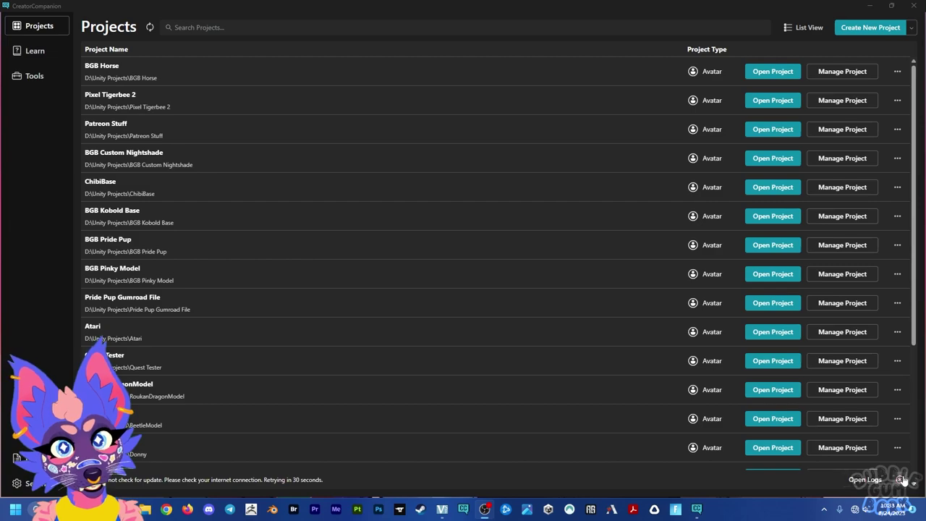
Start a new project from the Avatar Project template and name it VideoBlahBlahBlah
click(627, 385)
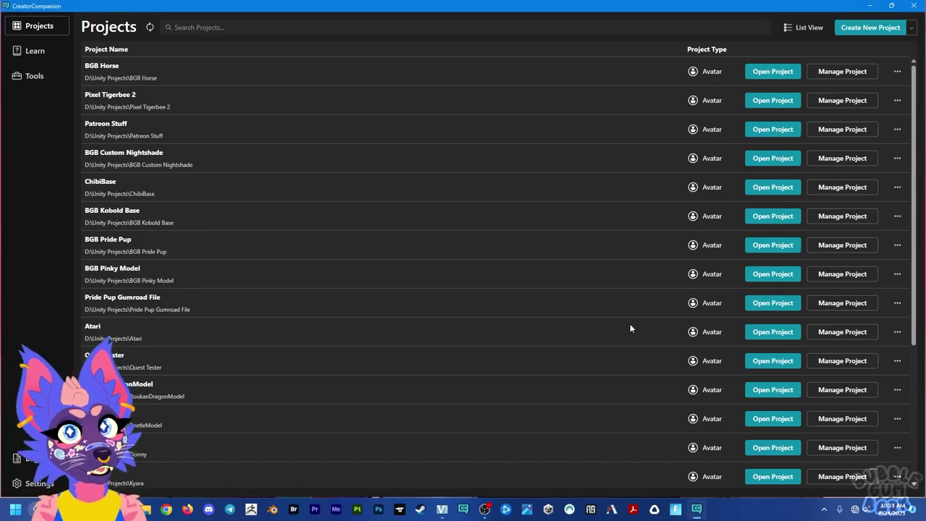
click(864, 29)
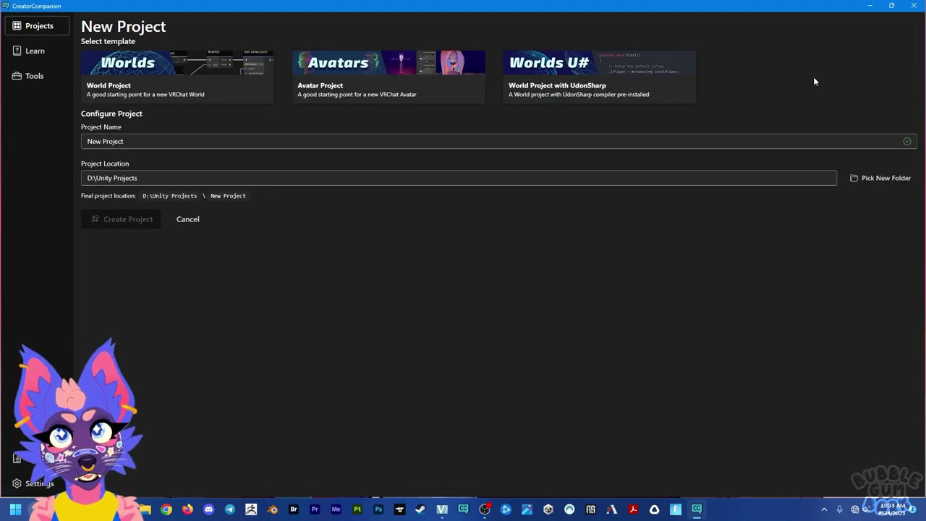
click(355, 69)
drag(172, 146, 68, 149)
text(VideoBlahBlah)
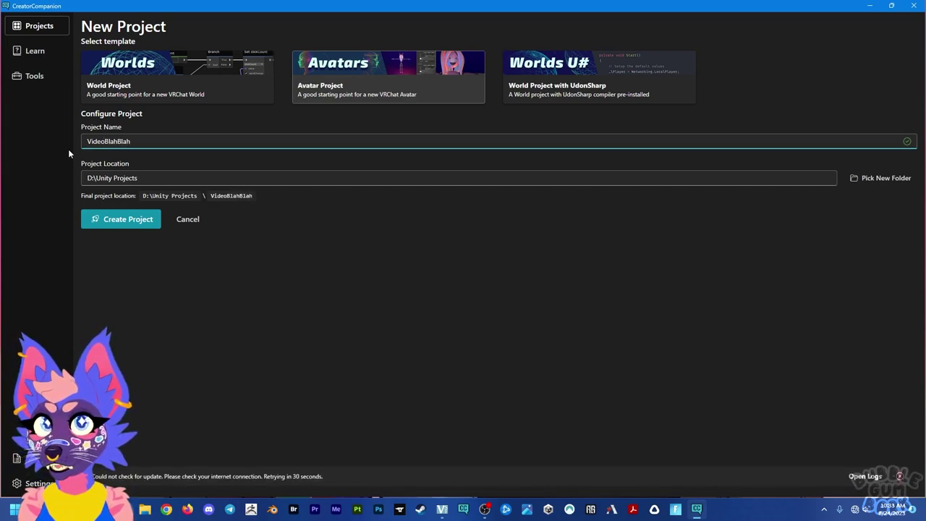
text(Blah)
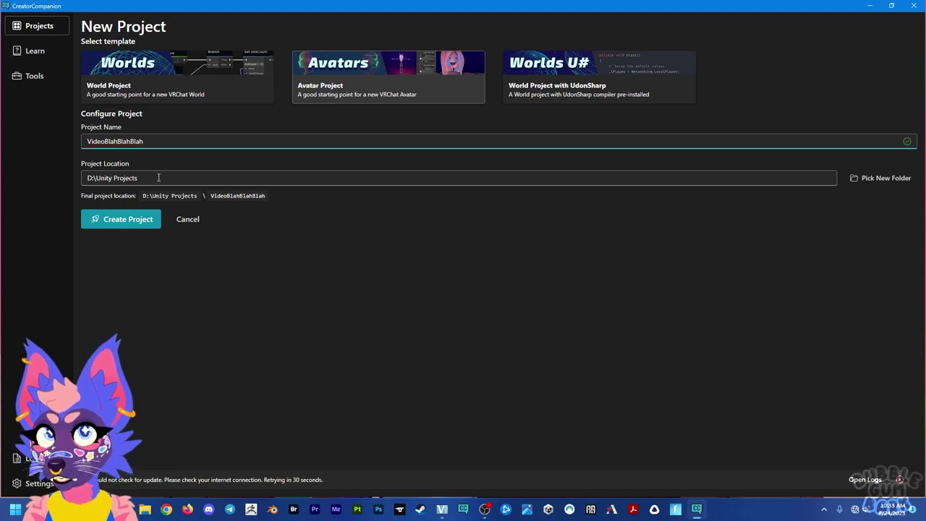
Set the project location to the Desktop folder and create the project
click(881, 178)
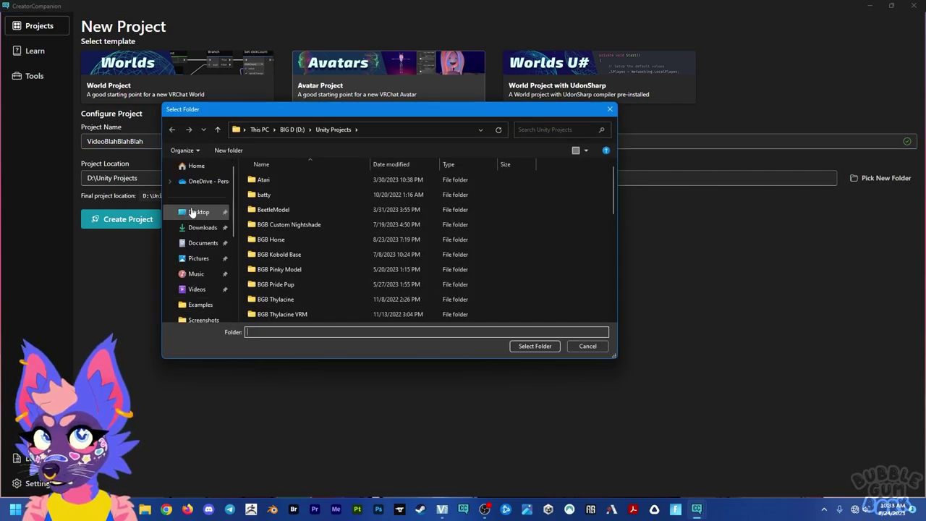
click(192, 212)
click(513, 346)
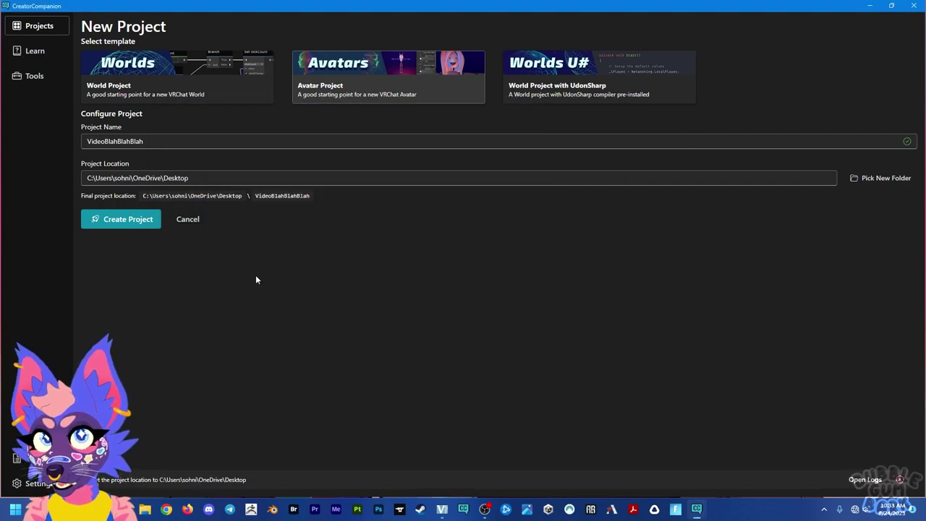
click(143, 225)
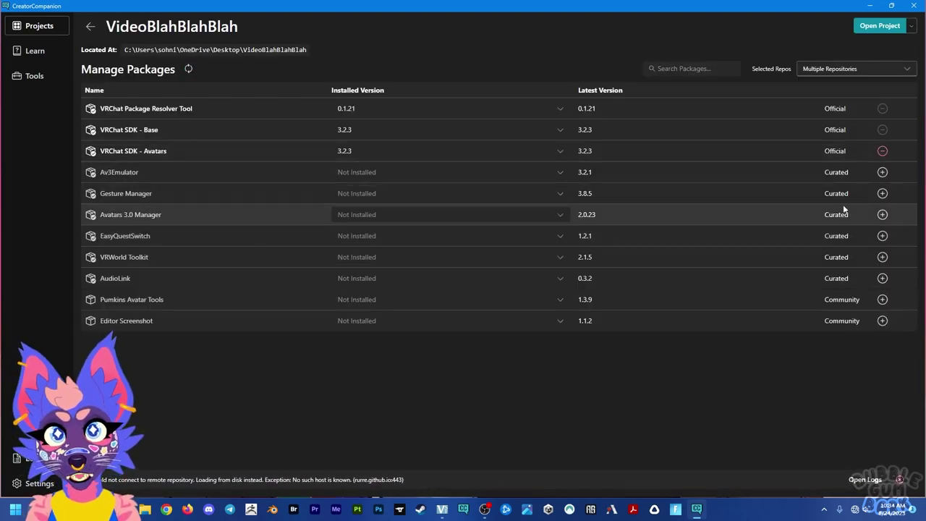
Add the Gesture Manager package to the project and open the project in Unity
click(881, 194)
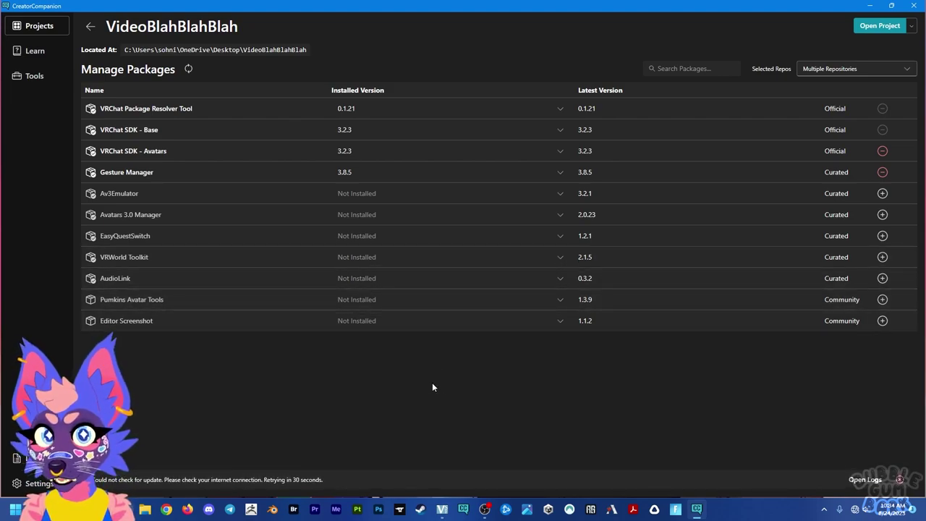
click(871, 25)
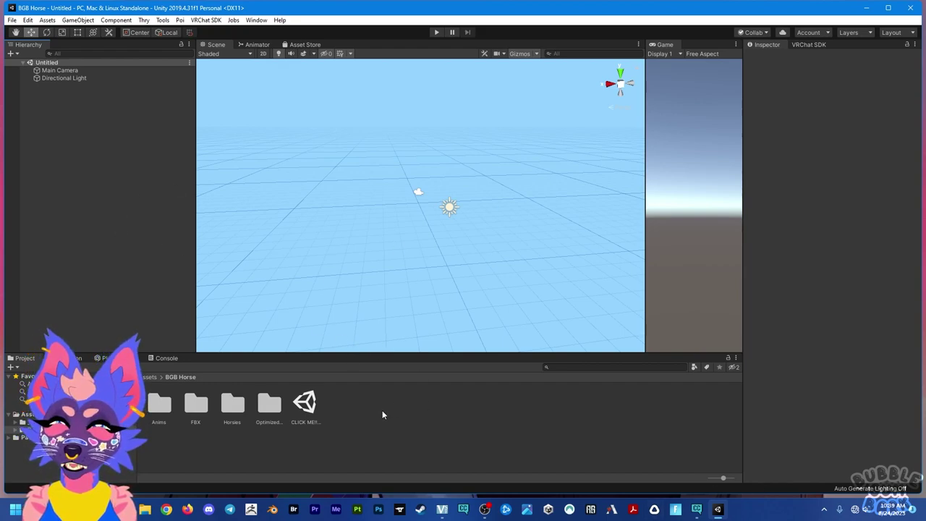
Open the CLICK ME!!!! scene from the BGB Horse folder in the project's assets
click(147, 377)
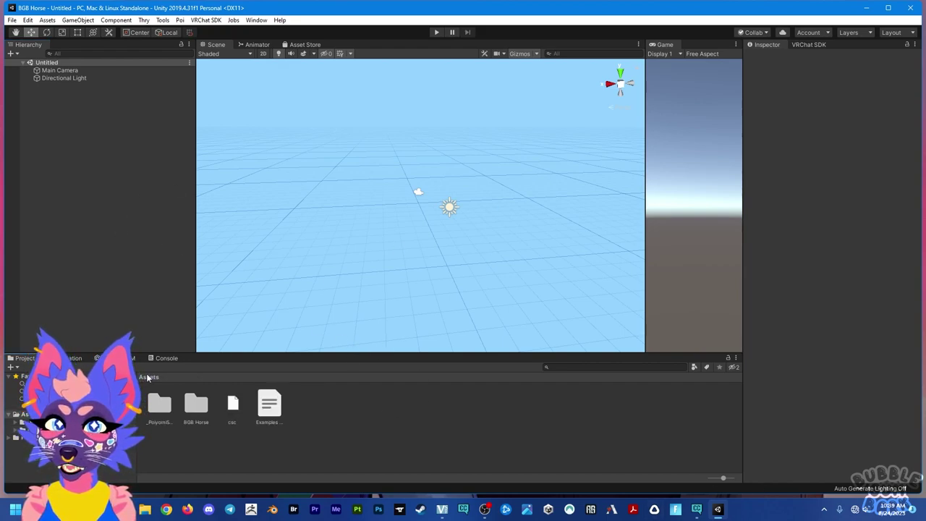
double_click(201, 407)
double_click(305, 403)
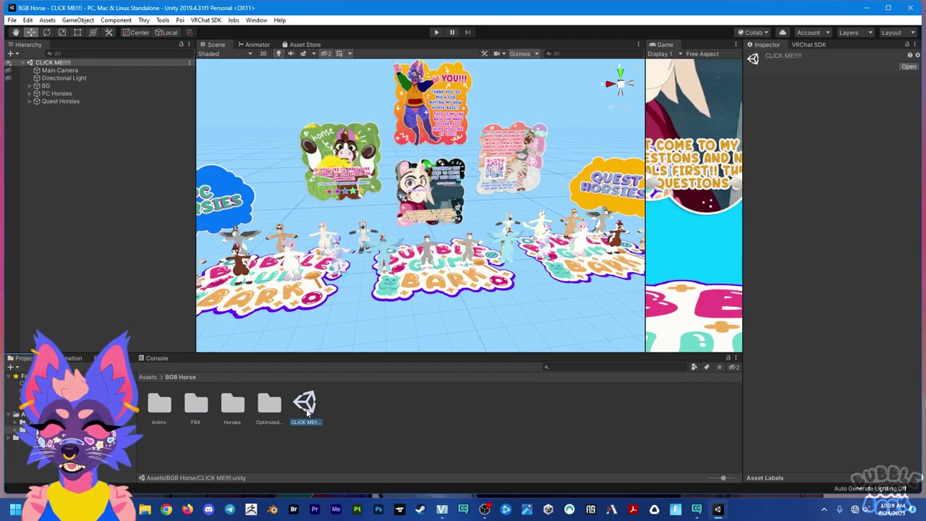
Examine the tutorial signs and the avatars placed around them in the scene
scroll(362, 241, down, 3)
scroll(361, 241, up, 5)
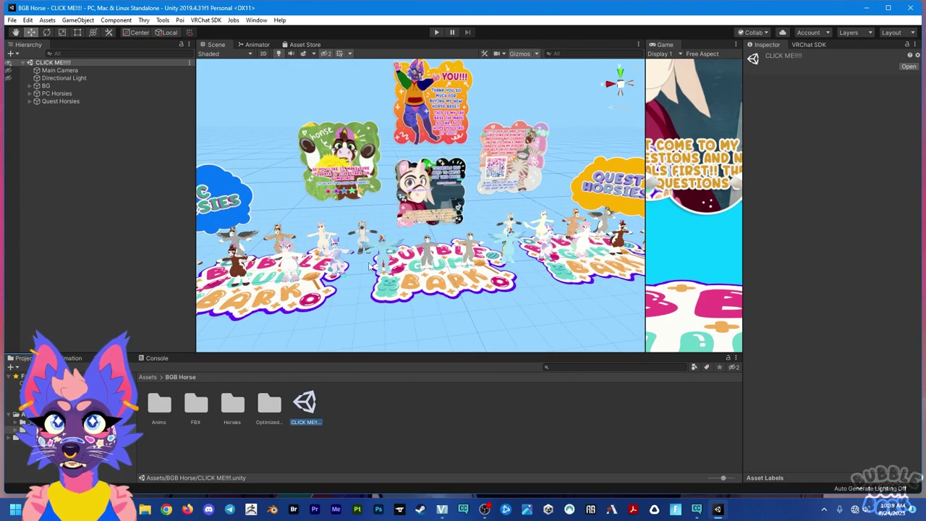
middle_drag(360, 241, 447, 208)
scroll(447, 208, up, 6)
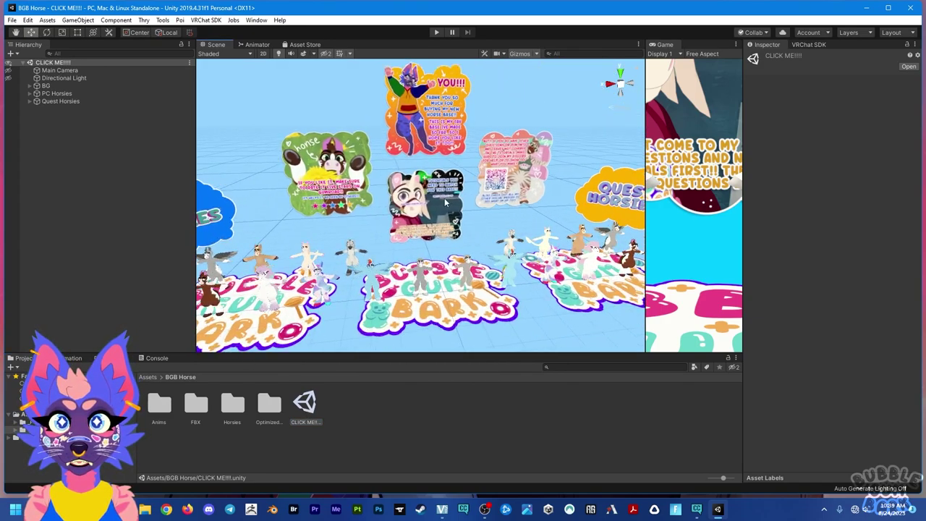
scroll(446, 207, up, 4)
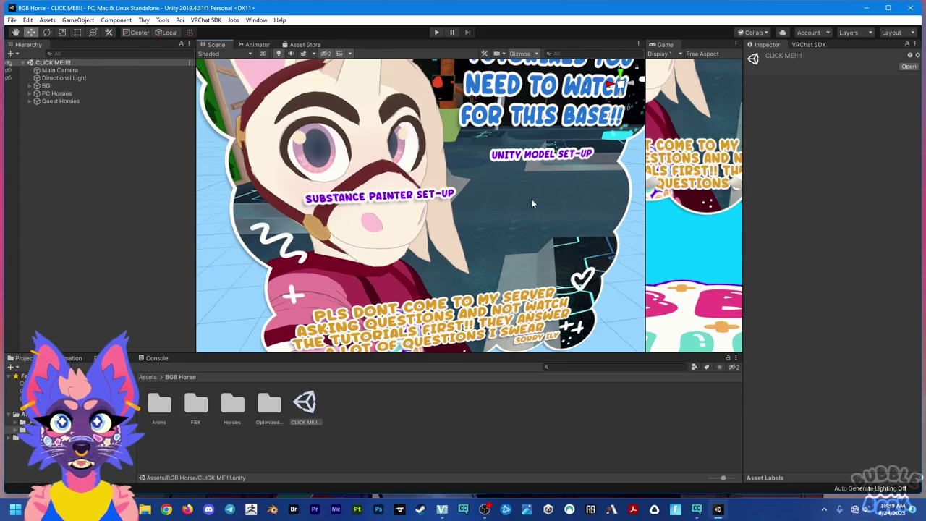
scroll(464, 219, down, 12)
alt+drag(465, 219, 530, 264)
alt+drag(474, 259, 506, 166)
Expand the PC Horsies and Quest Horsies groups in the hierarchy and check the object visibility toggles
click(29, 101)
click(29, 93)
click(9, 95)
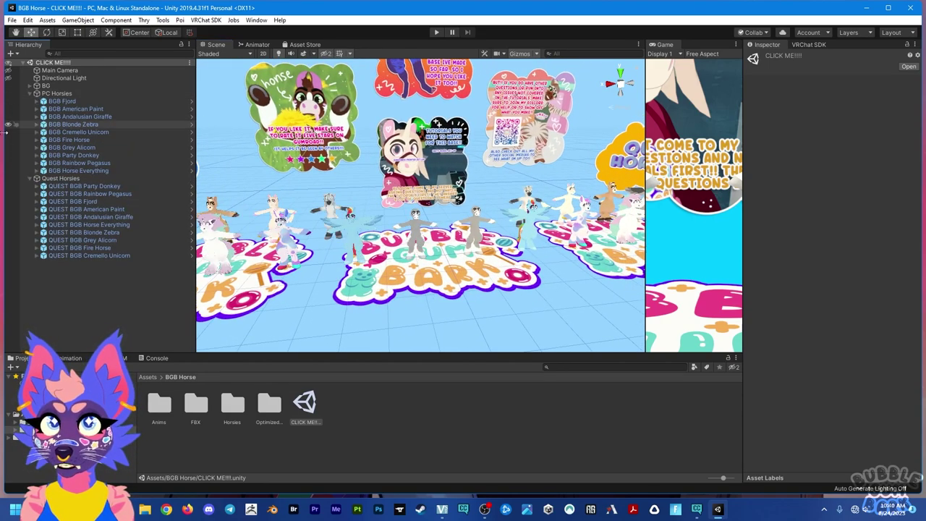
click(7, 78)
click(7, 70)
click(8, 70)
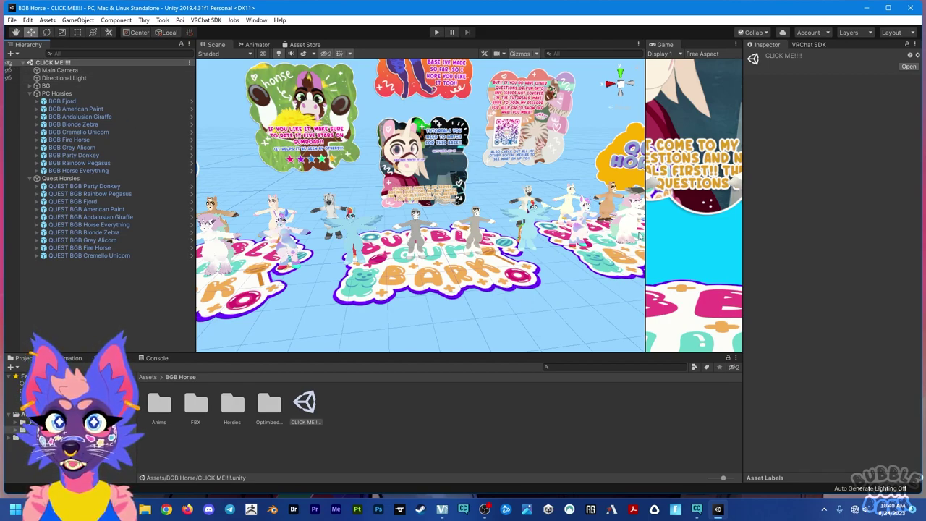
Select the BGB Cremello Unicorn avatar and check its Pipeline Manager component and the VRChat SDK account sign-in
drag(651, 228, 688, 243)
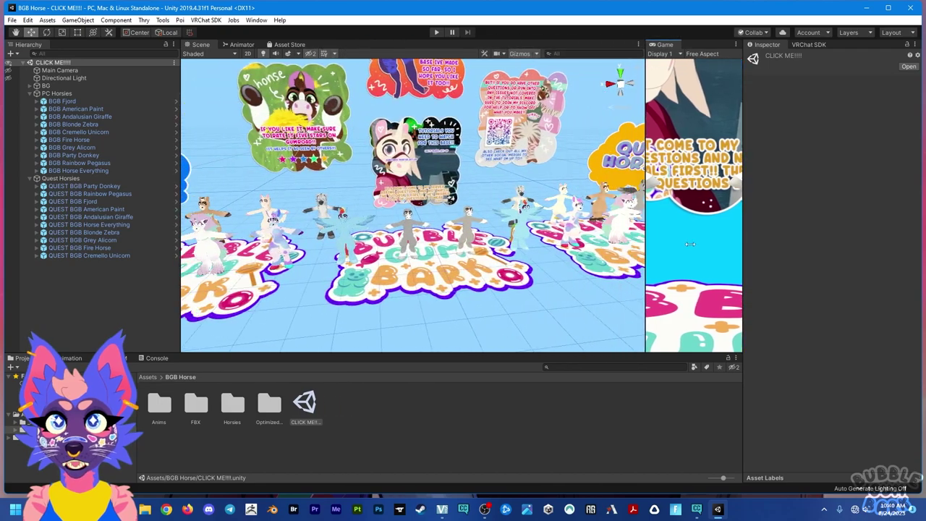
scroll(379, 241, down, 4)
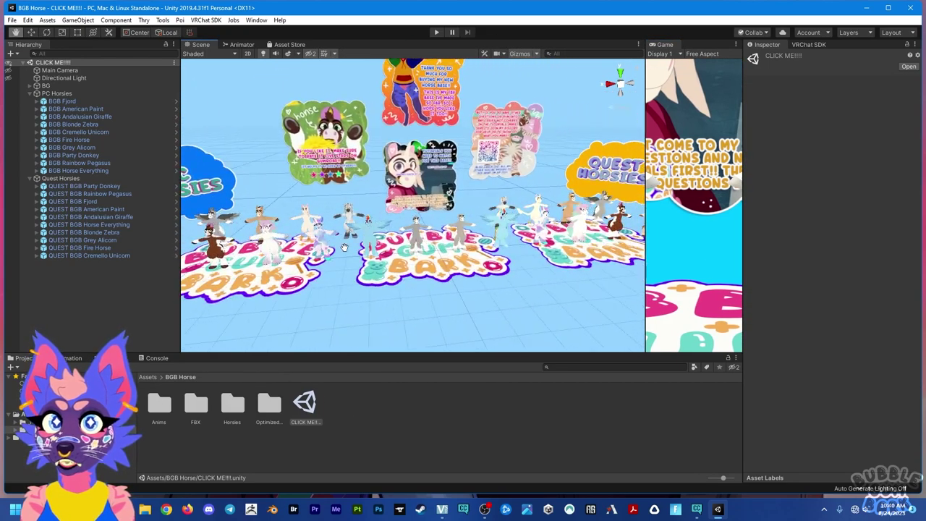
key(w)
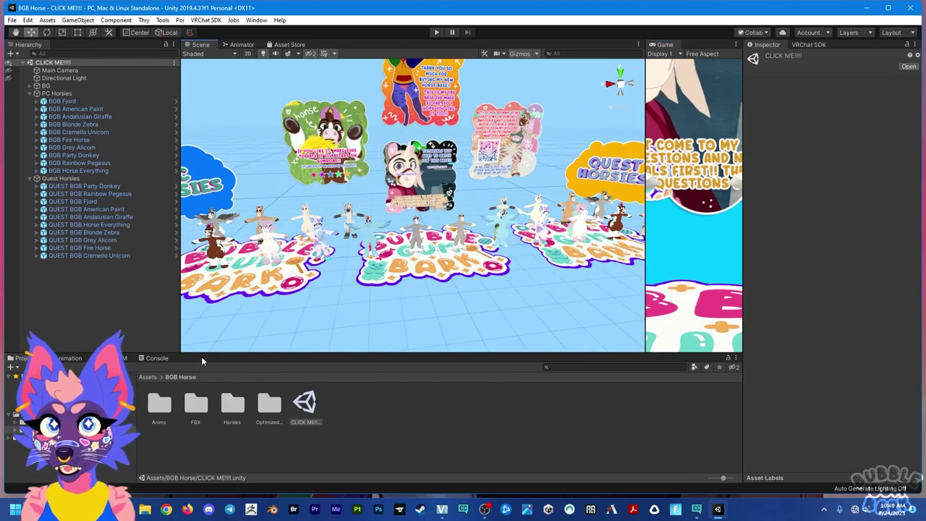
click(86, 133)
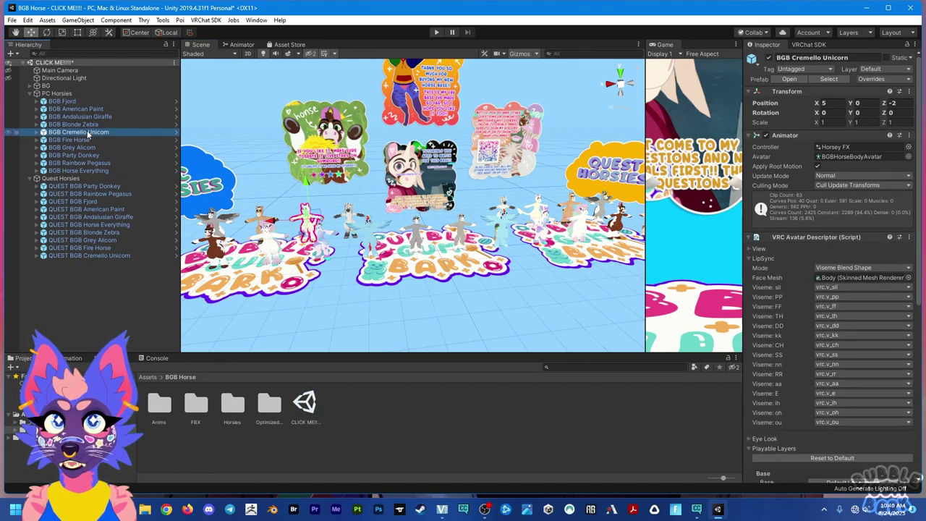
scroll(839, 369, down, 8)
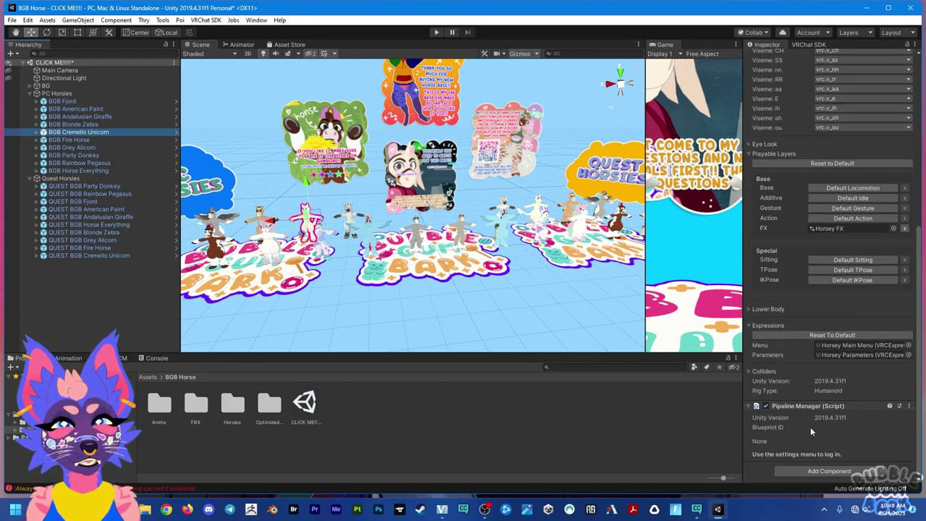
click(810, 45)
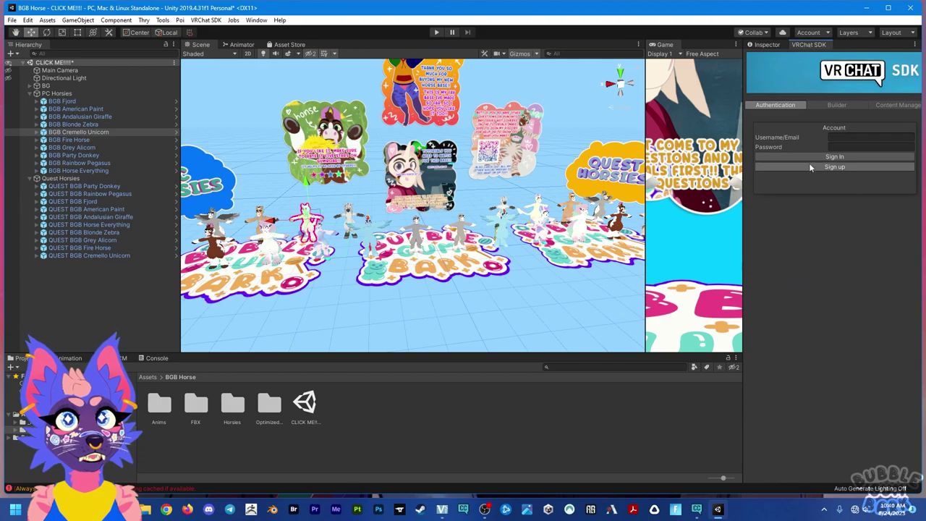
click(769, 44)
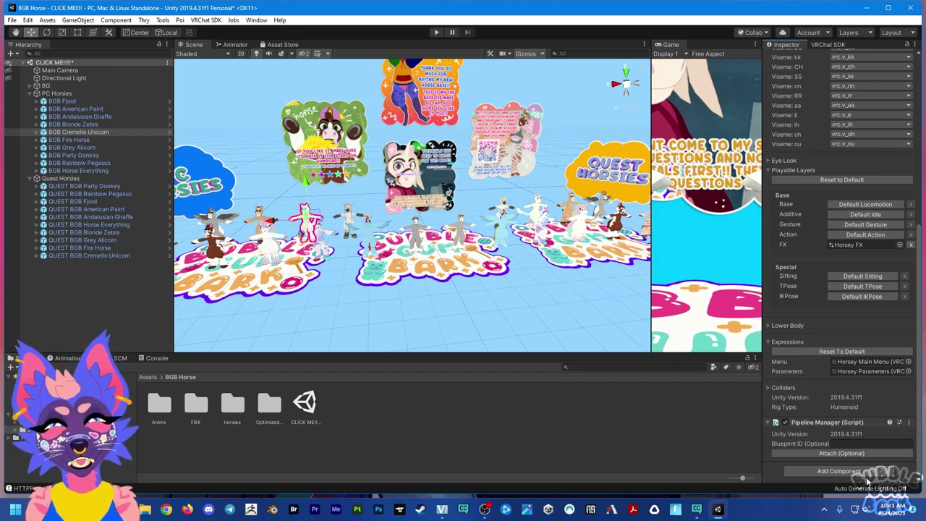
Select the QUEST BGB Horse Everything avatar in the scene and review its components
click(368, 220)
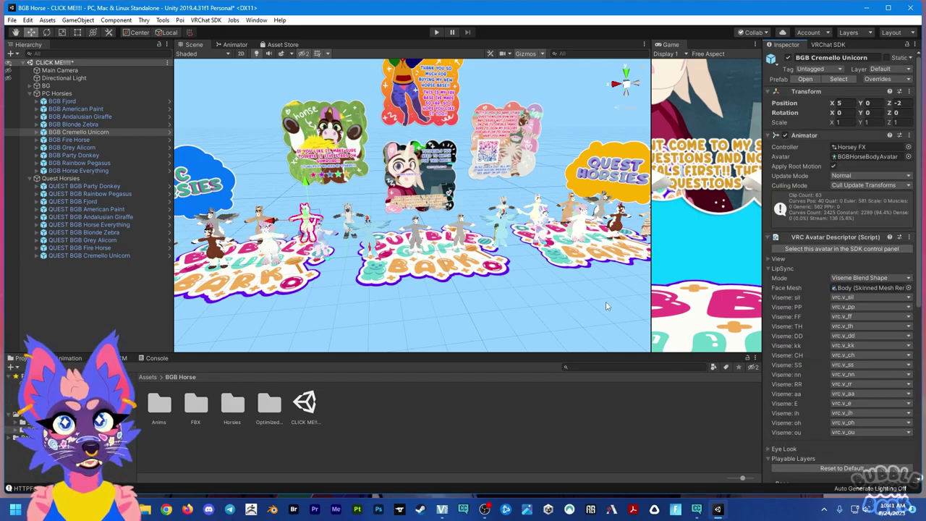
click(461, 230)
scroll(813, 379, down, 5)
scroll(813, 379, up, 5)
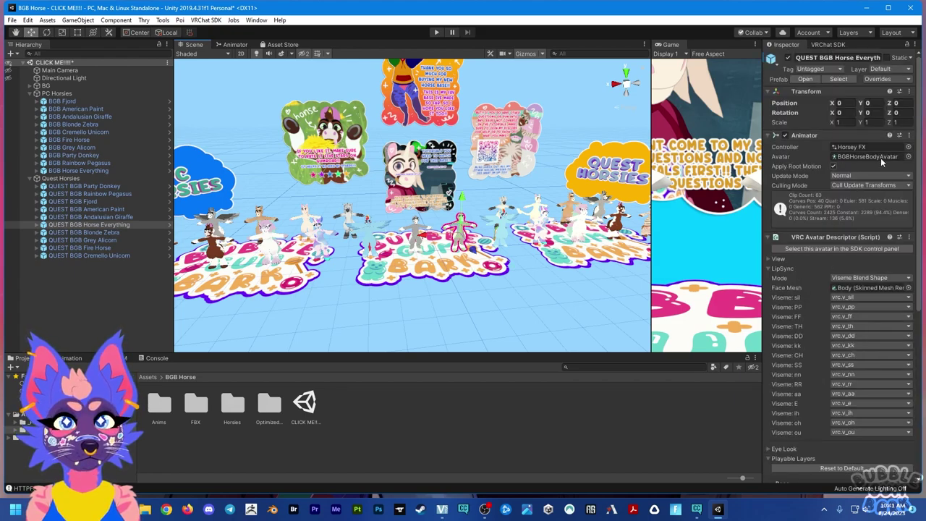
Deactivate the Quest Horsies group and collapse both avatar groups in the hierarchy
click(60, 178)
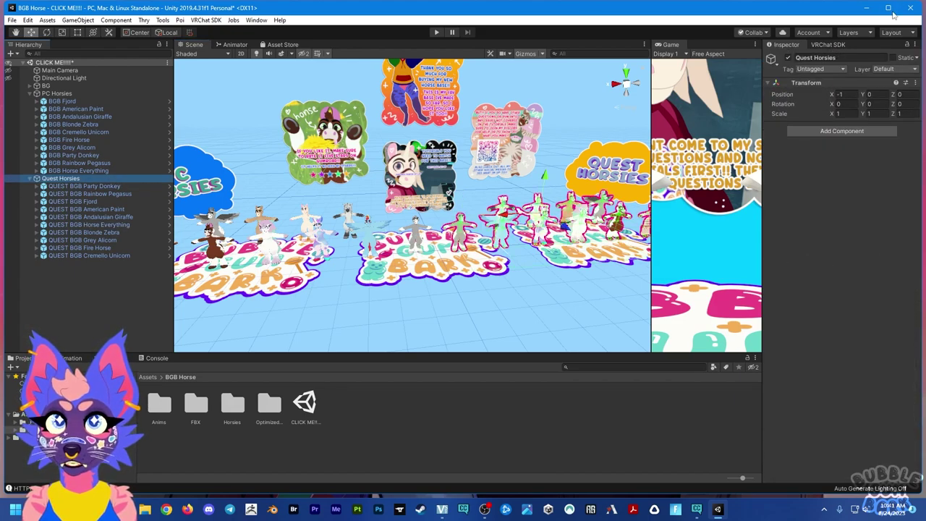
click(789, 58)
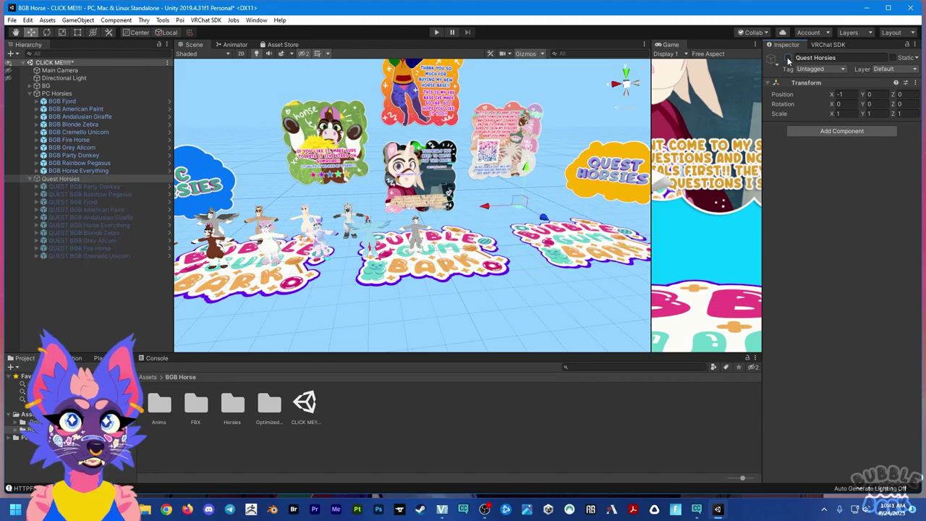
click(30, 179)
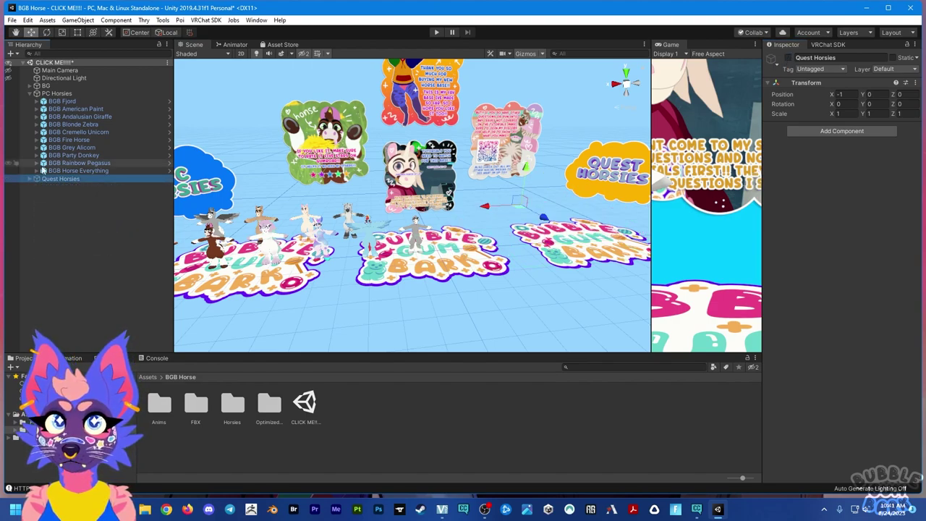
click(30, 93)
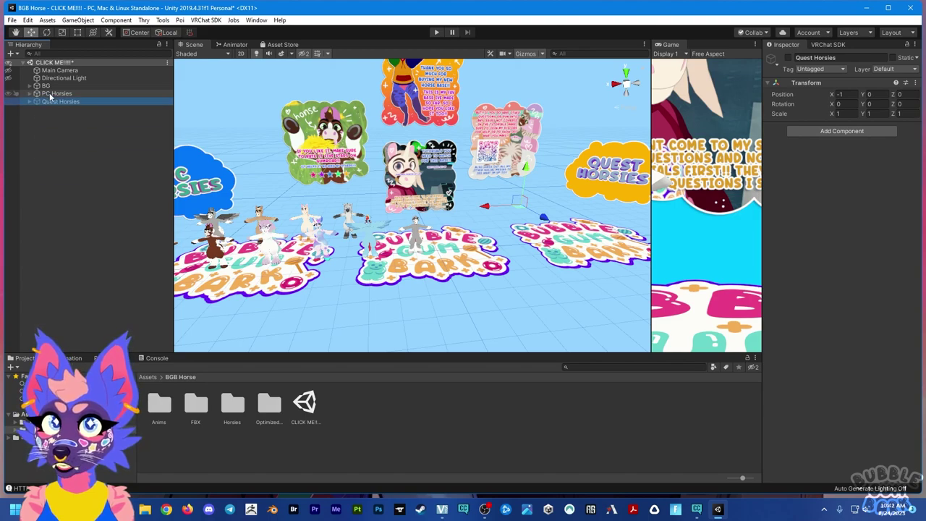
Select the BGB Rainbow Pegasus avatar for building in the VRChat SDK and widen the SDK panel to show its publishing options
click(54, 93)
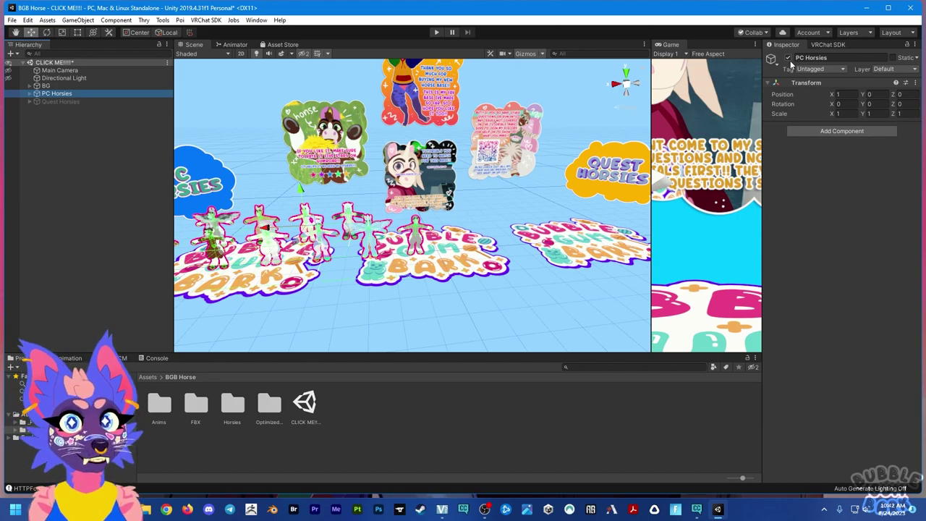
click(382, 226)
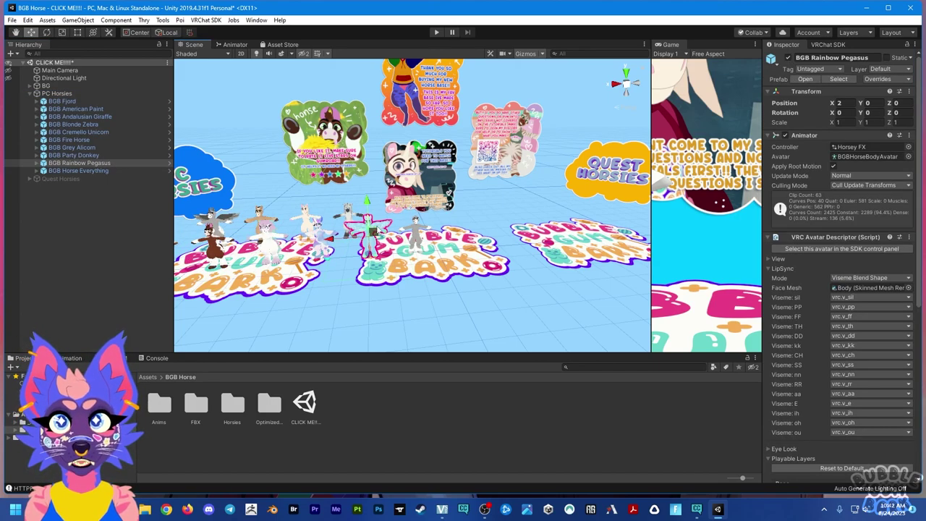
click(825, 44)
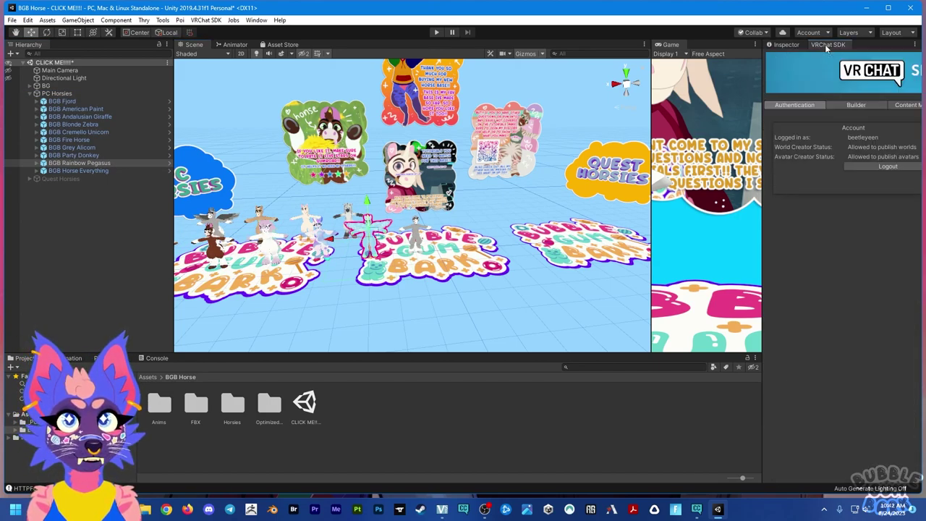
click(853, 107)
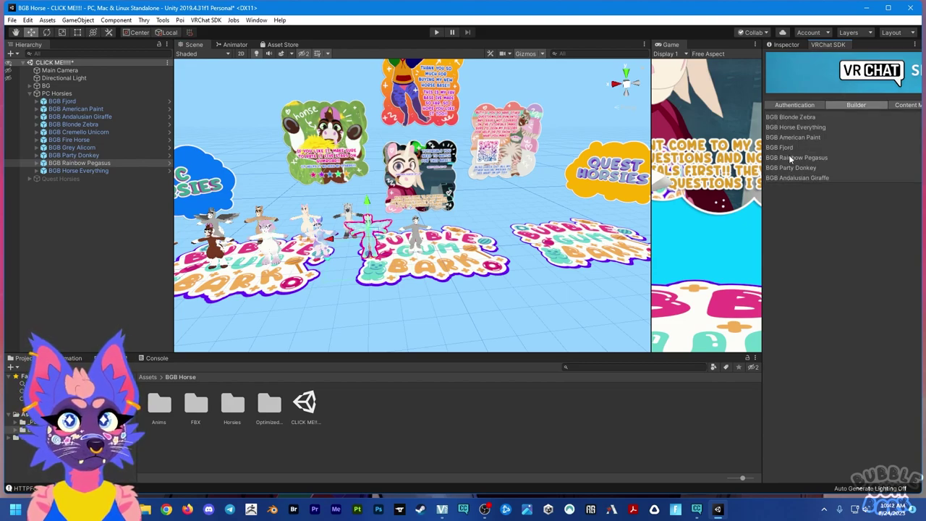
click(794, 158)
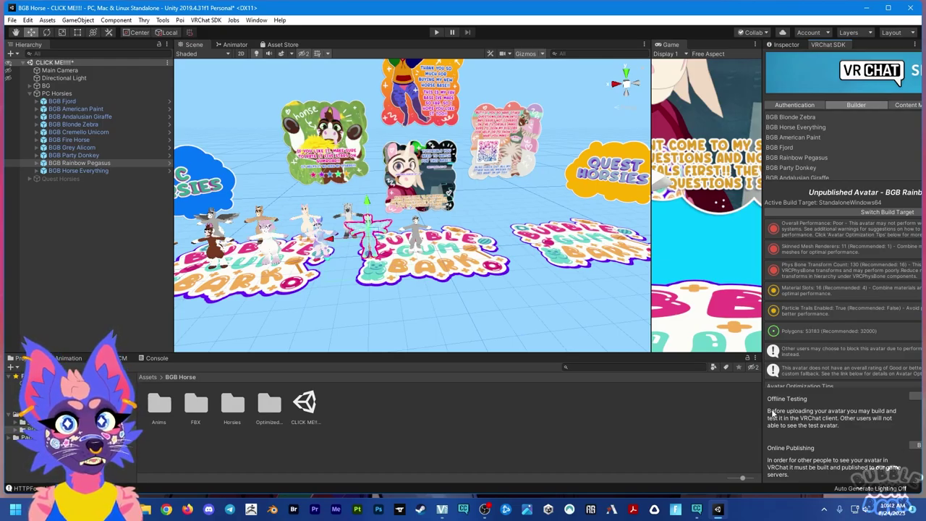
drag(761, 410, 665, 404)
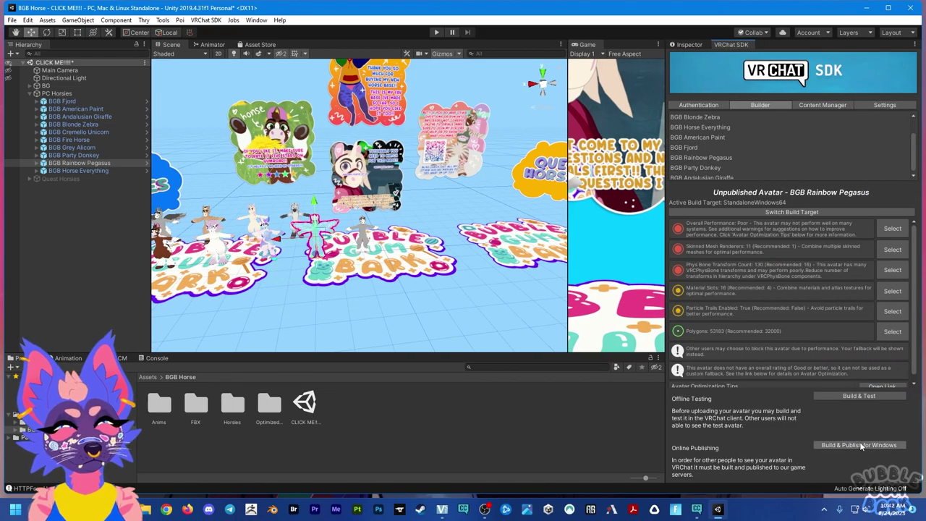
Return to the BGB Rainbow Pegasus component properties and narrow the side panel to enlarge the scene view
click(789, 211)
click(760, 195)
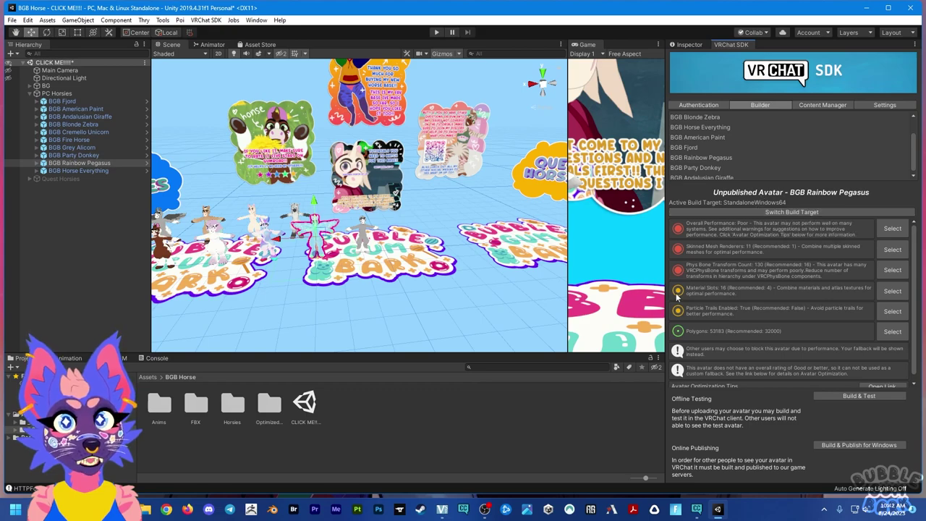
click(690, 45)
drag(664, 242, 767, 217)
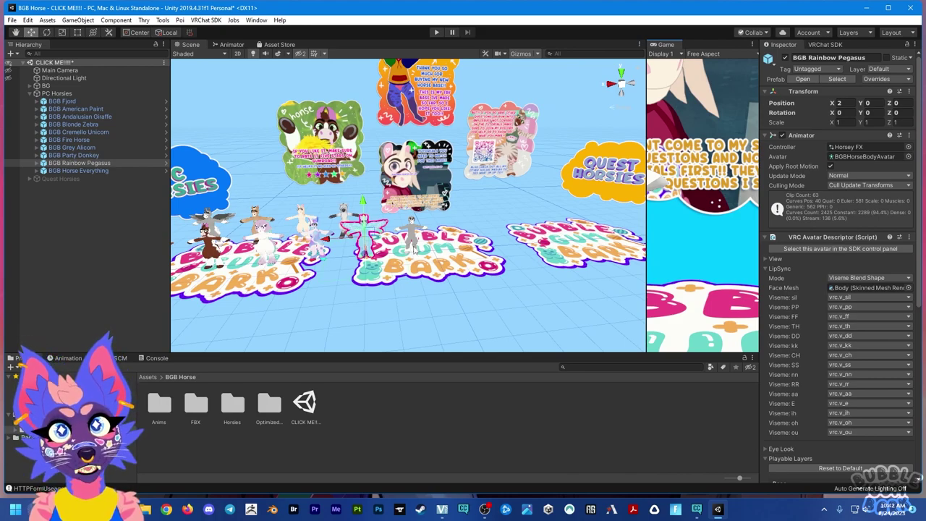
Reactivate the Quest Horsies group but hide it in the scene view, leaving the PC Horsies group expanded
click(52, 95)
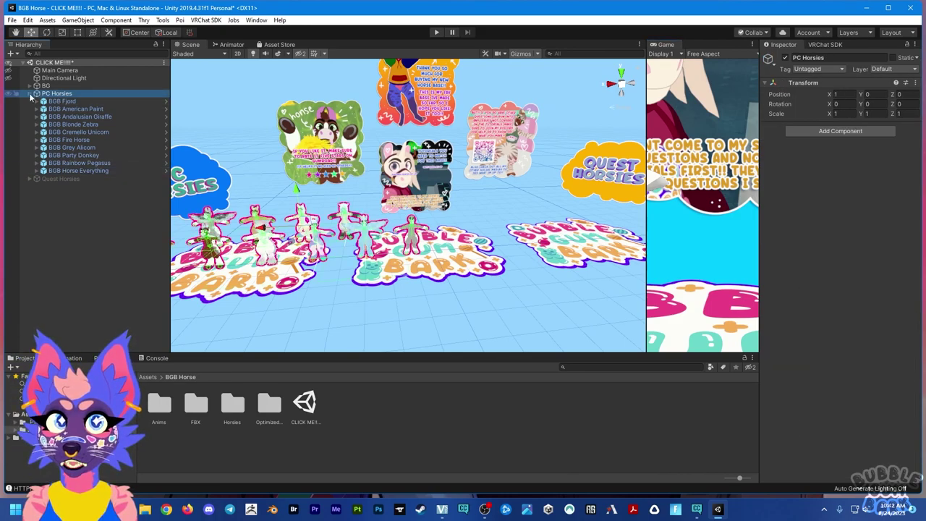
click(29, 94)
click(60, 102)
key(alt+shift+a)
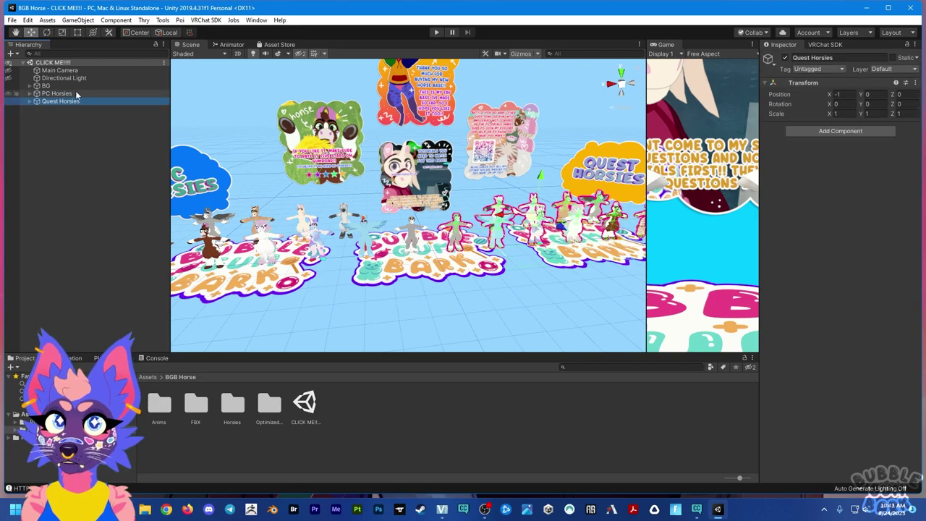
click(9, 102)
click(29, 94)
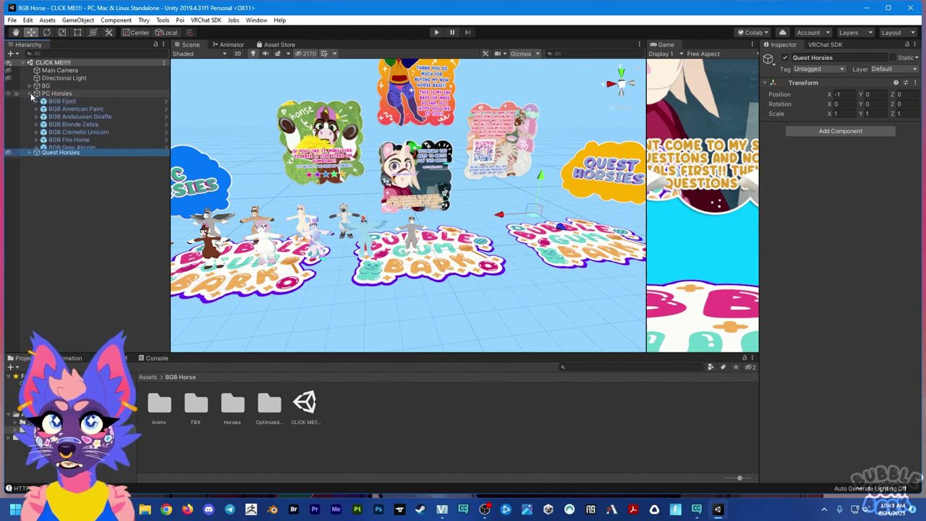
Deactivate every avatar in the PC Horsies group and reactivate only BGB Horse Everything
click(77, 102)
shift+click(90, 169)
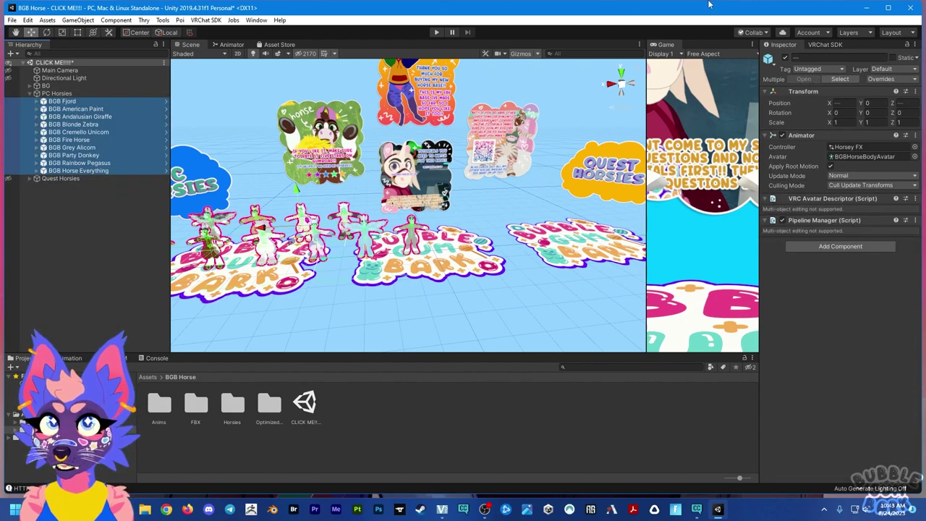
click(785, 58)
click(75, 270)
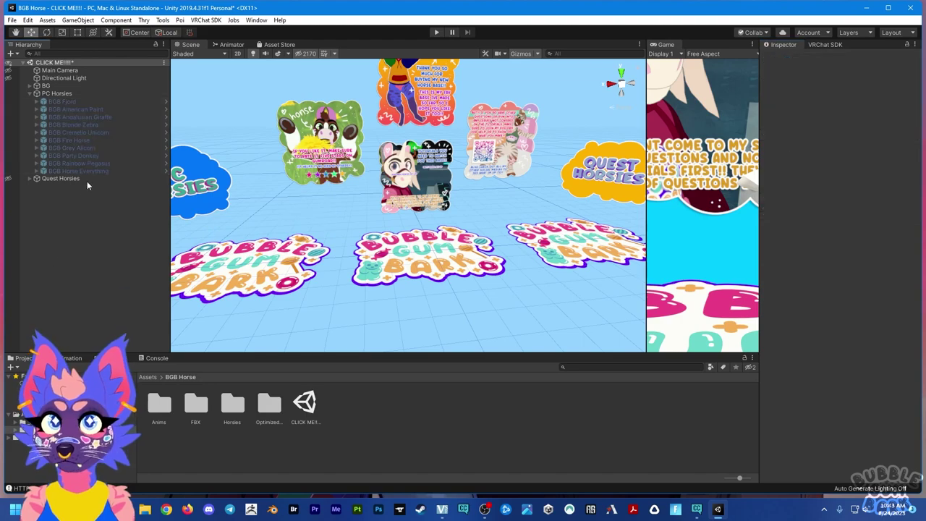
click(94, 172)
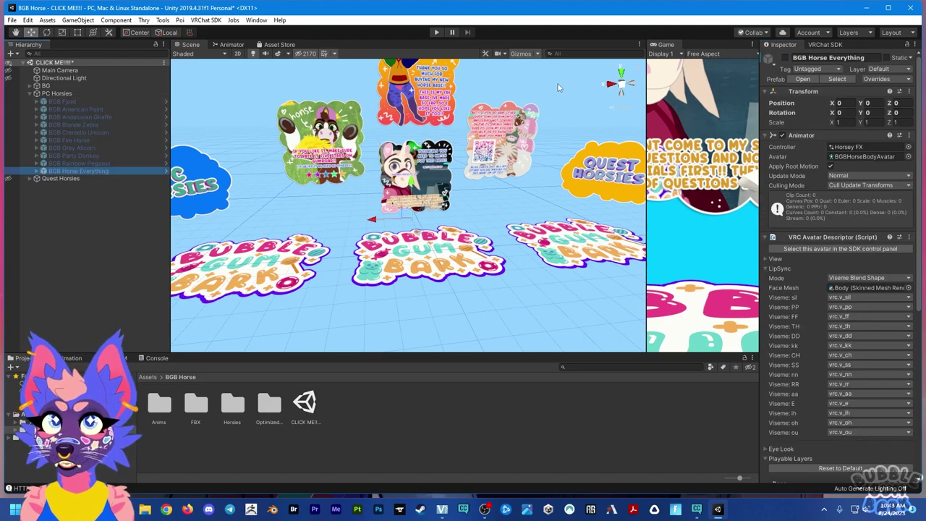
click(785, 58)
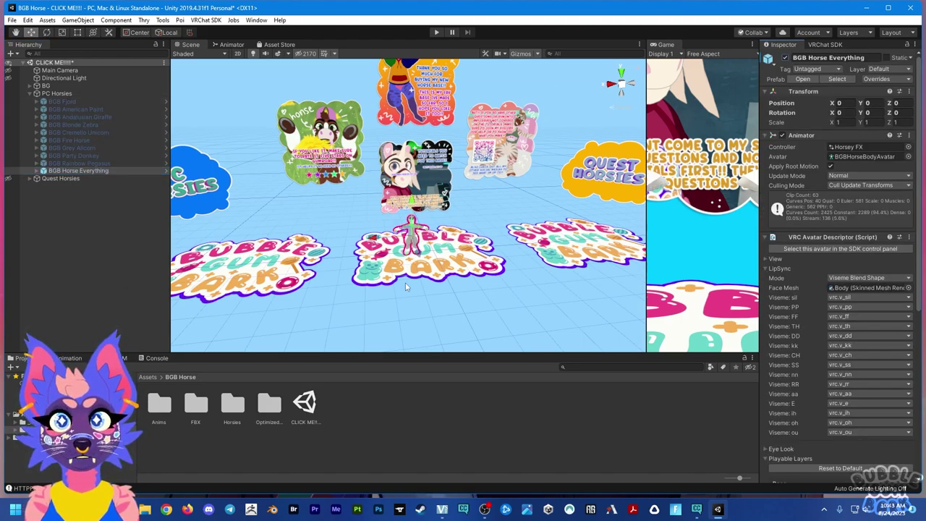
Move BGB Horse Everything out of the PC Horsies group to the scene root and set its X position to 0
double_click(76, 171)
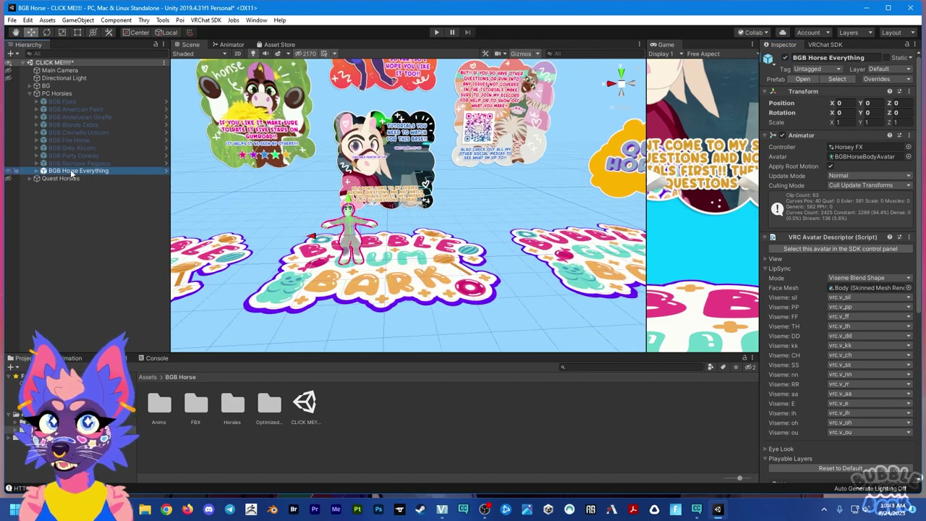
drag(64, 237, 64, 237)
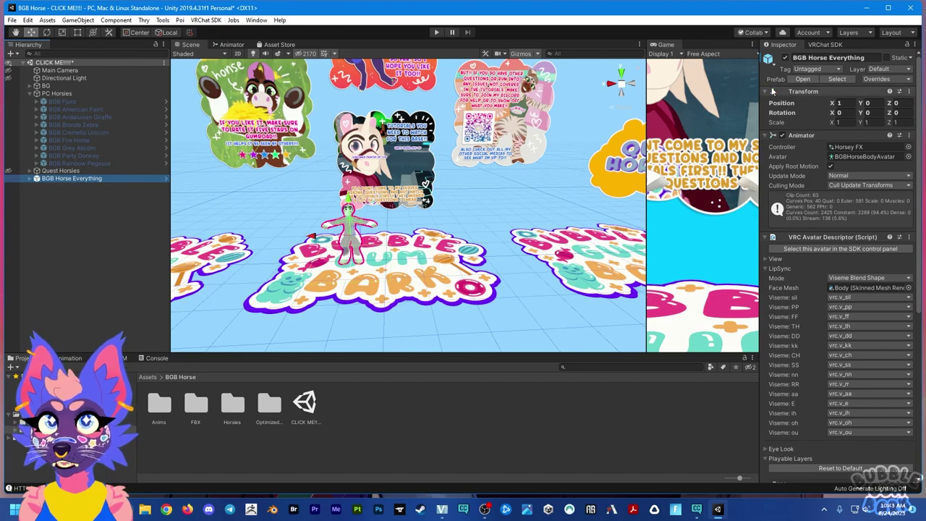
click(840, 102)
text(0)
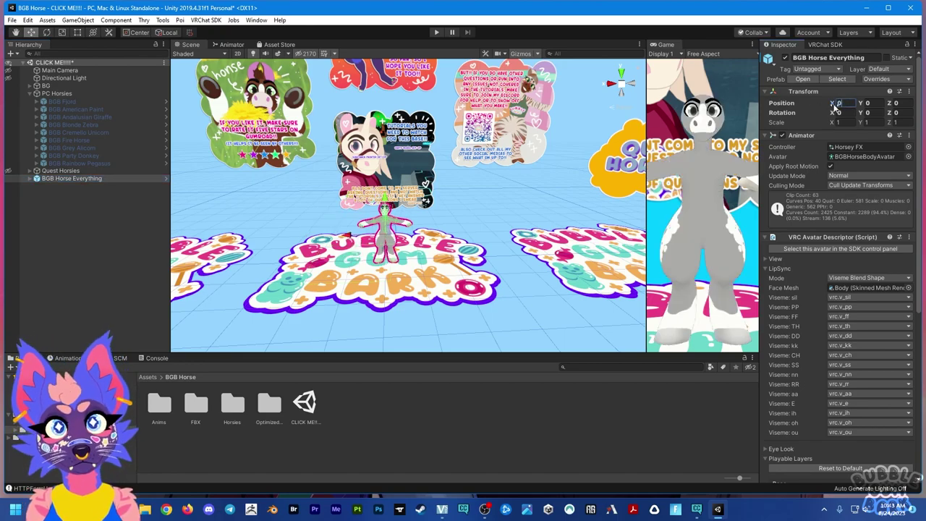
scroll(376, 293, up, 5)
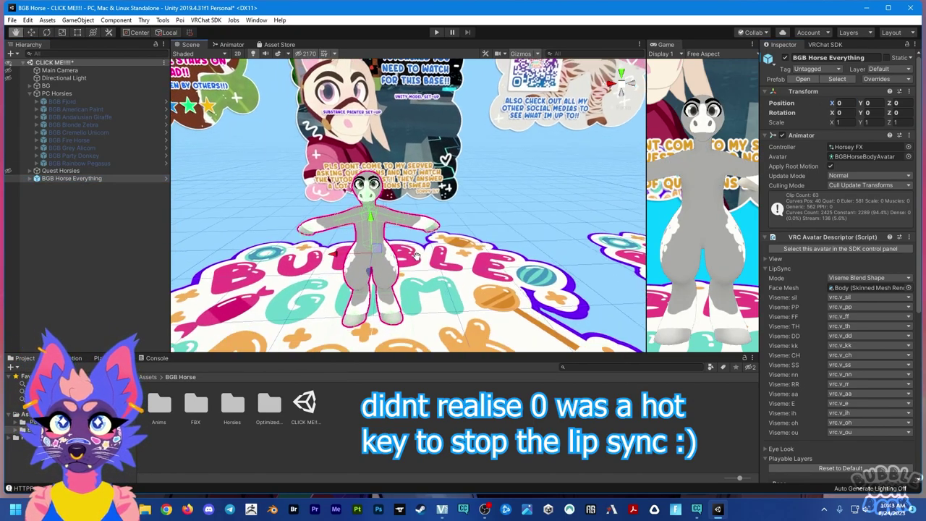
Examine the full bone and parts hierarchy inside BGB Horse Everything
click(36, 179)
click(30, 178)
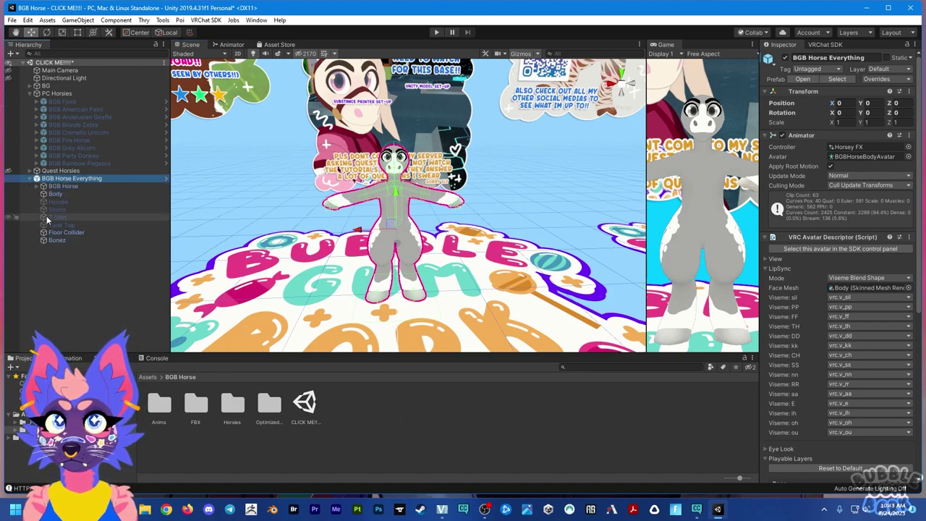
alt+click(37, 186)
scroll(79, 266, down, 5)
scroll(122, 196, down, 10)
scroll(131, 189, down, 2)
scroll(149, 233, down, 12)
drag(165, 332, 146, 69)
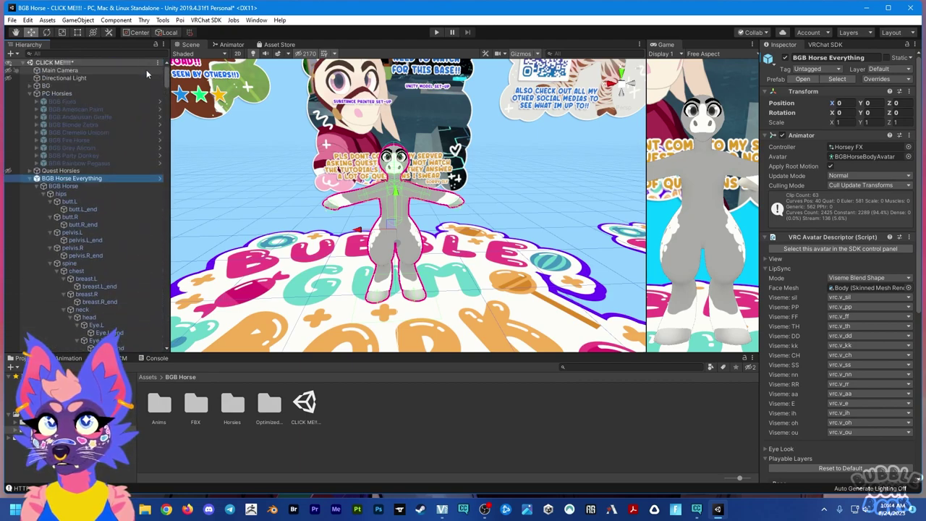
click(31, 179)
click(30, 179)
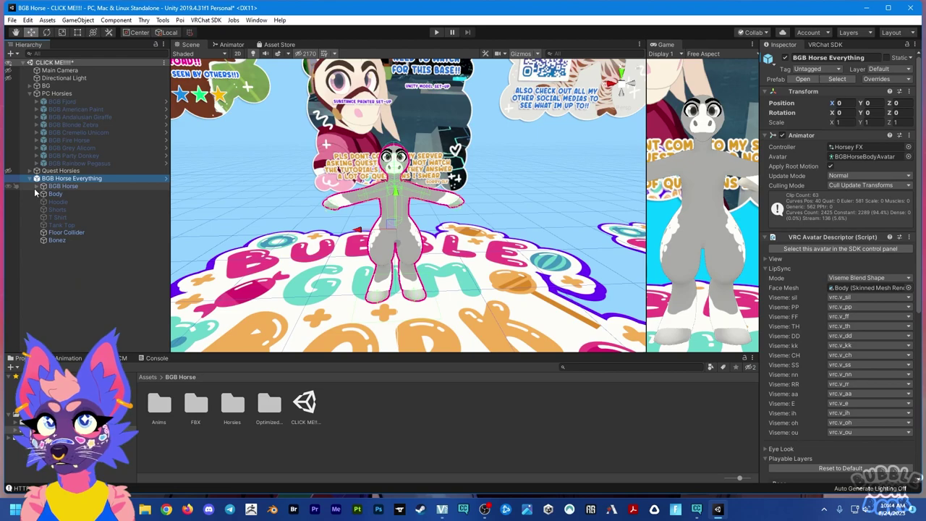
Expand the avatar's hips bone and activate the Cropped Tail as the tail to keep
click(43, 194)
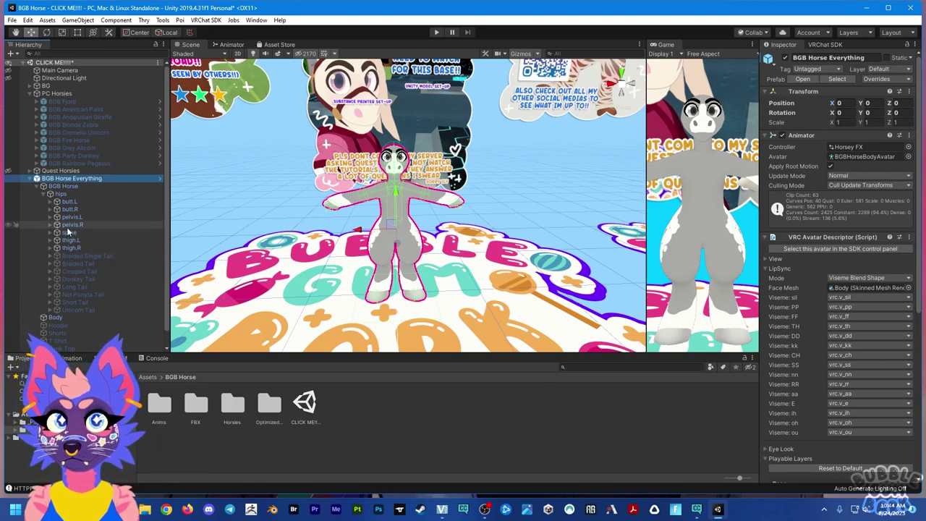
click(76, 257)
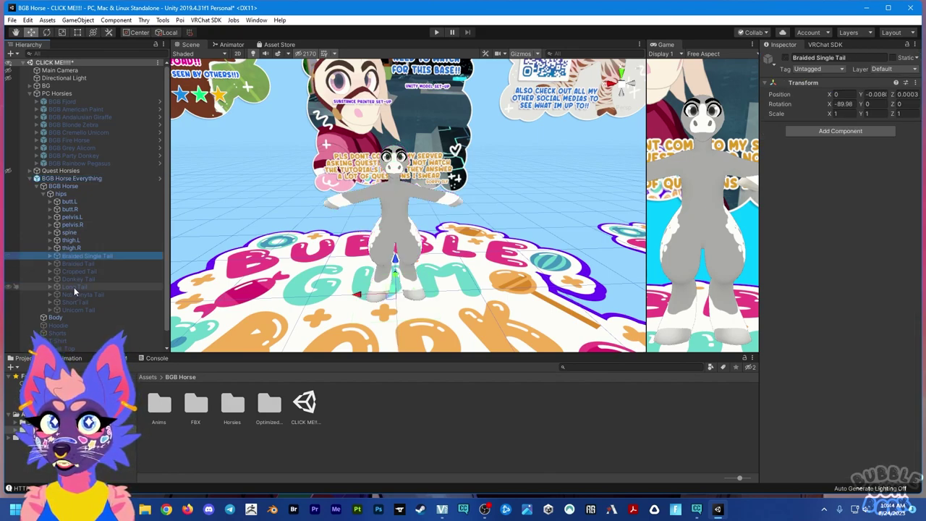
click(80, 272)
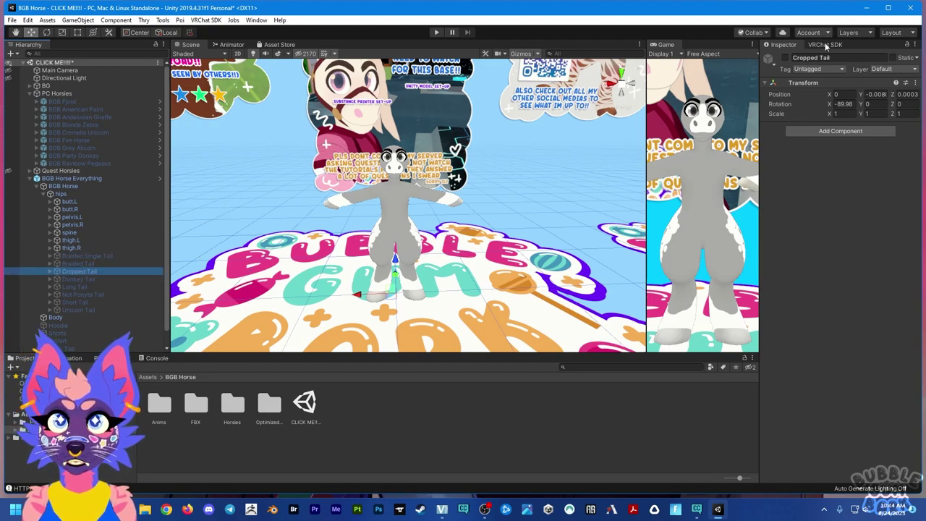
click(785, 58)
alt+drag(395, 273, 421, 278)
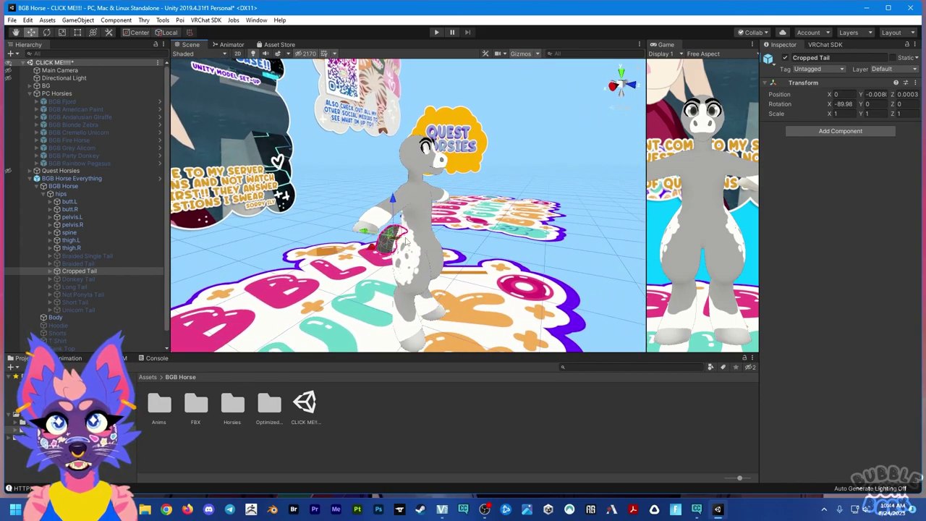
click(72, 279)
key(alt+shift+a)
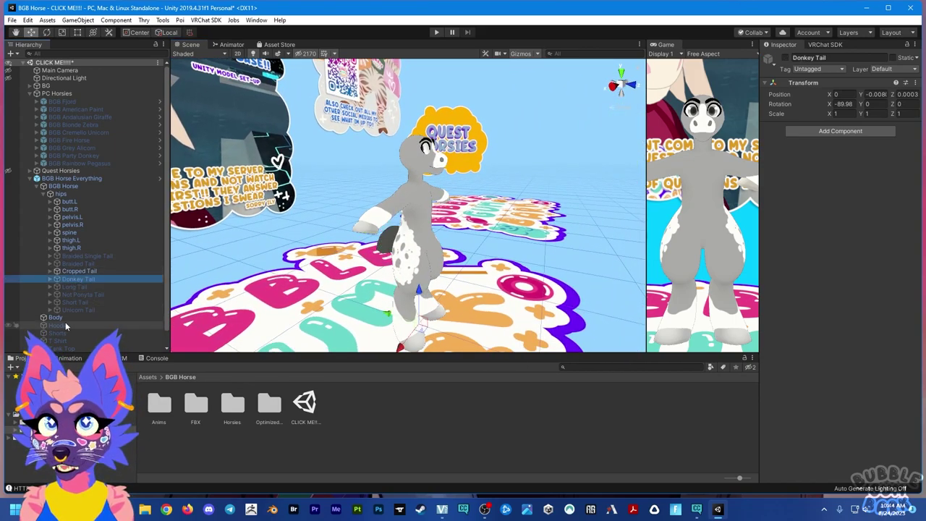
Completely unpack the BGB Horse Everything prefab in the scene
right_click(57, 182)
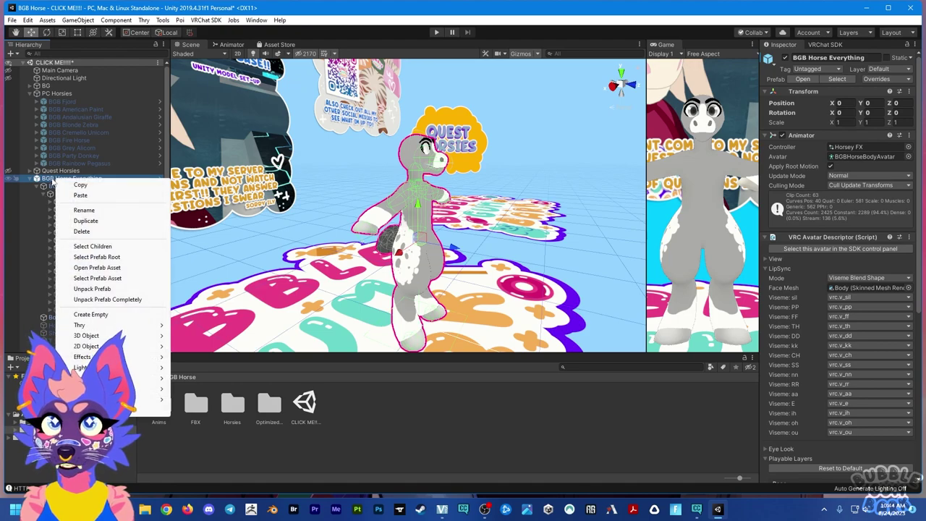
click(112, 299)
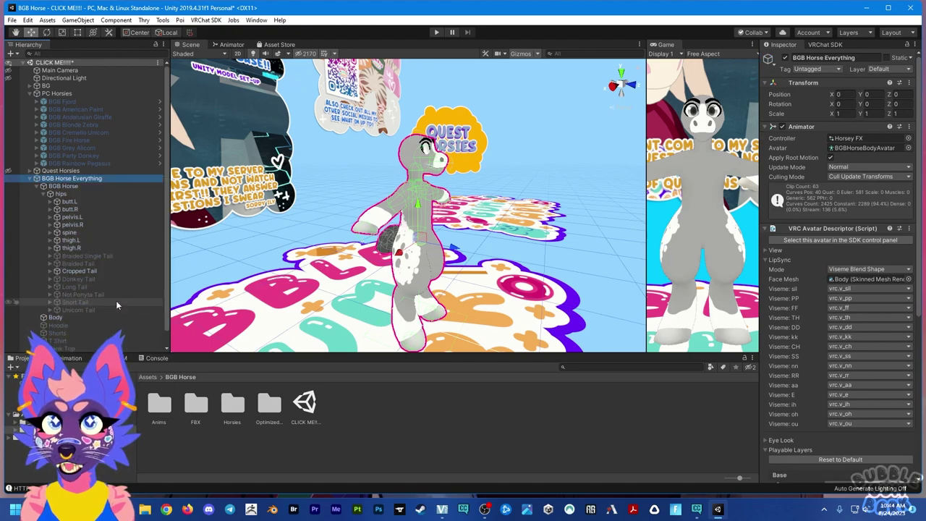
Check the original PC and Quest BGB Horse Everything prefabs in the START HERE folder under Horsies
click(233, 405)
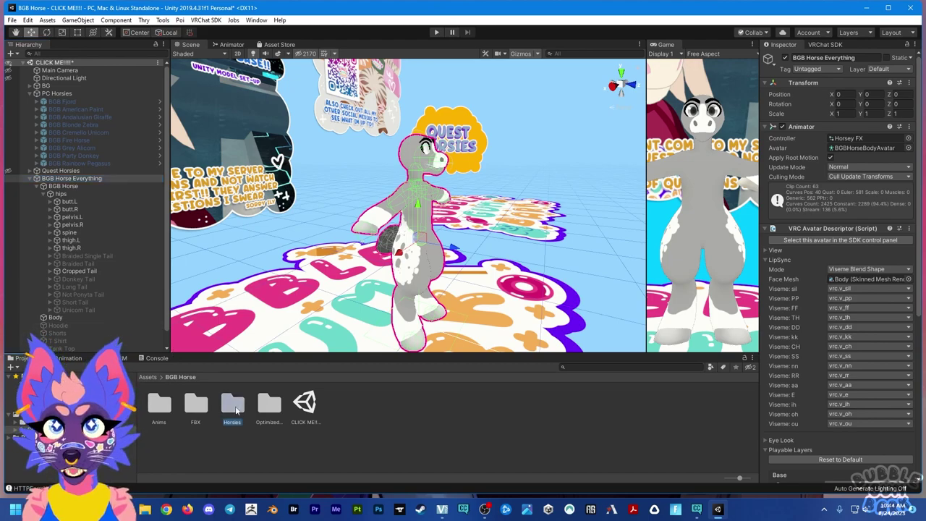
double_click(232, 405)
double_click(235, 405)
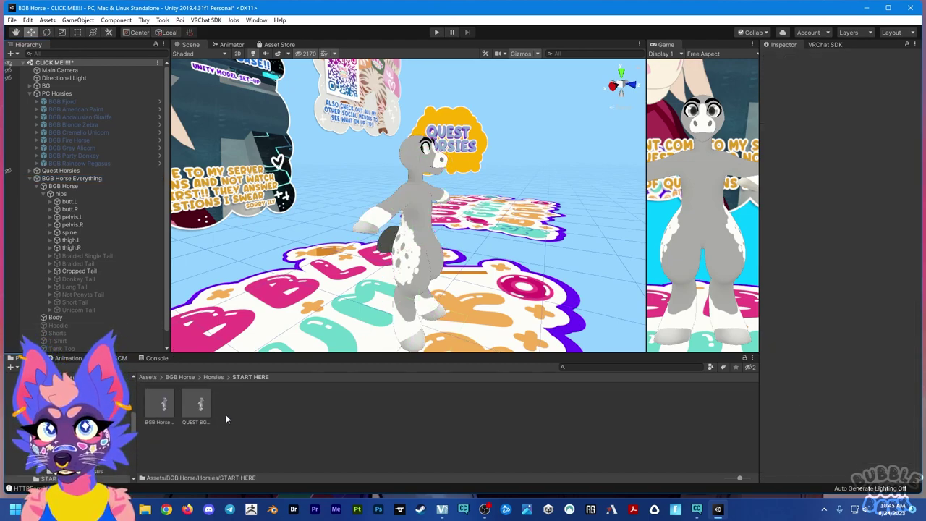
click(160, 405)
click(207, 406)
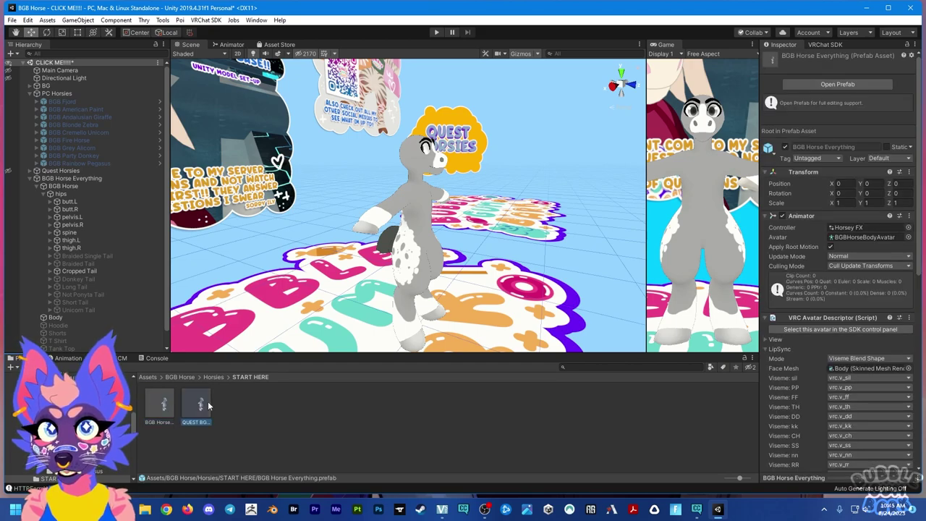
click(214, 378)
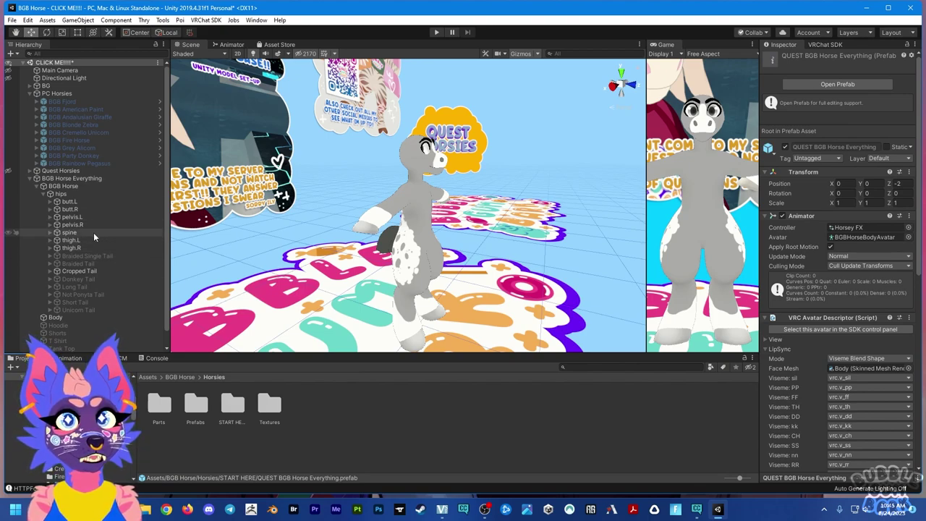
Delete the Braided Single, Braided, Donkey, Long, Not Ponyta, Short and Unicorn tails from BGB Horse Everything's hips, keeping the Cropped Tail
click(80, 179)
key(f)
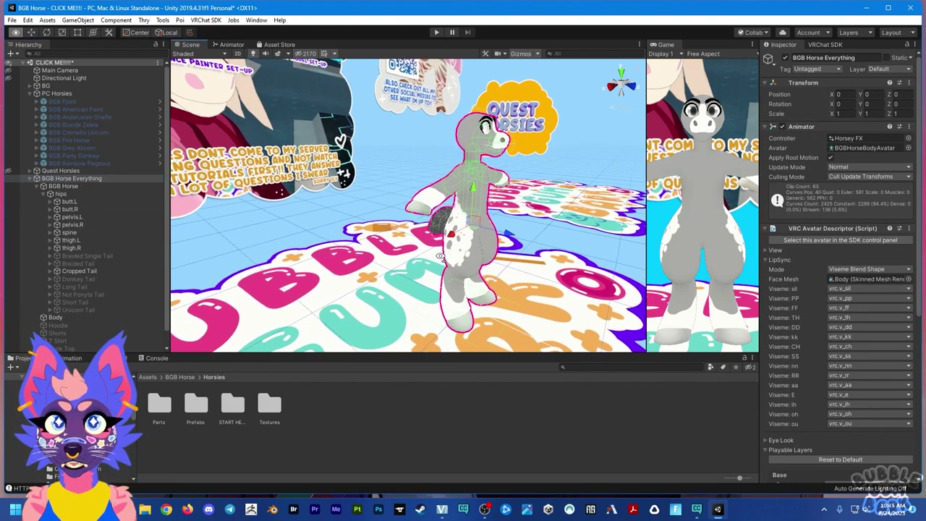
click(91, 256)
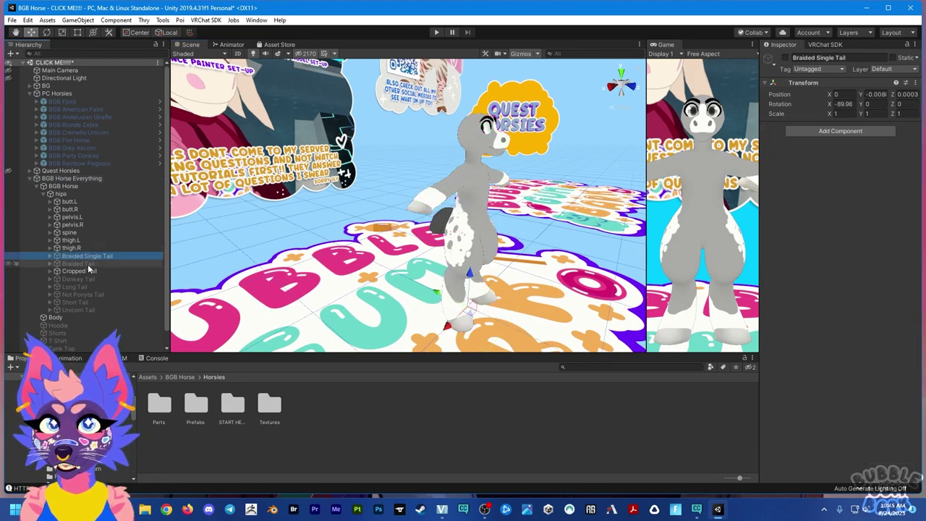
ctrl+click(87, 264)
ctrl+click(72, 288)
ctrl+click(78, 279)
ctrl+click(86, 295)
ctrl+click(85, 302)
ctrl+click(83, 310)
key(Delete)
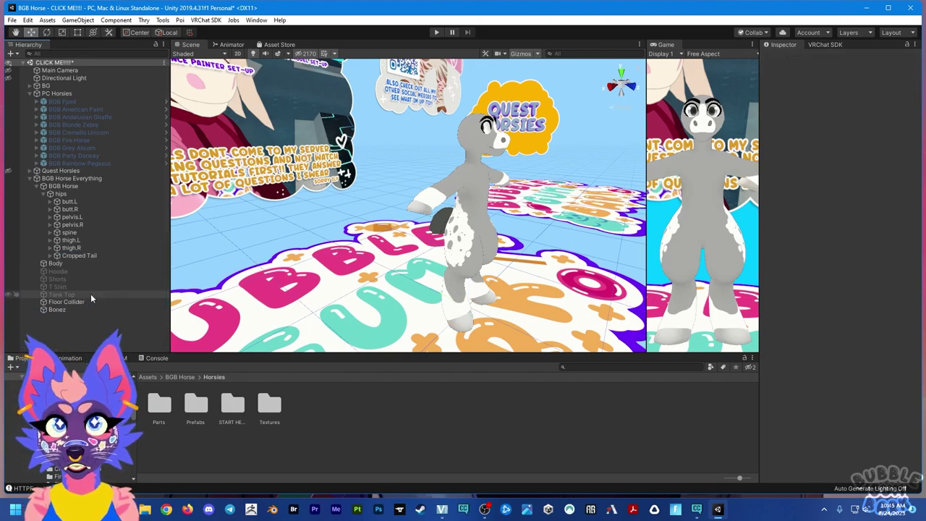
Delete the Wings object under the avatar's chest bone
click(49, 232)
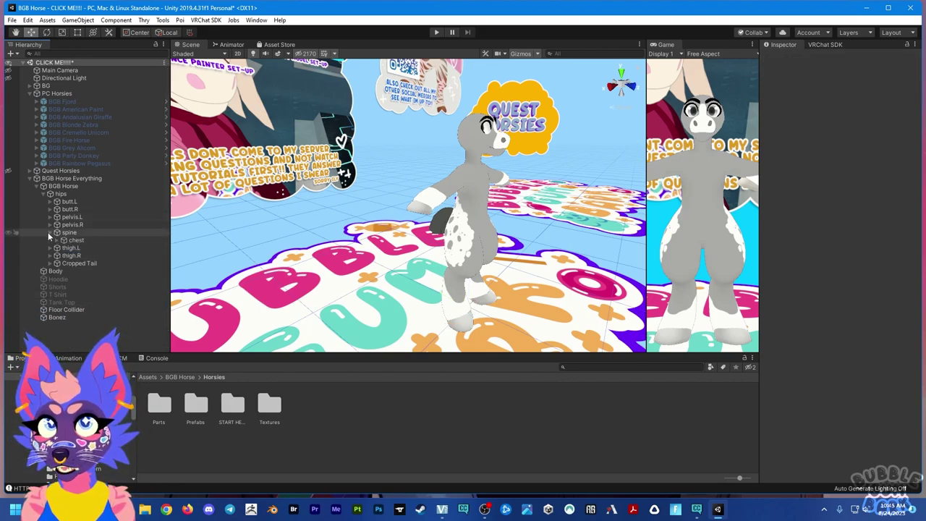
click(64, 239)
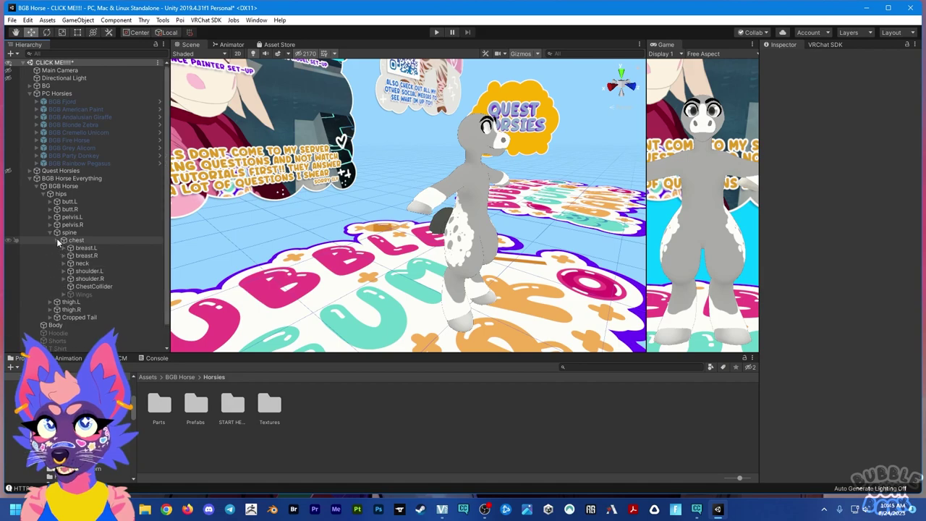
click(98, 296)
key(Delete)
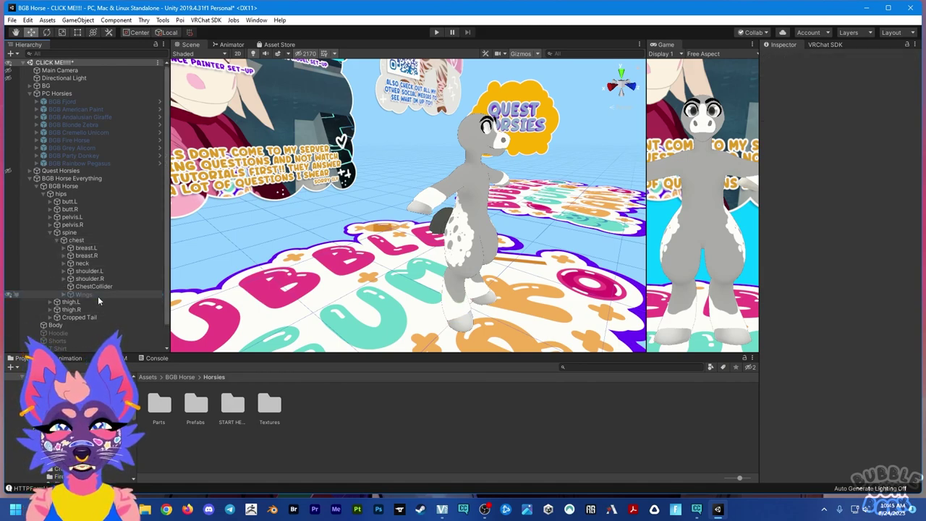
Delete Arm Fluff.L and Arm Fluff.R from the avatar's left and right hand bones
click(63, 279)
alt+click(63, 271)
scroll(109, 246, down, 4)
click(118, 227)
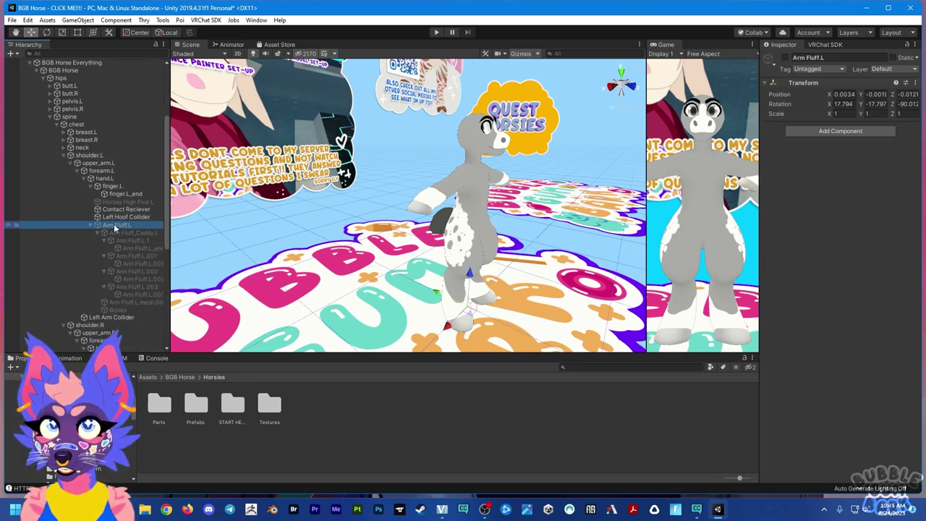
scroll(114, 246, down, 5)
ctrl+click(131, 253)
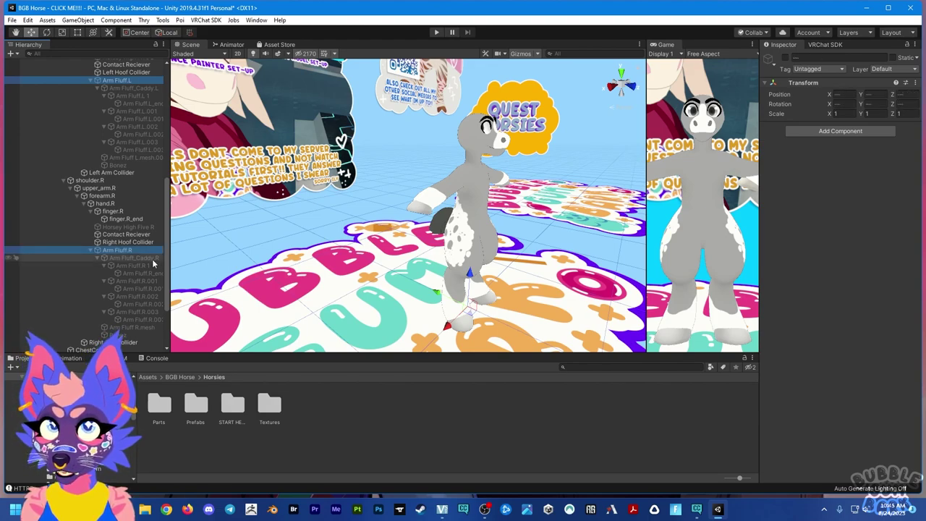
key(Delete)
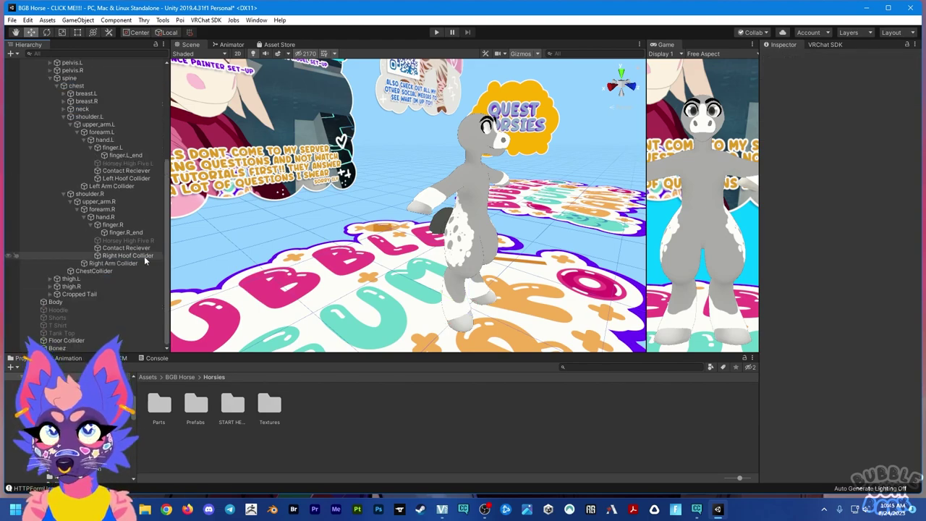
click(64, 193)
click(63, 188)
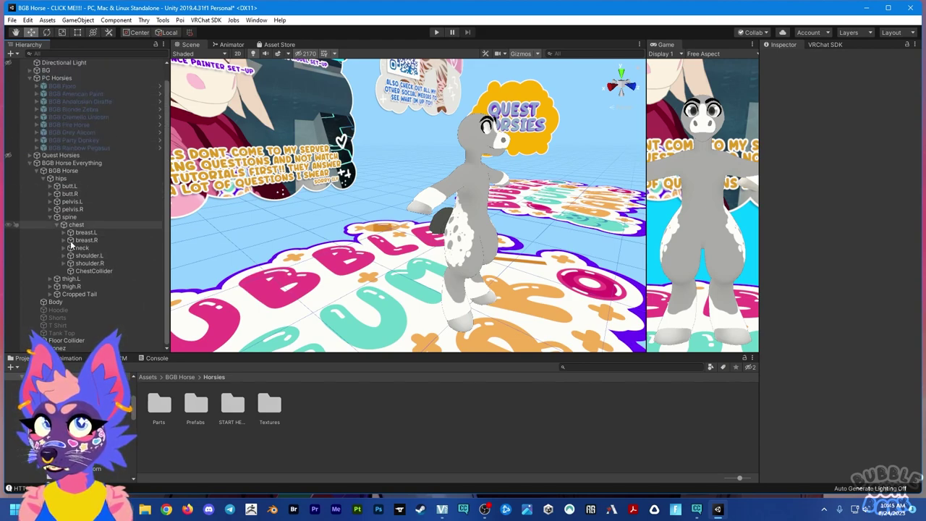
Delete Leg Fluff.L and Leg Fluff.R from the avatar's shin bones, briefly previewing the right fluff
alt+click(49, 279)
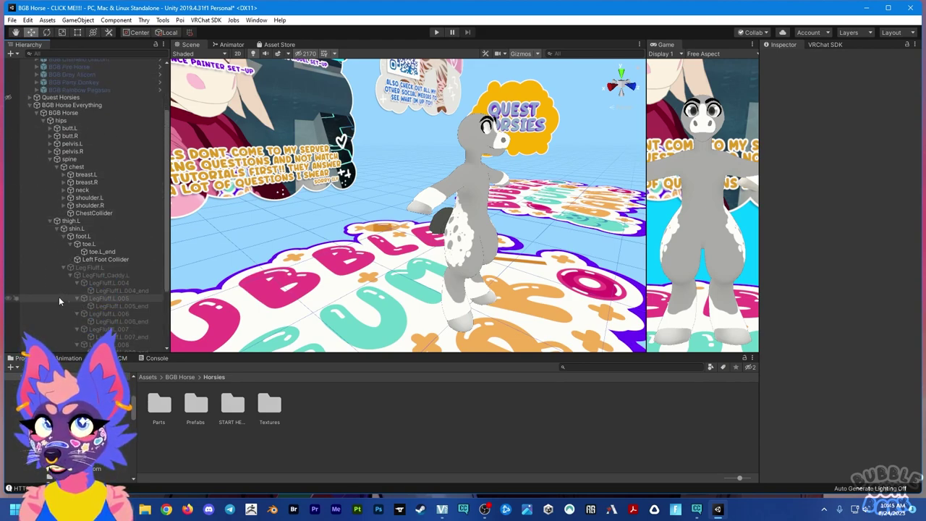
alt+click(49, 287)
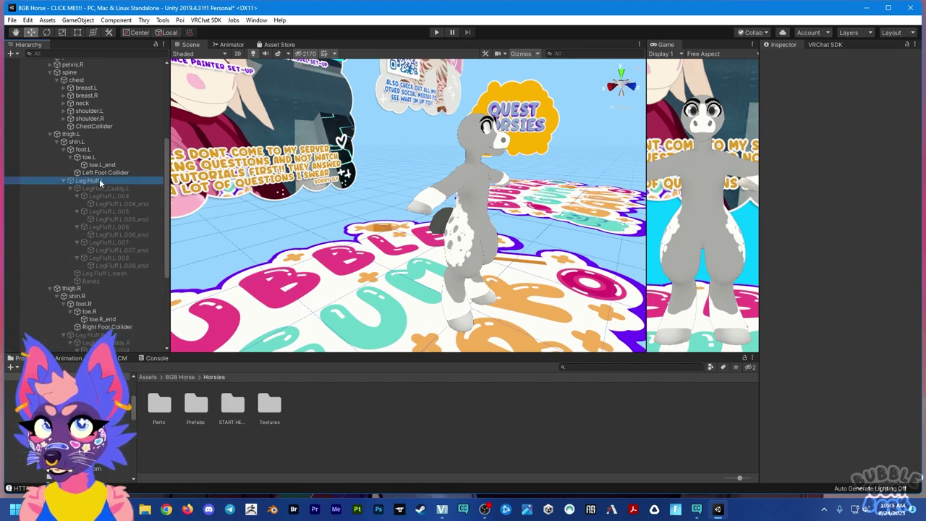
click(89, 228)
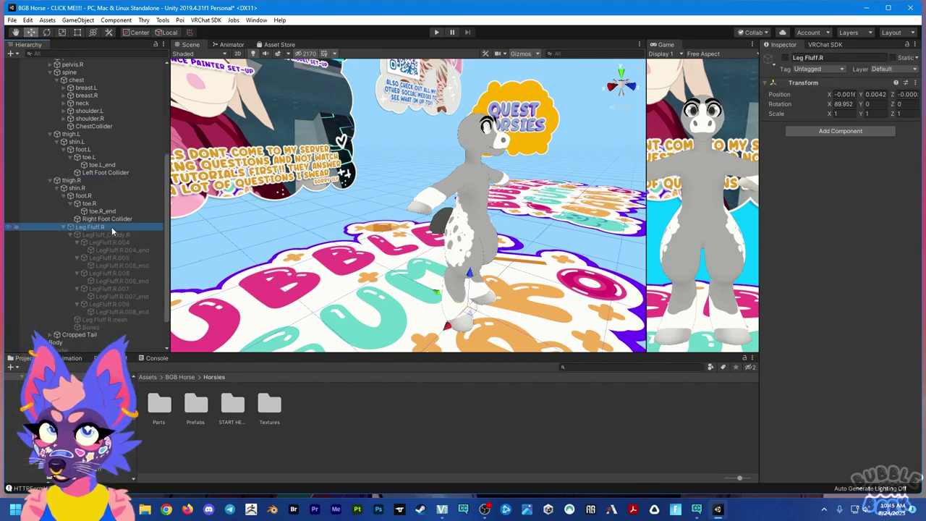
click(784, 58)
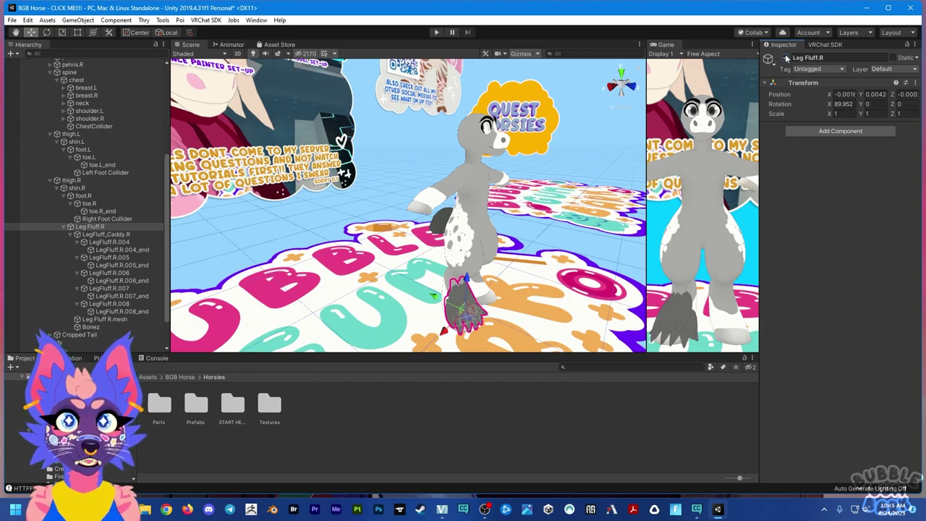
click(785, 57)
click(91, 234)
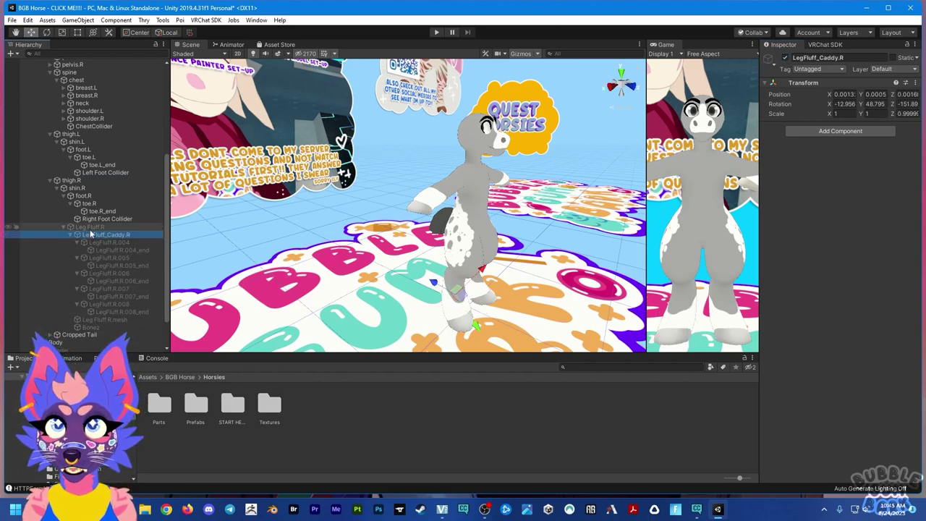
scroll(80, 239, up, 3)
click(47, 251)
click(49, 239)
scroll(51, 232, up, 2)
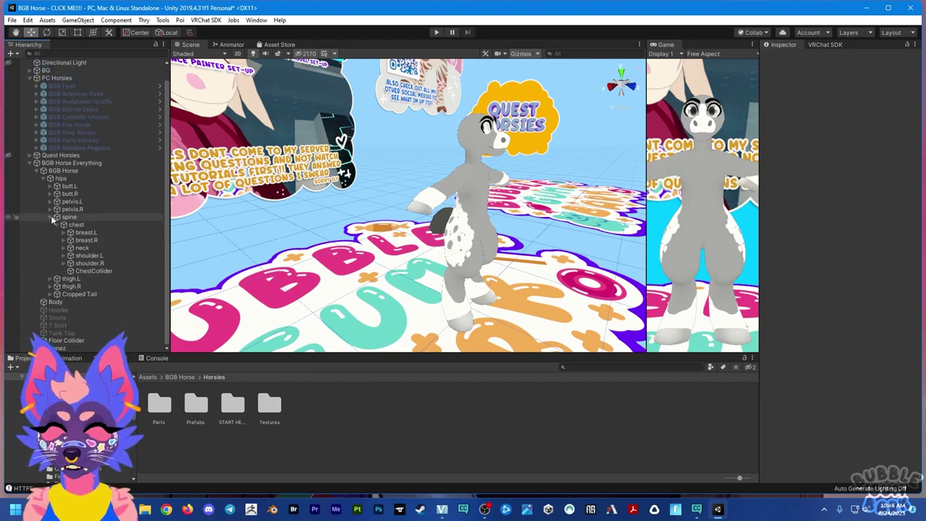
Preview the avatar without the BottomMane under its neck bone, and delete that object
click(63, 247)
click(91, 271)
click(471, 171)
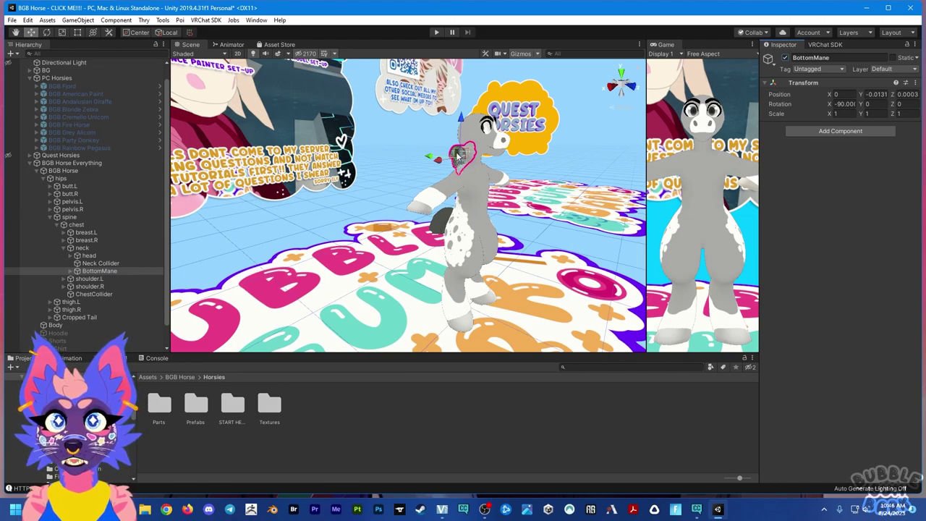
click(785, 57)
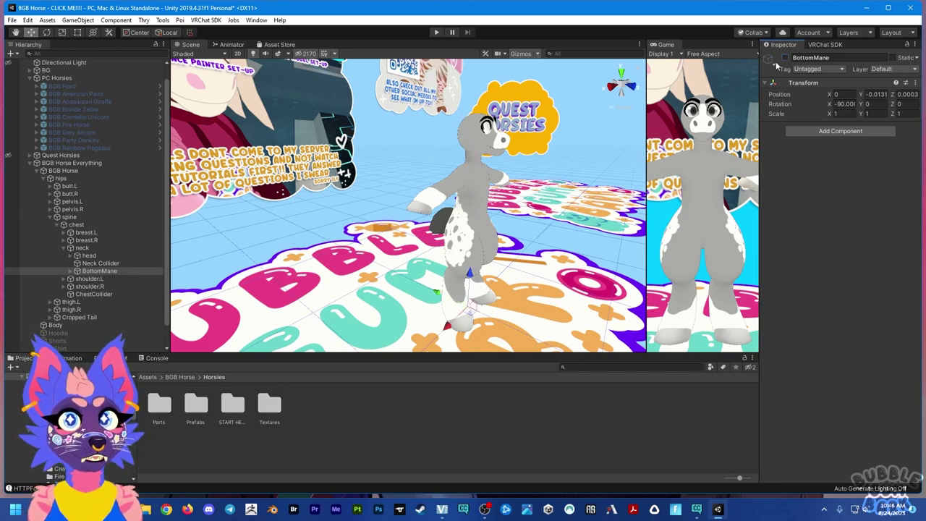
click(119, 277)
click(119, 271)
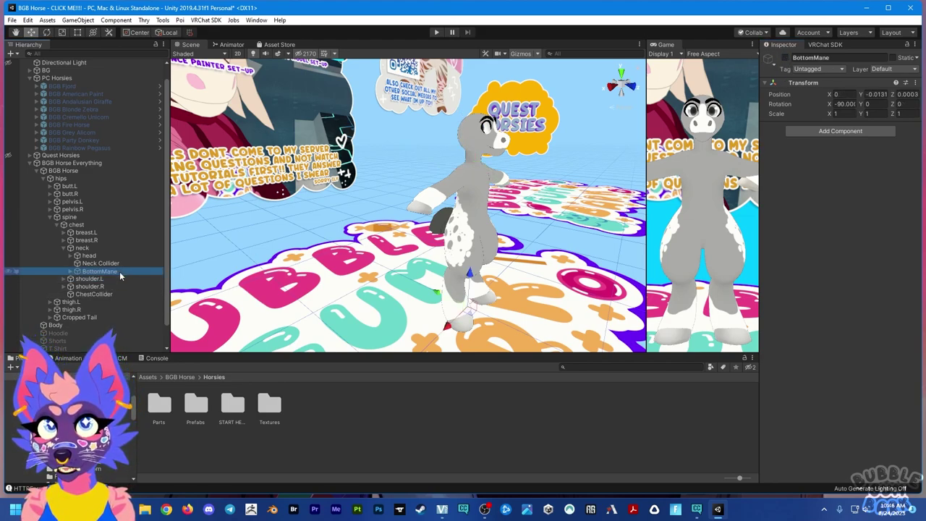
key(Delete)
Enable Donkey Ears under the head bone and delete the Giraffe, Horse, Marwari and Not Ponyta ears
click(71, 256)
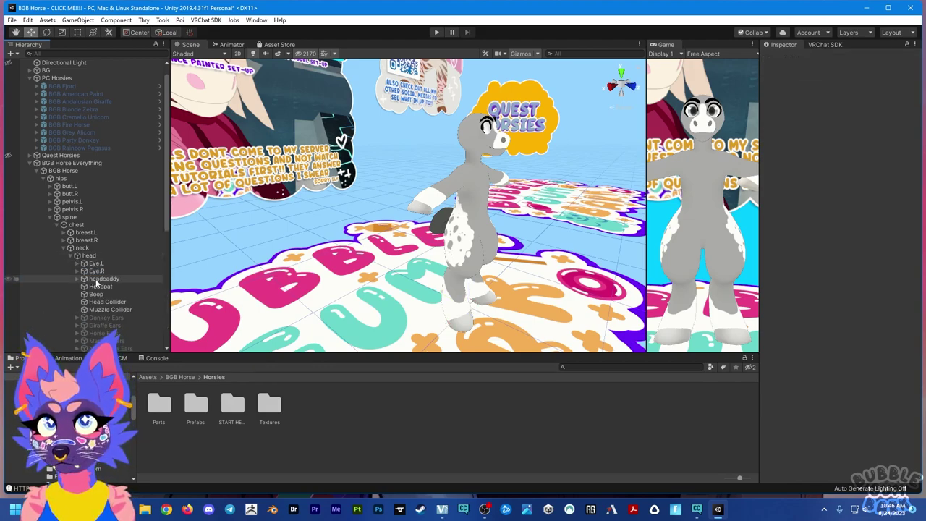
scroll(99, 279, down, 4)
click(118, 202)
key(alt+shift+a)
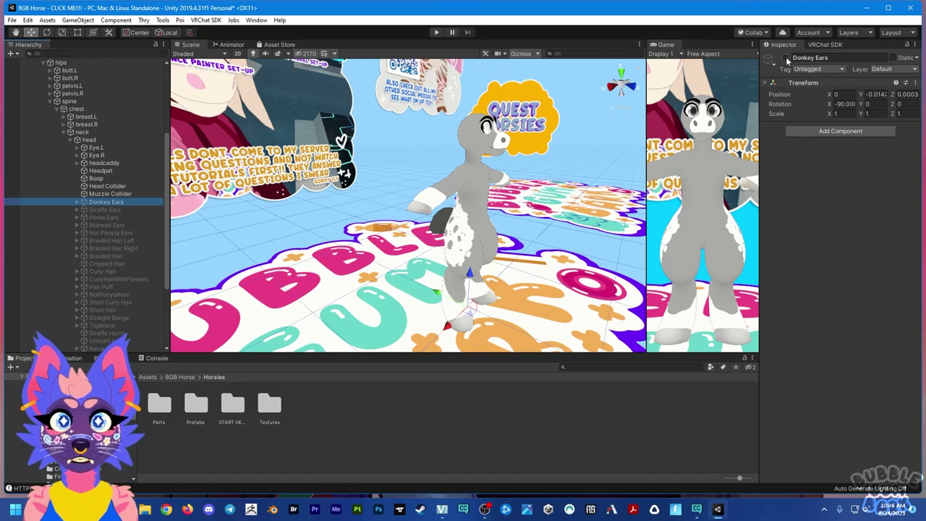
click(126, 211)
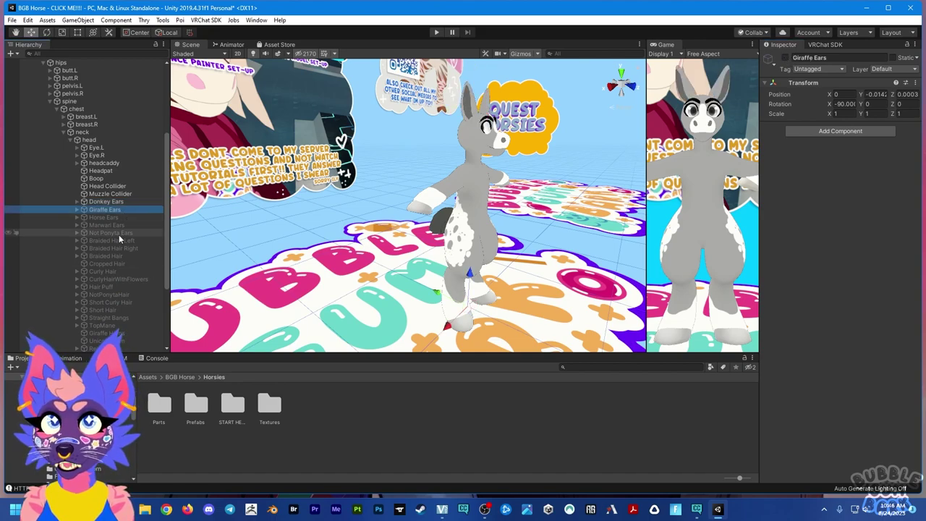
shift+click(121, 233)
key(Delete)
Enable the Short Hair and Unicorn Horn objects under the head bone
click(113, 303)
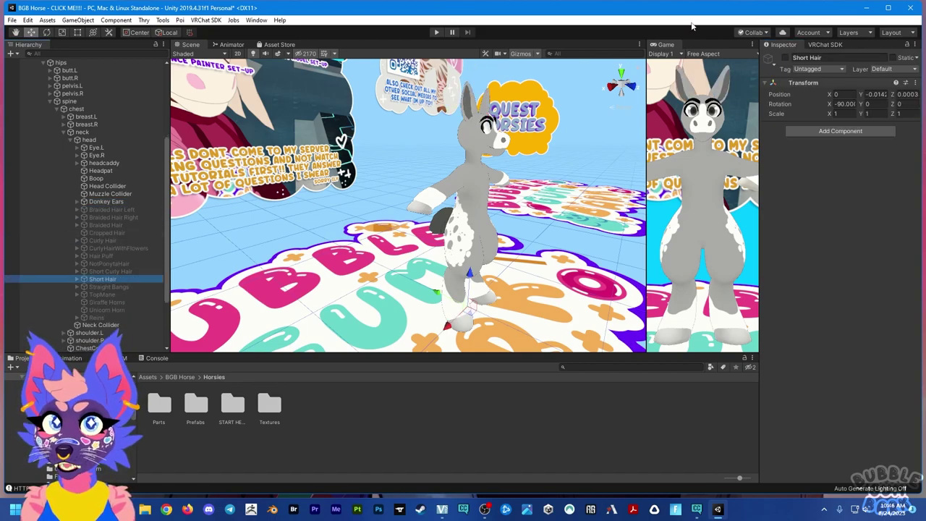
click(109, 310)
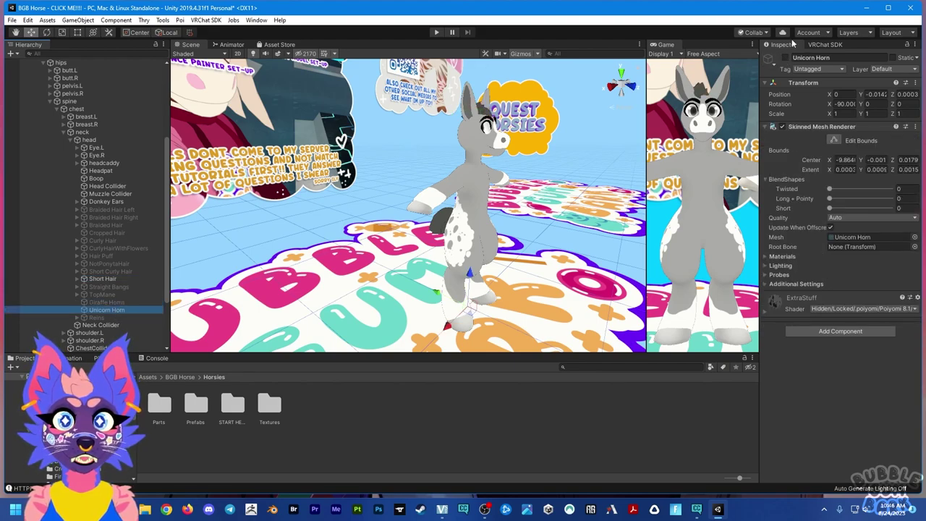
click(97, 319)
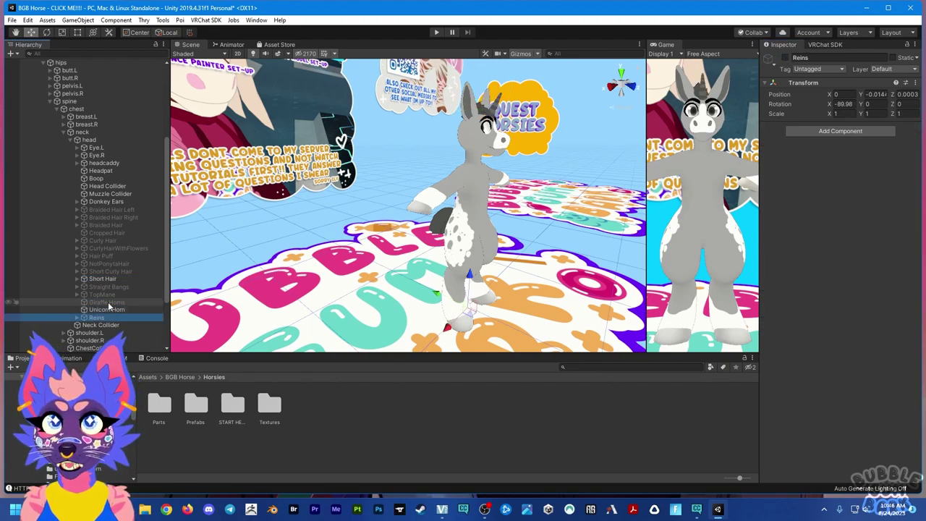
Delete Straight Bangs, TopMane, Giraffe Horns and every hair from Braided Hair Left through Short Curly Hair, keeping Short Hair
click(108, 303)
shift+click(114, 288)
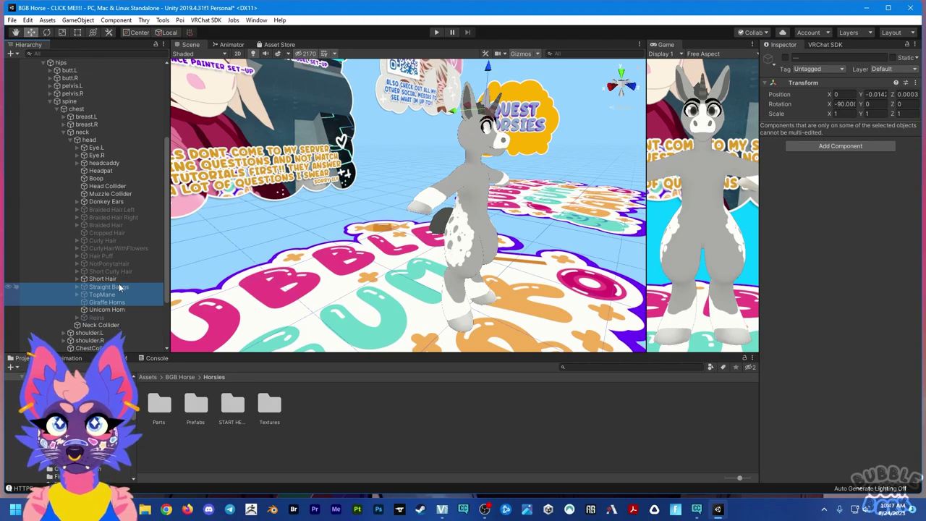
key(Delete)
click(110, 271)
shift+click(122, 209)
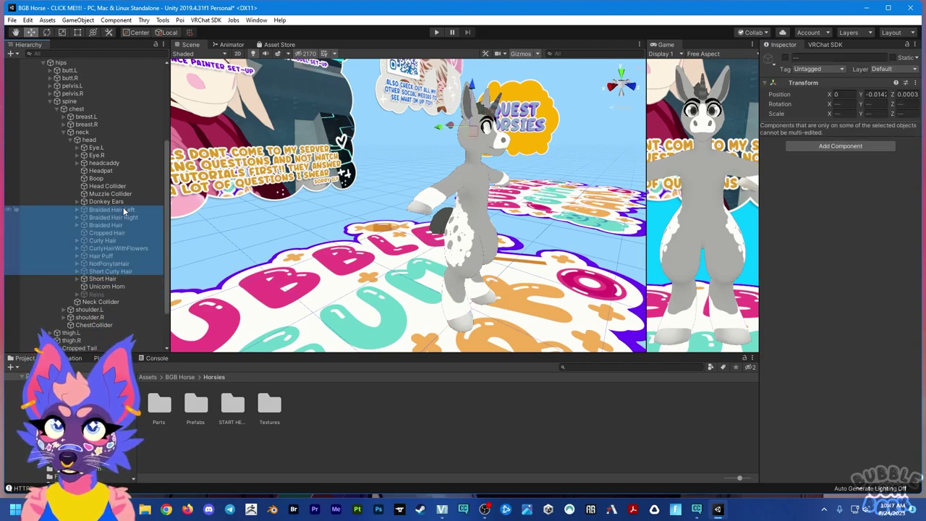
key(Delete)
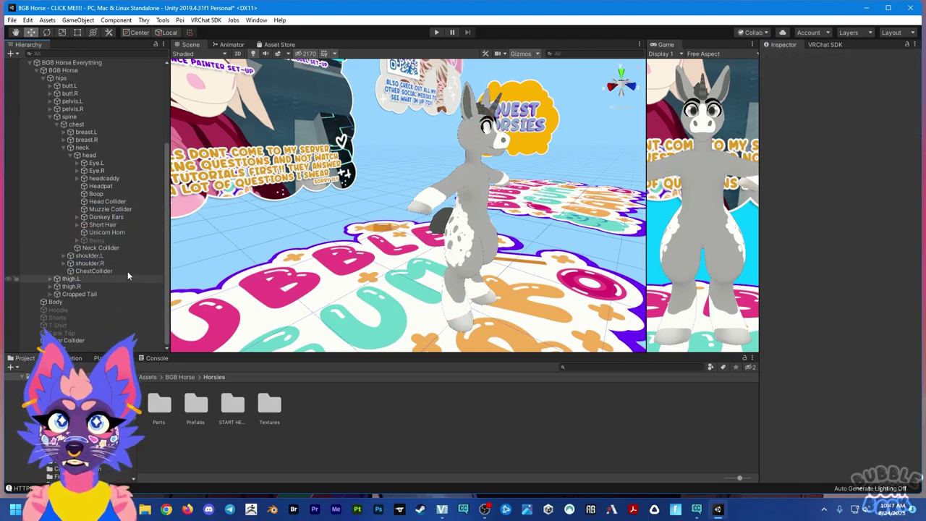
Check the Unicorn Horn's blendshape options and the physics settings on Short Hair's Bonez object
click(124, 233)
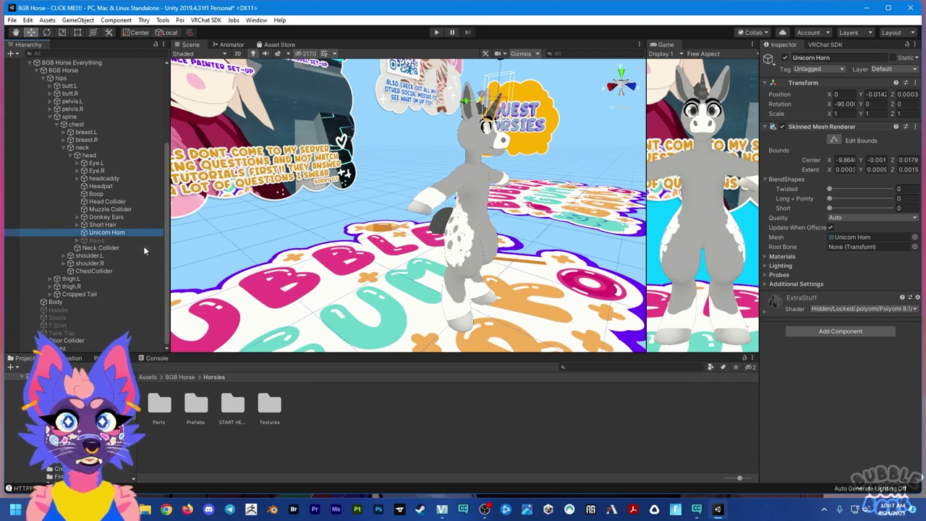
click(76, 225)
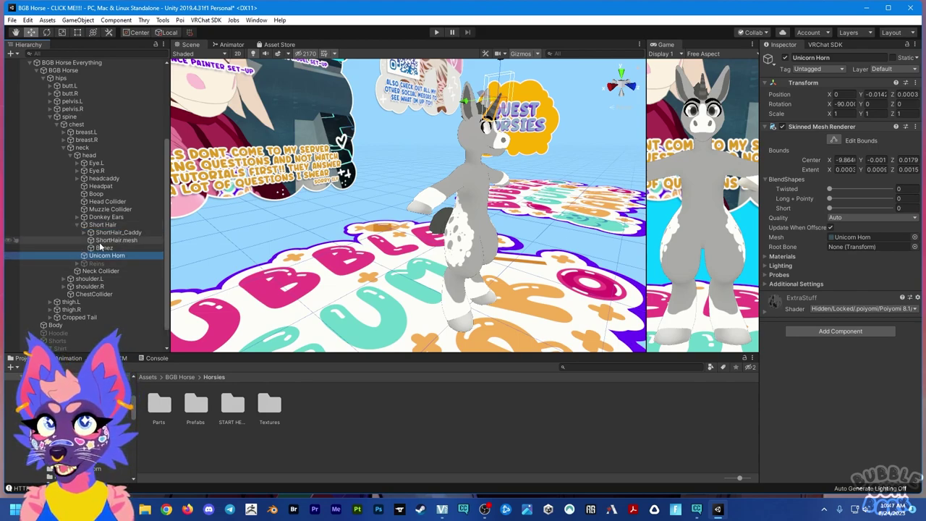
click(104, 247)
scroll(781, 379, down, 3)
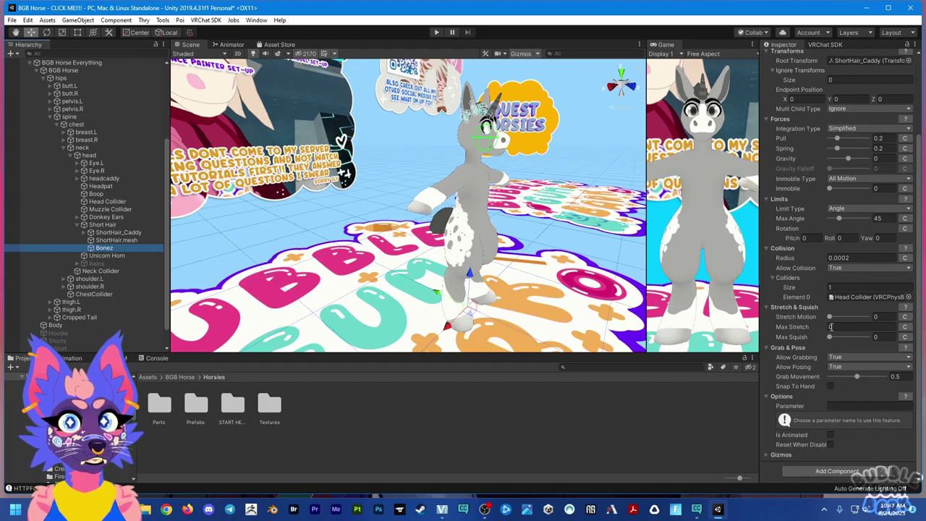
click(80, 225)
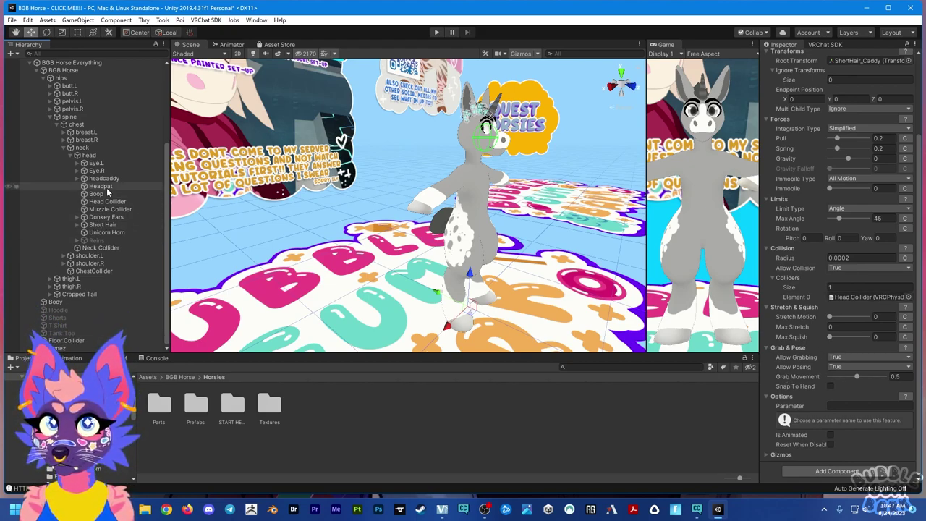
Enable the Reins under the head bone and set the Body's Hide Bridle blendshape to 0
click(93, 240)
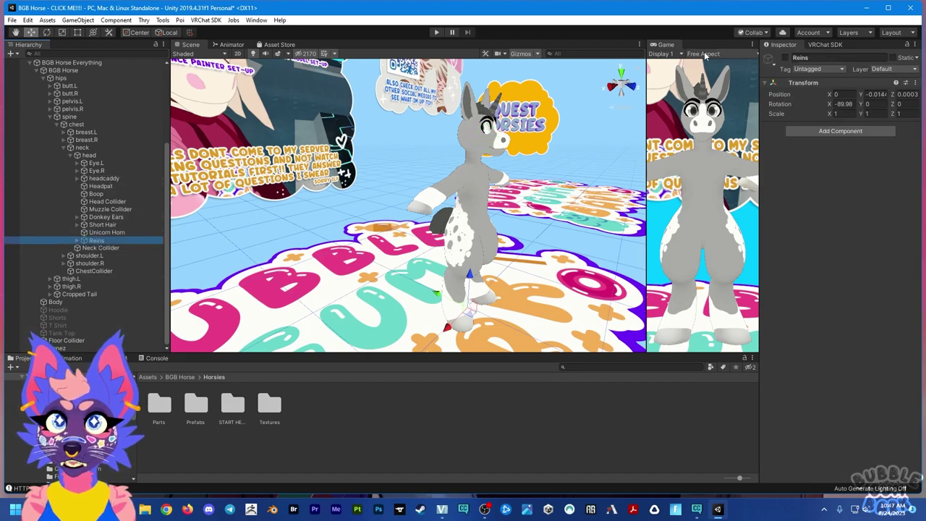
click(782, 59)
click(469, 231)
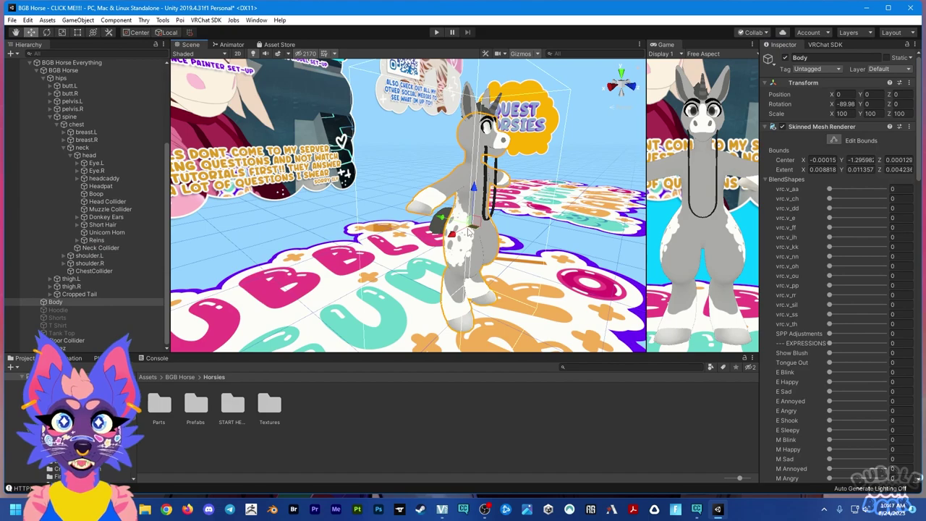
scroll(861, 312, down, 10)
drag(884, 317, 829, 317)
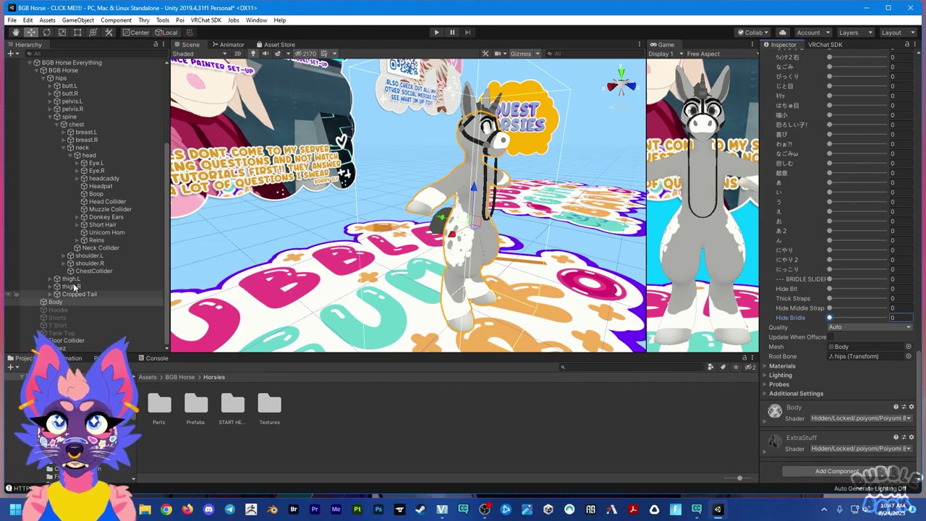
Enable the Hoodie, Shorts, T Shirt and Tank Top objects on the avatar together
click(72, 310)
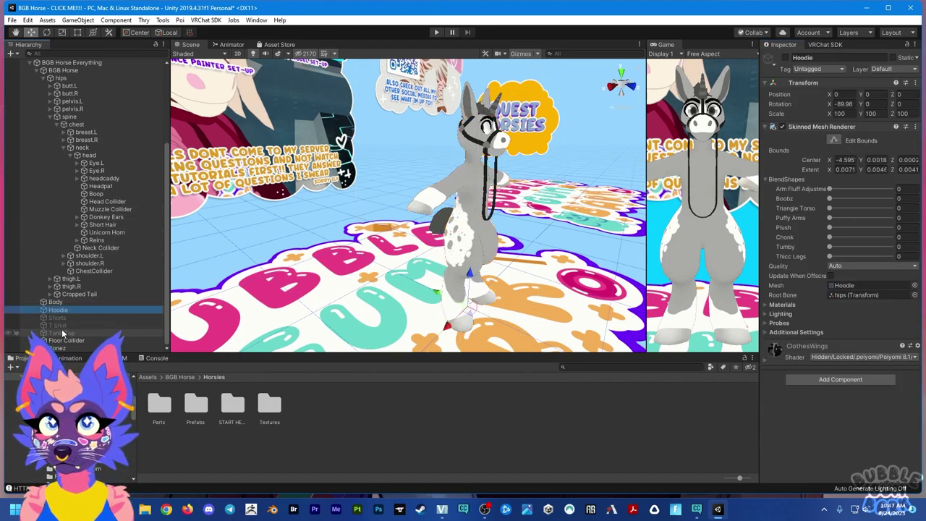
shift+click(62, 333)
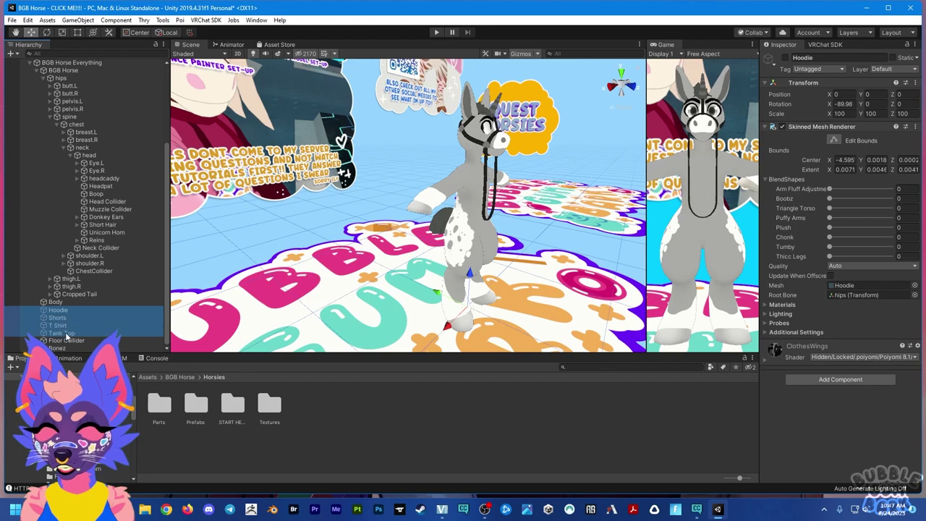
click(785, 58)
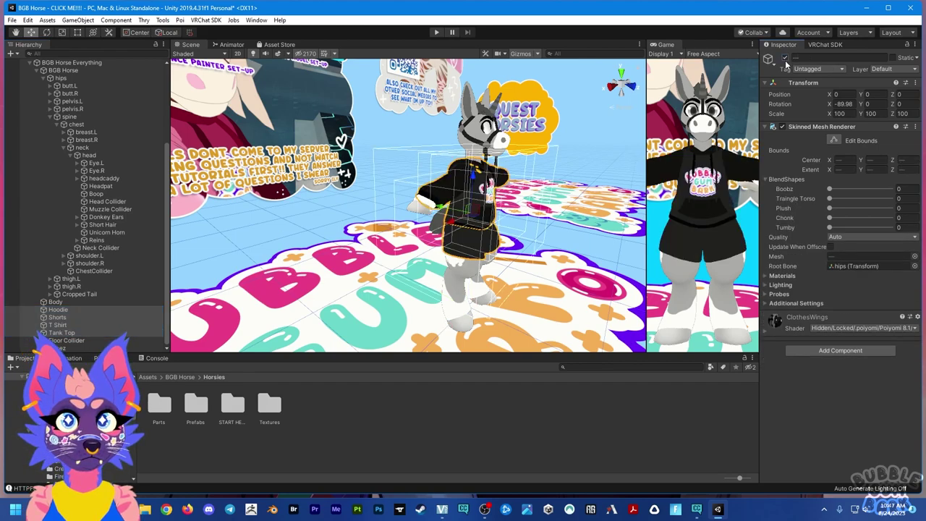
right_drag(509, 256, 437, 243)
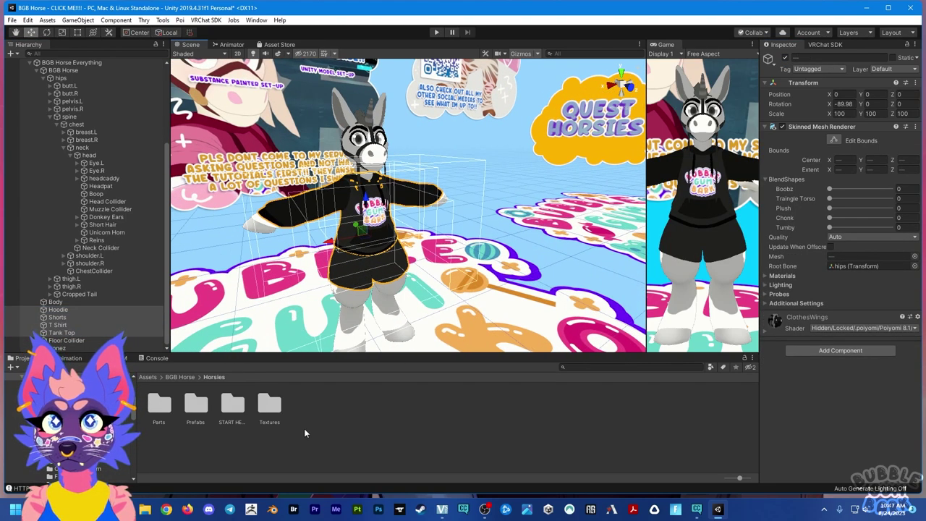
Create a folder named Custom inside the Horsies Textures folder
click(262, 404)
double_click(262, 404)
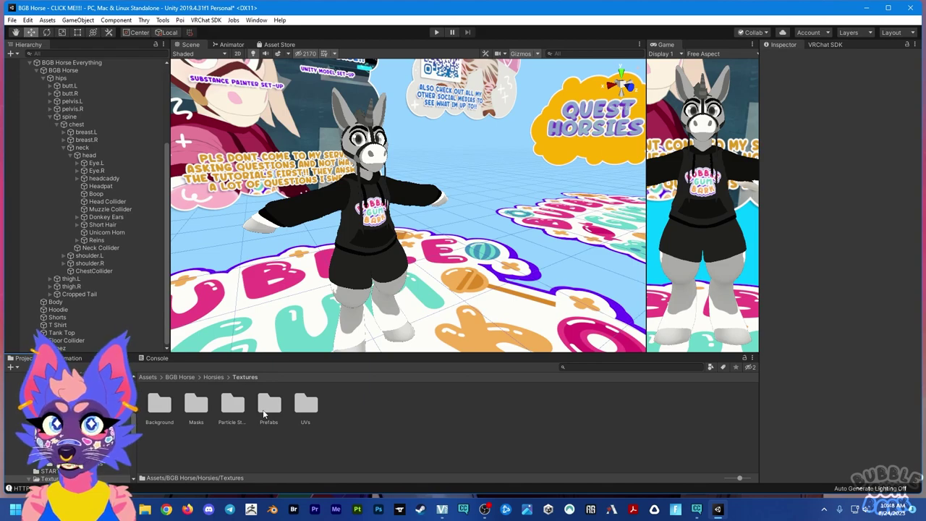
right_click(370, 416)
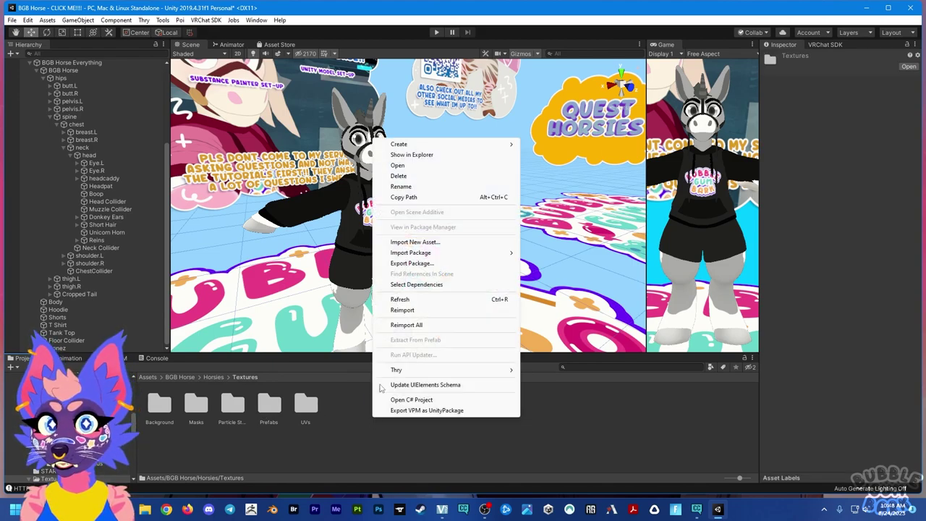
mouse_move(459, 143)
click(539, 137)
text(Custo)
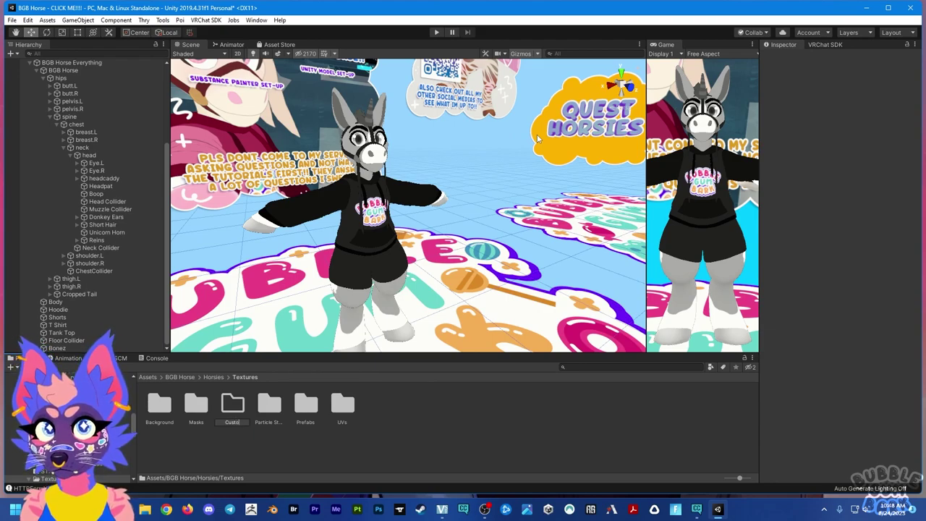
text(m)
key(Return)
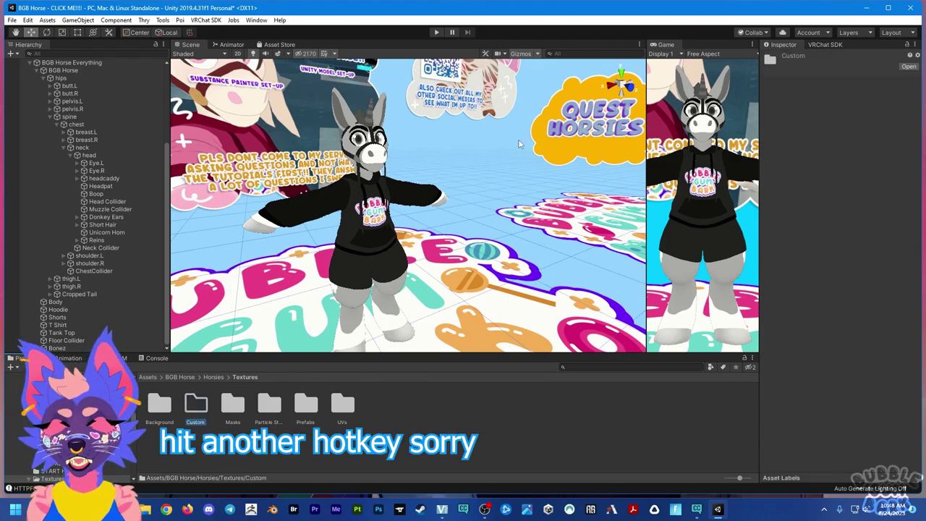
click(247, 437)
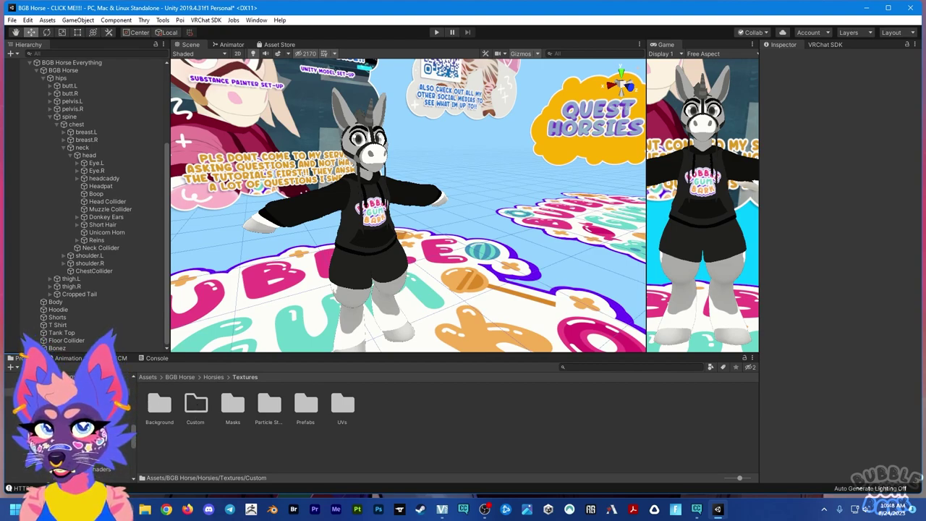
Unlock the shader of the Hair material in the Prefabs Blank texture folder and look through its Poiyomi options
double_click(313, 414)
double_click(242, 410)
click(423, 405)
click(563, 409)
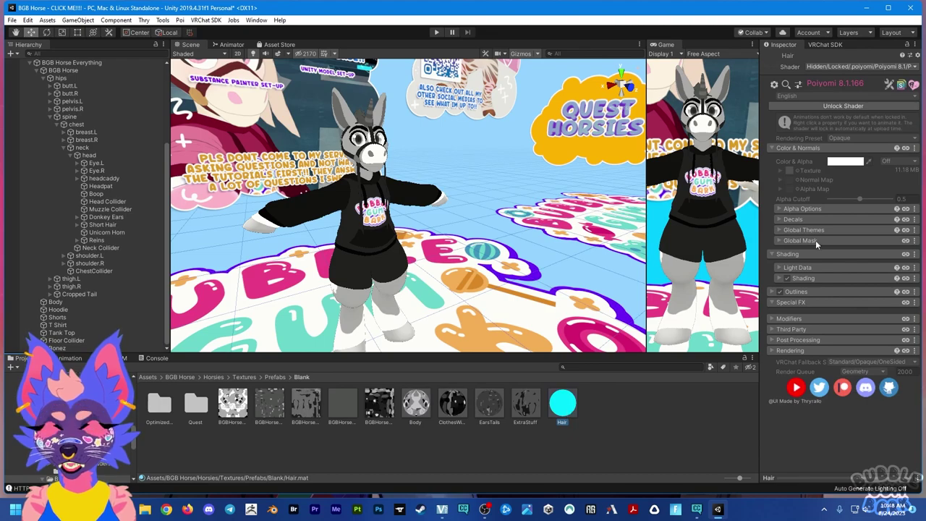
click(846, 107)
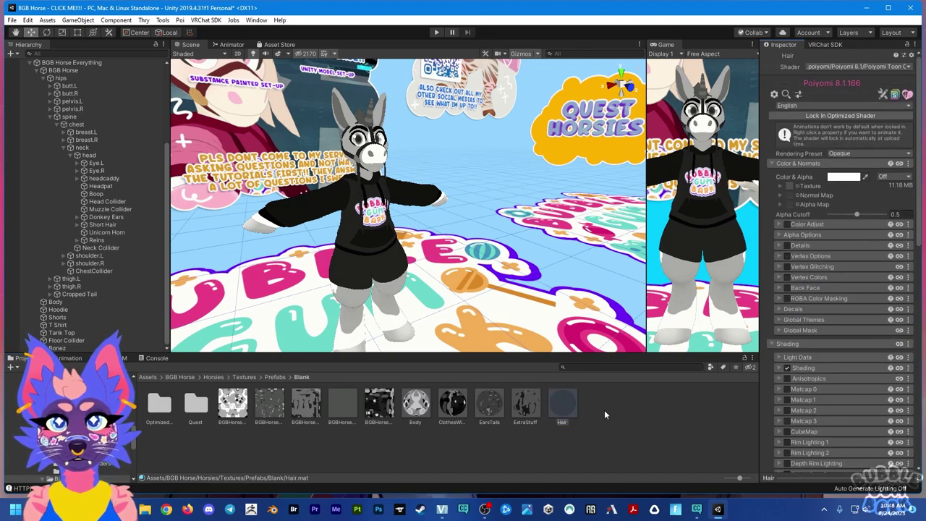
scroll(868, 332, down, 10)
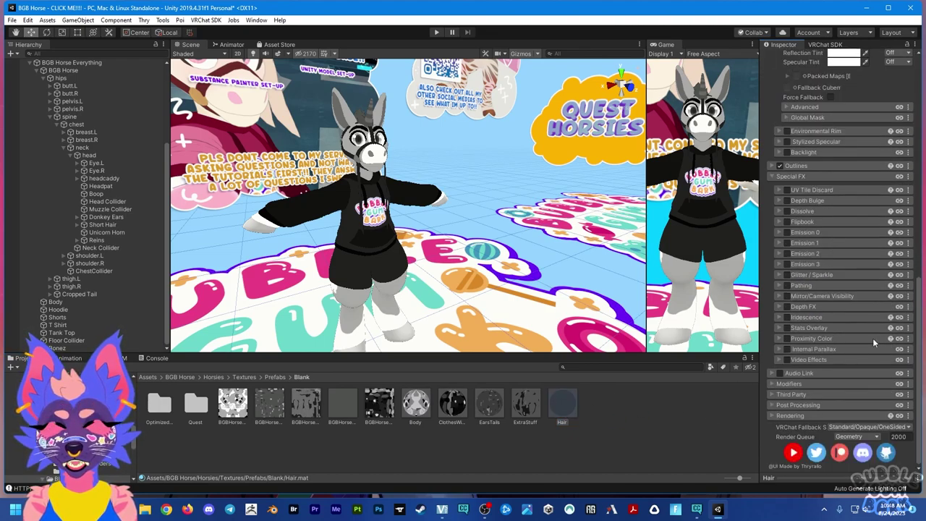
scroll(873, 338, up, 10)
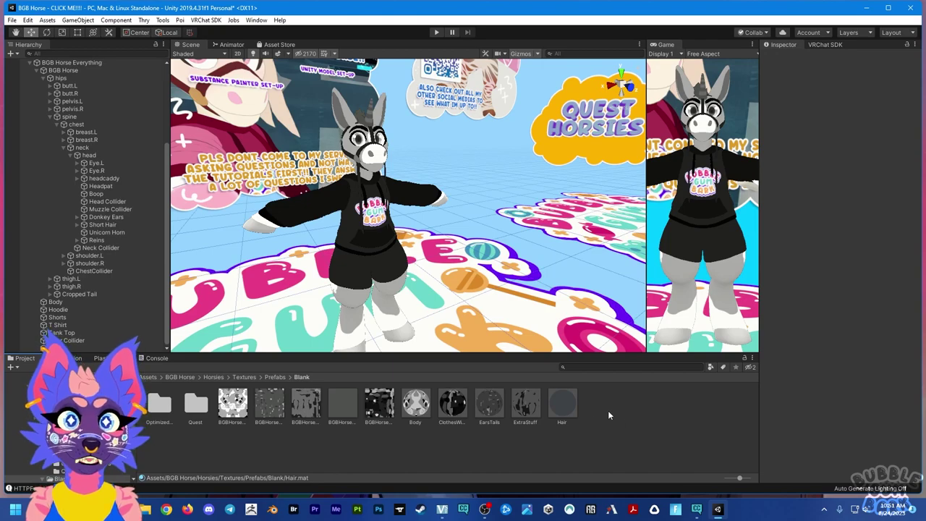
Duplicate the Body, ClothesWings, EarsTails, ExtraStuff and Hair materials and move the copies into the Custom folder
click(426, 414)
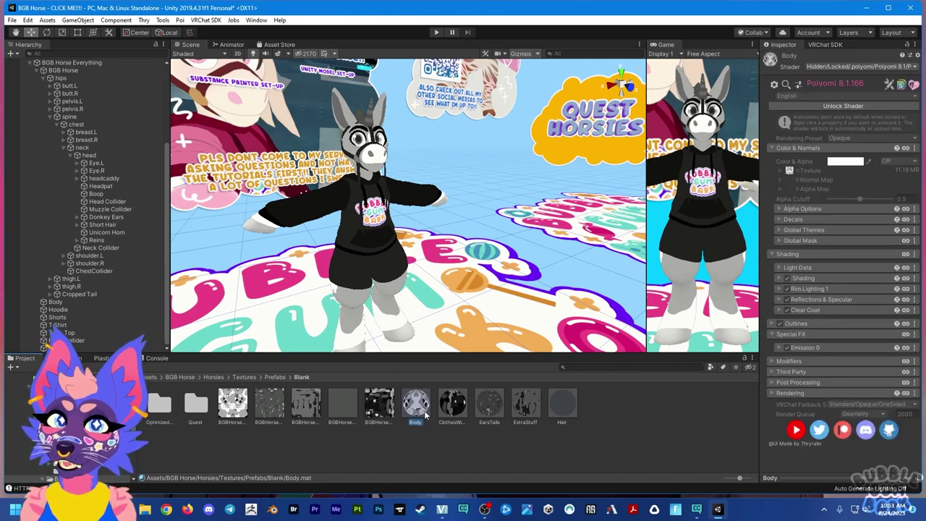
shift+click(573, 405)
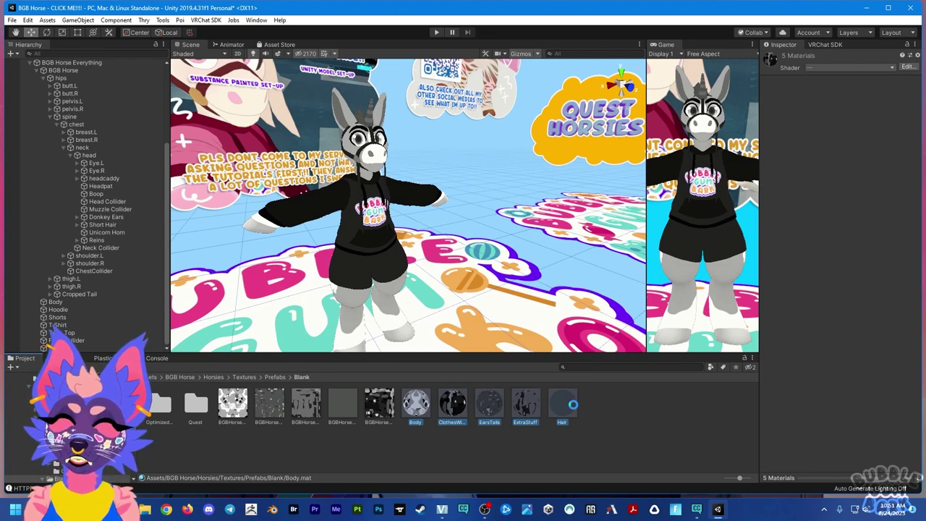
key(ctrl+d)
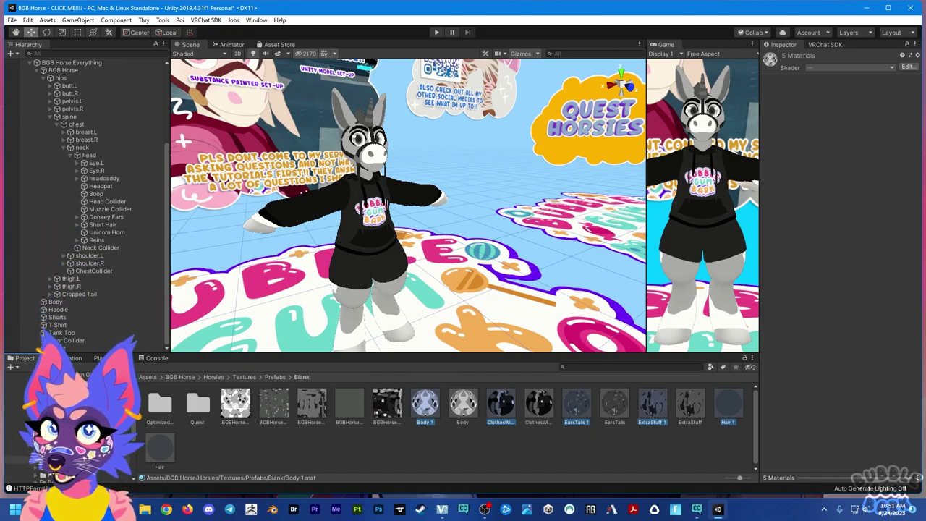
drag(80, 420, 80, 420)
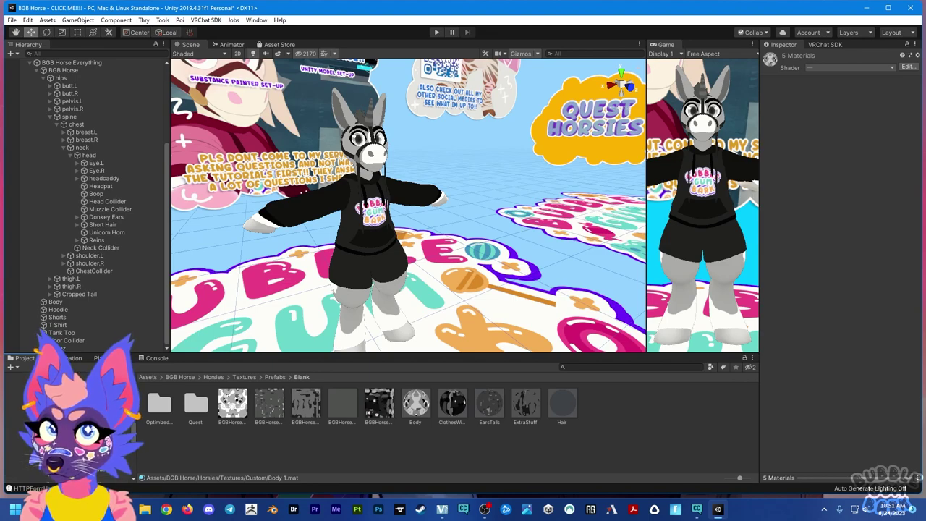
click(72, 430)
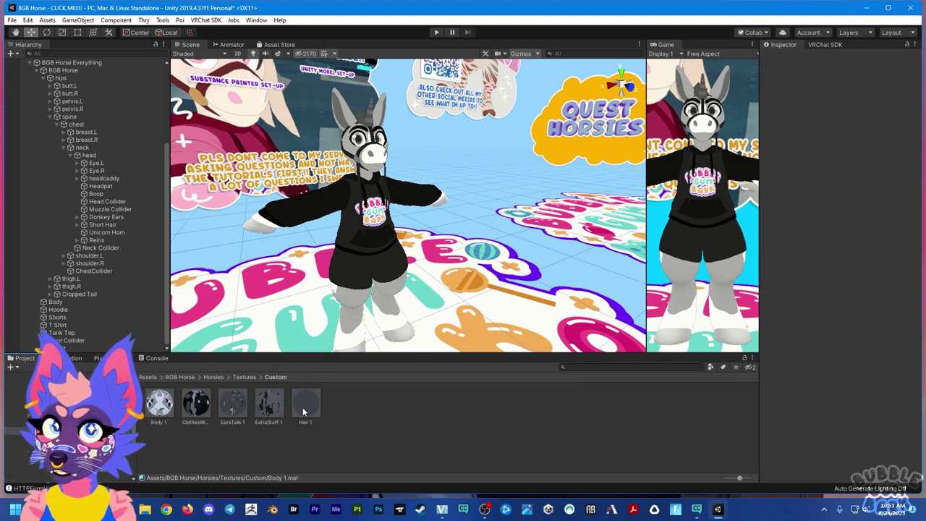
Look over the copied materials in the Custom folder and unlock the shader of Body 1
click(302, 407)
click(281, 406)
click(233, 405)
click(196, 404)
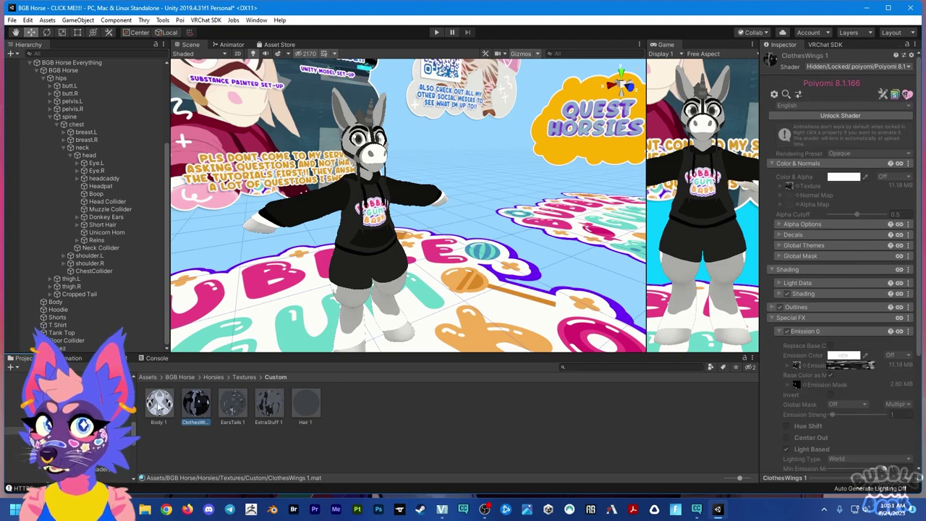
click(159, 403)
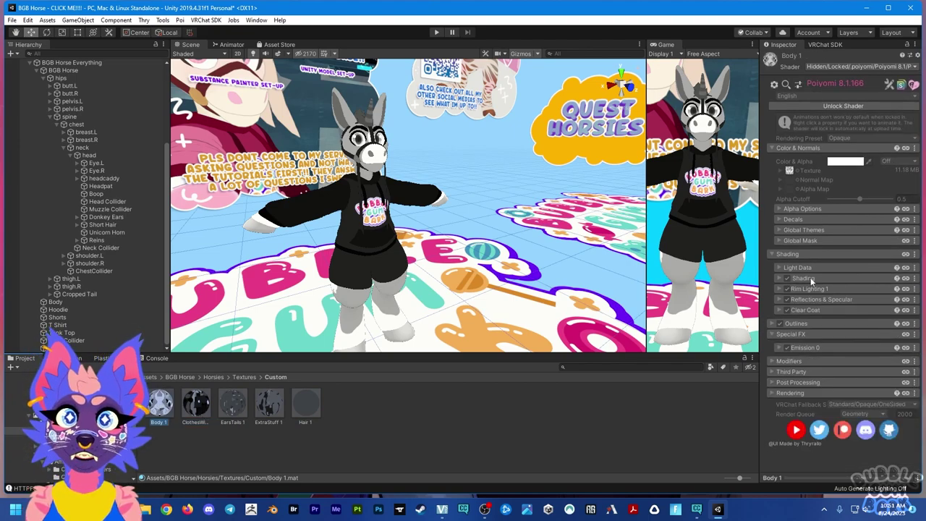
ctrl+click(194, 408)
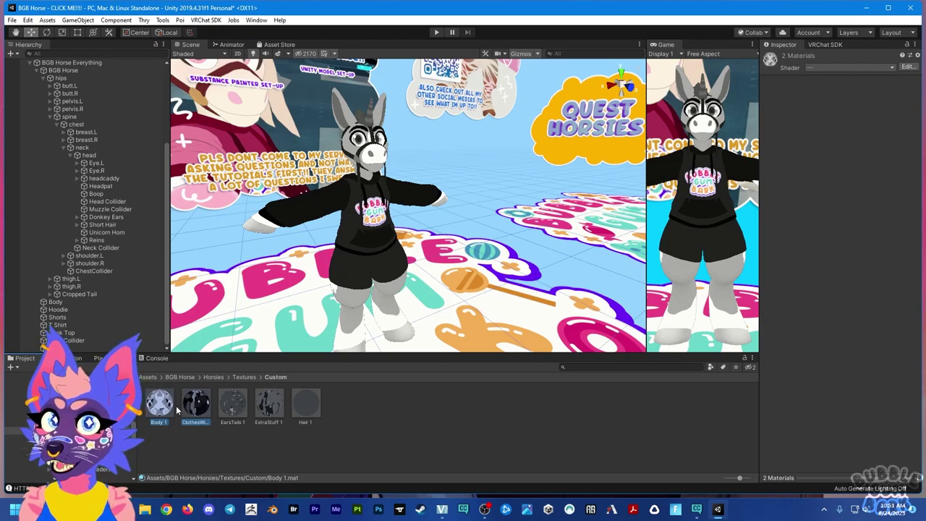
click(159, 403)
click(836, 107)
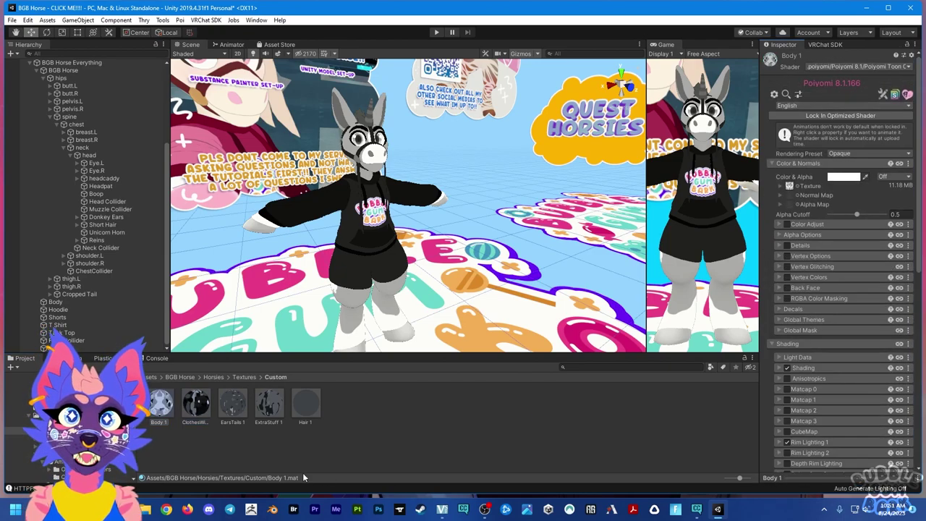
Unlock the shaders of the copied ClothesWings 1, EarsTails 1 and ExtraStuff 1 materials and check Hair 1
click(232, 405)
click(842, 106)
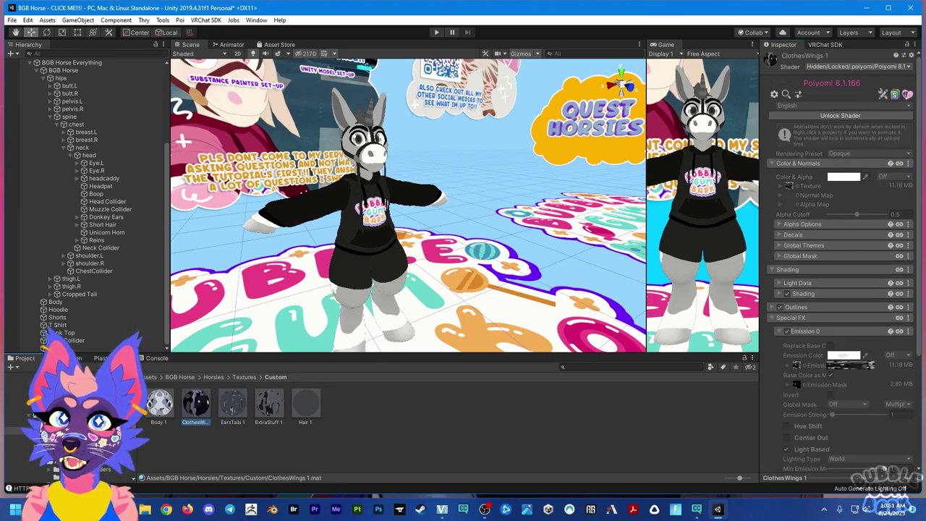
click(195, 408)
click(273, 409)
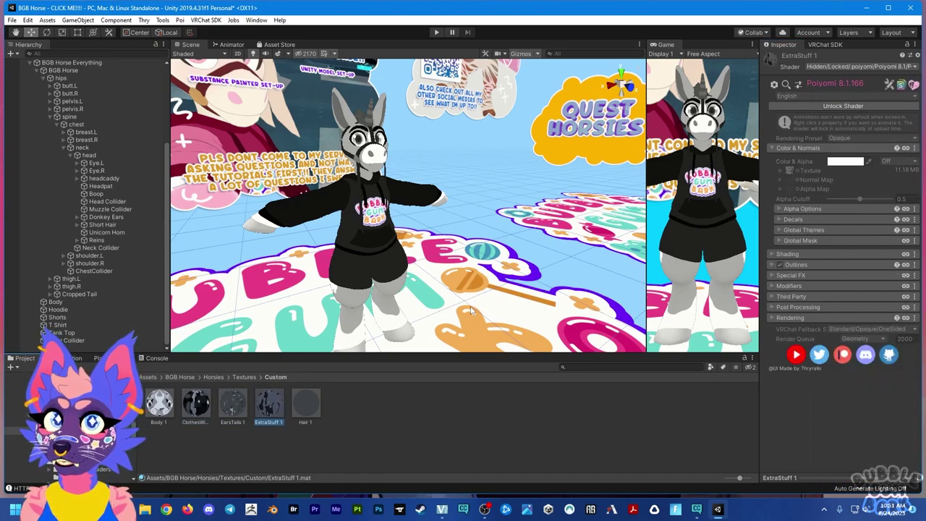
click(859, 103)
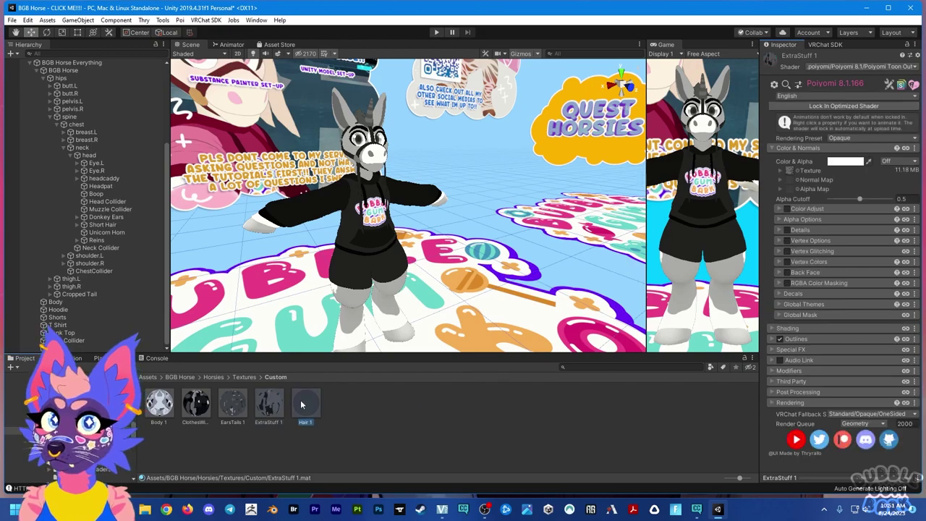
click(304, 406)
click(307, 427)
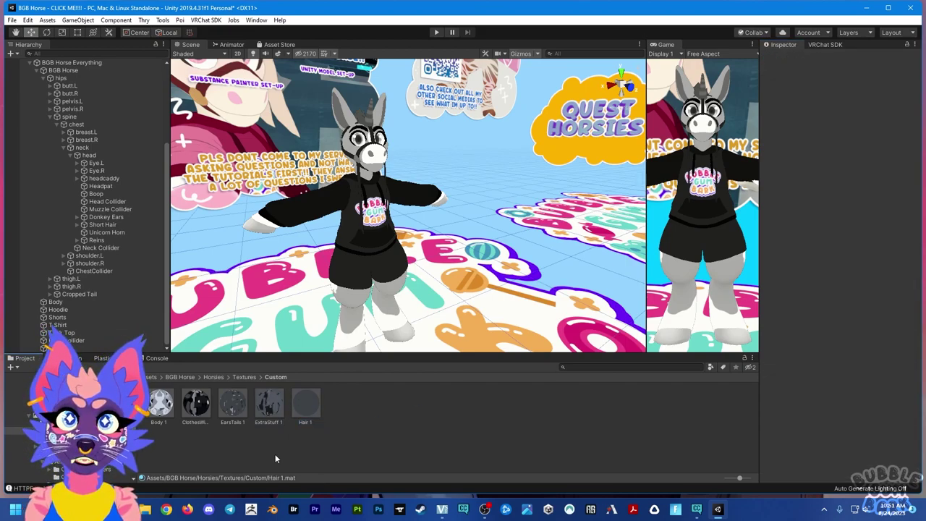
Switch to File Explorer and import the five texture images from the desktop's BGB Horse Textures Fire Horse folder into the Custom folder
click(144, 509)
click(541, 165)
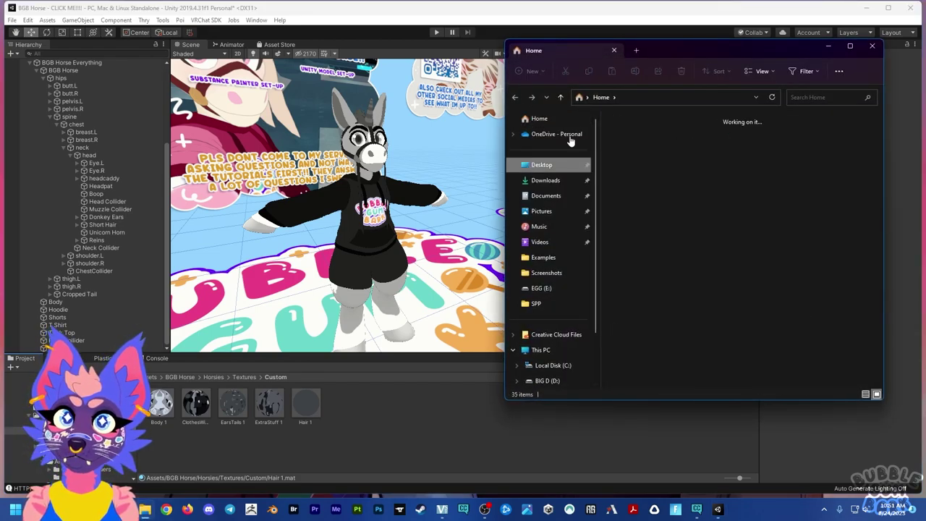
double_click(741, 139)
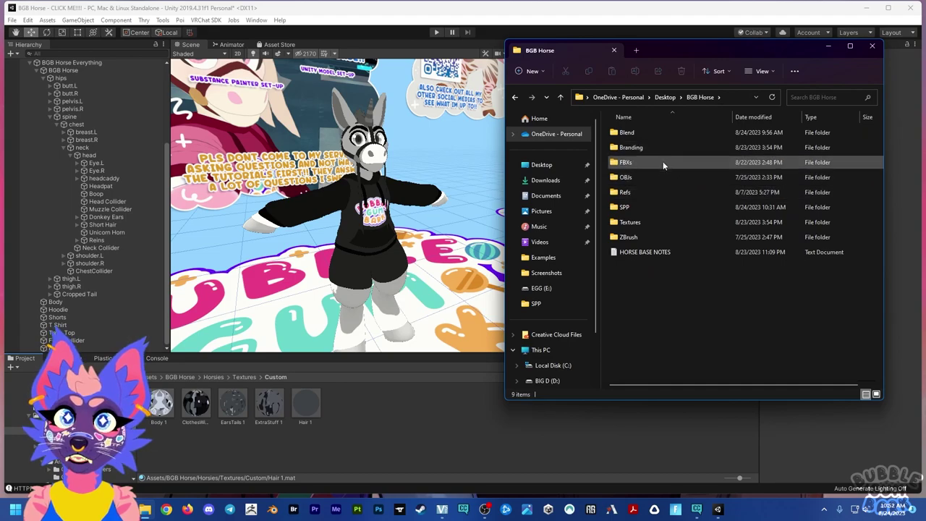
double_click(643, 224)
double_click(648, 207)
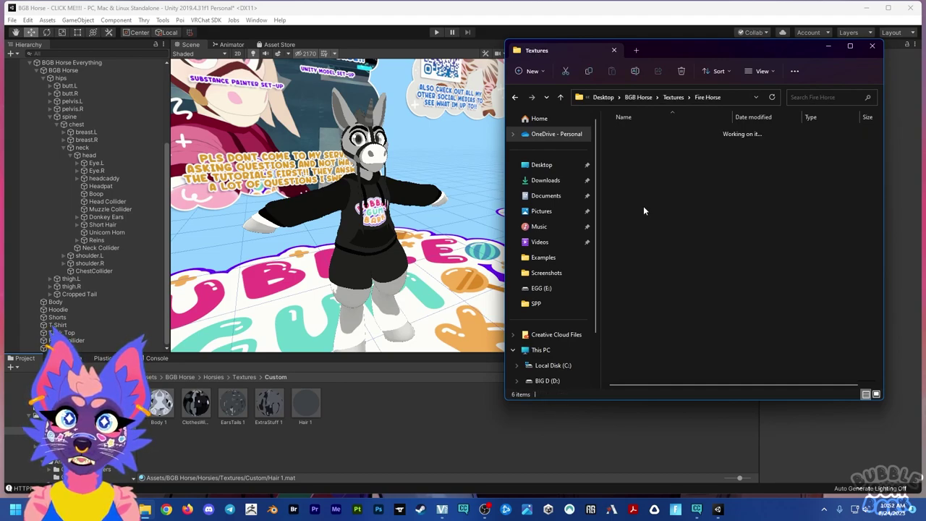
click(640, 224)
shift+click(639, 224)
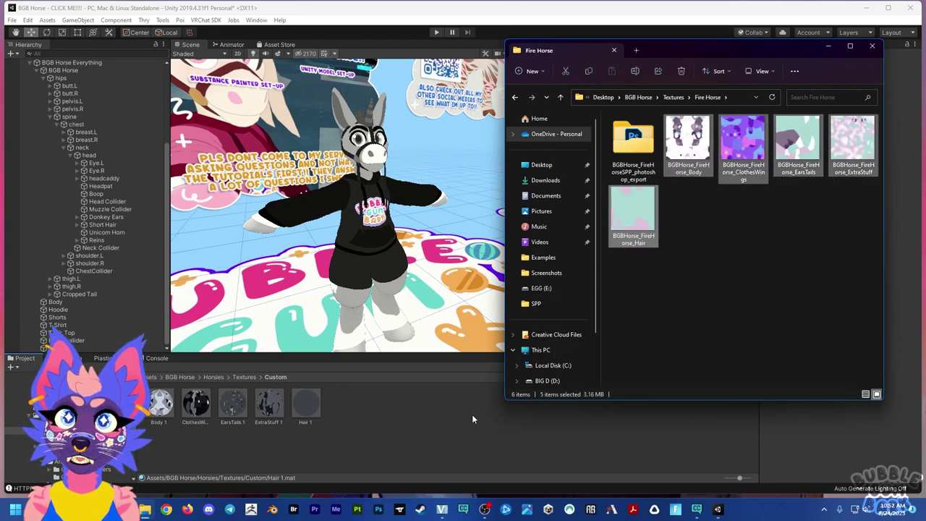
drag(633, 216, 560, 410)
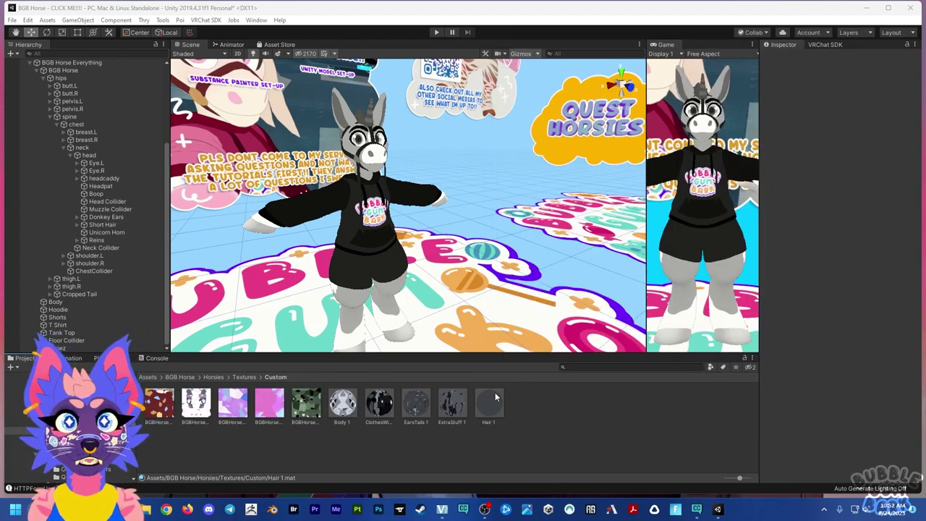
Assign the imported body texture to the Body 1 material's main Texture and its Emission 0 map
click(352, 413)
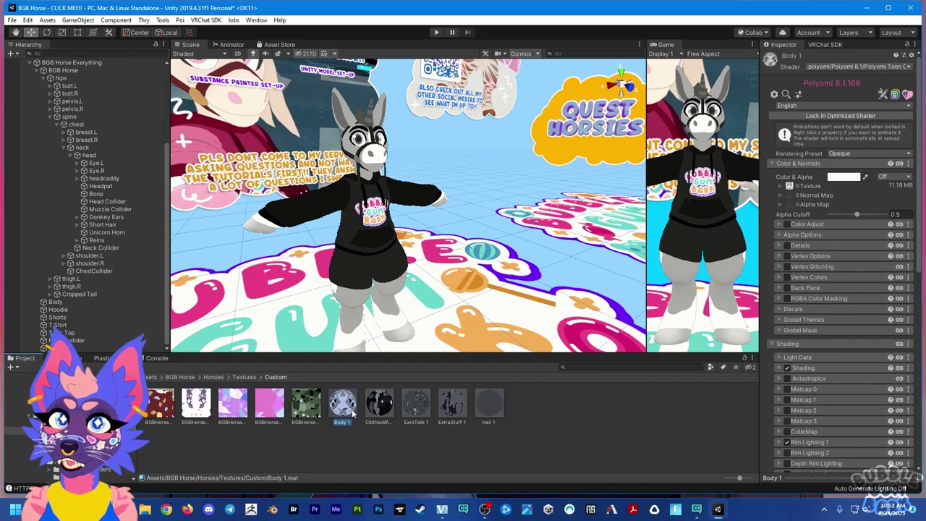
drag(196, 402, 790, 185)
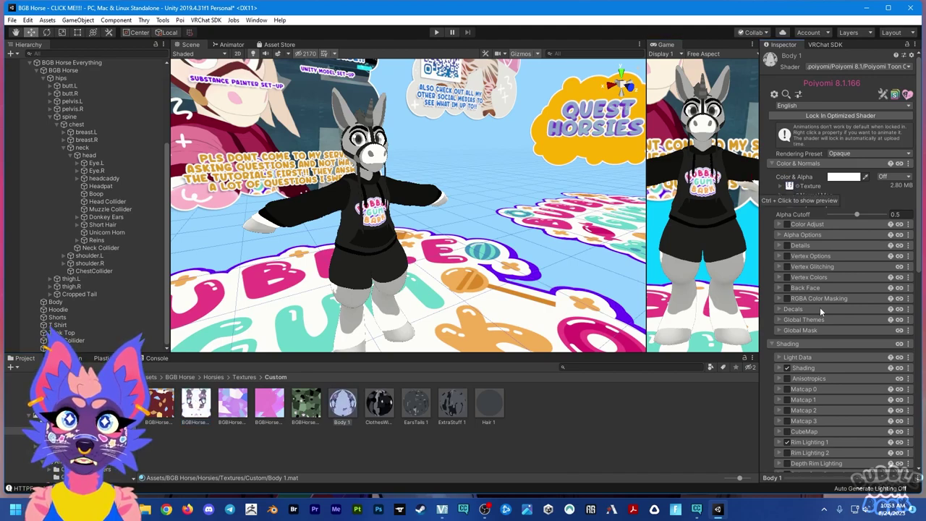
scroll(820, 306, down, 10)
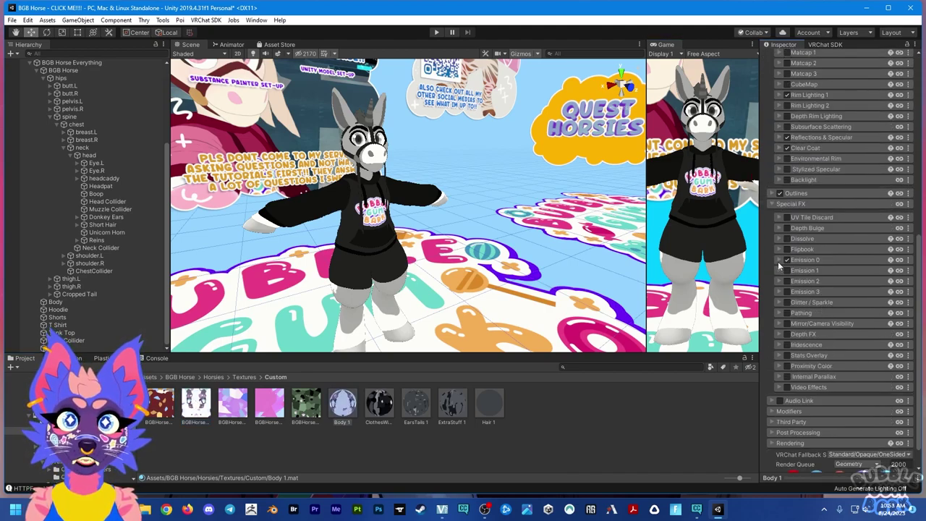
click(779, 262)
drag(205, 411, 798, 297)
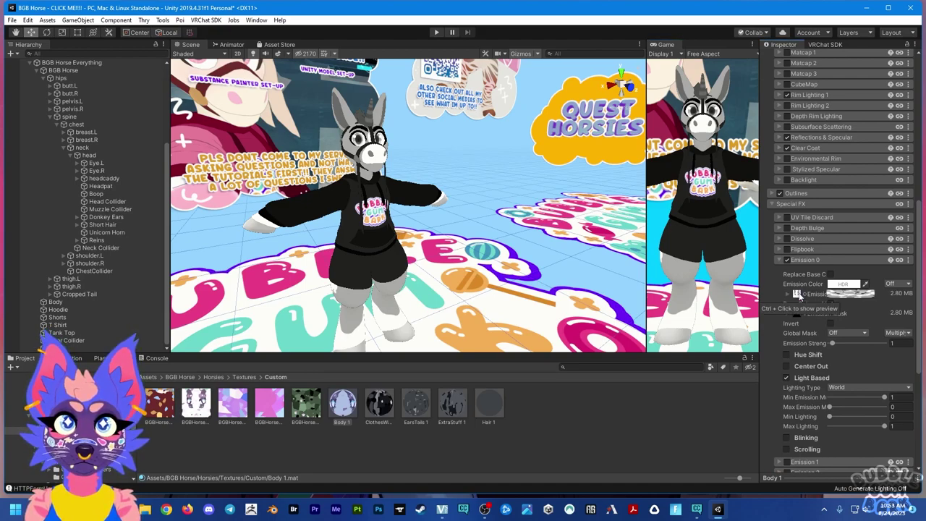
scroll(798, 297, down, 5)
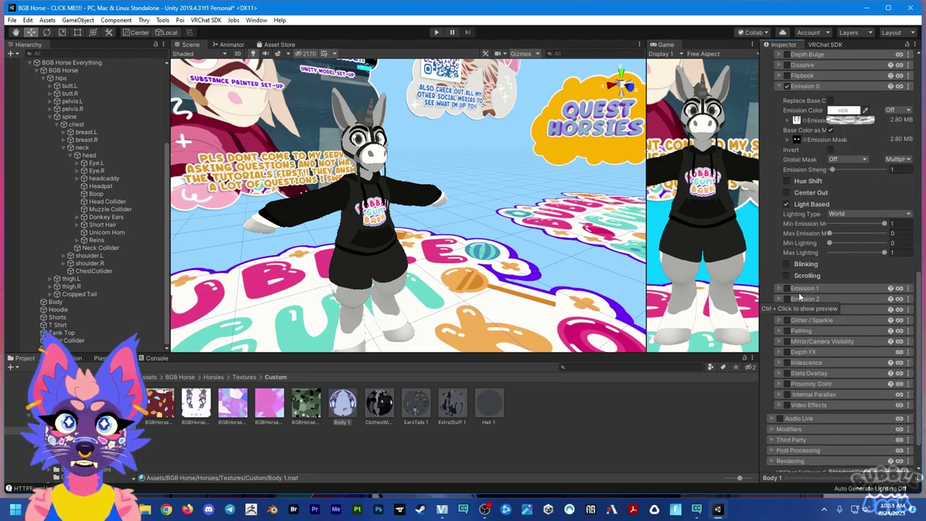
Assign the imported camouflage clothes texture to the ClothesWings 1 material's Emission 0 map and its main Texture
click(374, 404)
drag(311, 403, 795, 119)
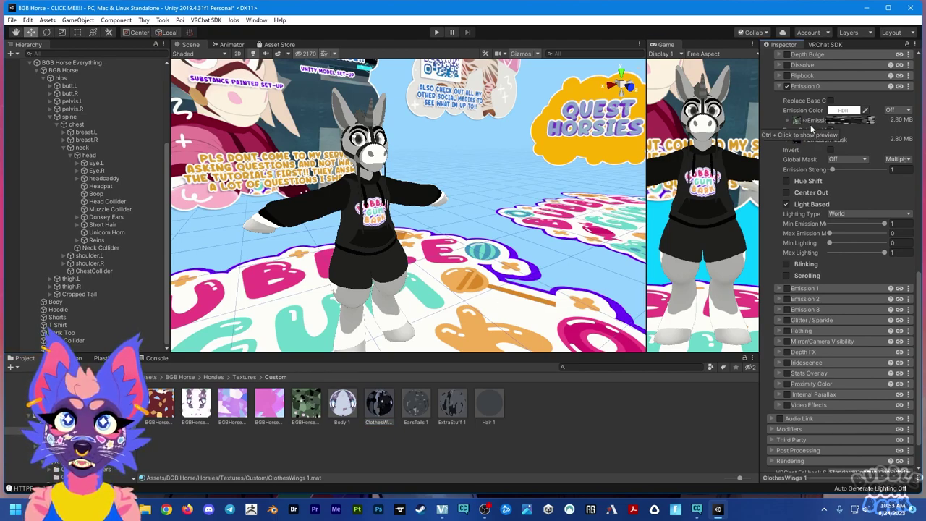
scroll(810, 125, up, 5)
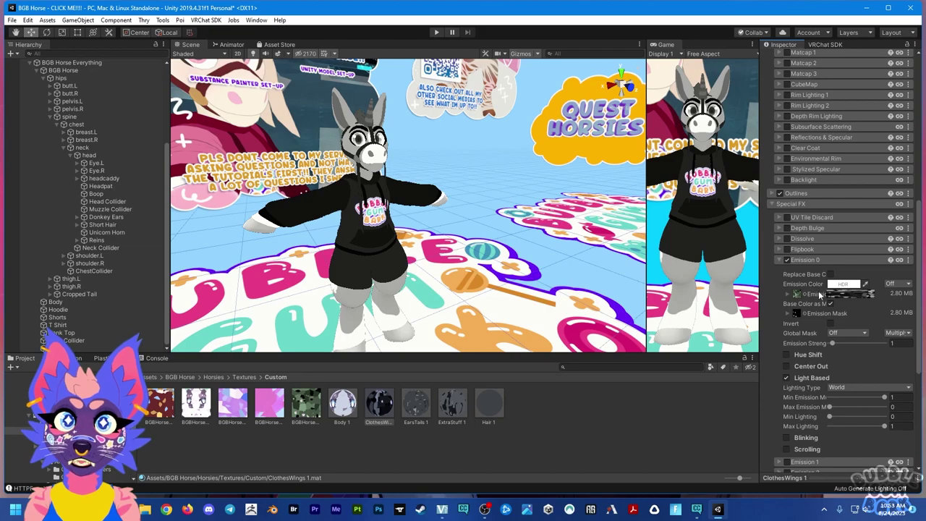
scroll(806, 298, up, 10)
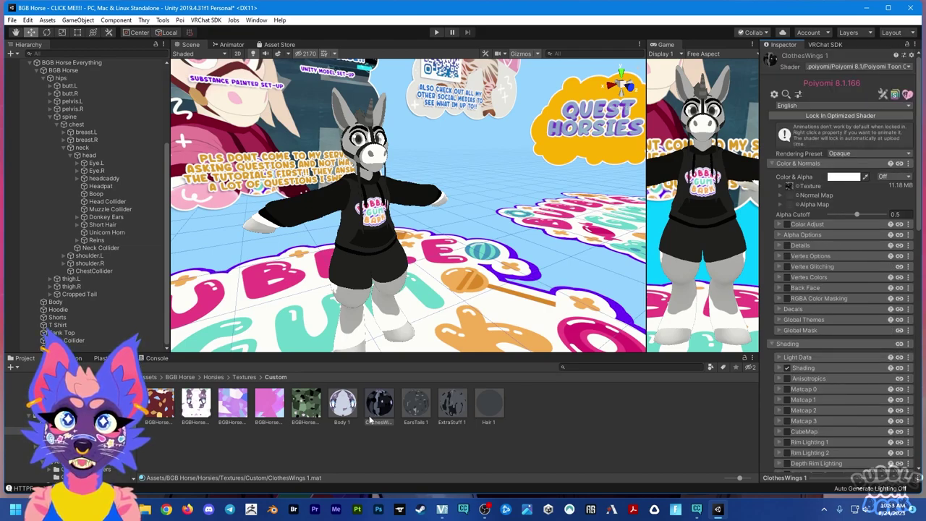
drag(314, 408, 789, 187)
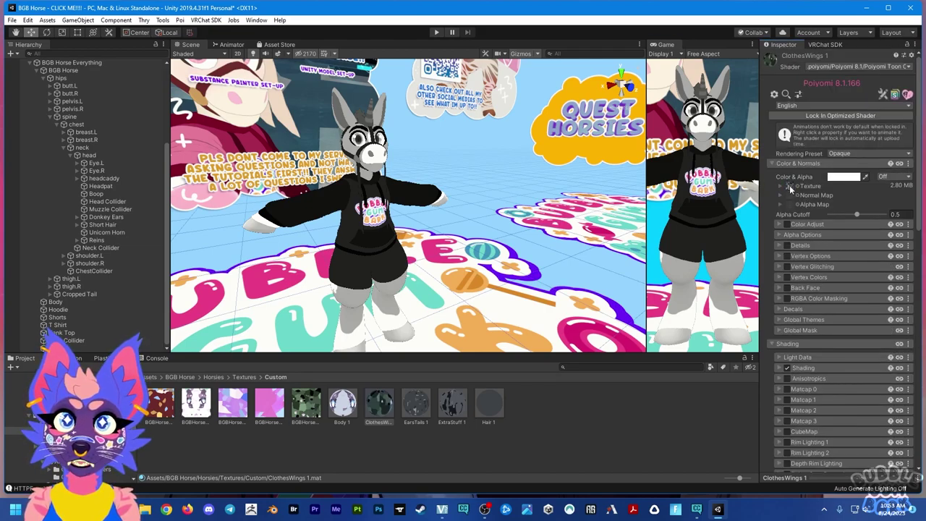
Set BGBHorse_PartyDonkey_EarsTails as the main Texture of EarsTails 1 and the dark red imported texture as the main Texture of ExtraStuff 1
click(425, 414)
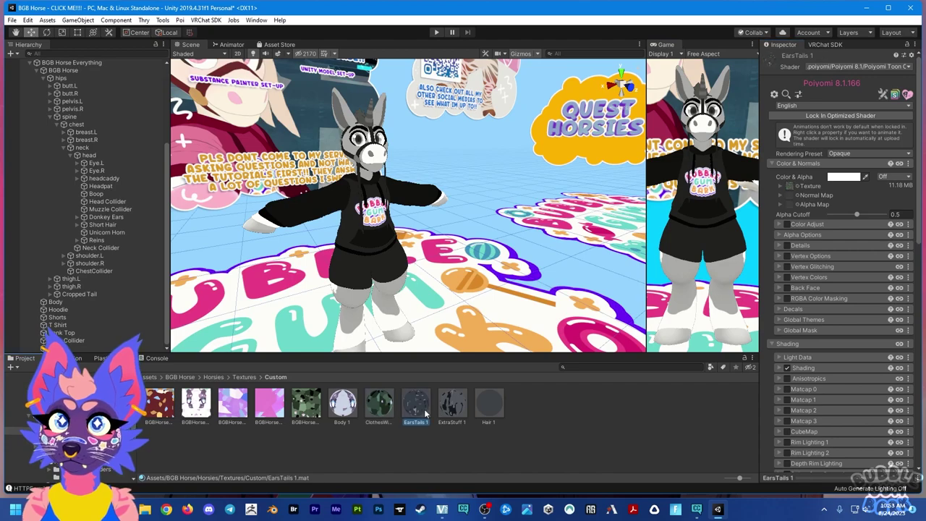
click(239, 407)
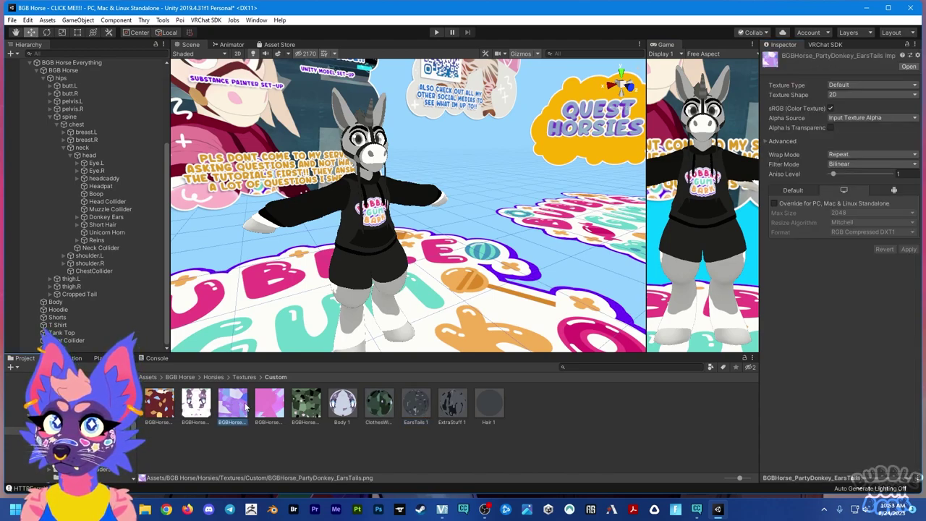
click(429, 402)
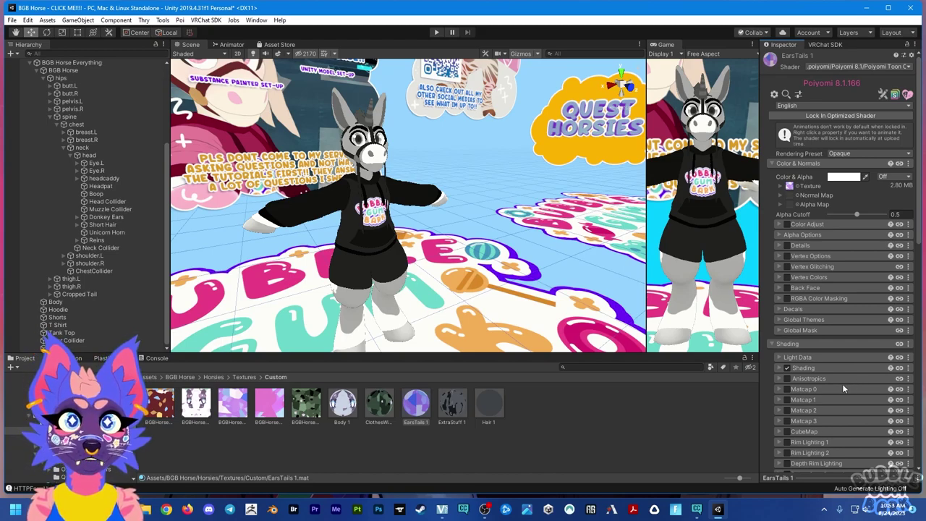
click(456, 409)
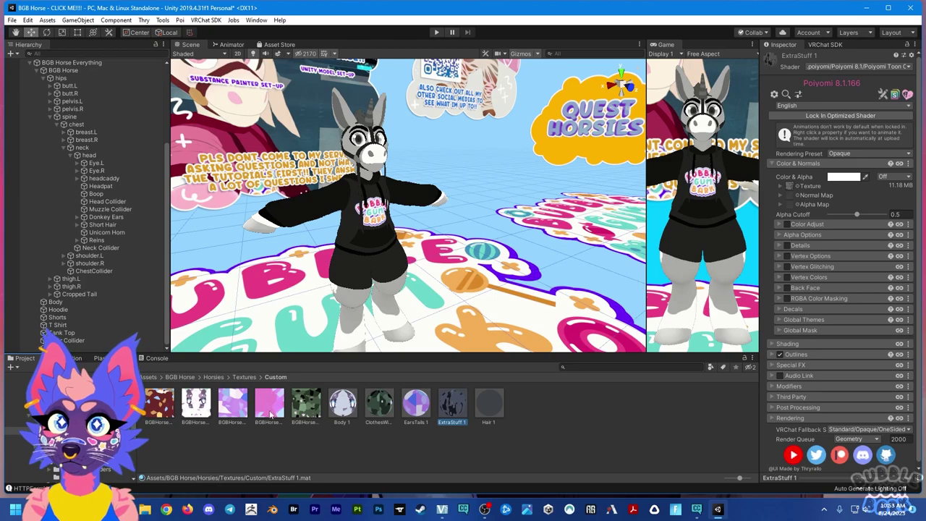
drag(230, 404, 791, 186)
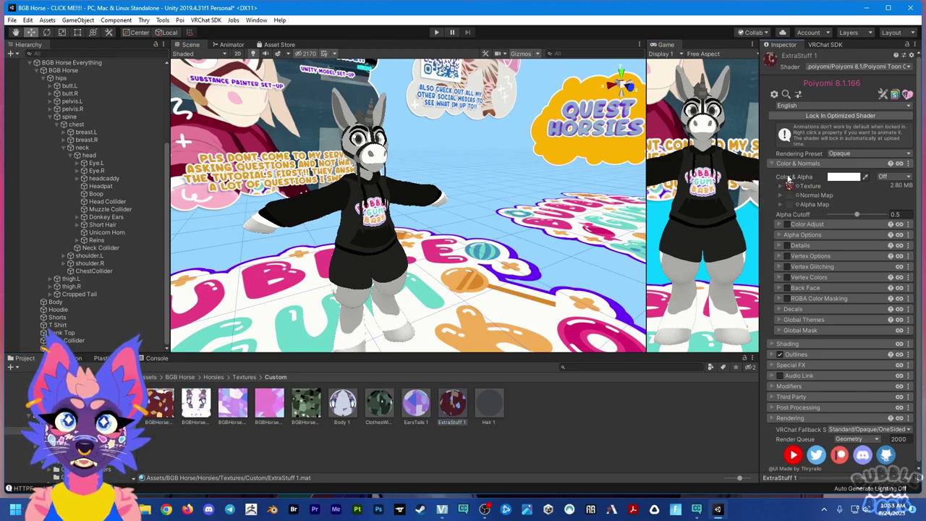
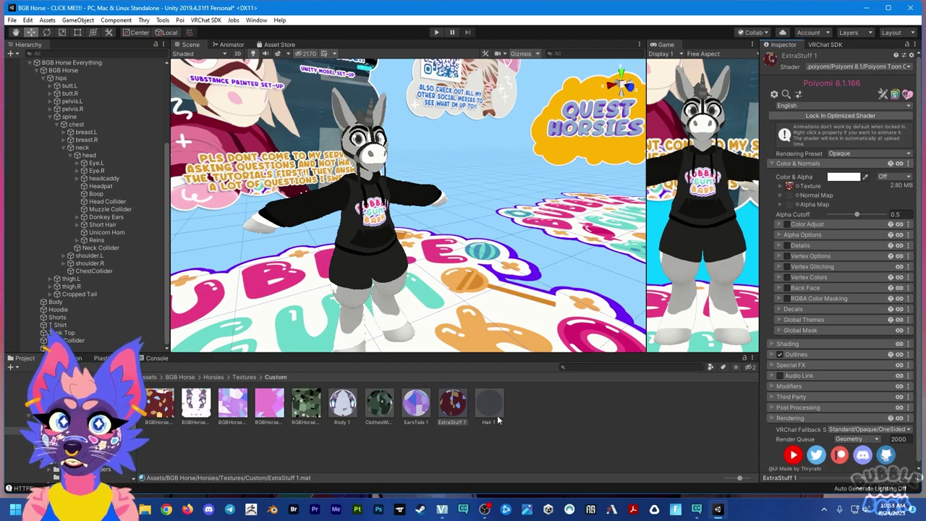
Examine the Poiyomi 8.1 shader variants and the Outlines settings of the ExtraStuff 1 material, and compare the outlines on the avatar
click(841, 66)
click(815, 106)
click(815, 124)
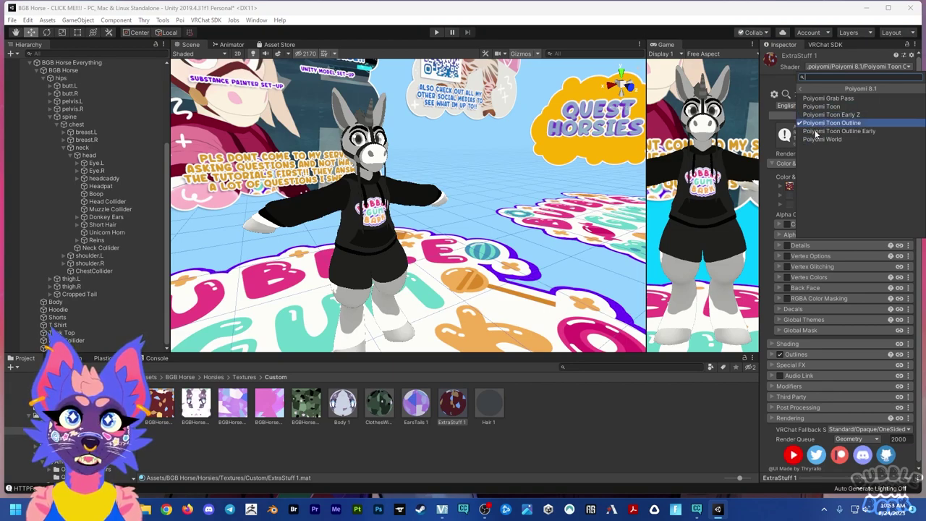
click(816, 132)
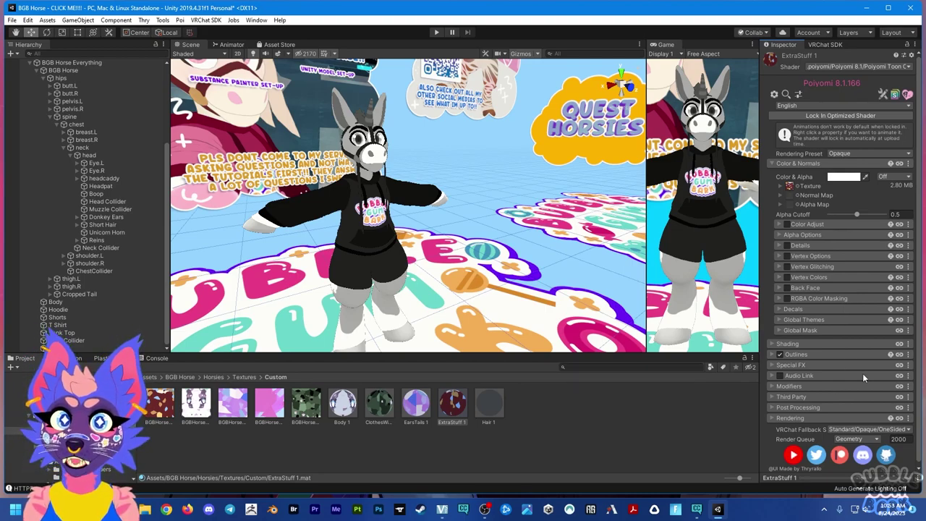
click(771, 354)
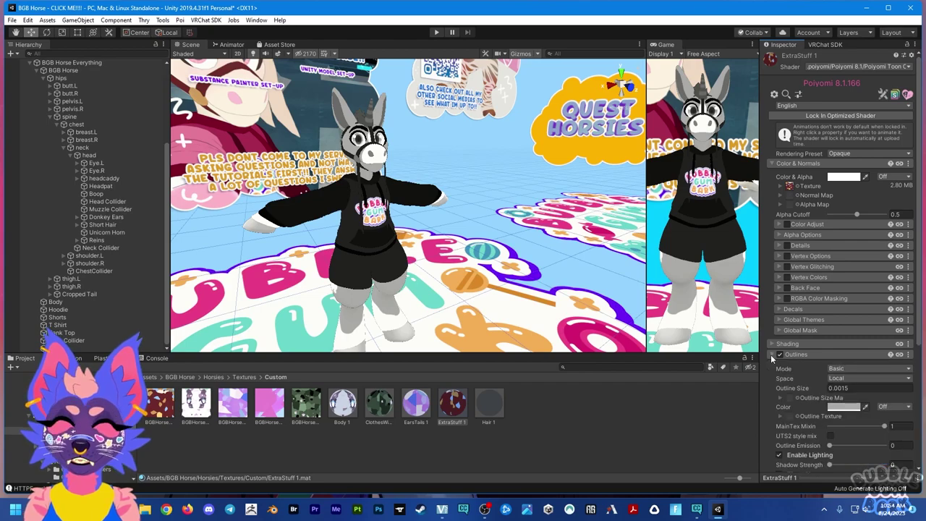
scroll(391, 272, up, 10)
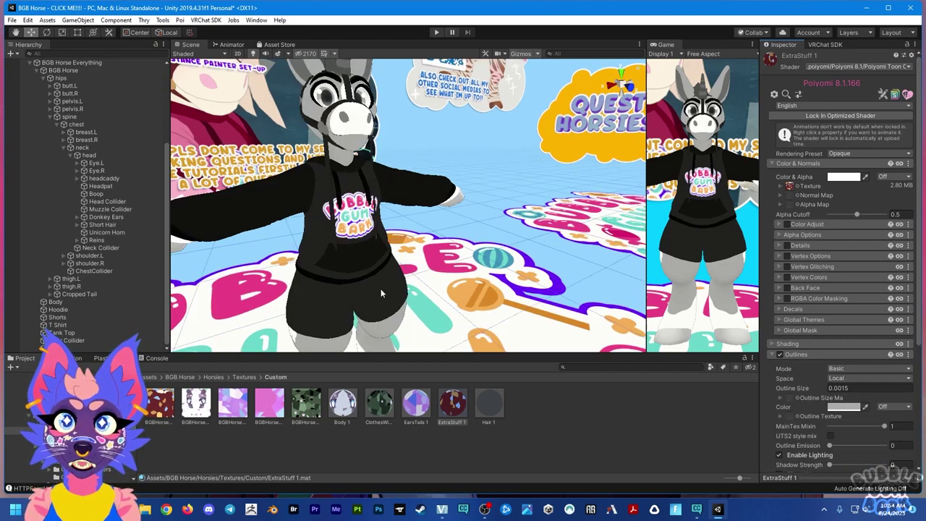
scroll(390, 272, up, 2)
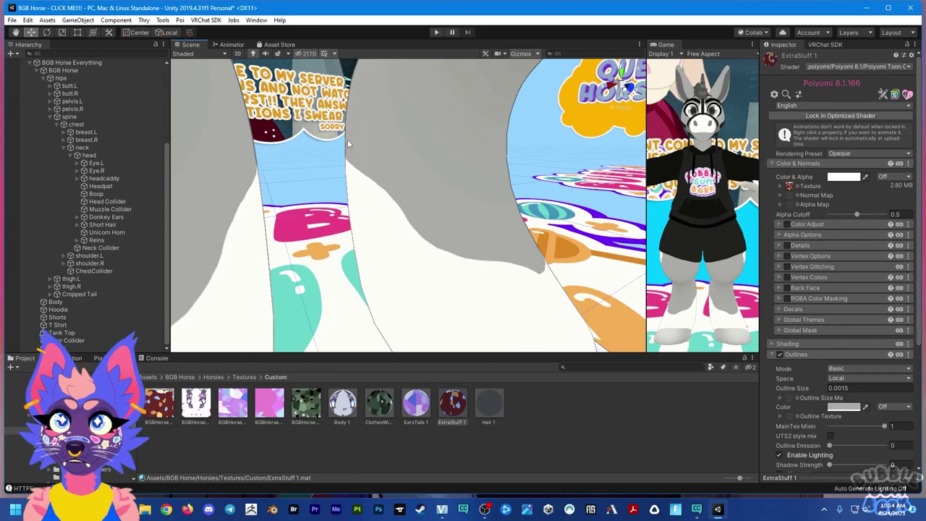
scroll(354, 152, down, 3)
middle_drag(387, 154, 387, 246)
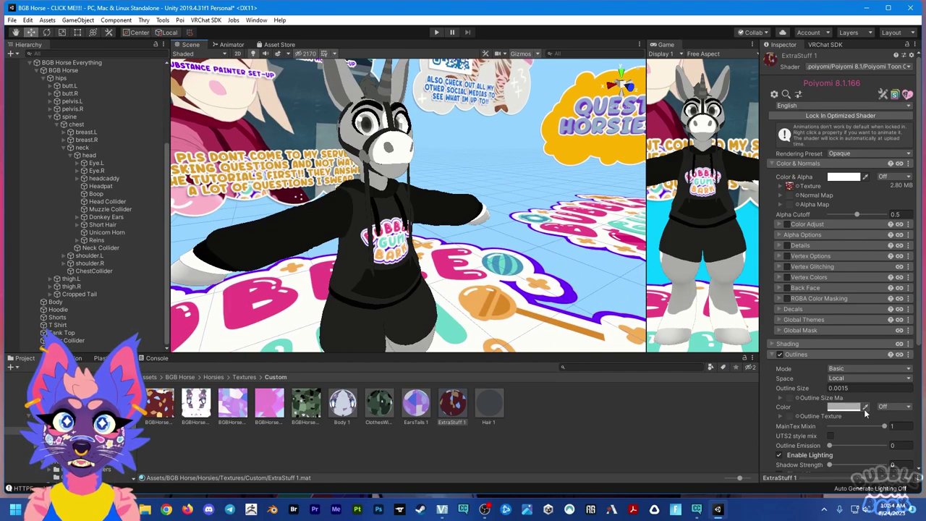
alt+drag(490, 286, 458, 266)
Assign the imported pink hair texture to the Hair 1 material's main Texture
click(501, 401)
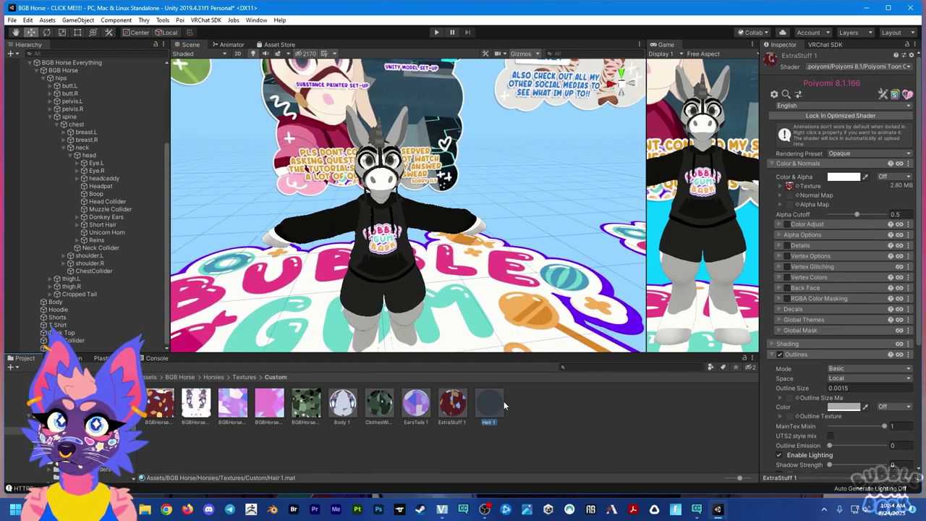
drag(277, 409, 793, 186)
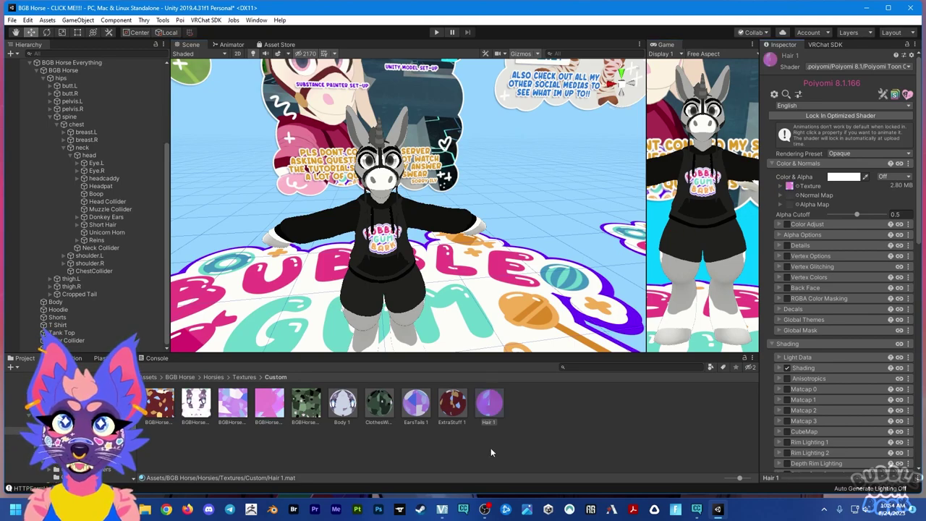
click(490, 452)
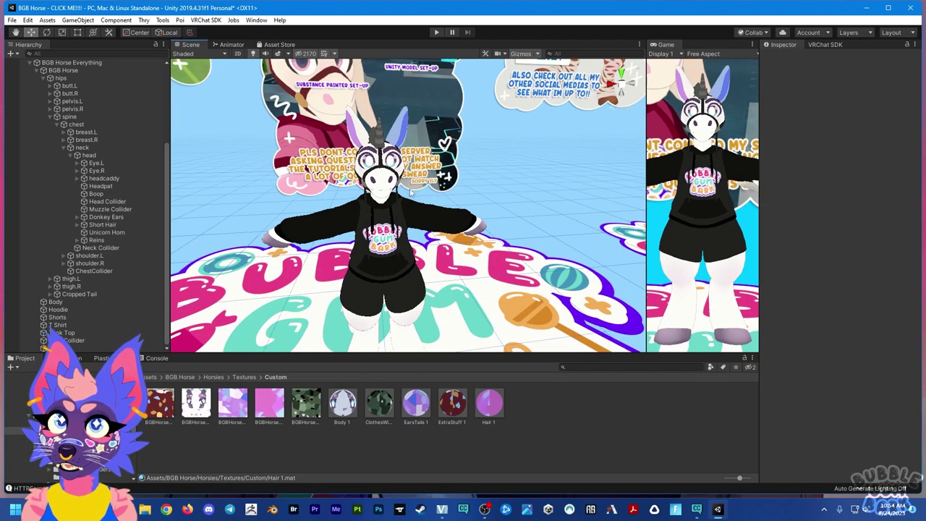
Apply the ExtraStuff 1 material to the horse's reins, bridle and horn, and the Hair 1 material to its short hair
middle_drag(399, 348, 399, 246)
alt+drag(399, 246, 521, 246)
drag(431, 388, 473, 264)
scroll(472, 265, up, 5)
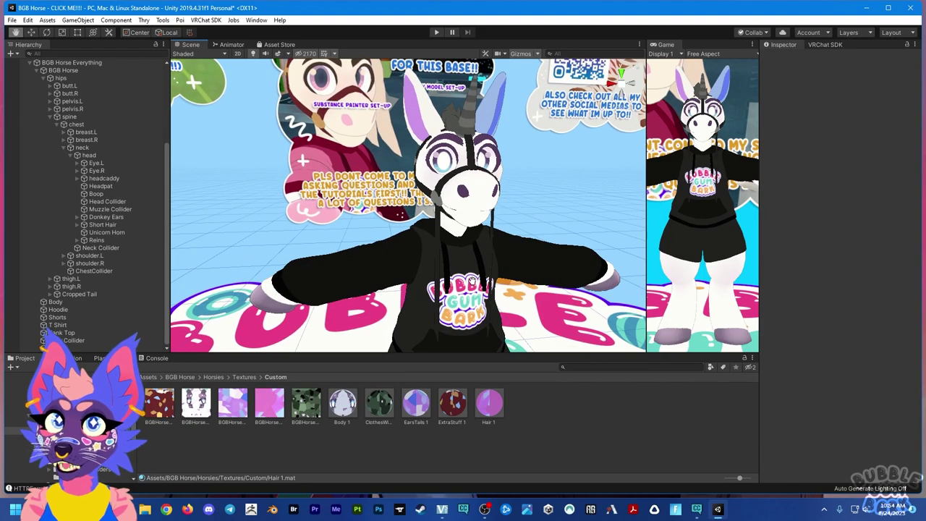
drag(449, 404, 411, 311)
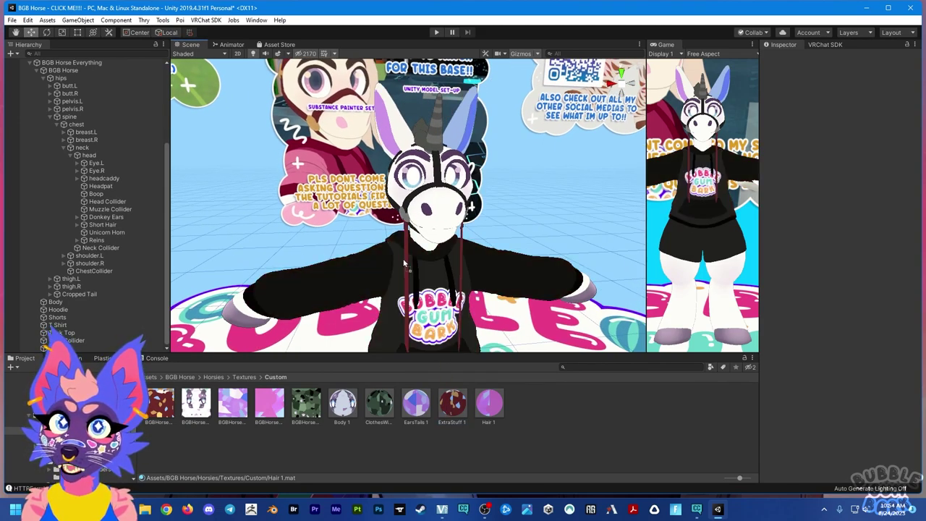
drag(404, 262, 410, 226)
drag(455, 407, 438, 149)
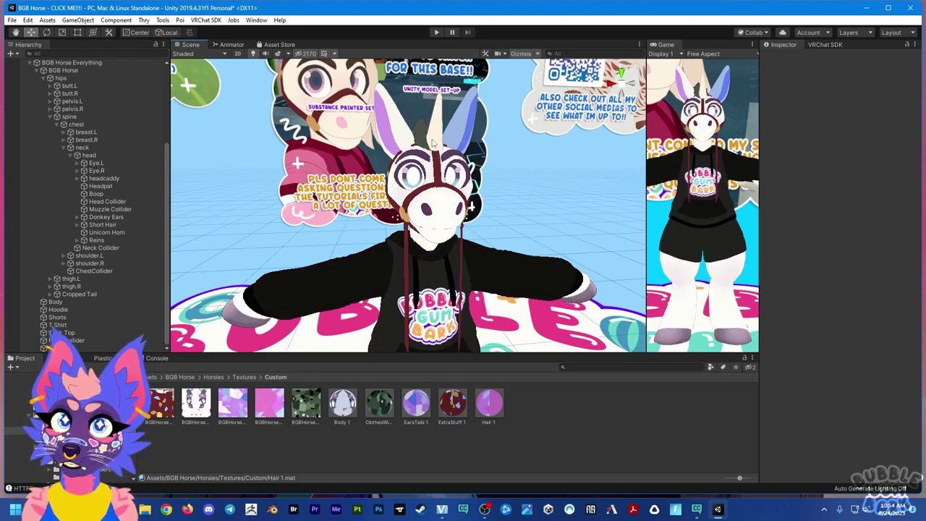
drag(489, 402, 418, 134)
Deactivate the whole Reins object under the avatar's head
middle_drag(417, 135, 381, 105)
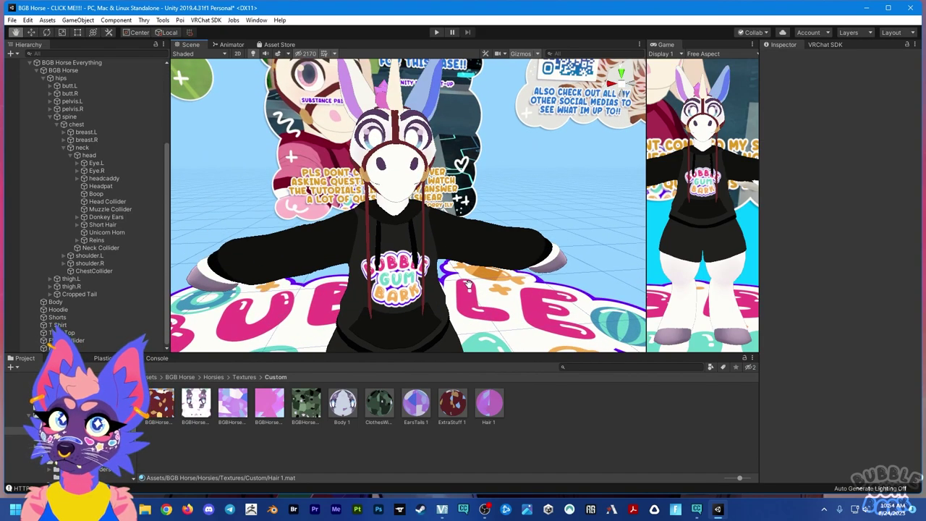
click(428, 203)
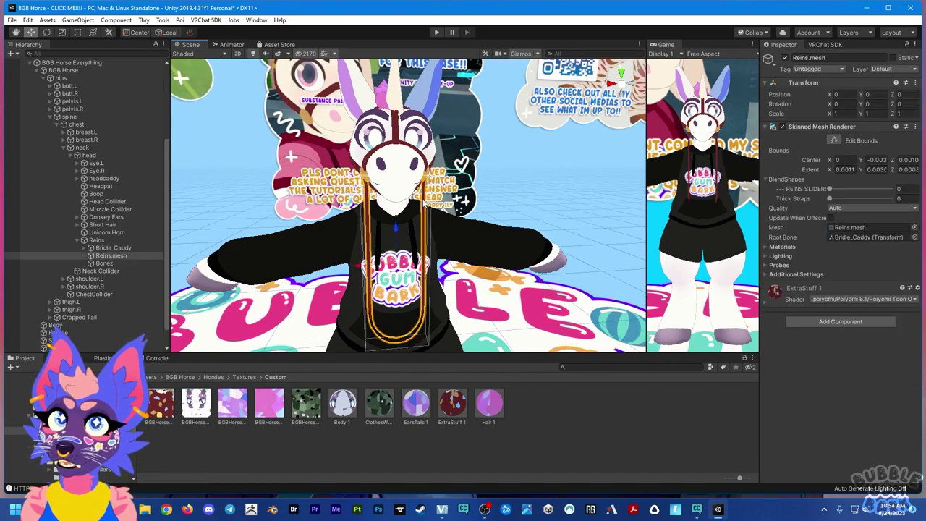
click(99, 241)
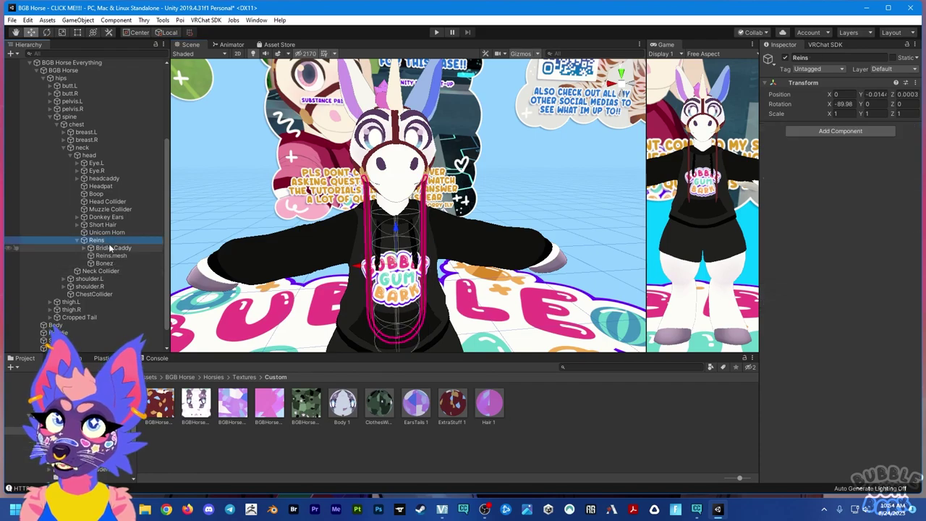
click(785, 57)
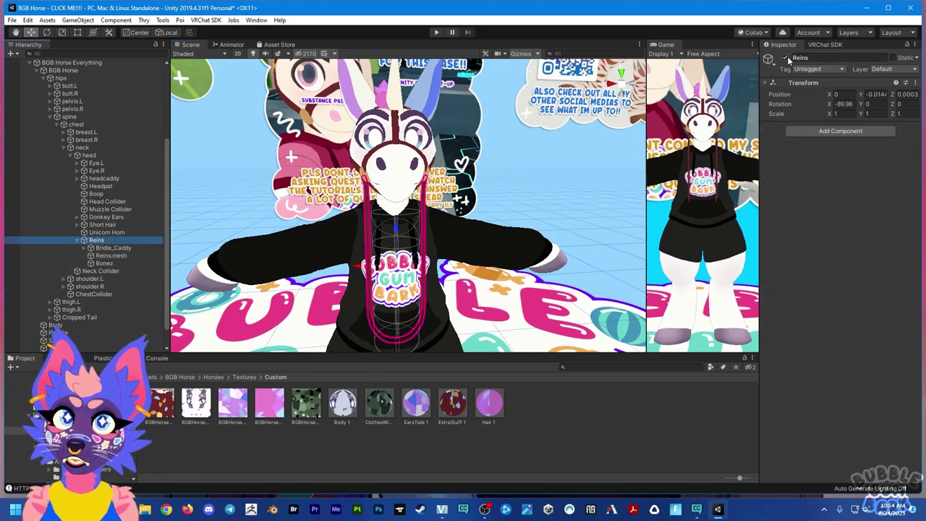
click(76, 240)
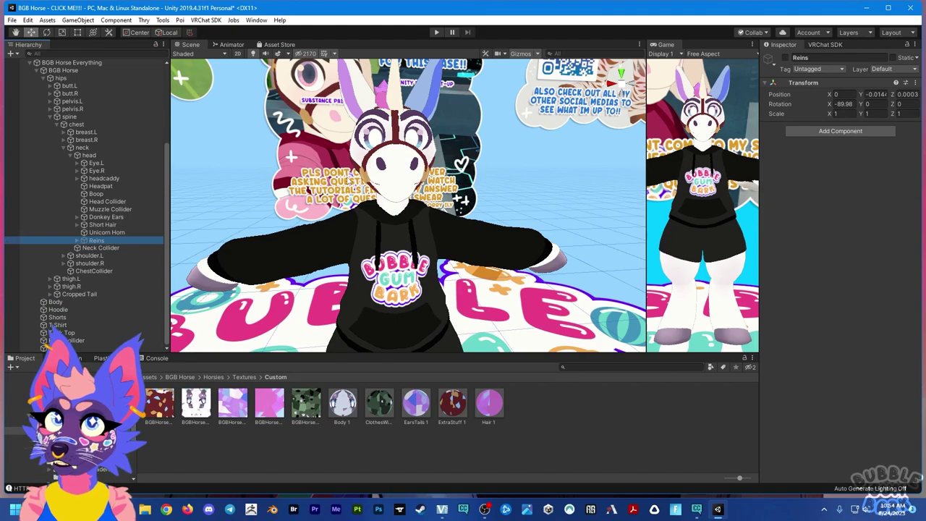
Set the Body mesh's Hide Bridle blend shape to 100
click(415, 164)
scroll(822, 358, down, 15)
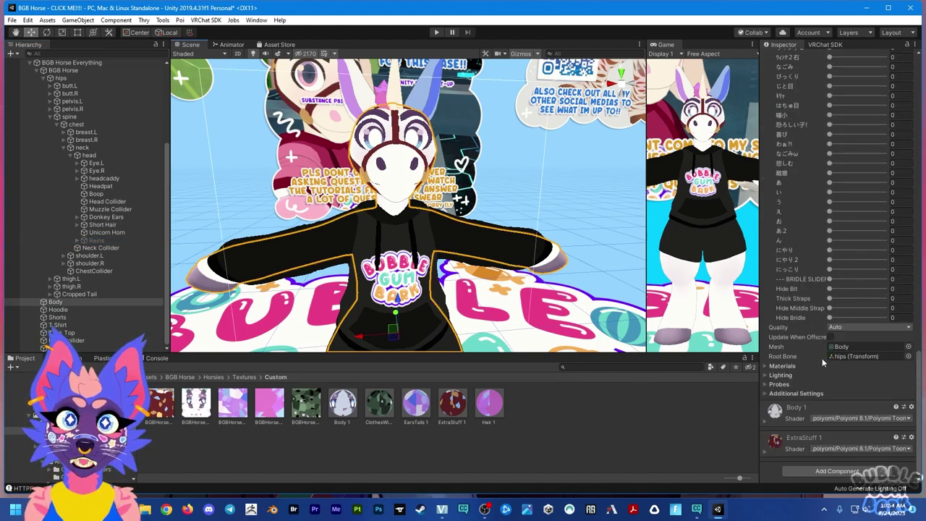
drag(841, 317, 890, 317)
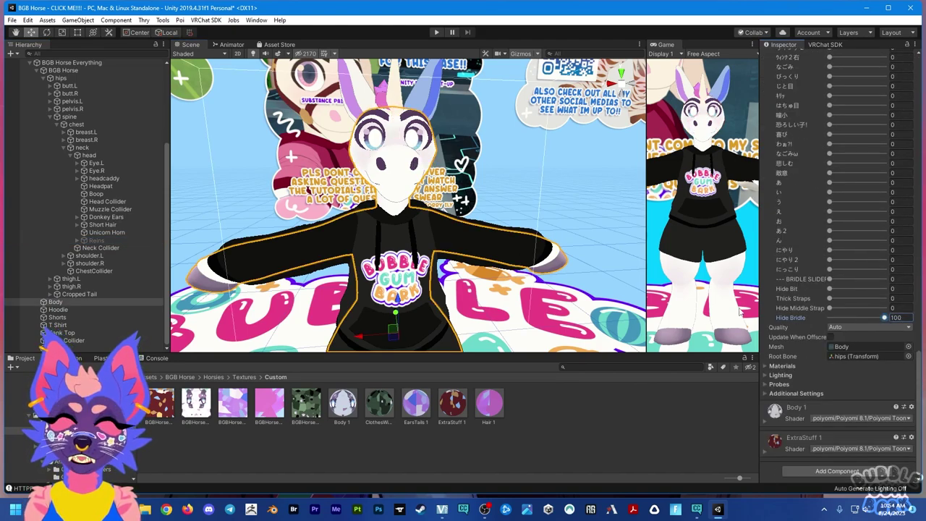
Apply the ClothesWings 1 material to the hoodie and shorts, and deactivate the Hoodie object
click(92, 311)
drag(379, 406, 363, 305)
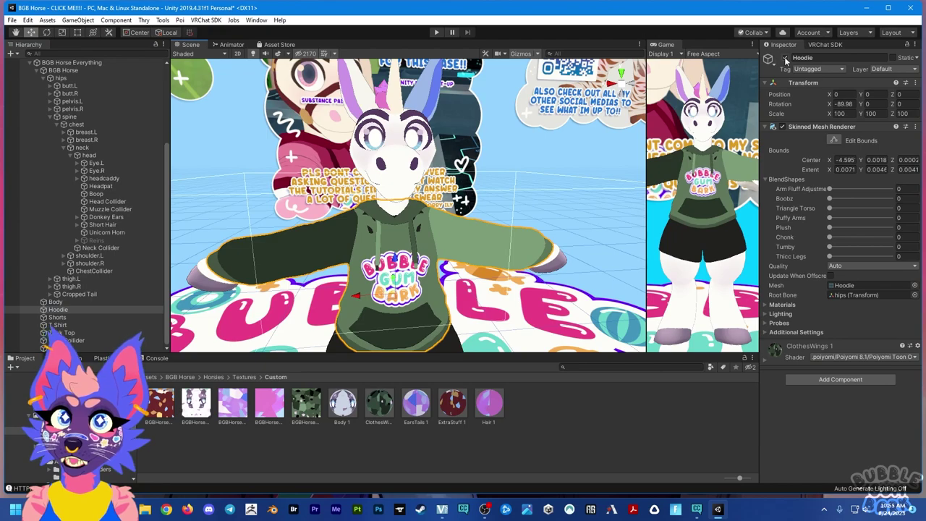
key(alt+shift+a)
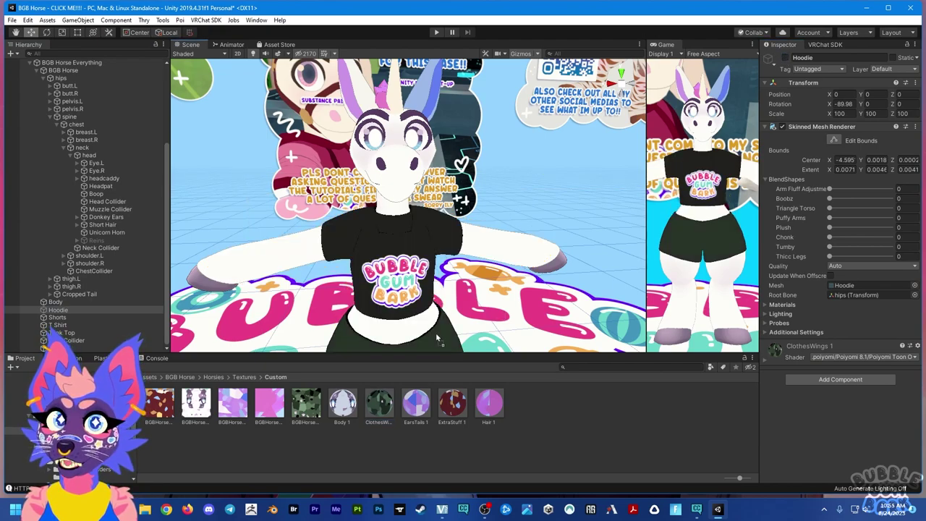
Apply the ClothesWings 1 material to the tank top and the T-shirt
key(alt+shift+a)
click(378, 406)
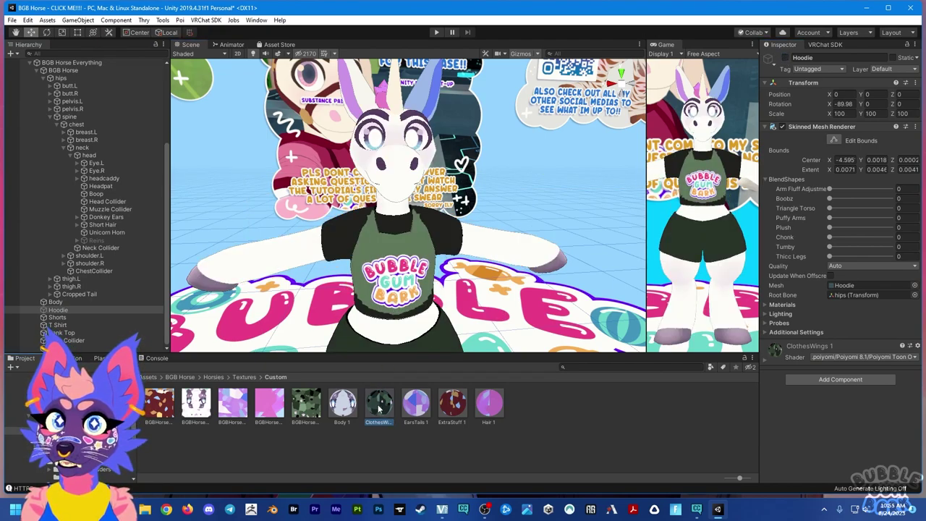
drag(378, 409, 339, 234)
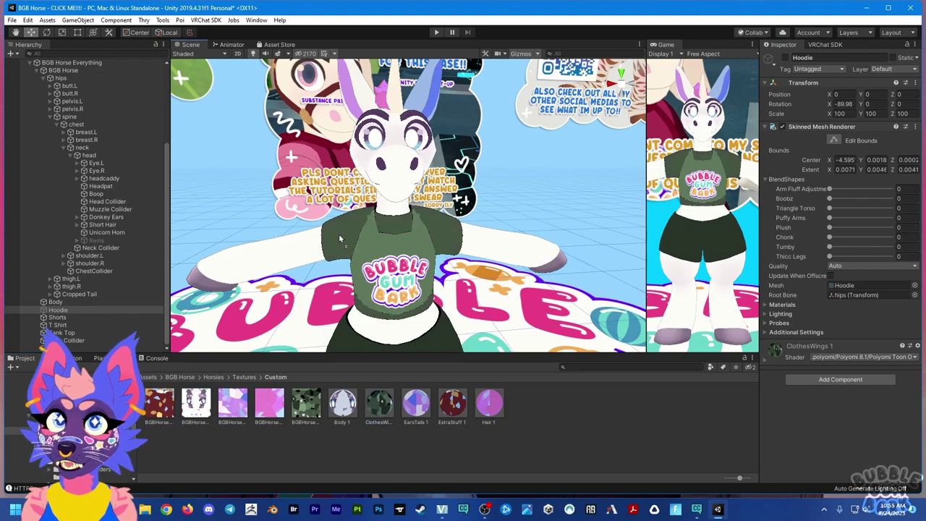
key(alt+shift+a)
Deactivate the Shorts, T Shirt and Tank Top objects together
click(117, 317)
shift+click(80, 340)
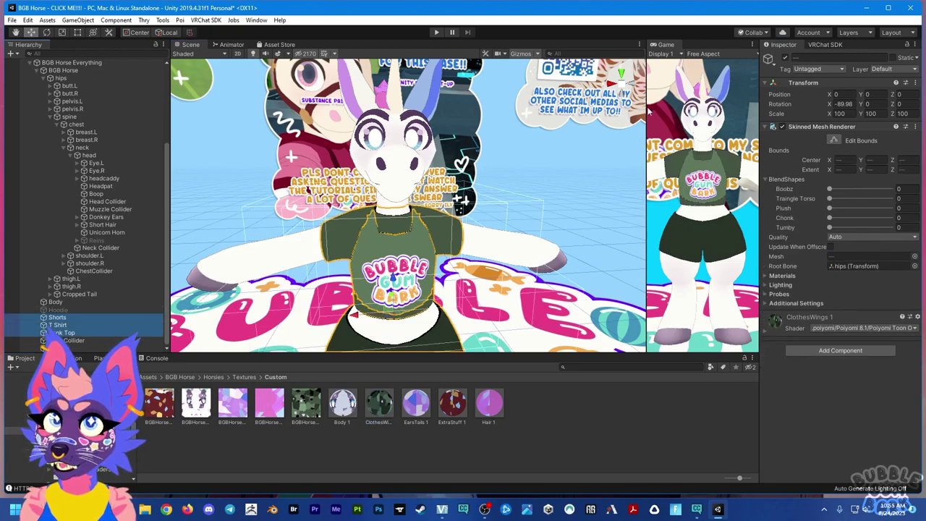
click(785, 60)
scroll(466, 243, down, 3)
middle_drag(465, 242, 438, 289)
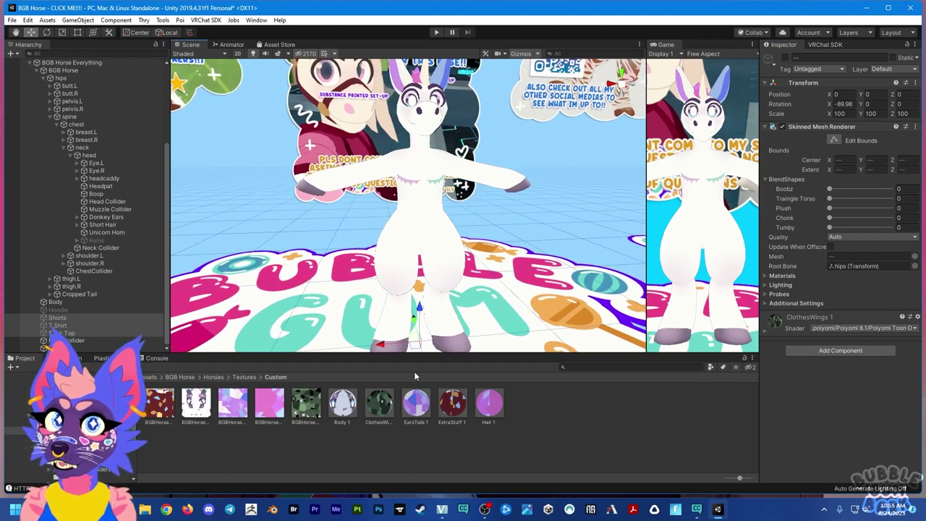
Set the Body mesh's Hide Bridle blend shape to 0 and its あ mouth shape to 100
click(414, 440)
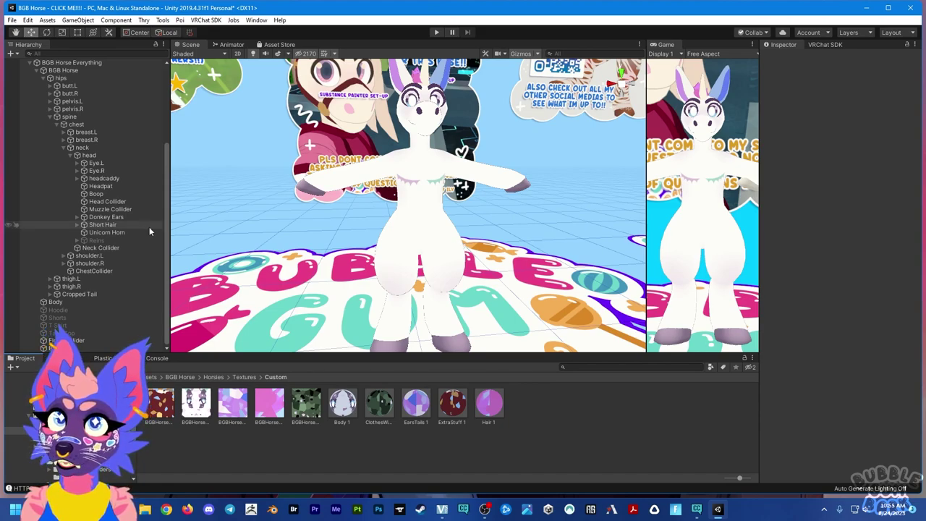
click(95, 239)
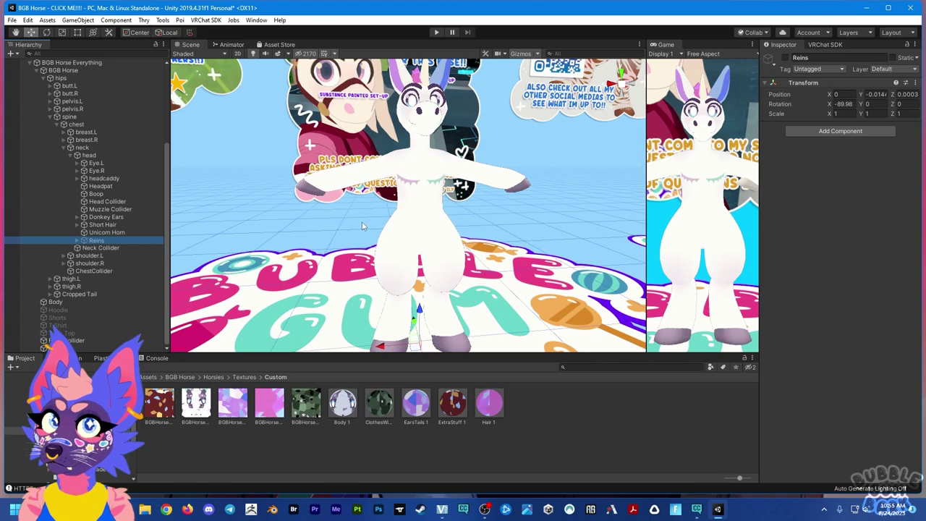
click(413, 222)
scroll(844, 324, down, 15)
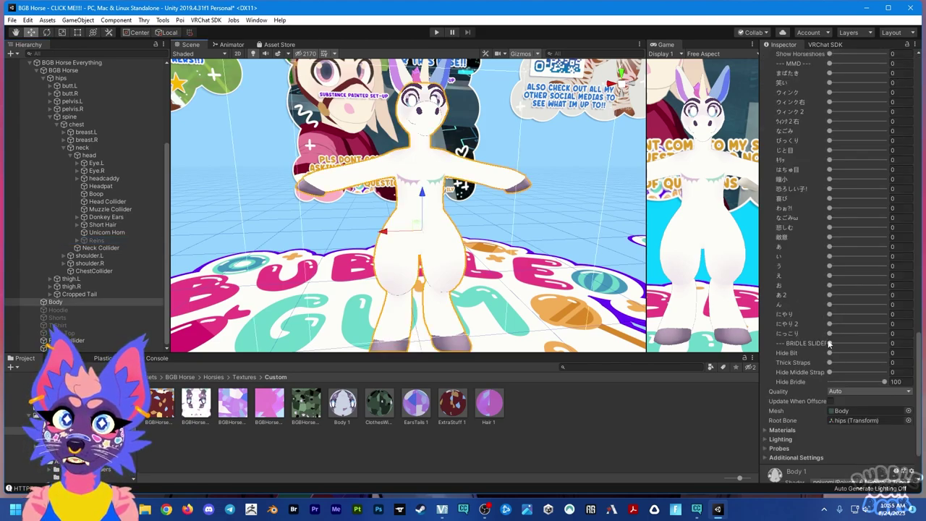
drag(844, 321, 835, 316)
scroll(449, 212, up, 3)
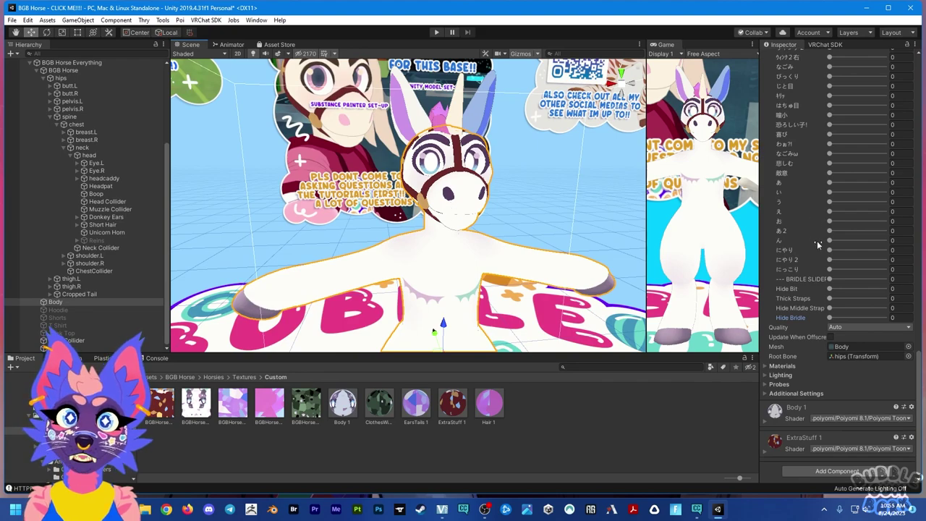
scroll(817, 242, up, 3)
drag(831, 269, 884, 269)
alt+drag(515, 260, 493, 234)
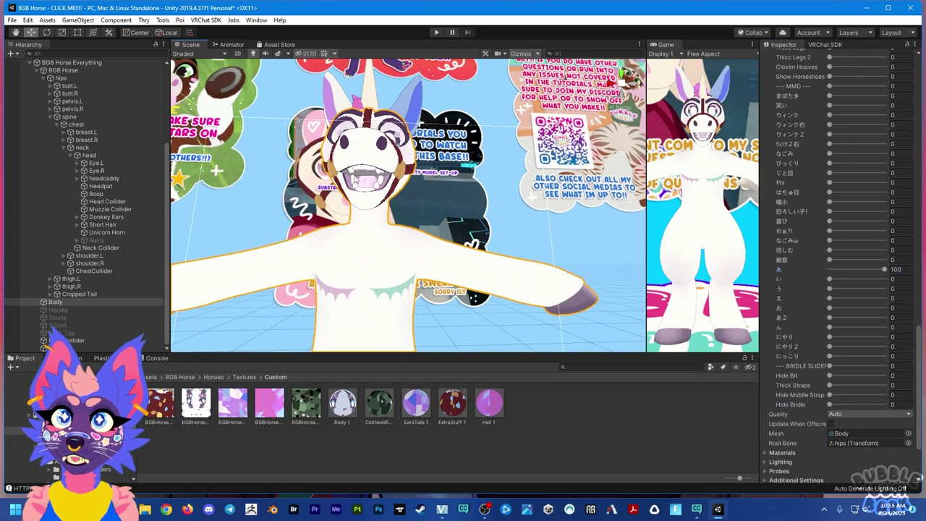
Try the Body mesh's Hide Bit and Thick Straps at 100, and restore Hide Bridle to 100 and あ to 0
drag(830, 376, 884, 375)
click(830, 384)
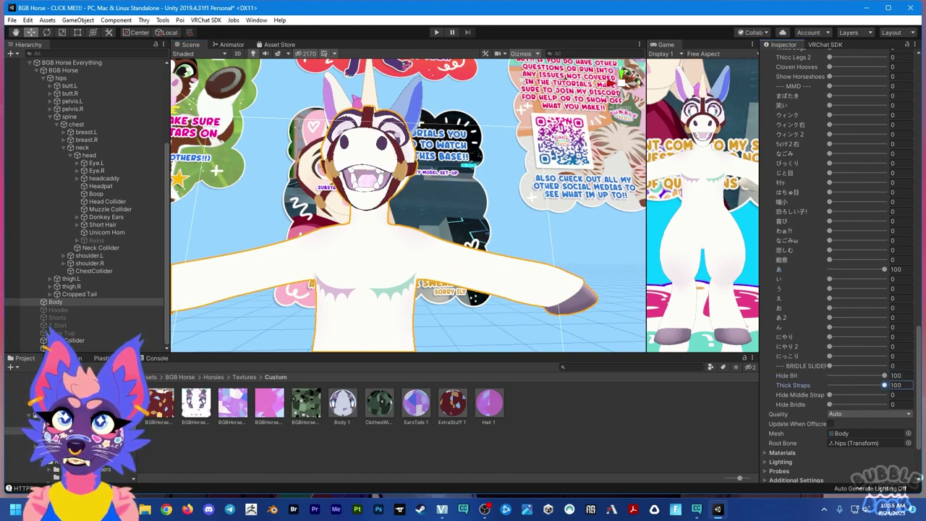
drag(830, 395, 880, 402)
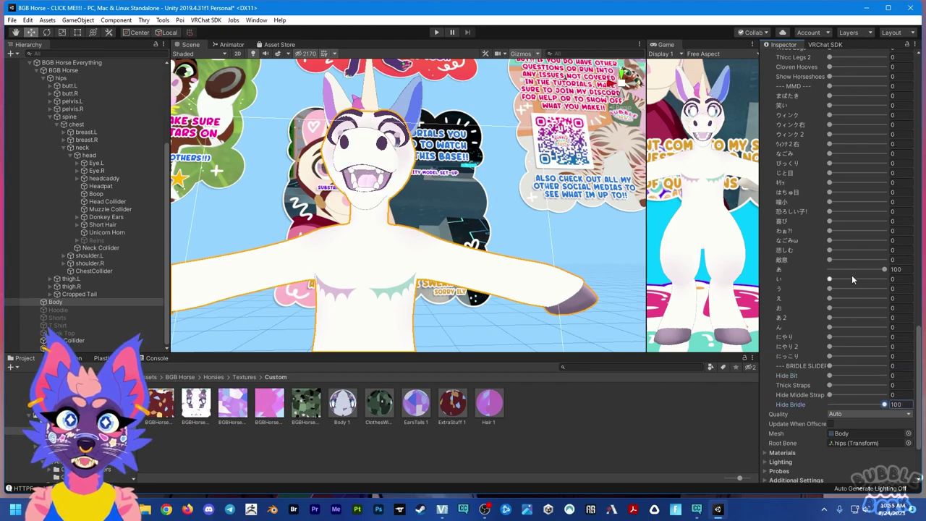
drag(884, 268, 830, 269)
Set the Body mesh's Boobz, Triangle Torso and Thicc Legs blend shapes to 100, keeping Cinched Waist at 0
scroll(470, 239, up, 2)
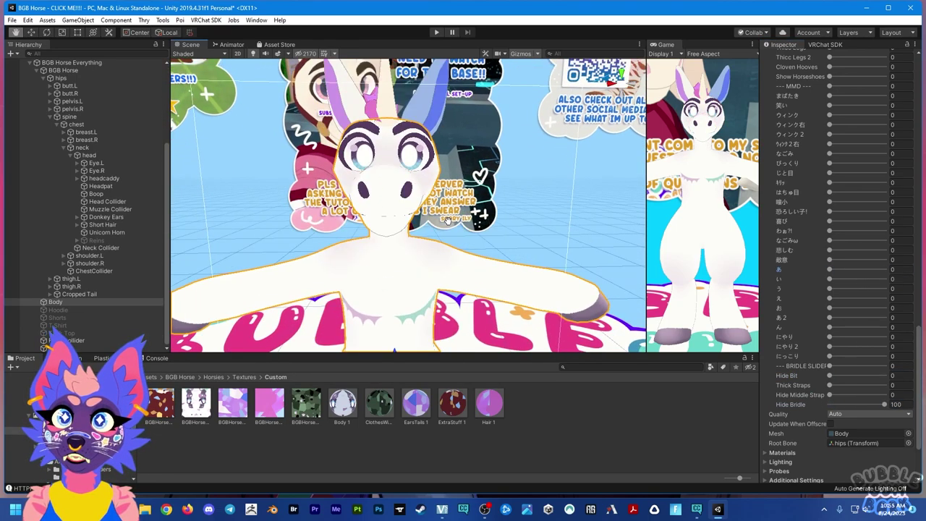
scroll(448, 221, up, 3)
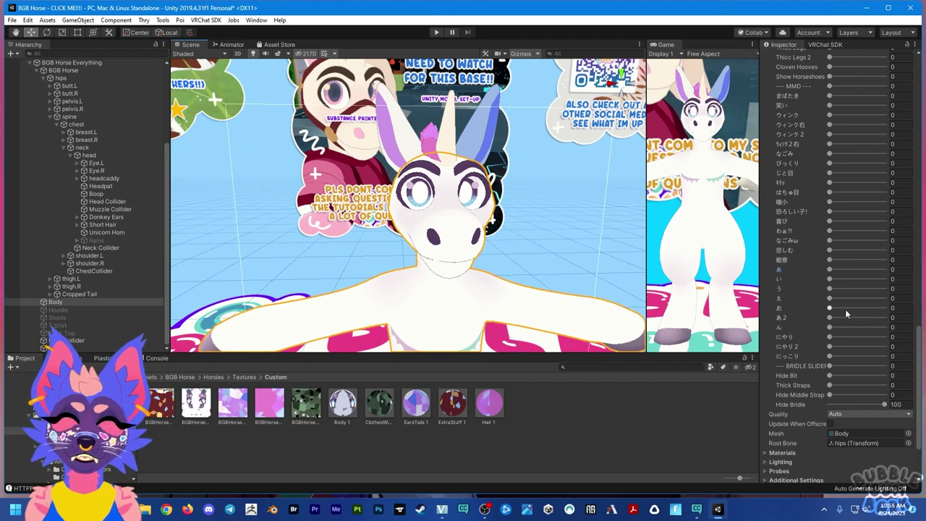
scroll(842, 313, up, 6)
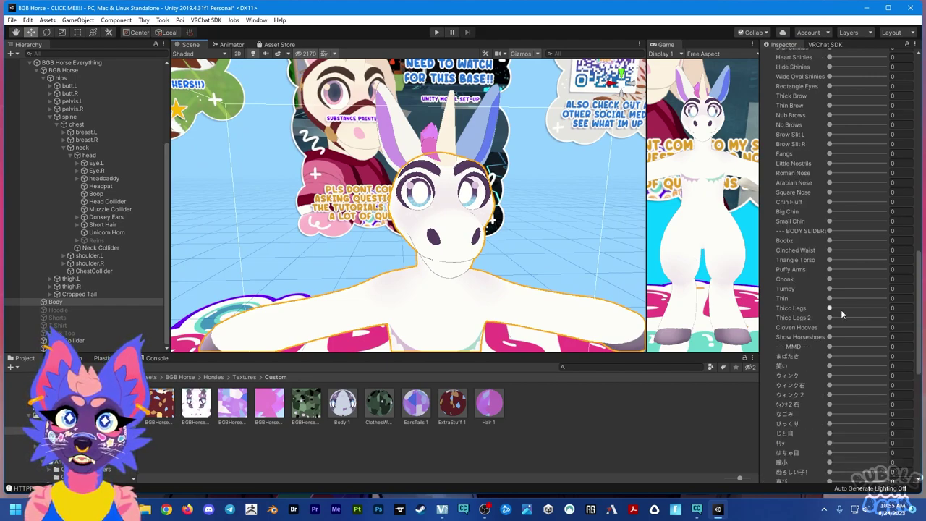
scroll(517, 282, down, 8)
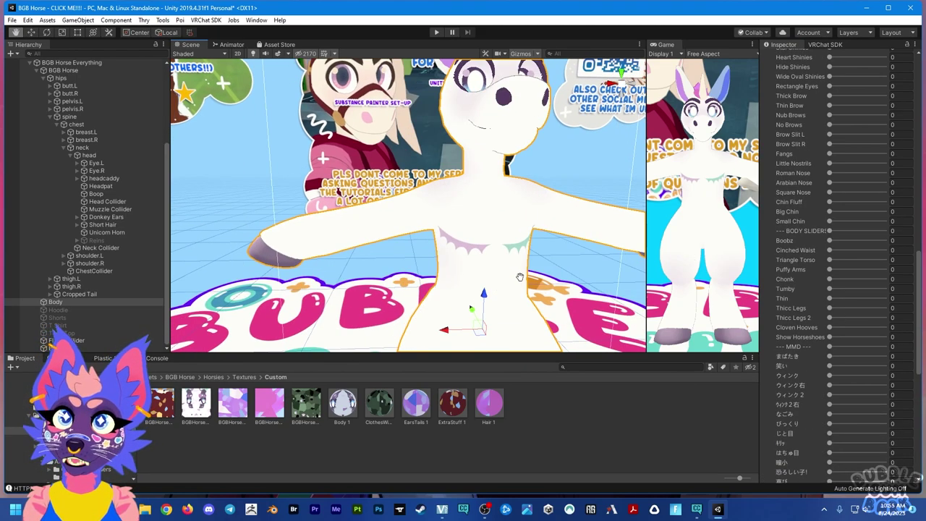
middle_drag(516, 277, 521, 280)
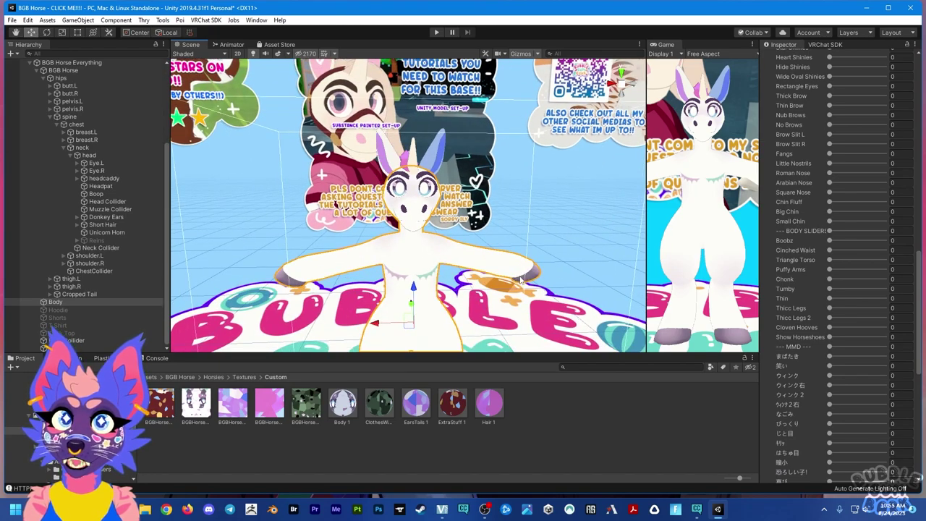
drag(832, 242, 884, 240)
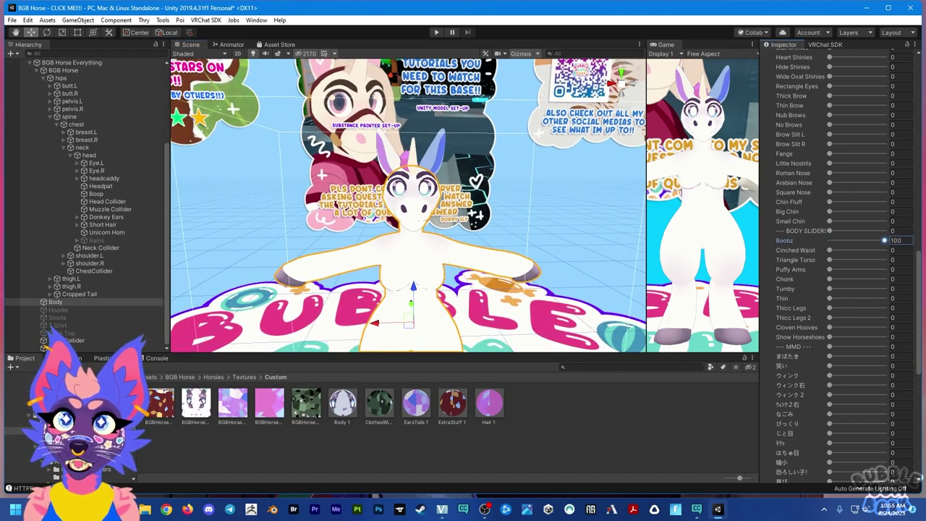
drag(835, 260, 912, 260)
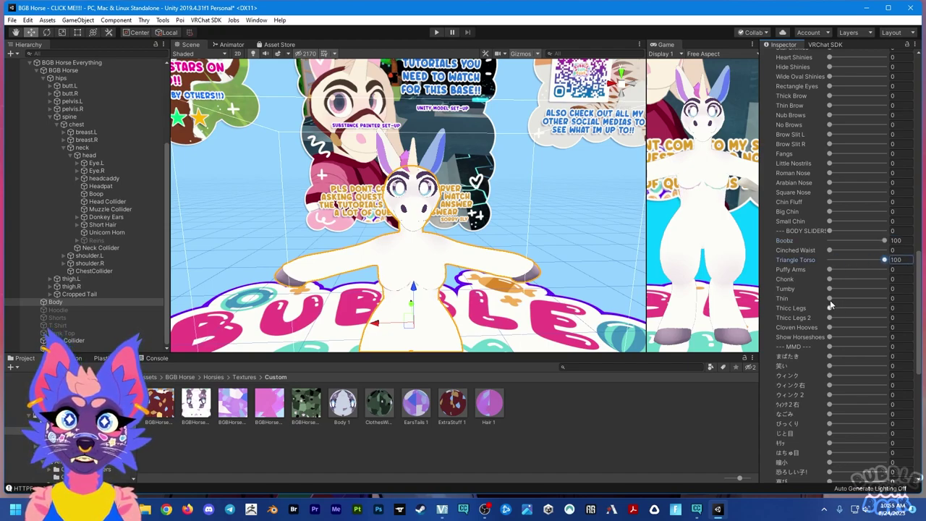
drag(831, 308, 908, 308)
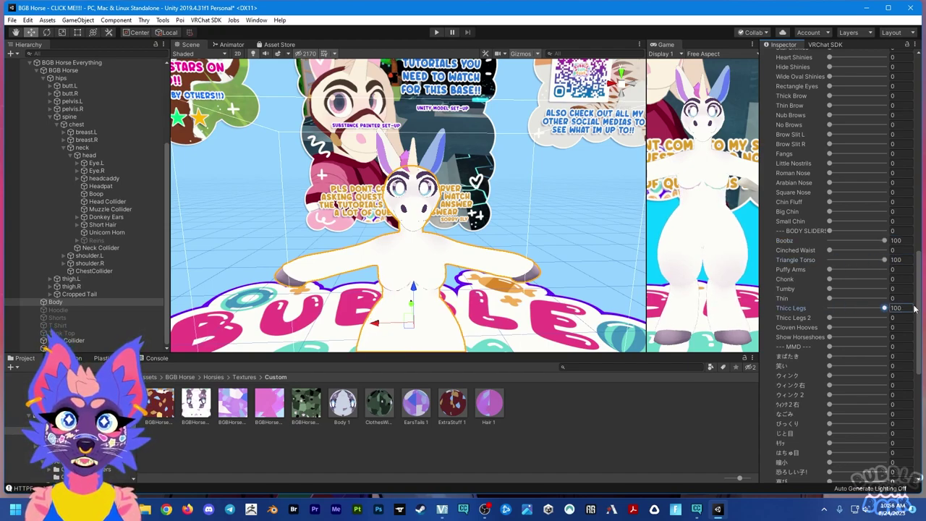
drag(834, 249, 755, 252)
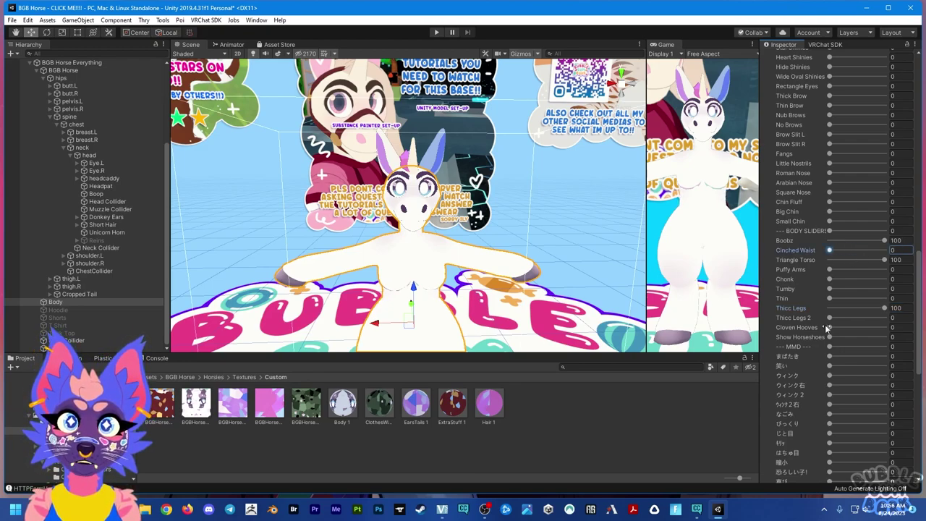
Set the Body mesh's Show Horseshoes blend shape to 100 and inspect the undersides of the hooves
drag(830, 337, 904, 337)
alt+drag(470, 311, 459, 262)
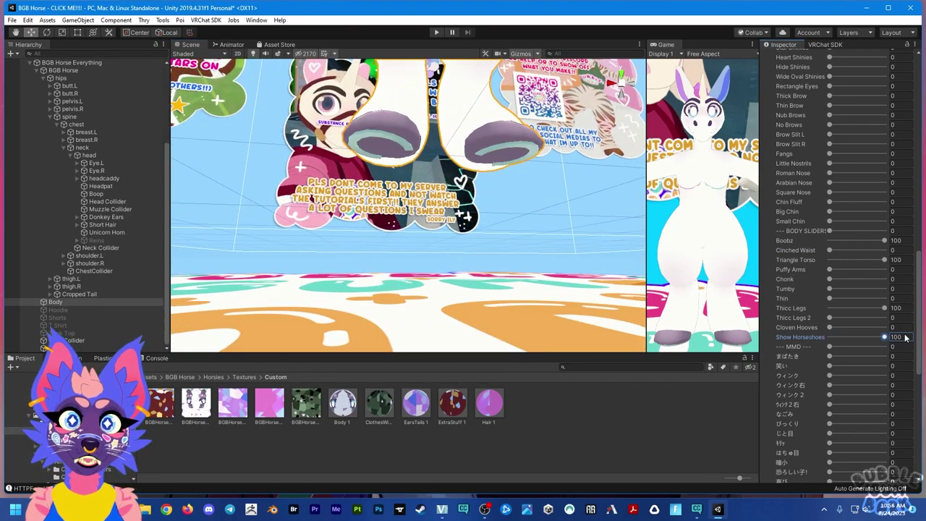
alt+drag(405, 217, 409, 173)
scroll(390, 186, up, 5)
scroll(390, 186, down, 5)
scroll(410, 173, down, 6)
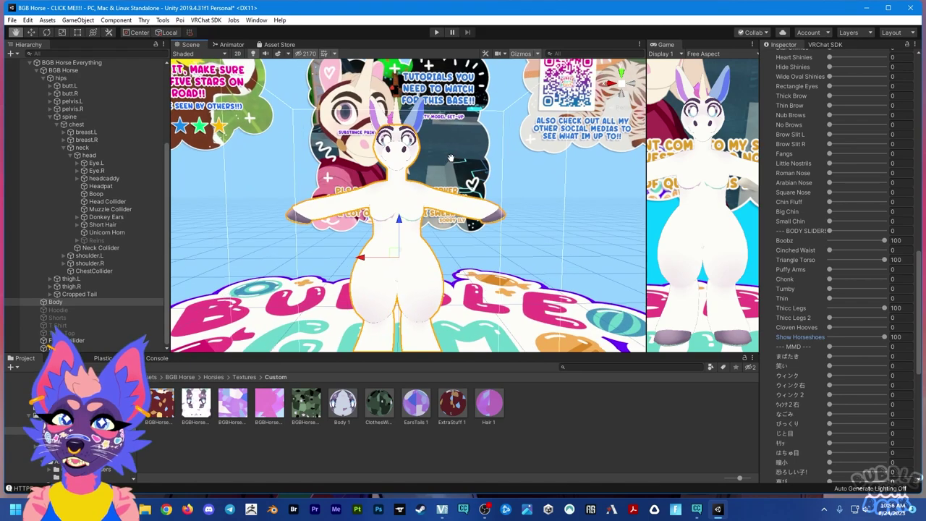
Try the Body mesh's Cloven Hooves blend shape at 100 and return it to 0
drag(831, 327, 884, 327)
alt+drag(511, 295, 484, 325)
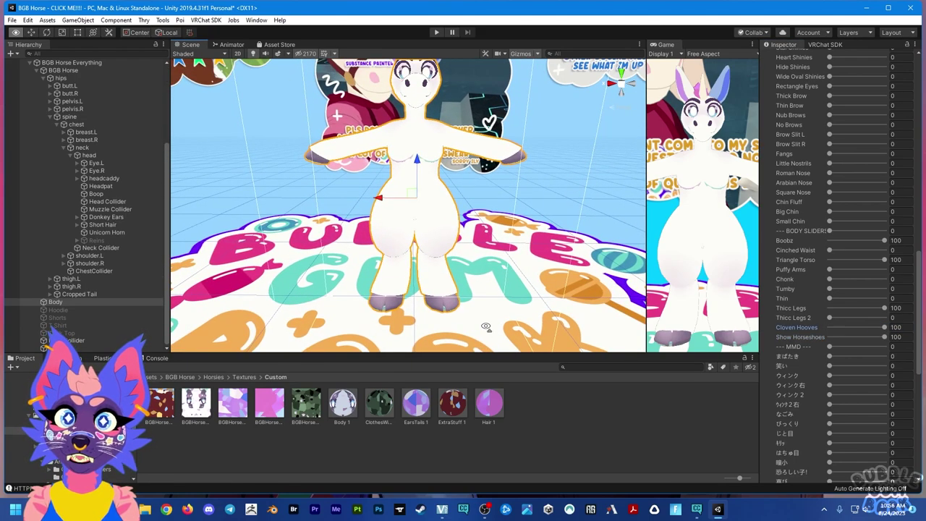
drag(845, 335, 793, 345)
drag(884, 327, 769, 335)
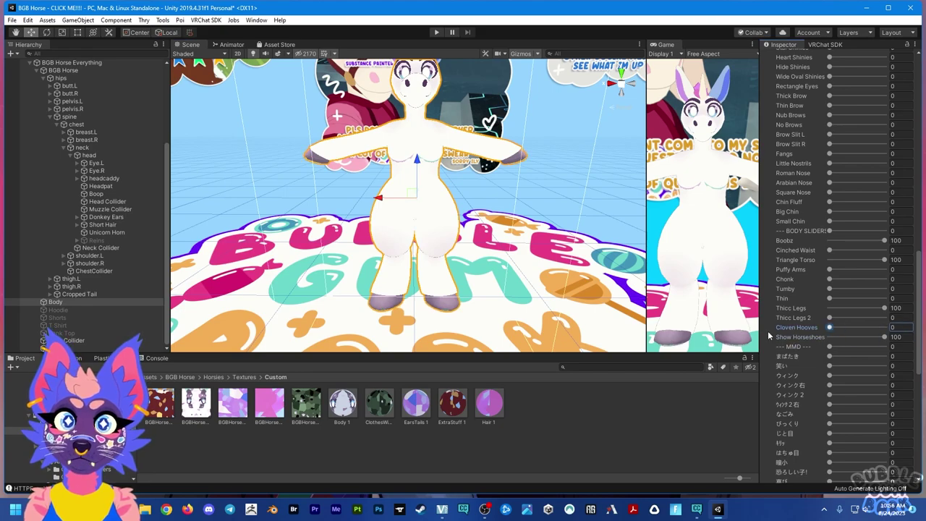
Set the Body mesh's Thick Brow and Brow Slit L blend shapes to 100, leaving Nub Brows at 0
scroll(823, 278, up, 5)
middle_drag(434, 211, 431, 189)
scroll(437, 219, up, 5)
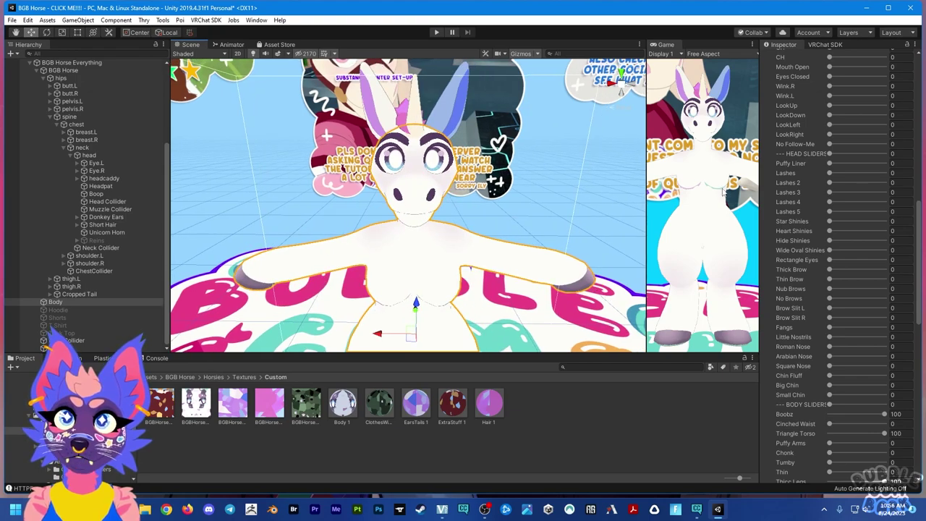
drag(831, 271, 897, 275)
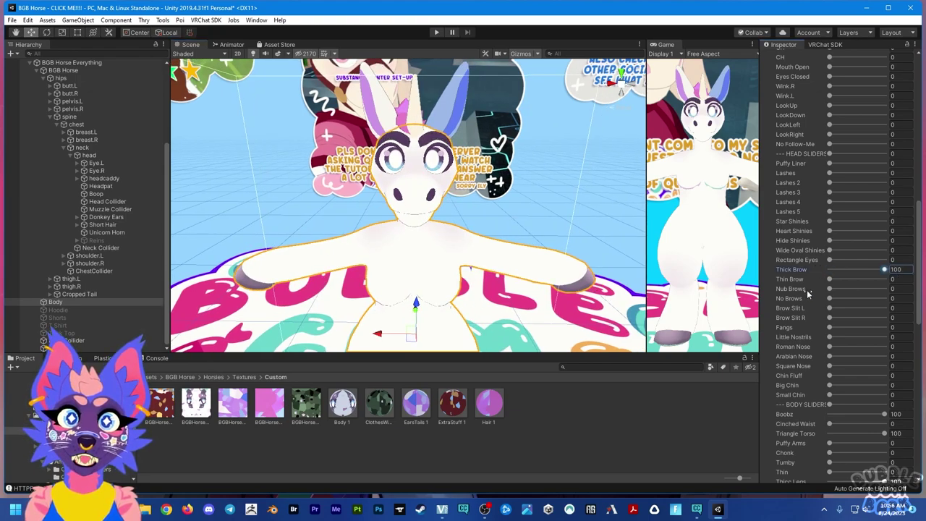
click(830, 290)
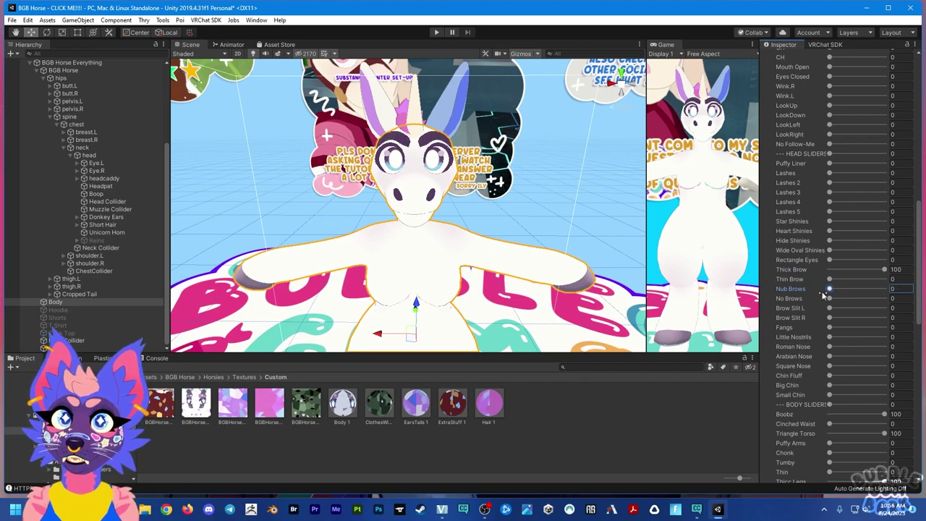
drag(832, 311, 922, 312)
Set the Body mesh's Lashes 5 and Star Shinies blend shapes to 100, leaving Rectangle Eyes at 0
alt+drag(448, 217, 674, 223)
drag(829, 211, 890, 221)
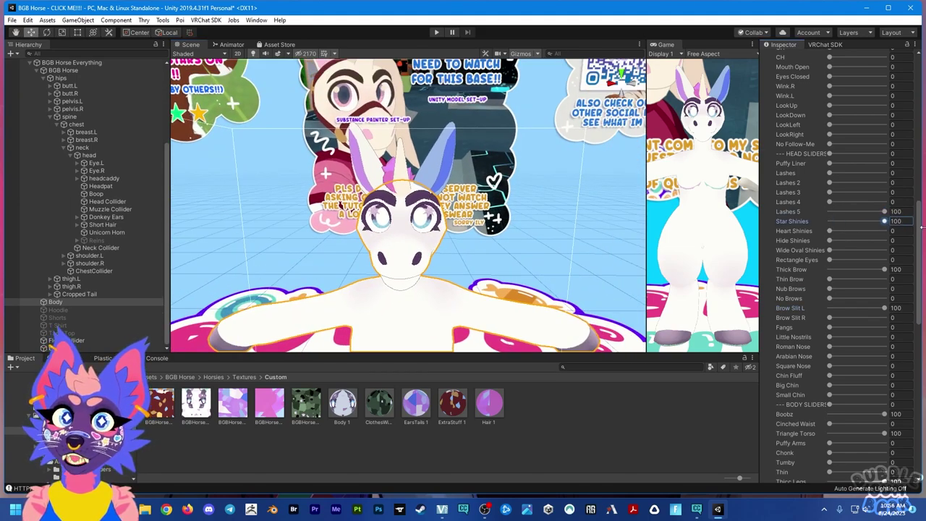
mouse_move(828, 260)
mouse_down()
mouse_move(905, 261)
mouse_move(811, 263)
mouse_up()
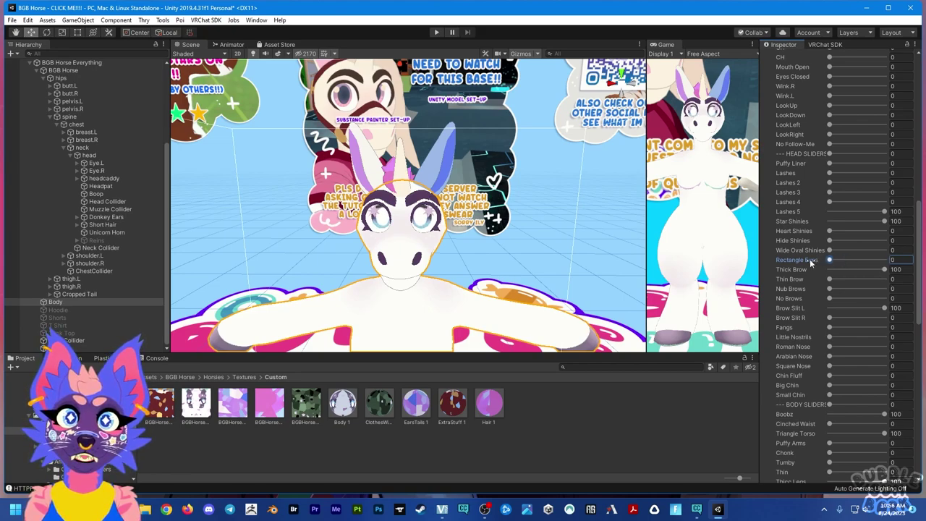
Try the Roman Nose blend shape at 100, viewing the head from the side, and return it to 0
drag(829, 346, 884, 346)
right_drag(445, 298, 651, 273)
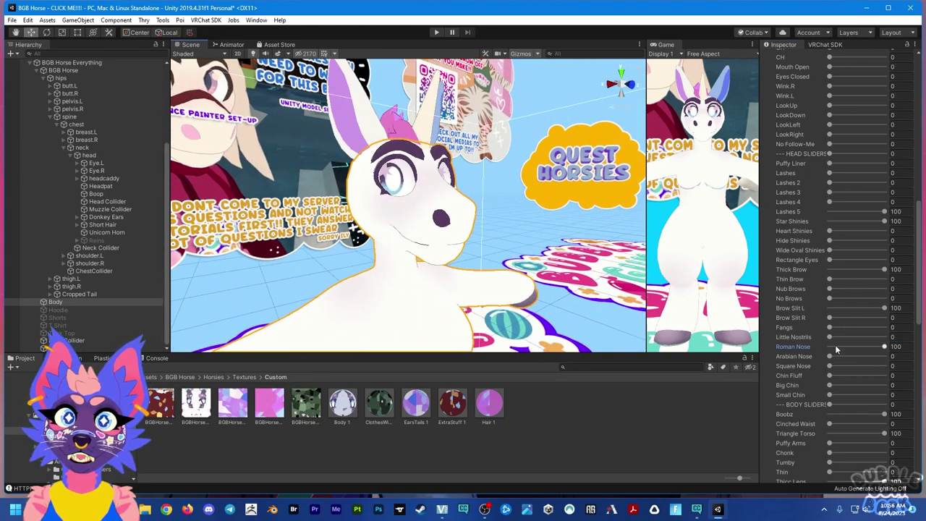
drag(836, 345, 771, 365)
Set the Body mesh's Chin Fluff blend shape to 100, leaving Big Chin and Puffy Liner at 0
drag(830, 376, 884, 375)
drag(830, 384, 774, 321)
click(830, 162)
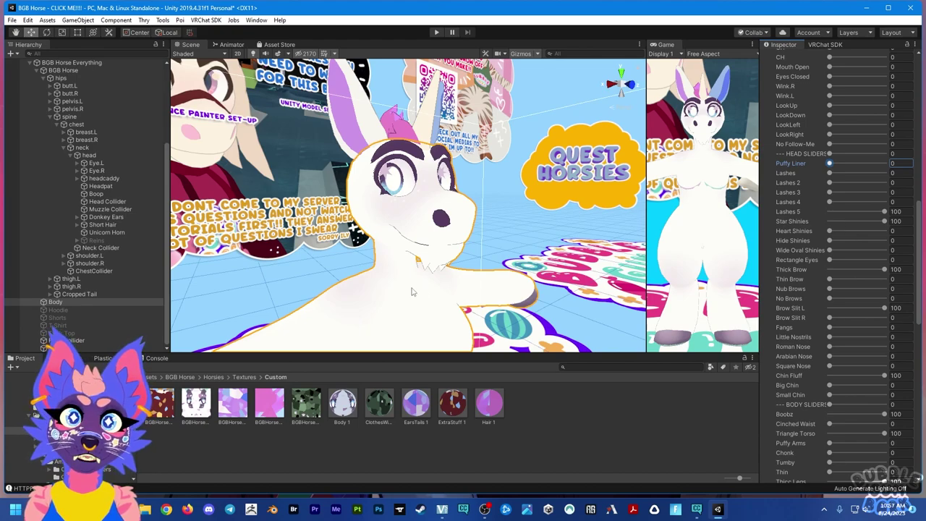
Try the Body mesh's extra blend shapes, including LookDown, Gross Horse Lip and Sniff, and return them to 0
scroll(843, 440, up, 5)
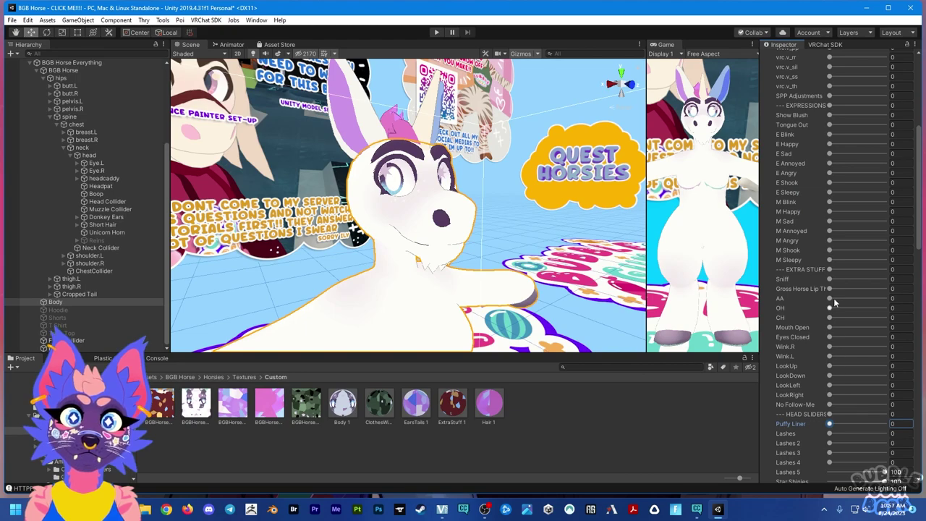
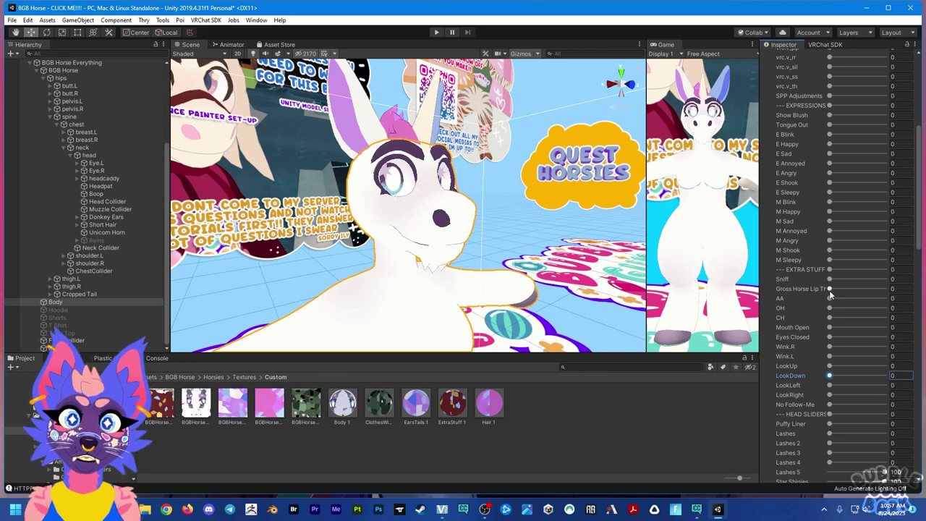
drag(829, 292, 774, 293)
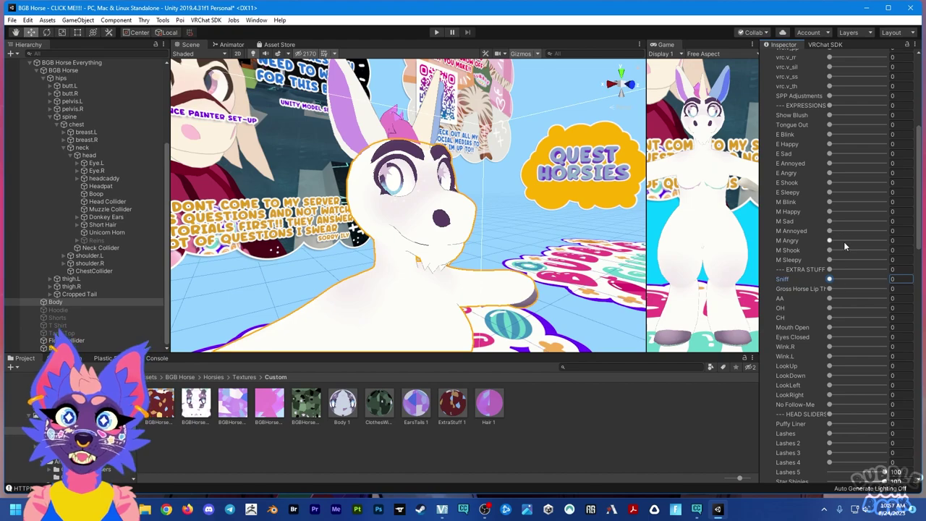
scroll(853, 341, up, 5)
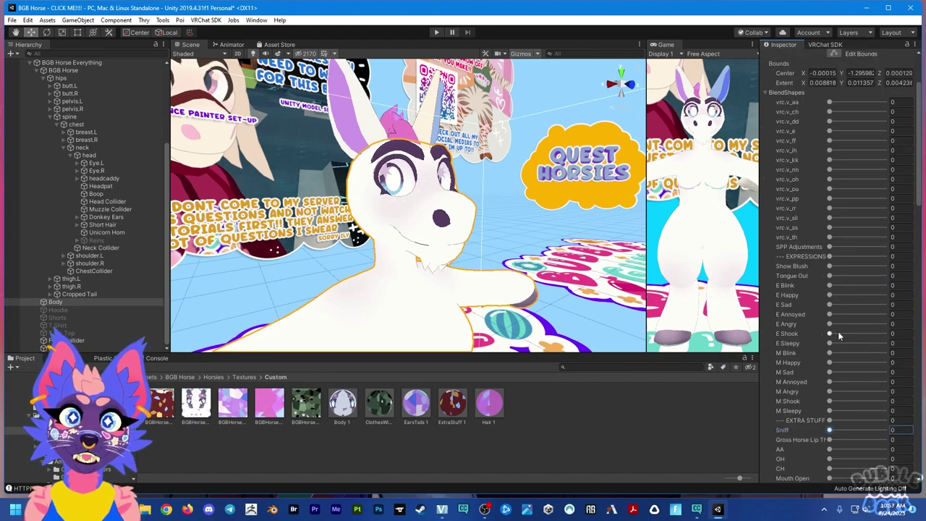
scroll(838, 334, down, 6)
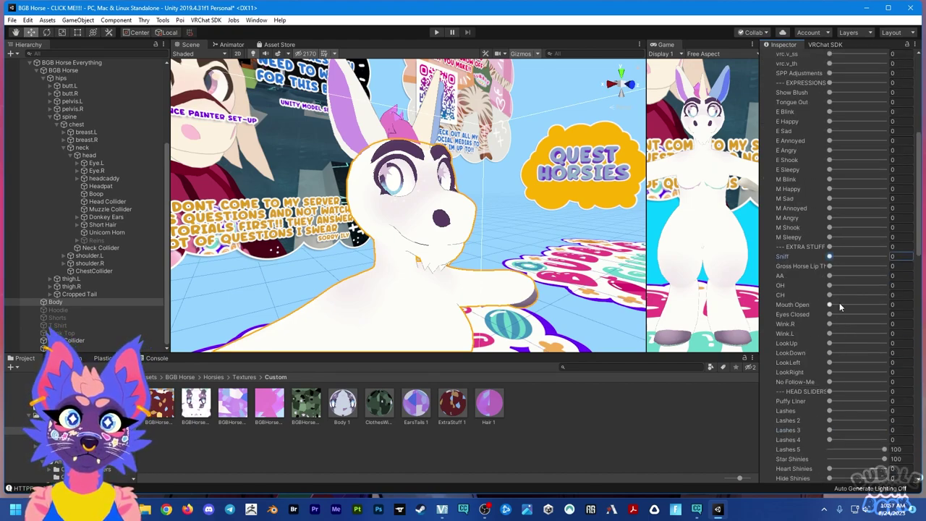
scroll(839, 303, down, 3)
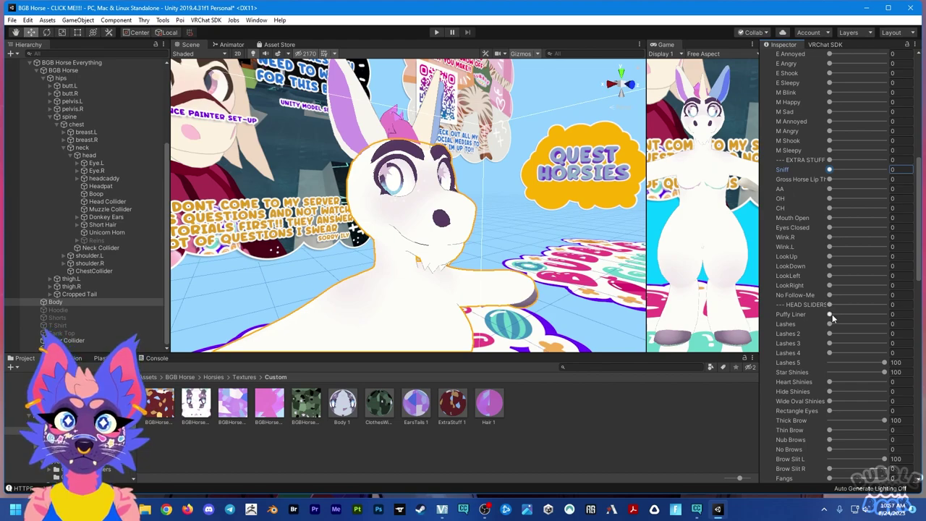
Set the Unicorn Horn's Short blend shape to 100, leaving Twisted and Long + Pointy at 0
alt+drag(519, 249, 492, 220)
scroll(492, 223, down, 4)
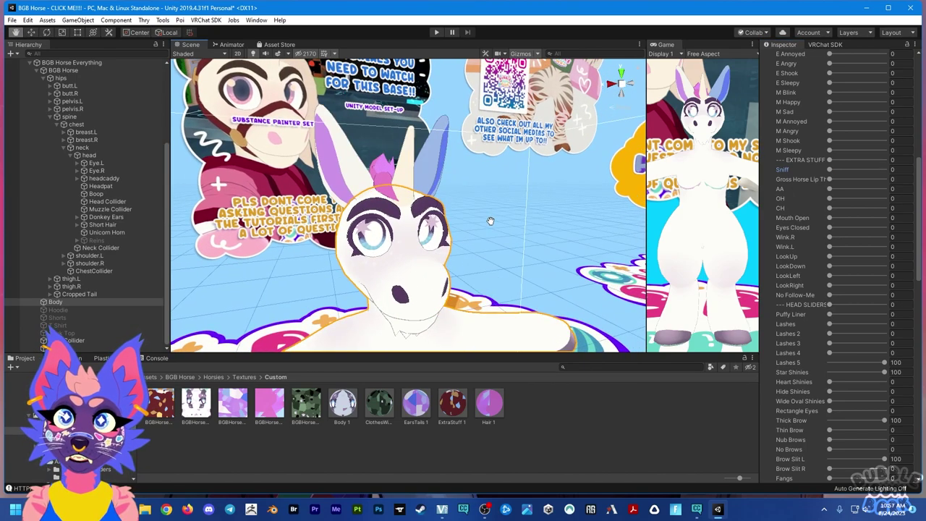
click(446, 187)
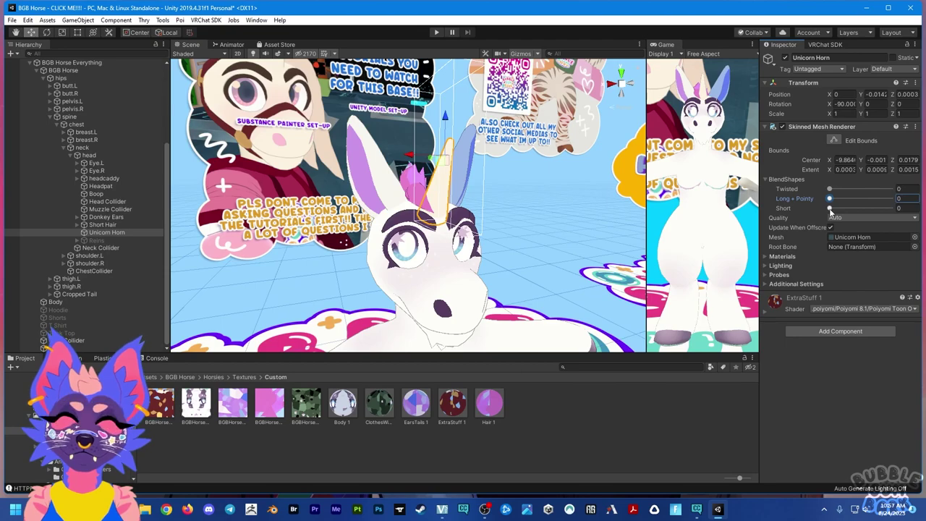
drag(830, 209, 904, 208)
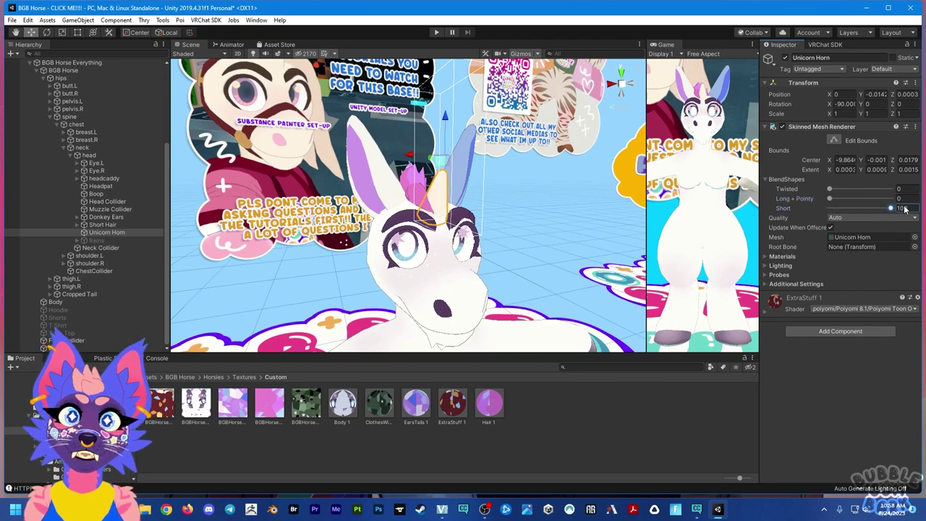
Try the Donkey Ears mesh's Top Ear Fluff blend shape and return it to 0
click(397, 194)
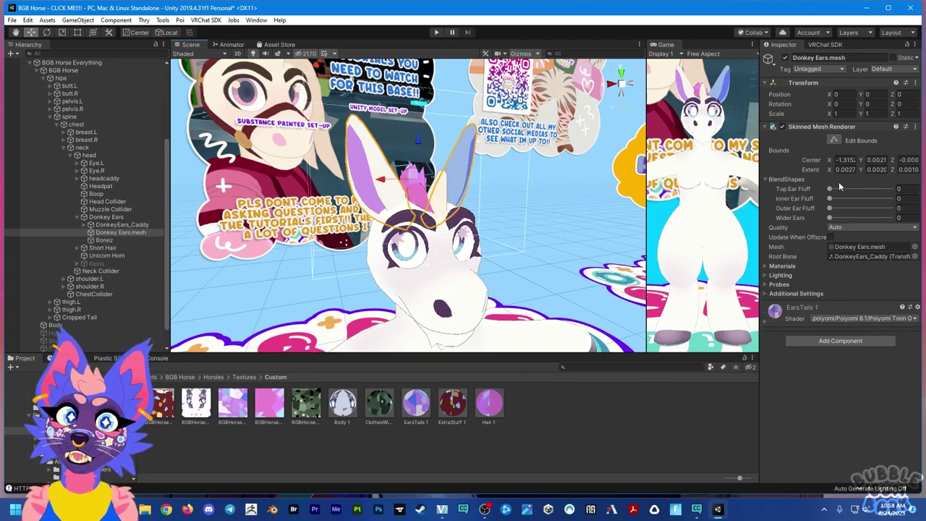
drag(832, 188, 782, 189)
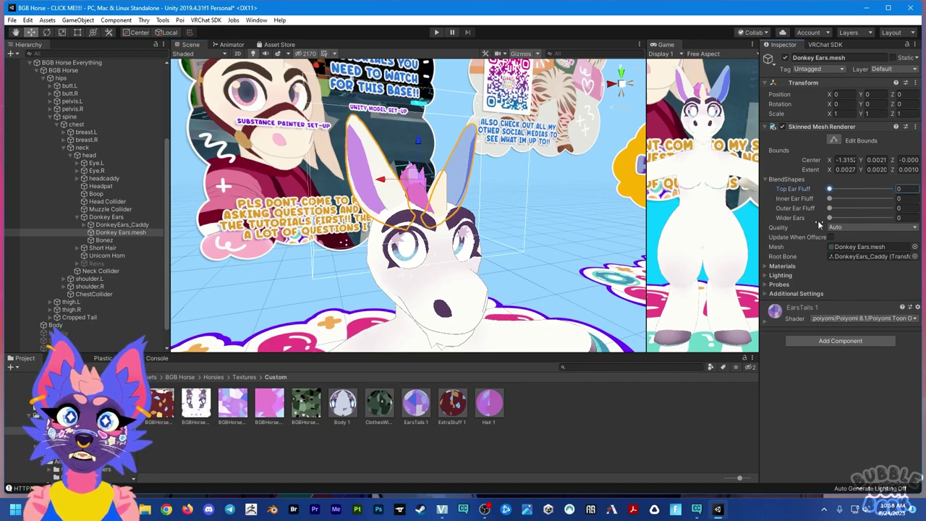
Set the Body mesh's Puffy Arms blend shape to 100 while viewing the whole avatar from the front
scroll(415, 255, down, 2)
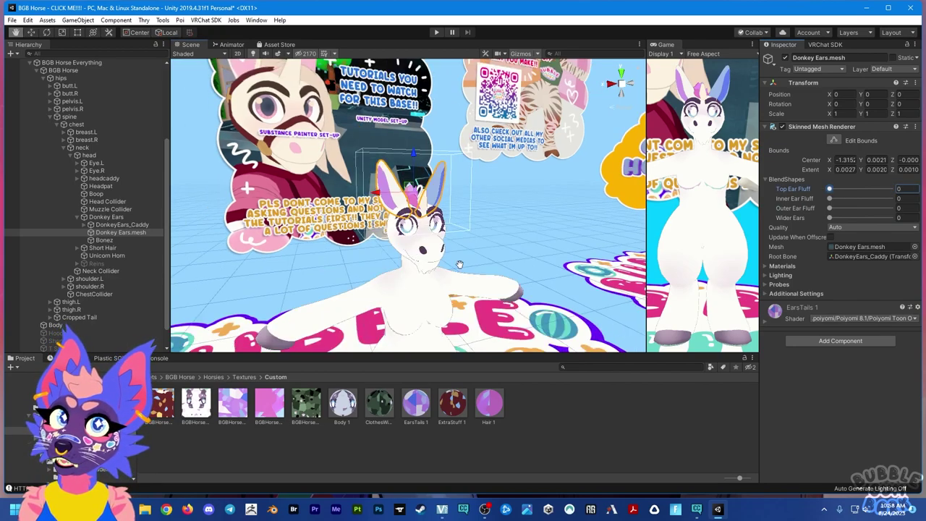
middle_drag(459, 264, 456, 259)
alt+drag(506, 254, 467, 254)
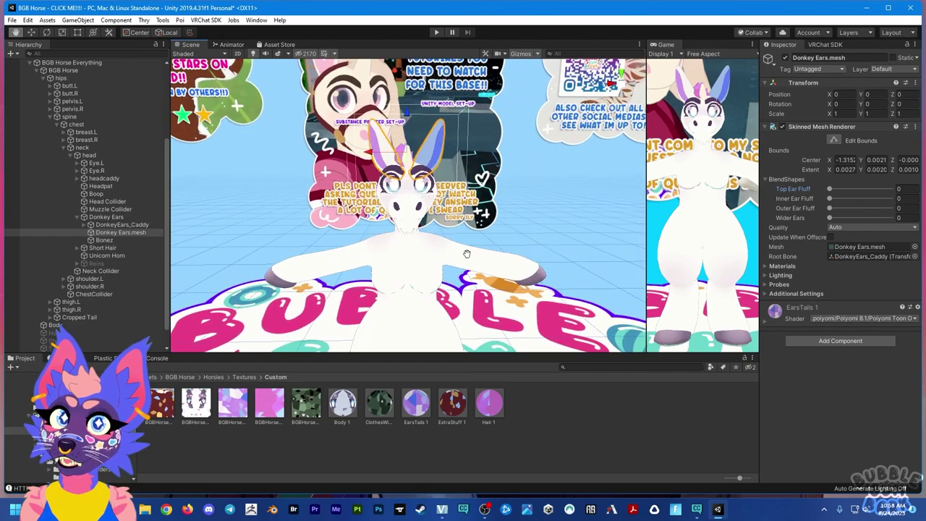
scroll(467, 258, down, 3)
scroll(471, 259, up, 1)
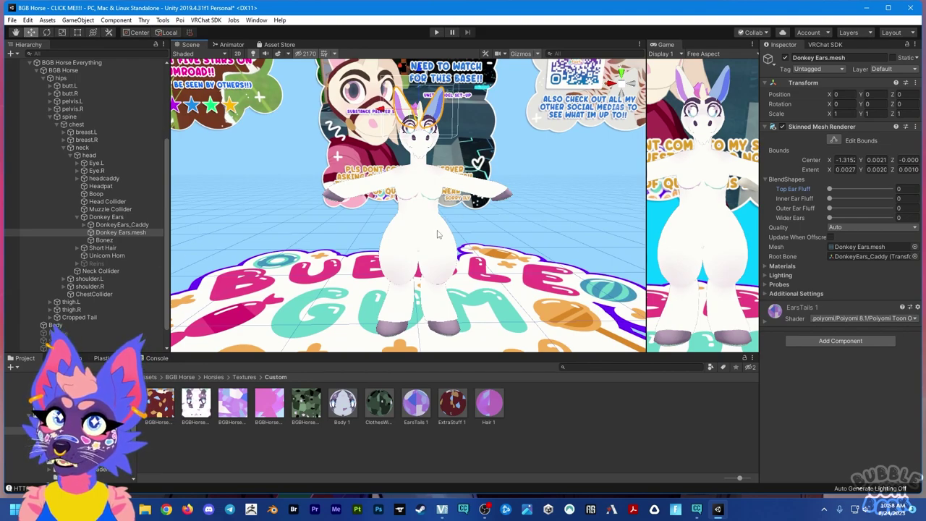
click(443, 273)
scroll(842, 340, down, 6)
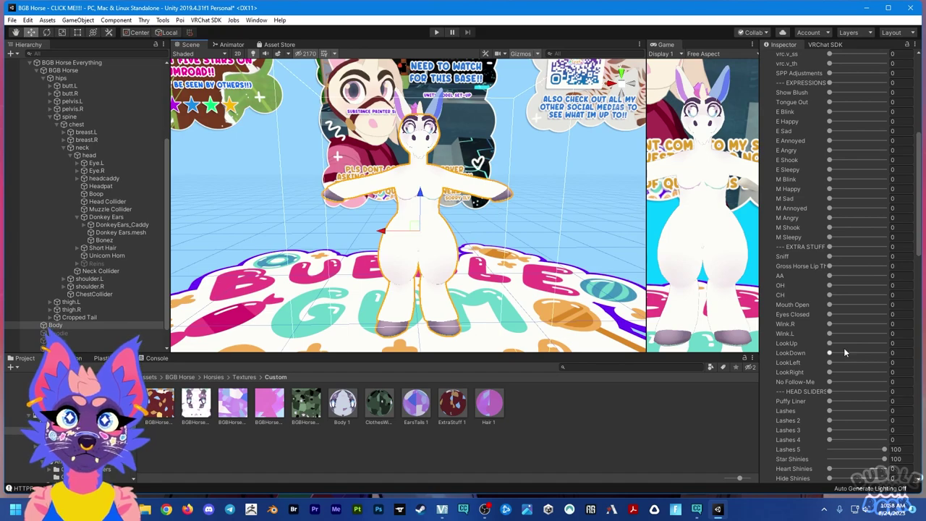
scroll(844, 351, down, 2)
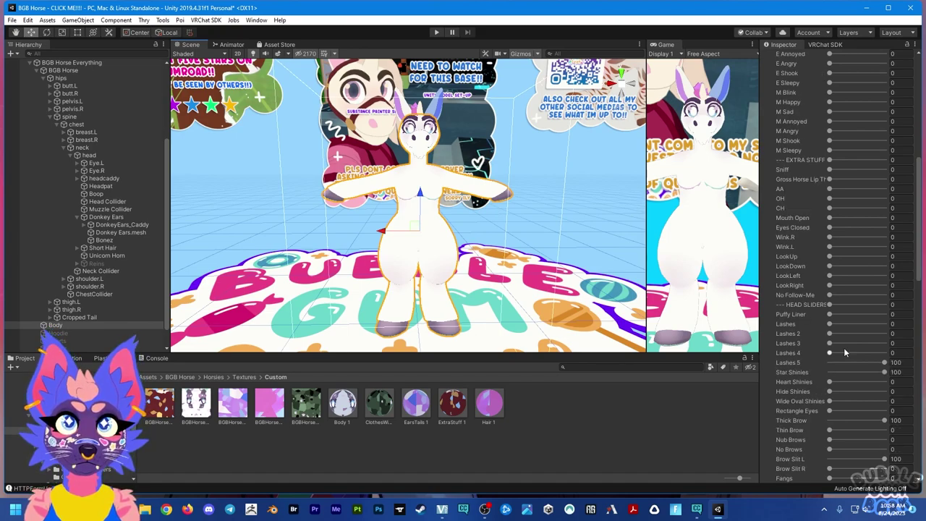
scroll(844, 347, down, 2)
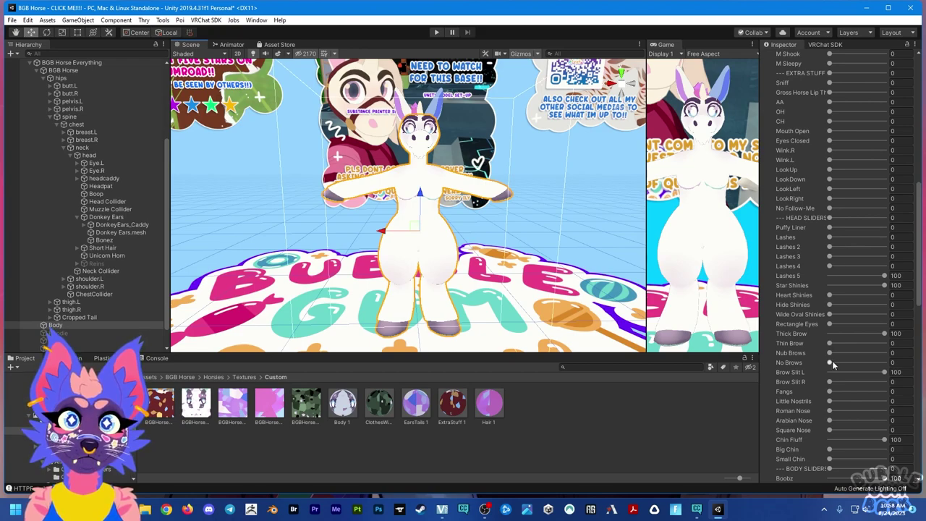
scroll(835, 334, down, 4)
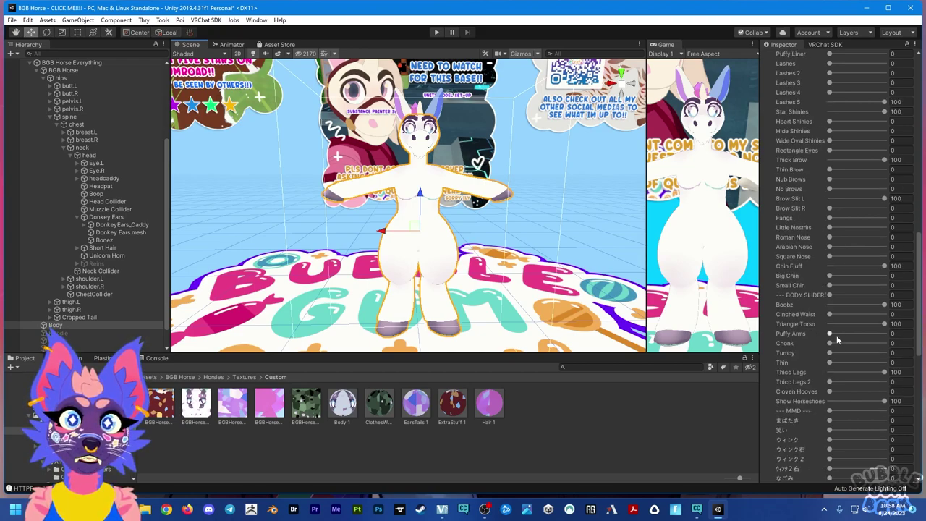
drag(836, 334, 886, 334)
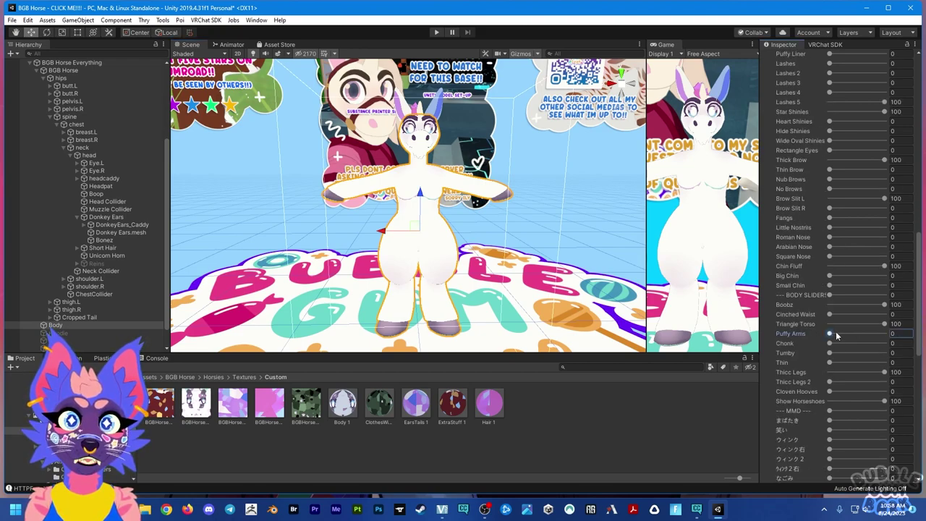
Enable the Hoodie and set its Boobz, Puffy Arms and Triangle Torso blend shapes to 100 to match the body
click(92, 332)
scroll(100, 296, down, 1)
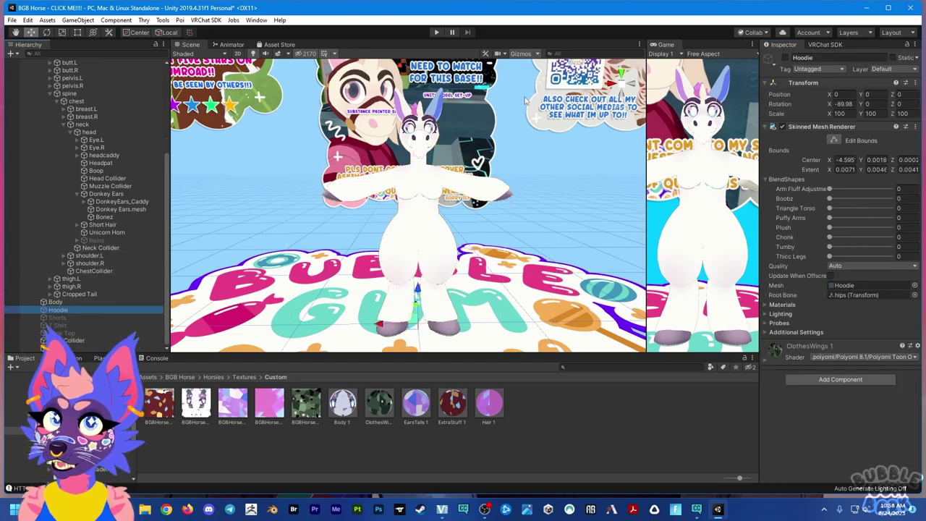
click(785, 57)
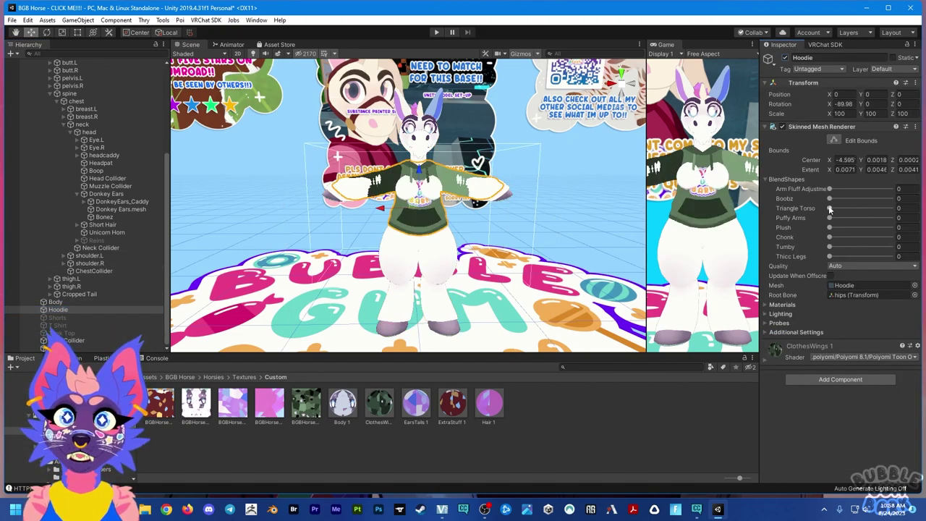
drag(830, 199, 890, 199)
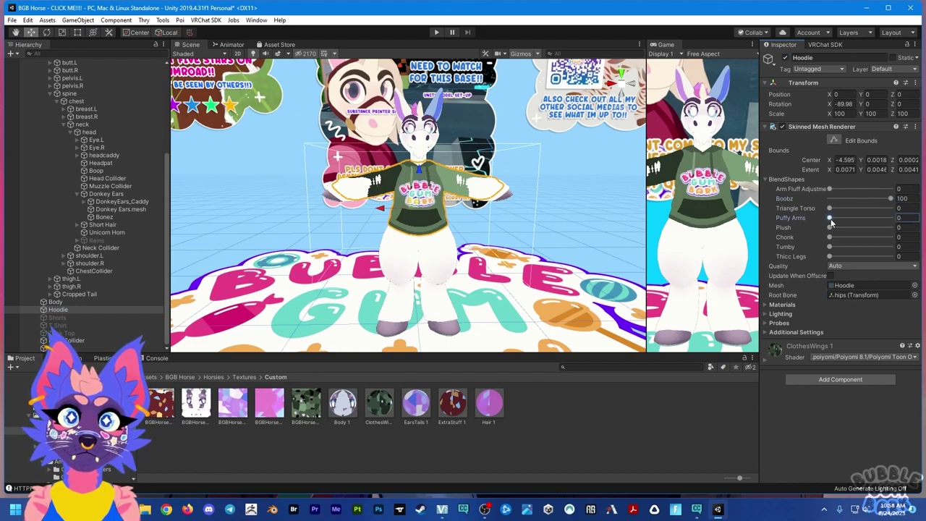
drag(830, 218, 890, 218)
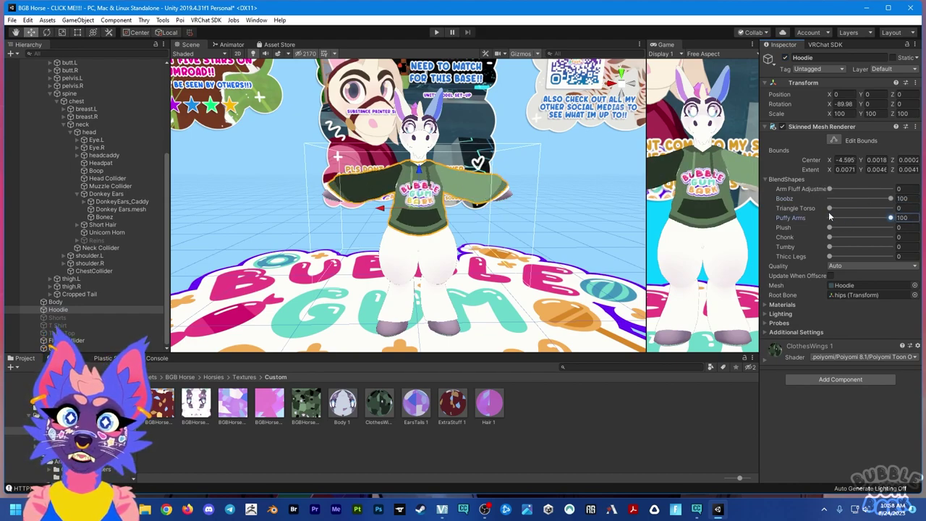
drag(830, 208, 891, 208)
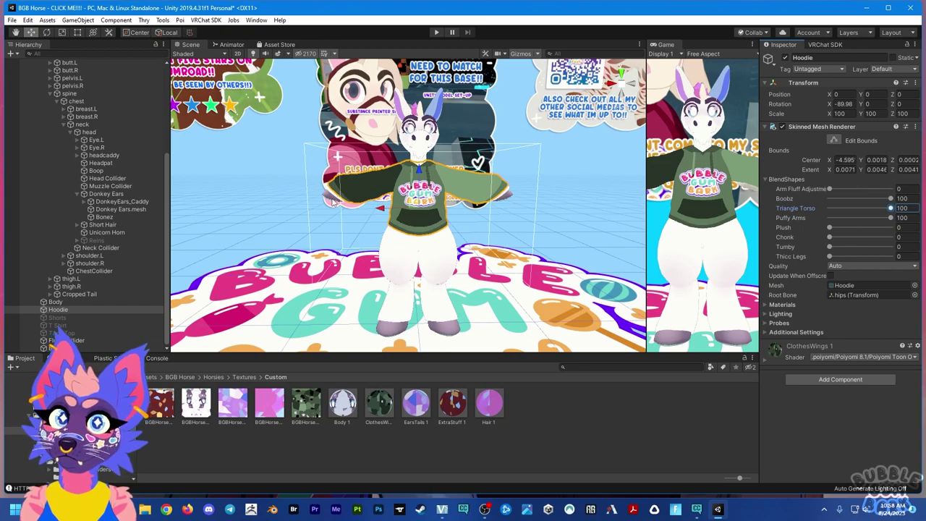
Try the Hoodie's Arm Fluff Adjustment blend shape and return it to 0, leaving Thicc Legs at 0
click(833, 188)
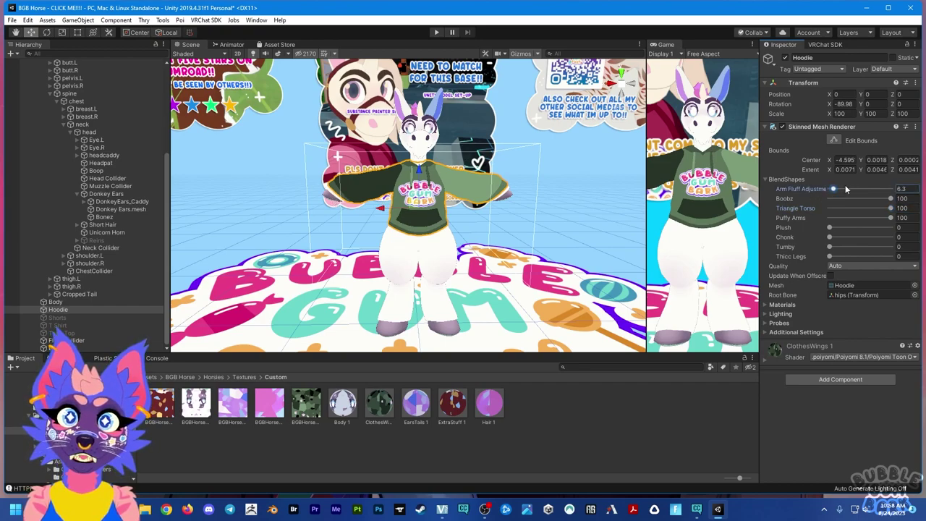
drag(847, 188, 783, 185)
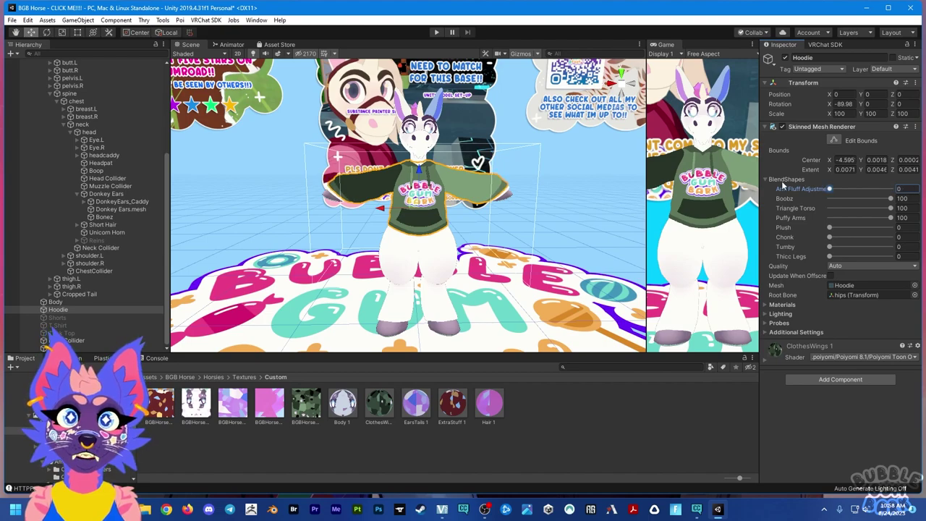
click(831, 257)
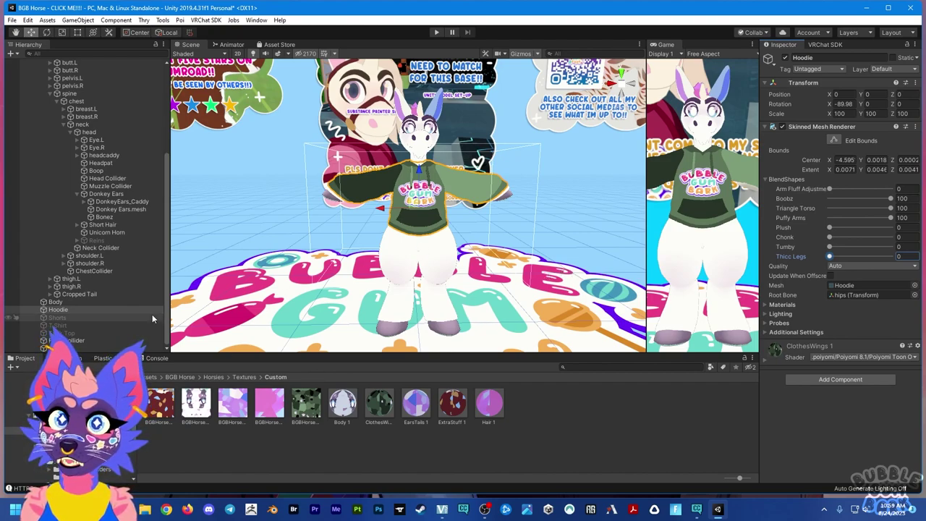
Enable the Shorts and set their Thicc Legs blend shape to 100
click(98, 317)
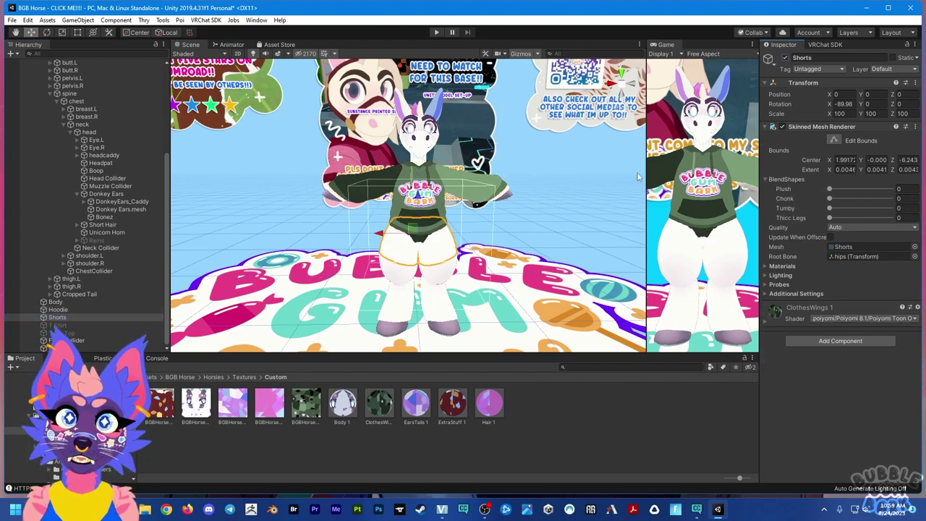
drag(829, 218, 920, 221)
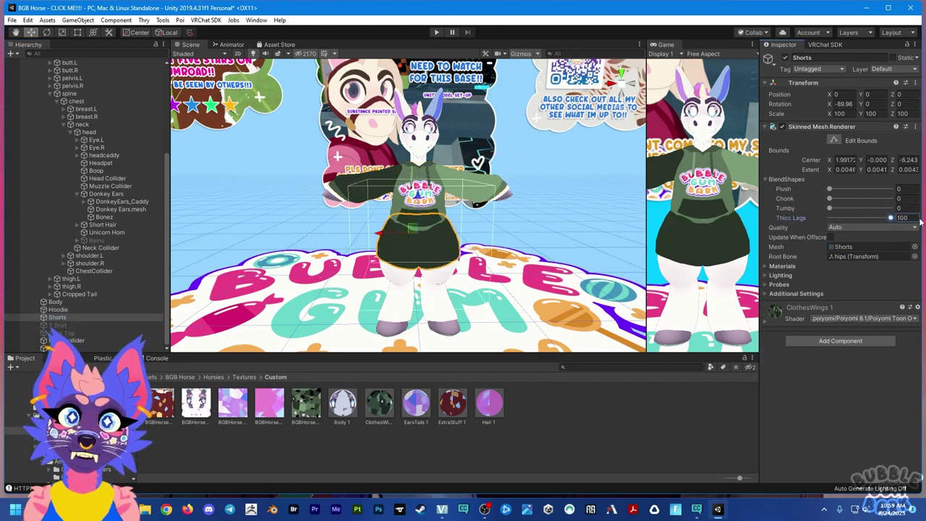
drag(832, 218, 910, 215)
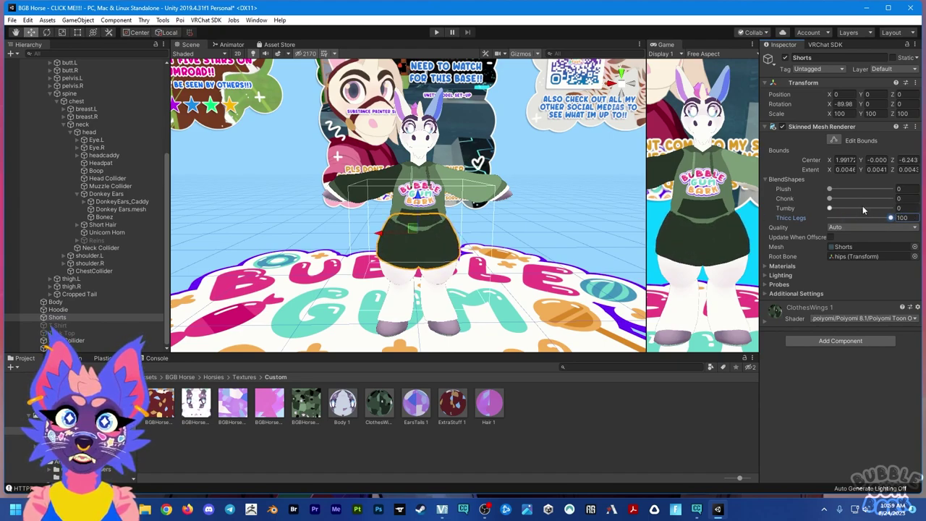
Set the Hoodie's Chonk blend shape to 68.5 so that it fits over the Shorts
click(58, 309)
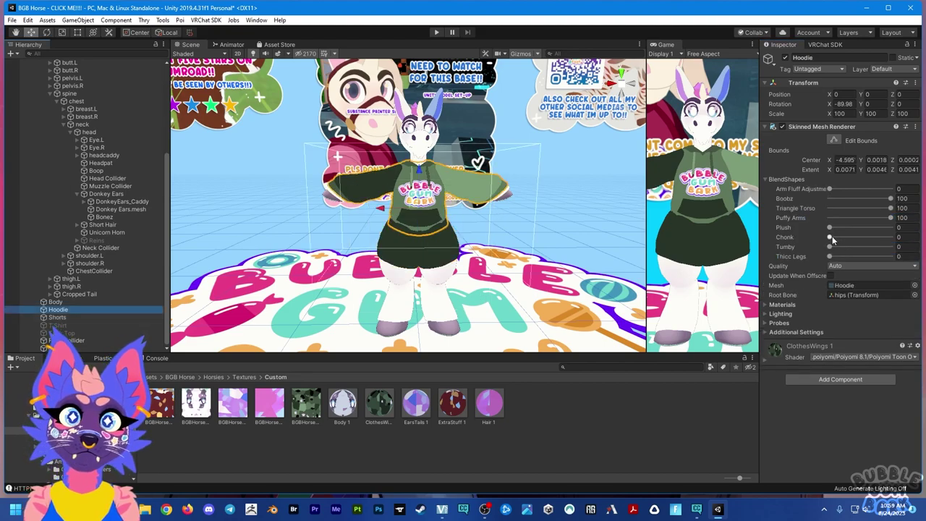
drag(837, 238, 871, 238)
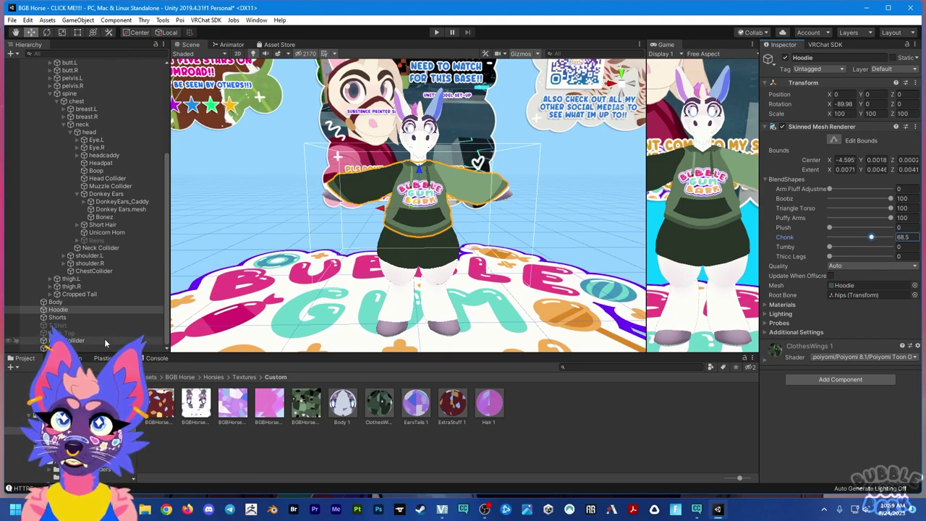
Disable the Shorts and the Hoodie so the avatar is unclothed again
click(58, 317)
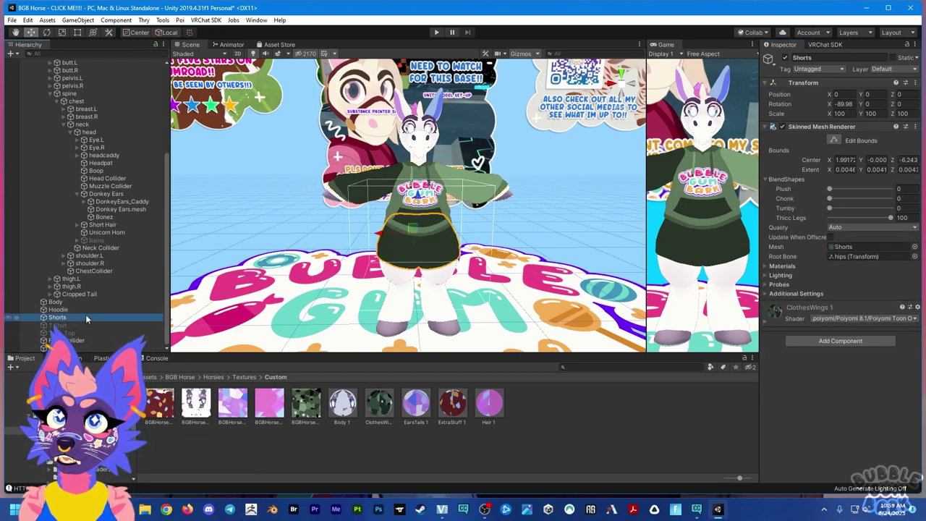
click(785, 58)
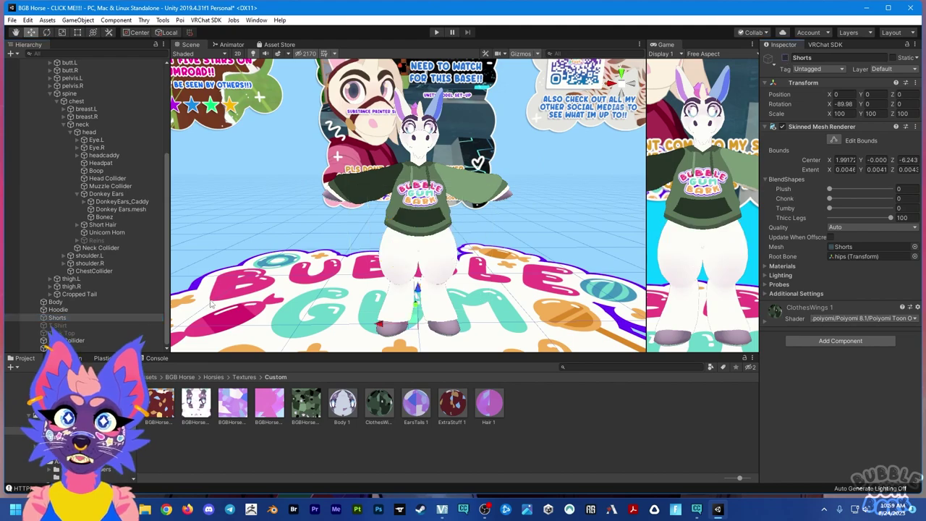
click(79, 309)
click(785, 58)
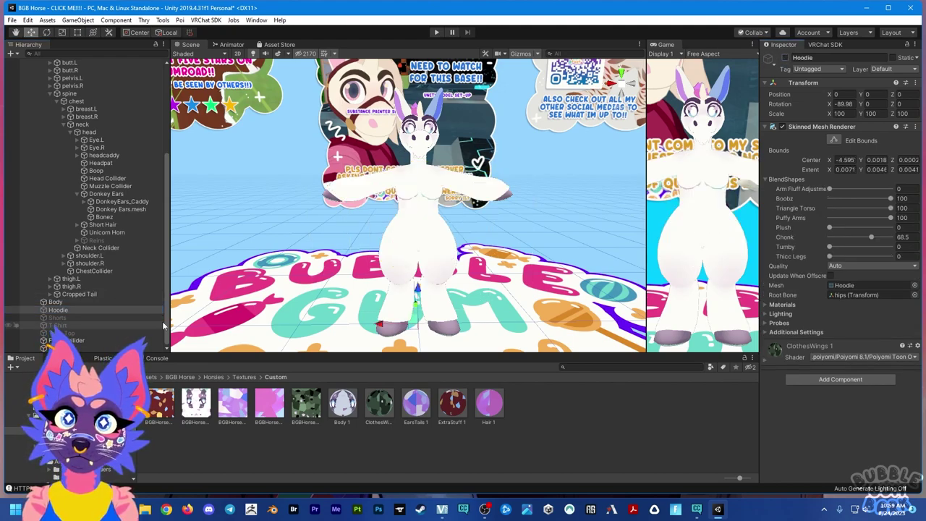
Fit the T Shirt with Boobz, Triangle Torso and Puffy Arms at 100, try its Tumby blend shape, and leave the shirt disabled
click(98, 326)
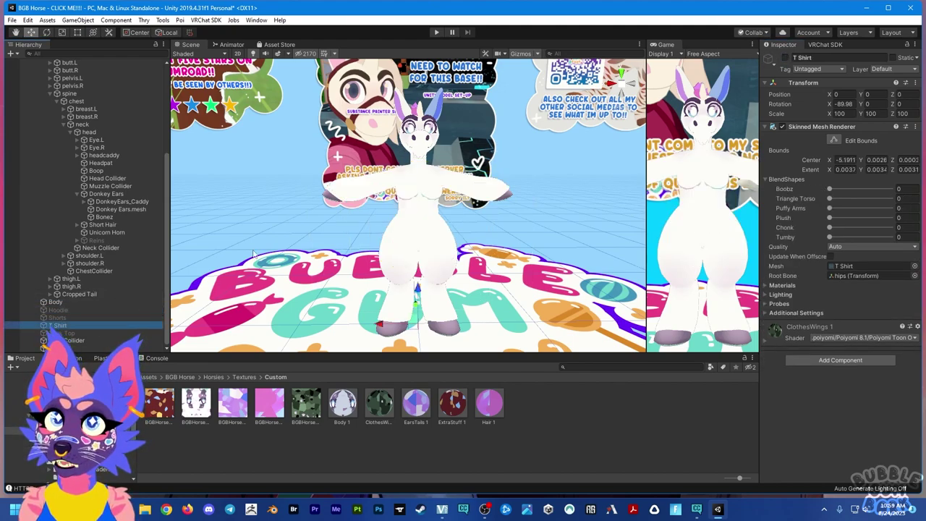
click(785, 57)
drag(830, 199, 910, 189)
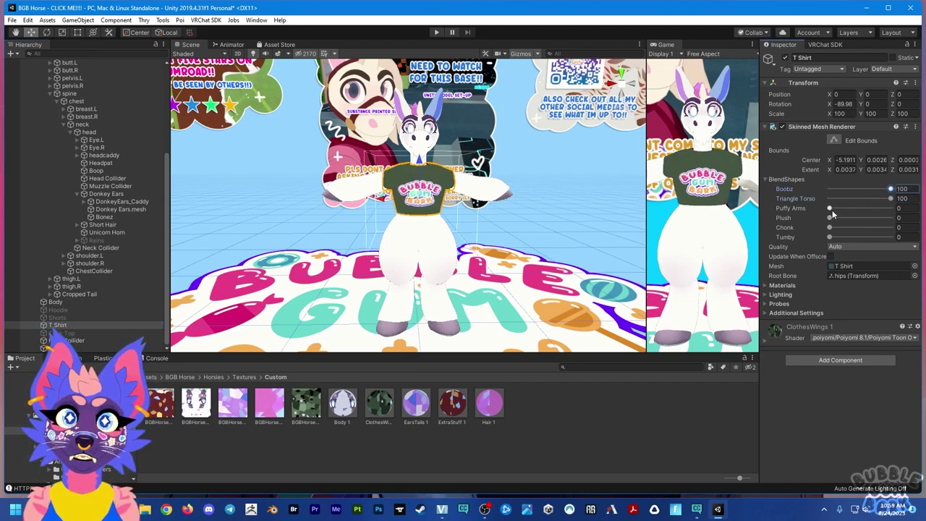
drag(830, 209, 893, 208)
drag(830, 237, 869, 236)
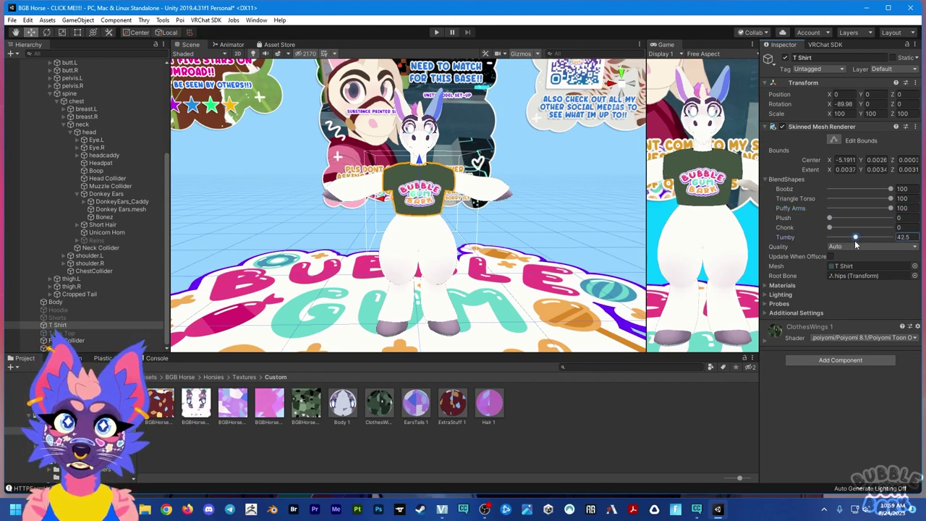
click(785, 58)
Enable the Tank Top and set its Boobz and Traingle Torso blend shapes to 100
click(102, 333)
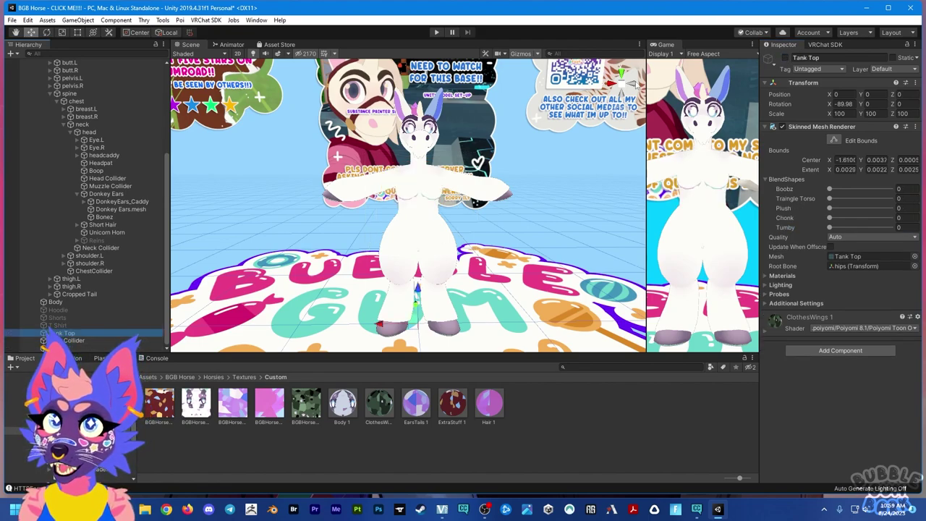
click(785, 58)
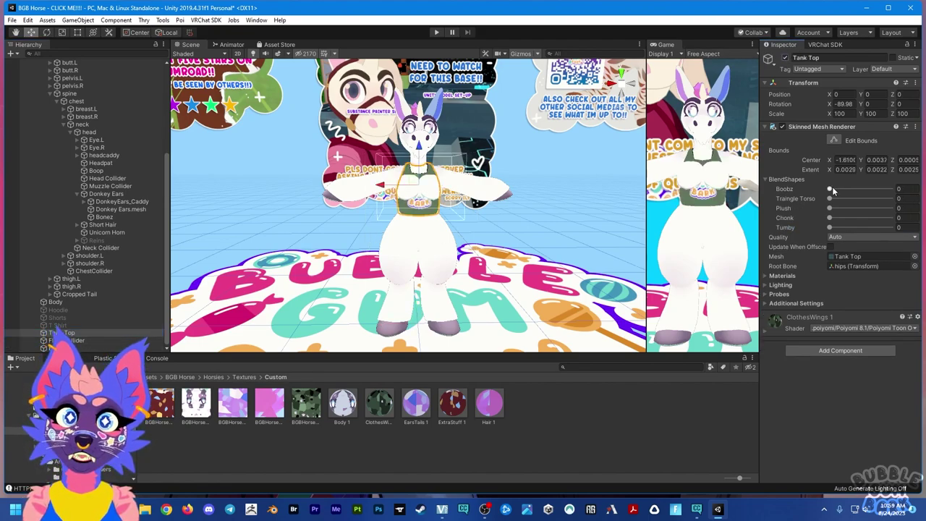
drag(830, 188, 891, 199)
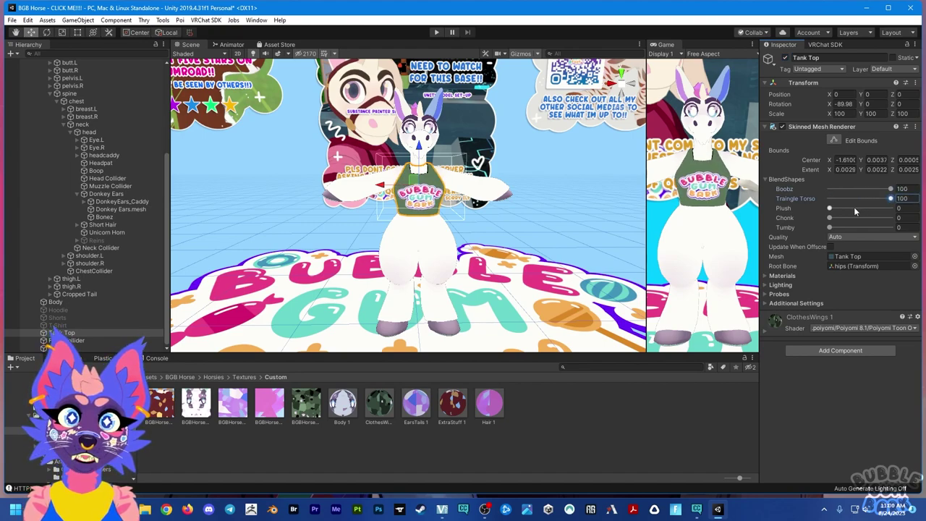
Set the Tank Top's Plush blend shape to 44.1, then disable the Tank Top
drag(838, 207, 853, 207)
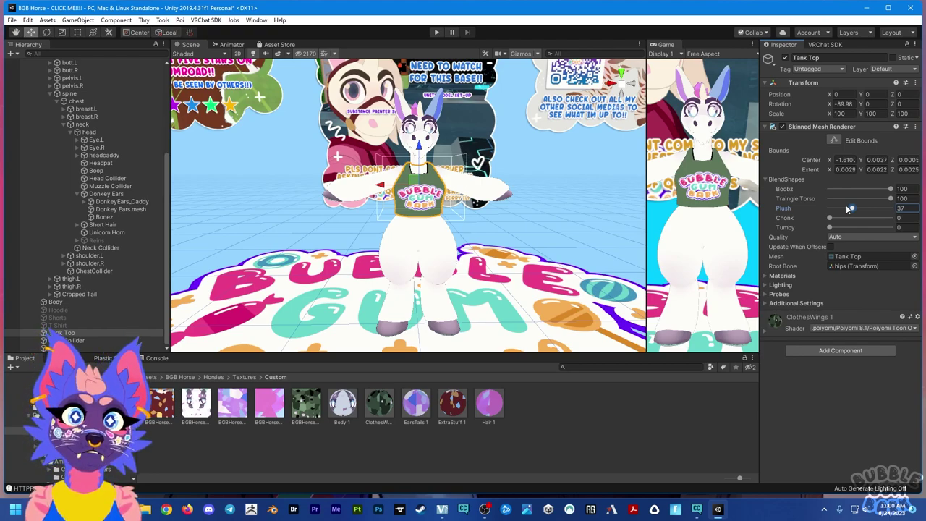
mouse_move(850, 208)
mouse_down()
mouse_move(888, 212)
mouse_move(855, 212)
mouse_up()
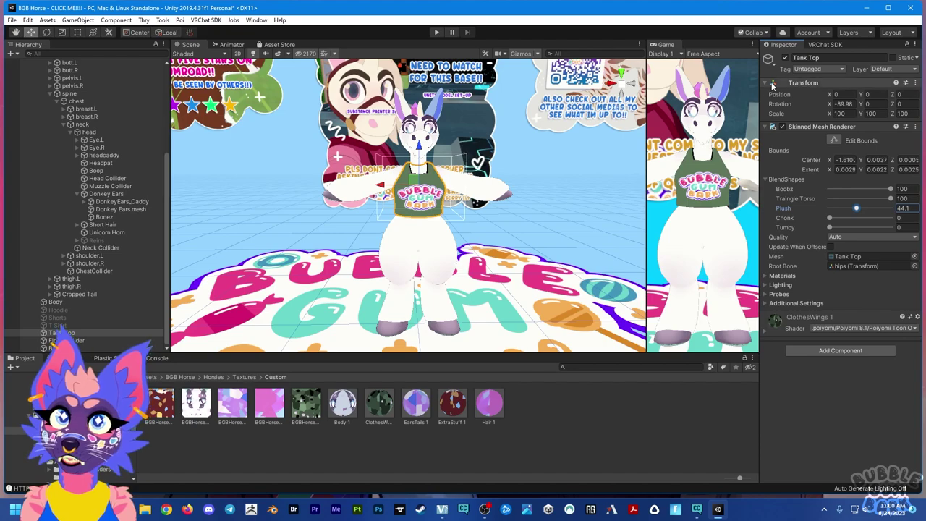
click(785, 58)
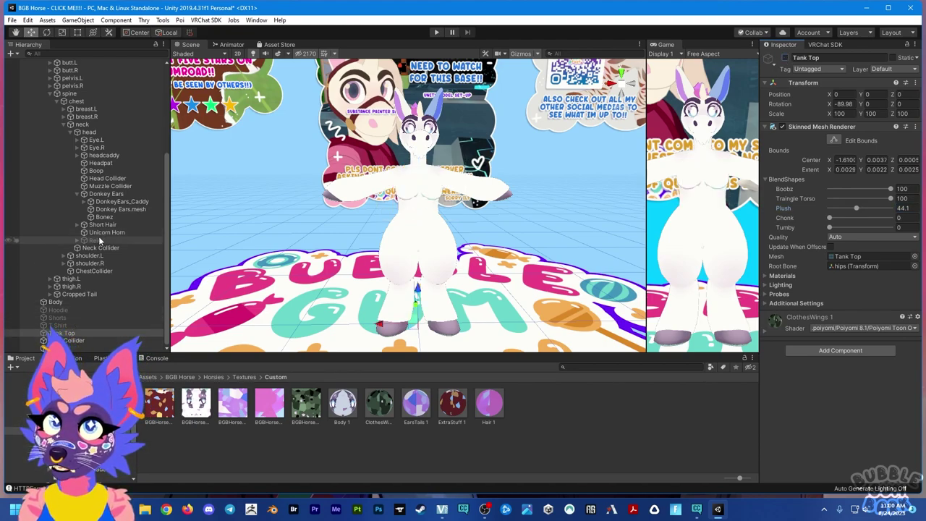
Collapse the BGB Horse Everything hierarchy, including its BGB Horse armature, and select the avatar's root object
scroll(97, 237, up, 2)
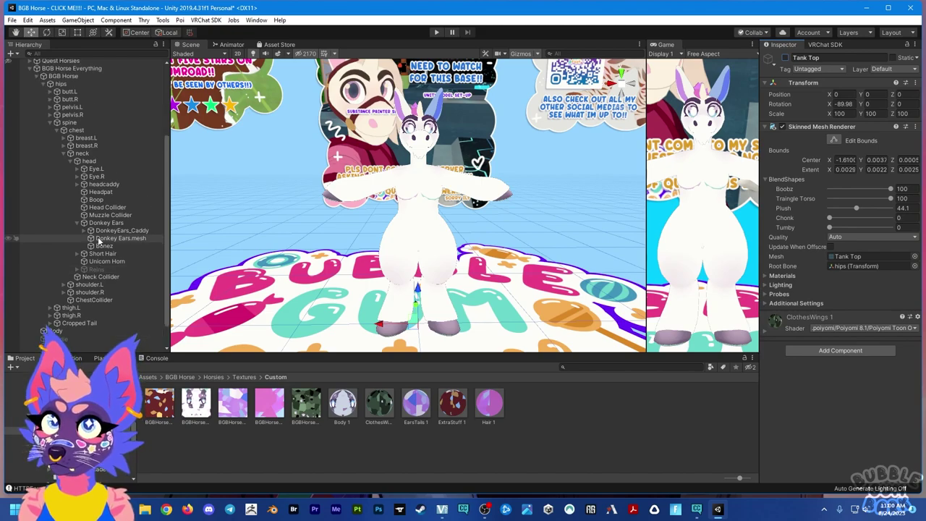
click(55, 122)
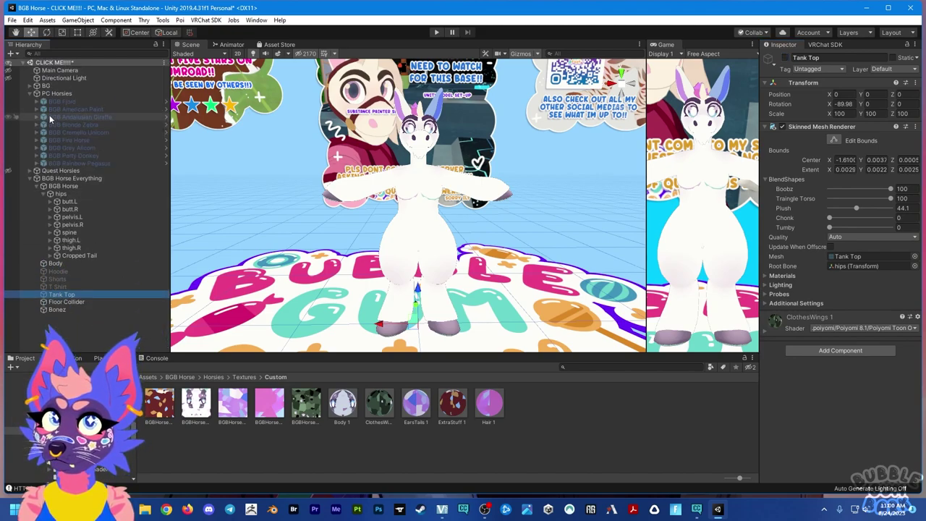
click(37, 187)
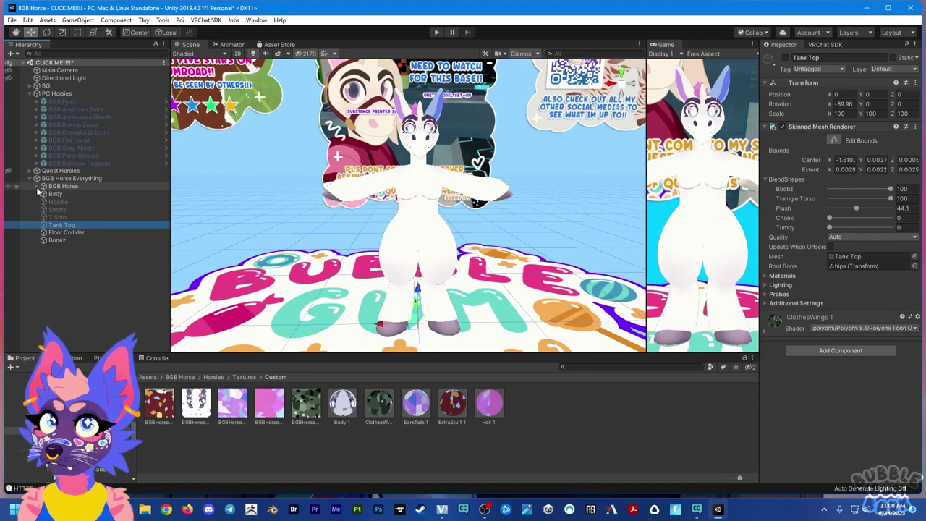
click(29, 178)
click(62, 178)
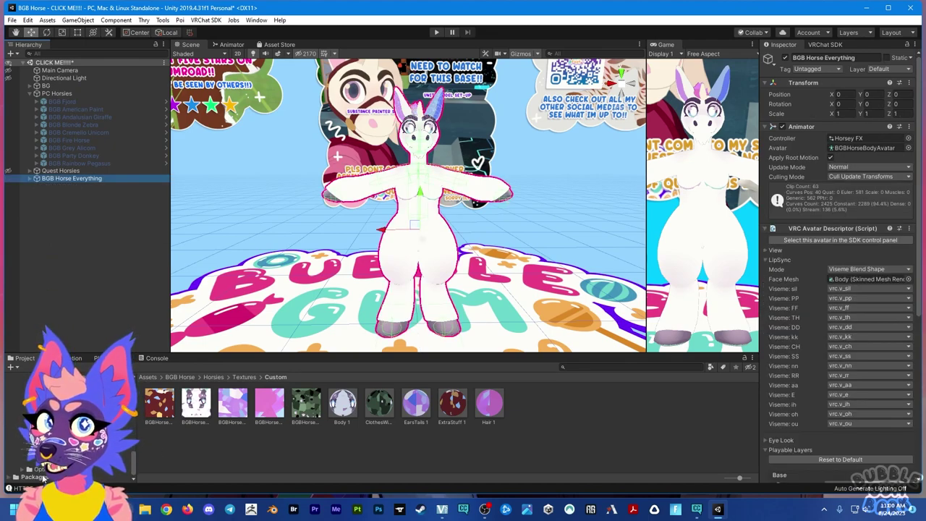
Add the GestureManager prefab from the Gesture Manager package to the scene as a root-level object
scroll(7, 479, down, 5)
click(16, 477)
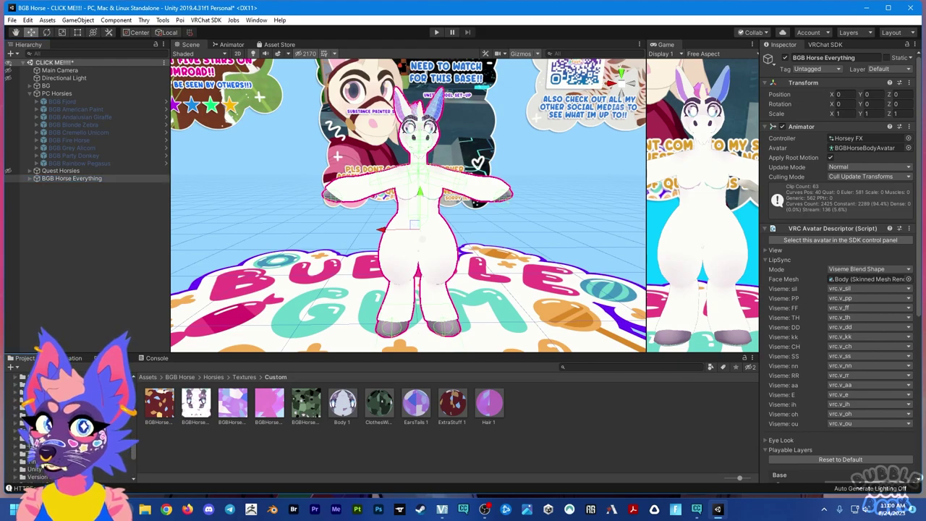
click(28, 384)
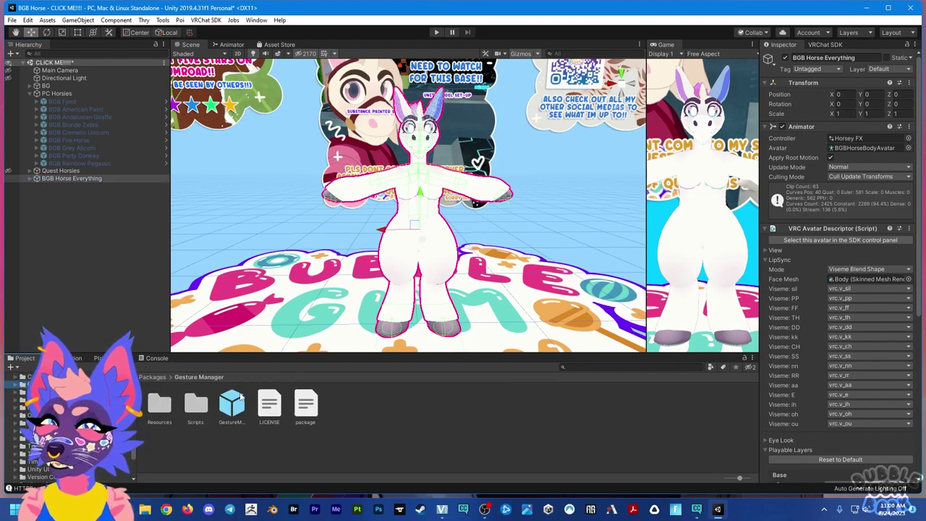
drag(233, 405, 66, 236)
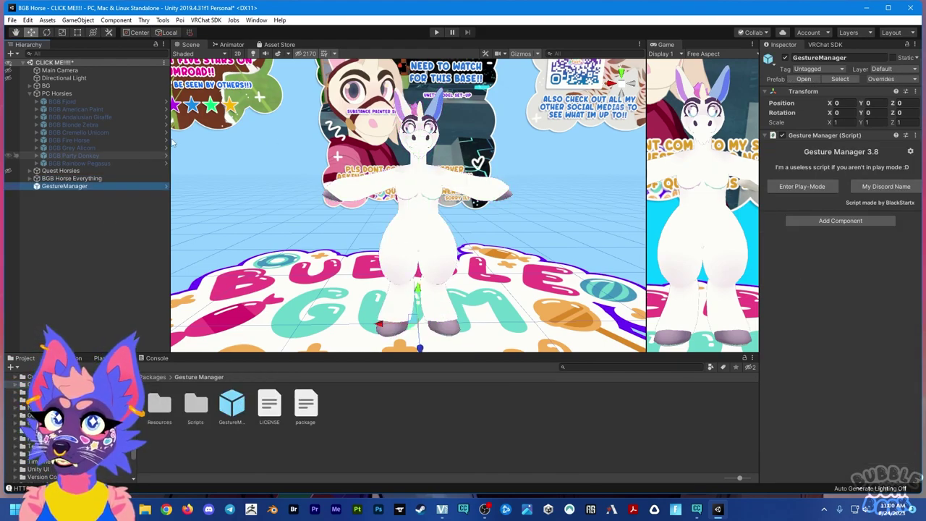
Enter play mode and set the GestureManager's controlling avatar to BGB Horse Everything
click(436, 32)
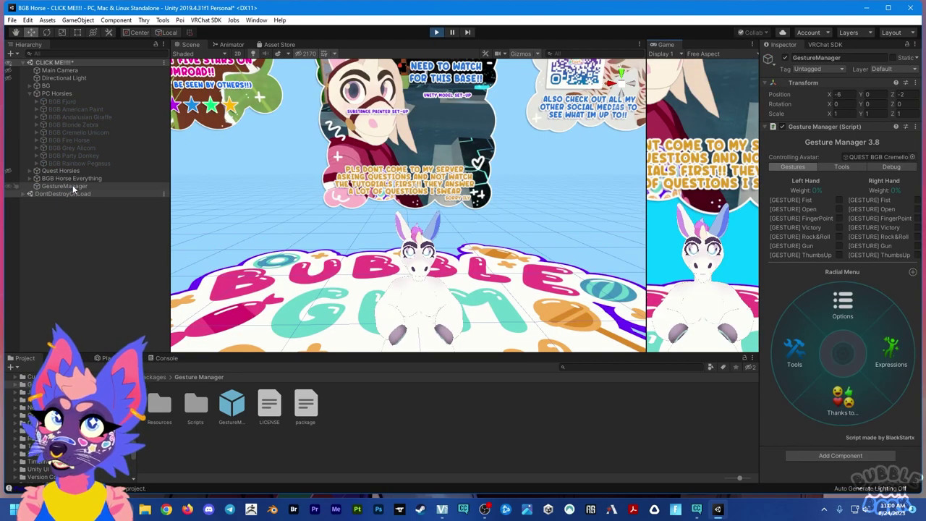
click(72, 186)
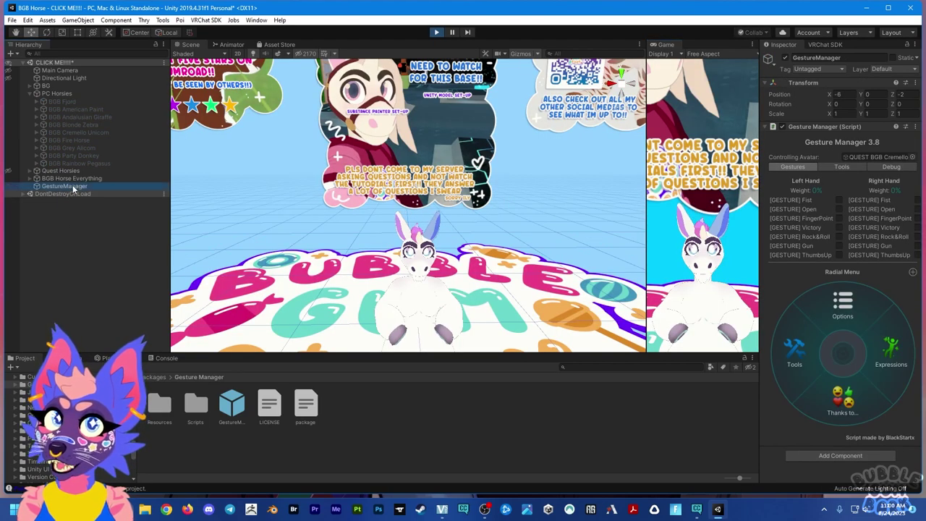
click(912, 159)
text(ever)
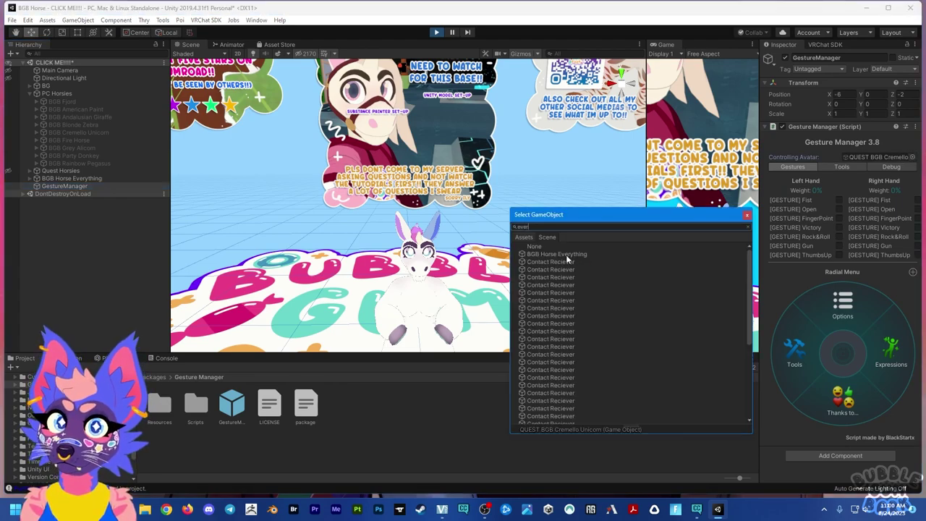
click(568, 254)
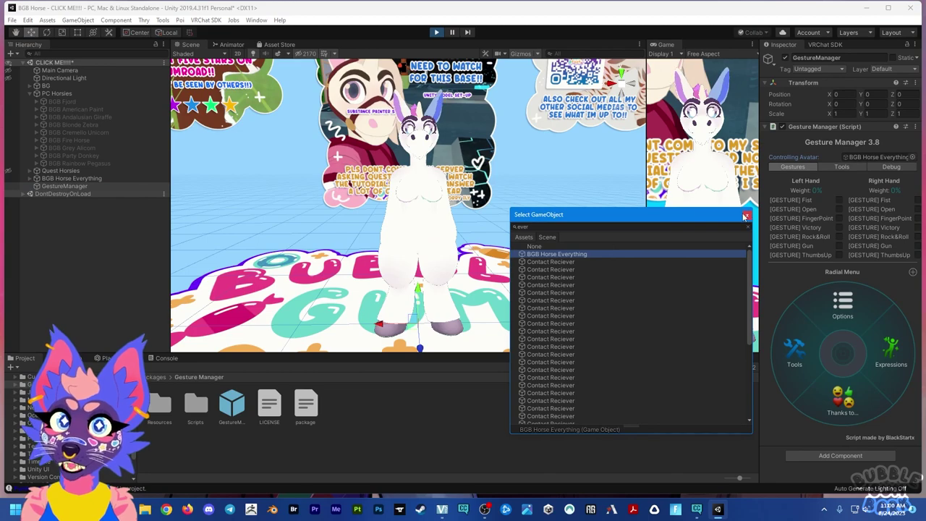
click(745, 215)
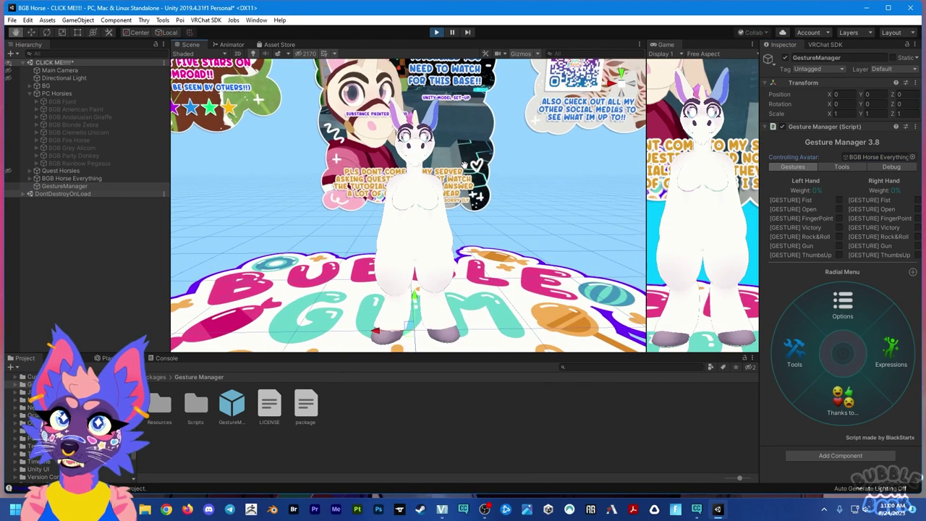
Activate the left-hand Fist gesture to test it on the avatar's face and ears
scroll(507, 161, up, 3)
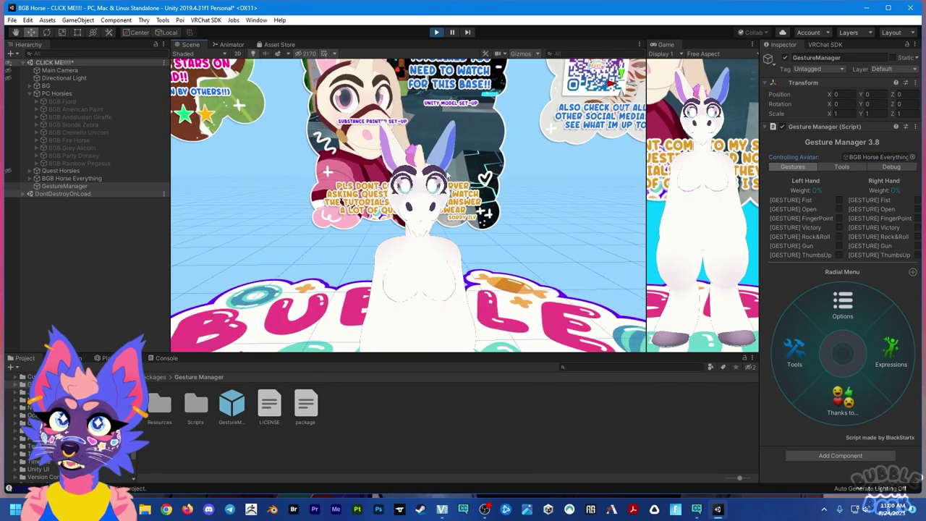
click(839, 200)
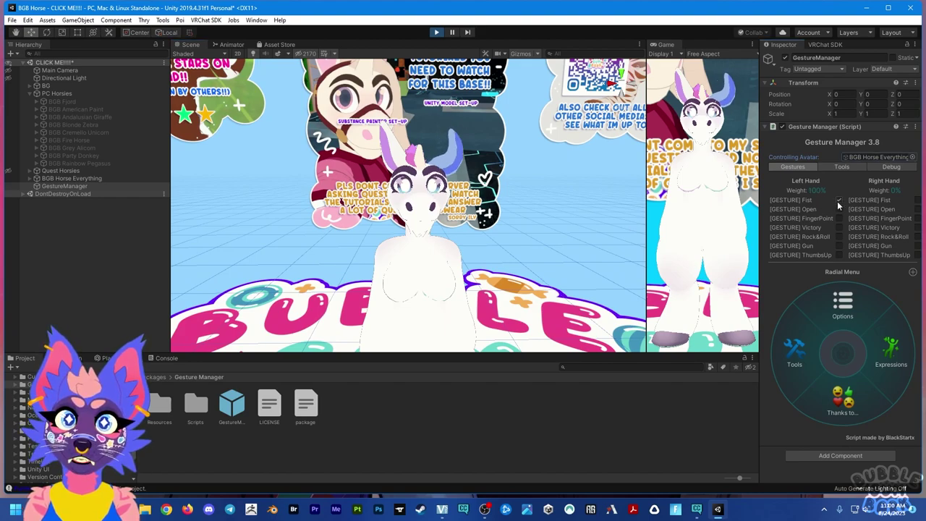
Preview the avatar's Fist, Open and Gun gestures on the left and right hands, finishing with all gestures cleared
click(918, 200)
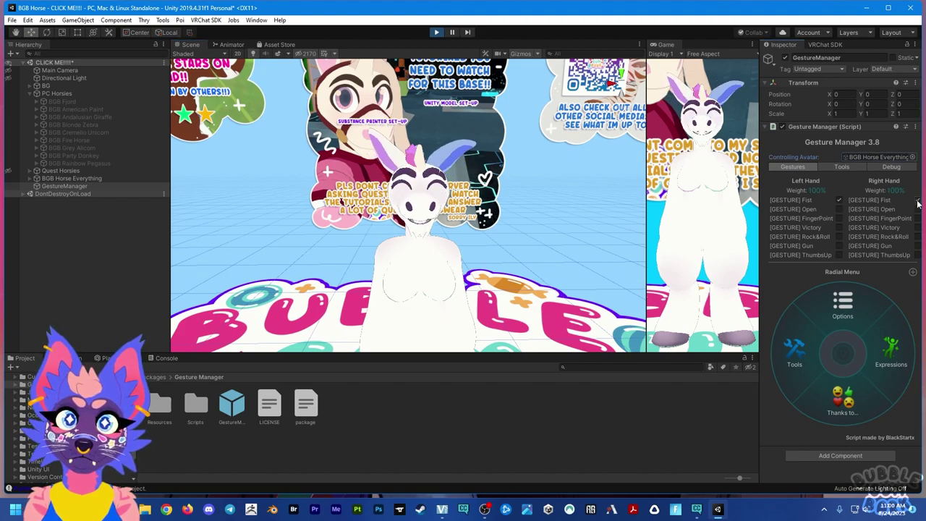
click(839, 209)
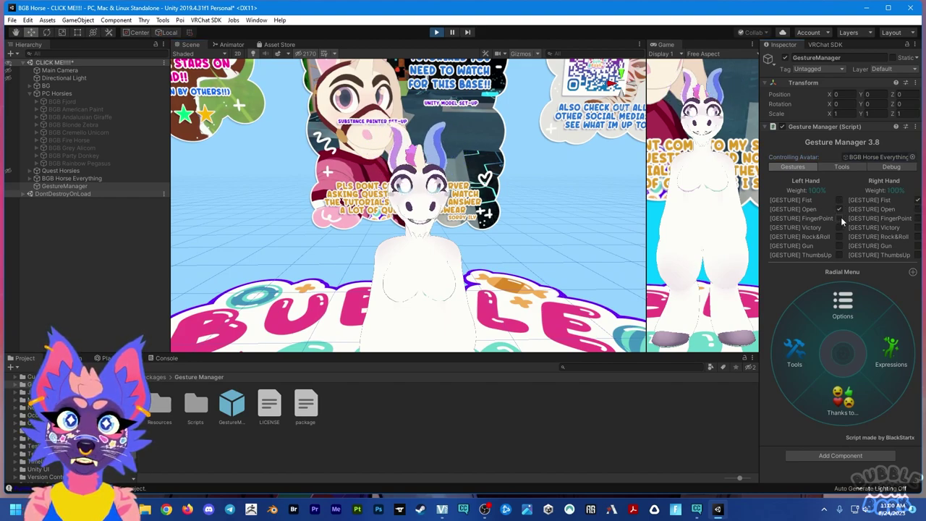
click(918, 209)
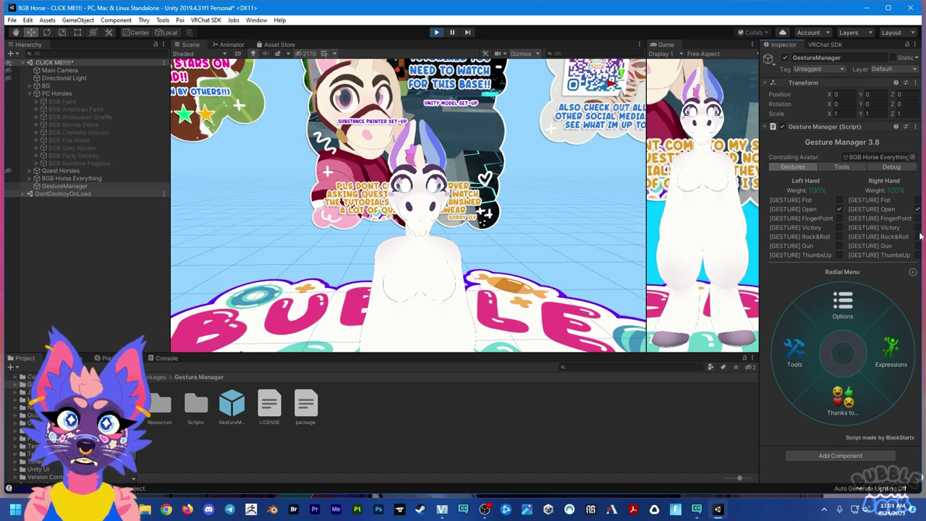
click(839, 246)
click(917, 246)
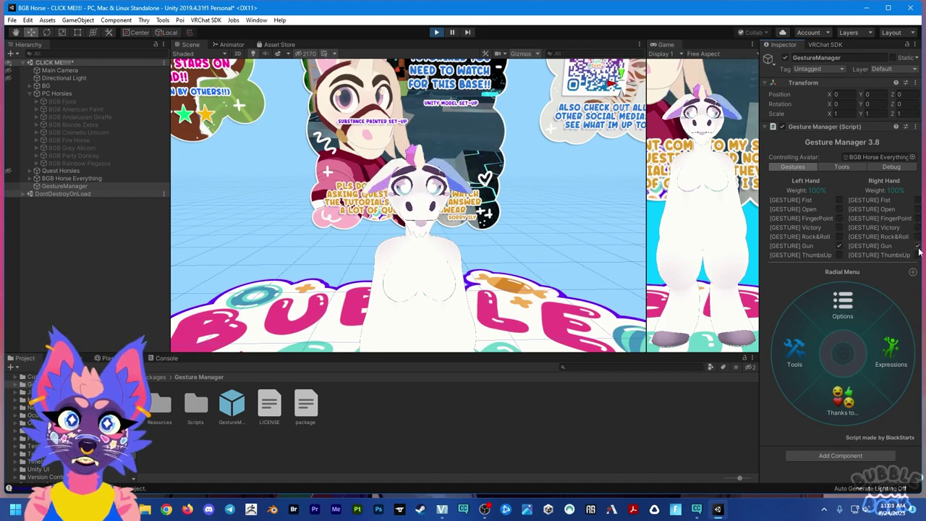
click(916, 246)
click(840, 246)
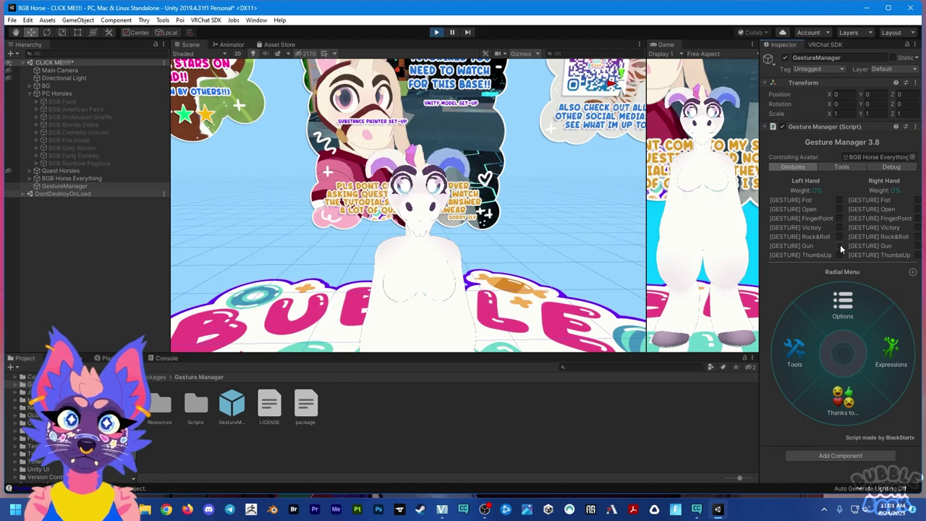
Test the avatar's movement with the Locomotion controls in the Gesture Manager options
click(842, 304)
click(798, 335)
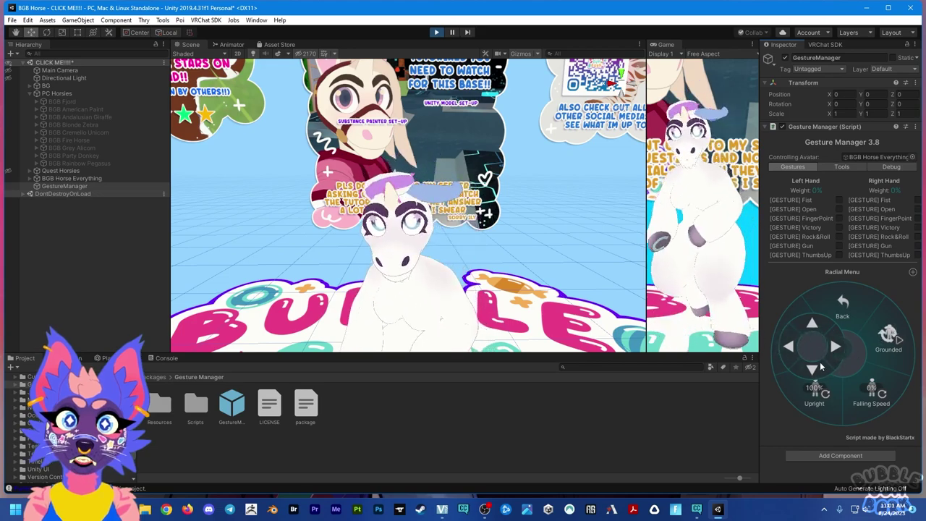
click(842, 305)
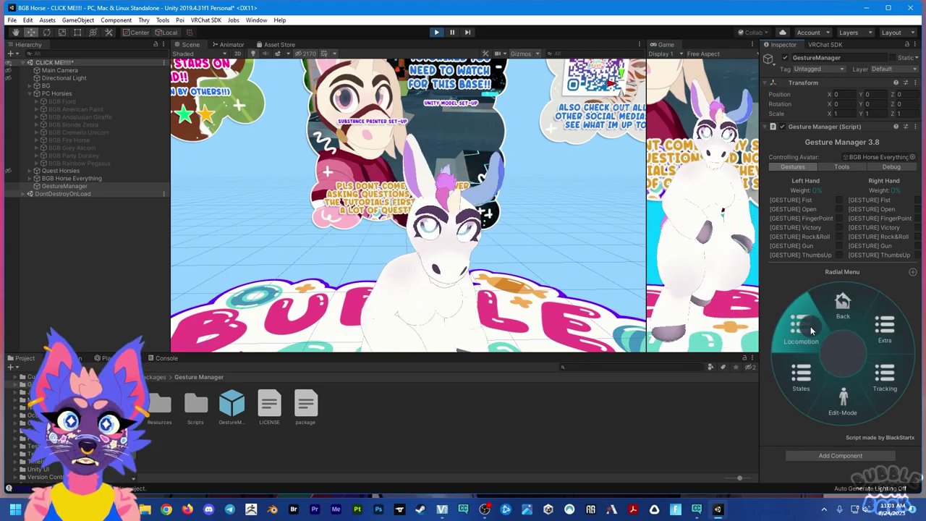
Review the Appearance toggles among the avatar's expressions without changing any of them
click(842, 304)
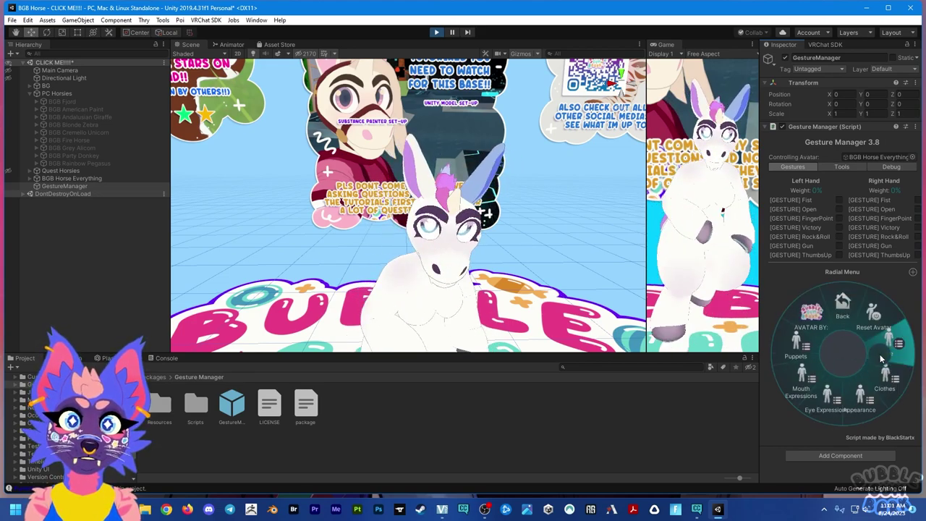
click(876, 389)
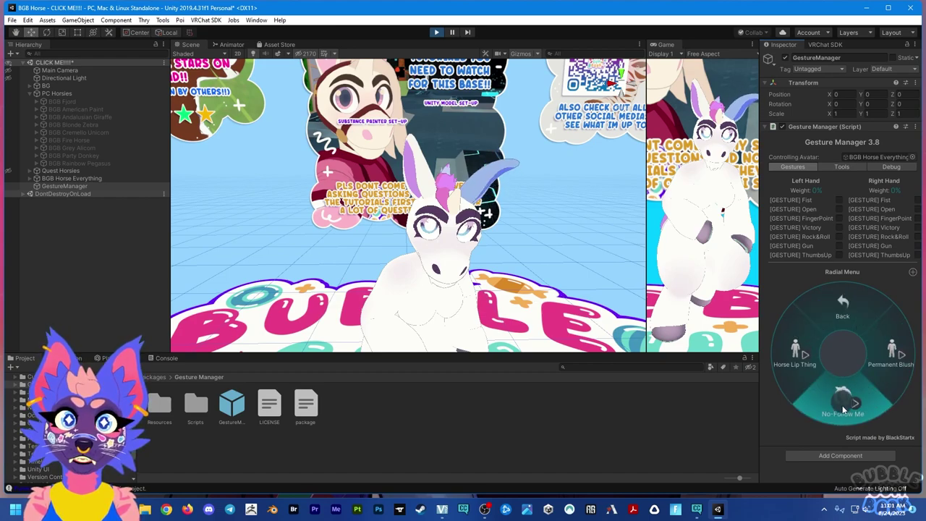
click(845, 307)
Try the avatar's Ear Puppet and examine the Wings Folded control among the puppets
click(807, 352)
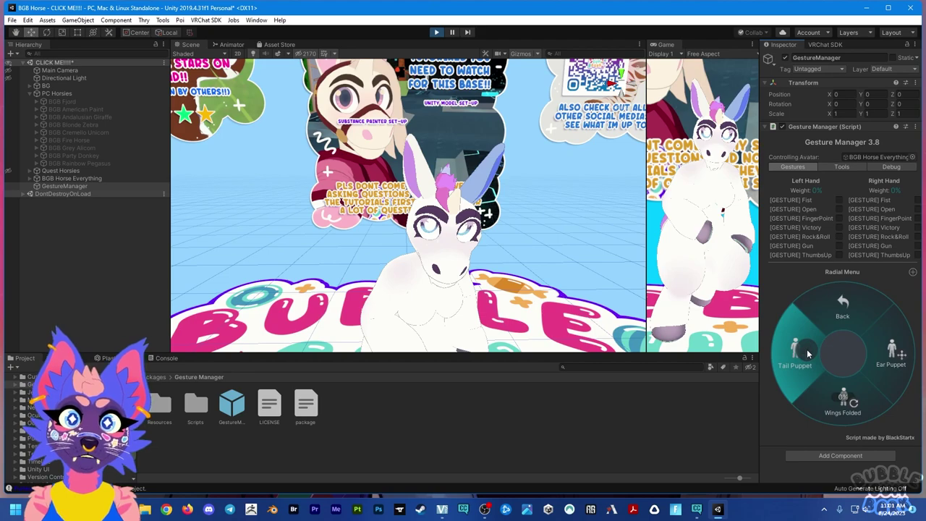
click(891, 353)
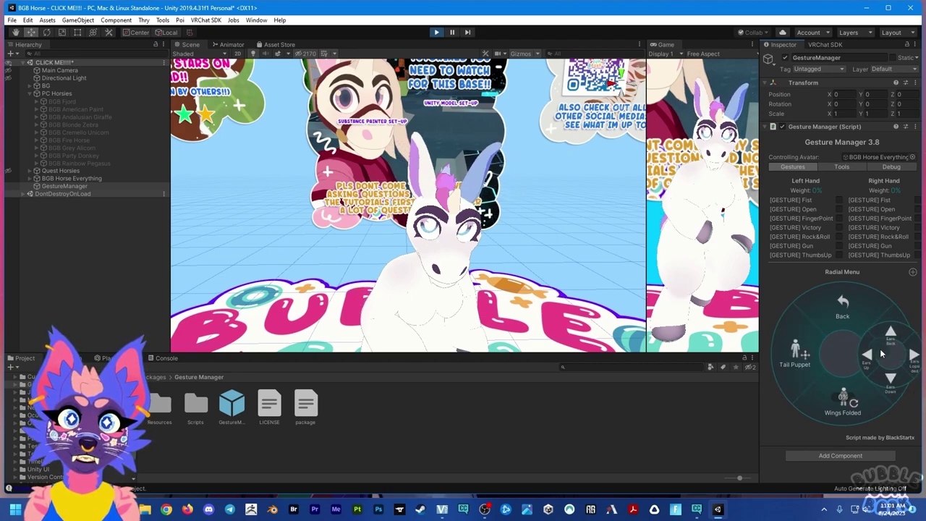
click(851, 346)
click(842, 398)
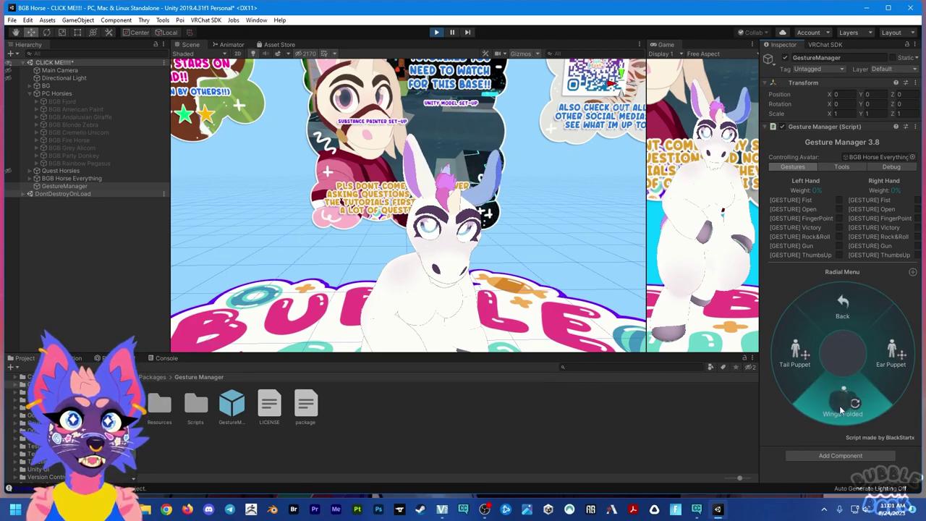
click(846, 307)
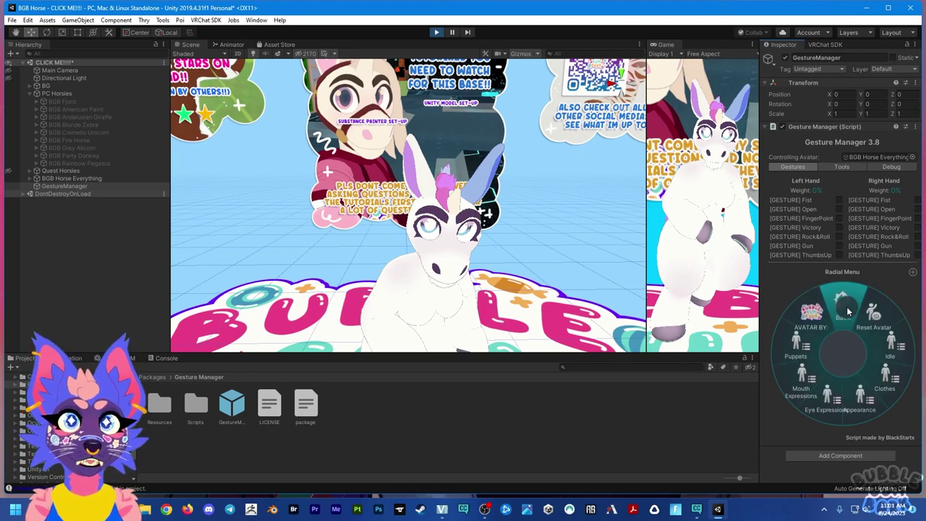
Test the T-Shirt, Tank Top, Shorts and Hoodie clothing toggles on the avatar, switching each one off again
click(877, 370)
click(883, 369)
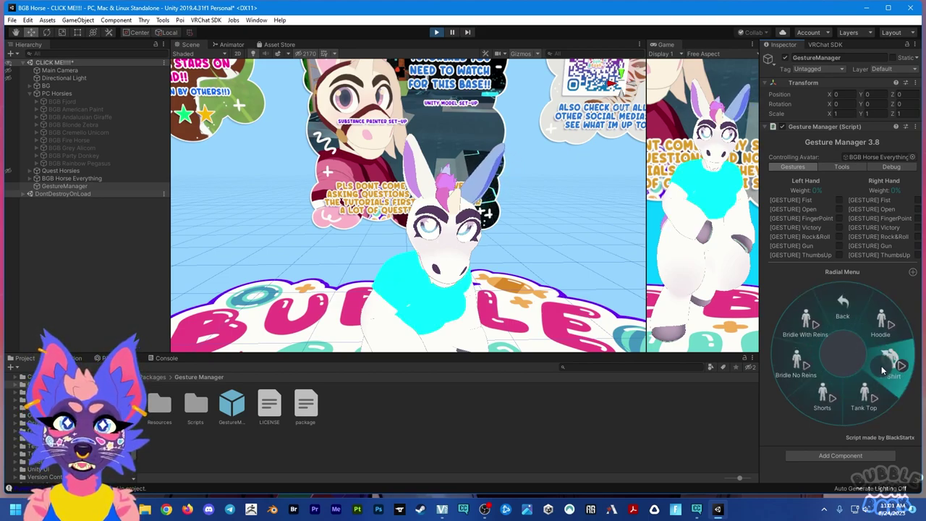
click(882, 371)
click(878, 376)
click(863, 396)
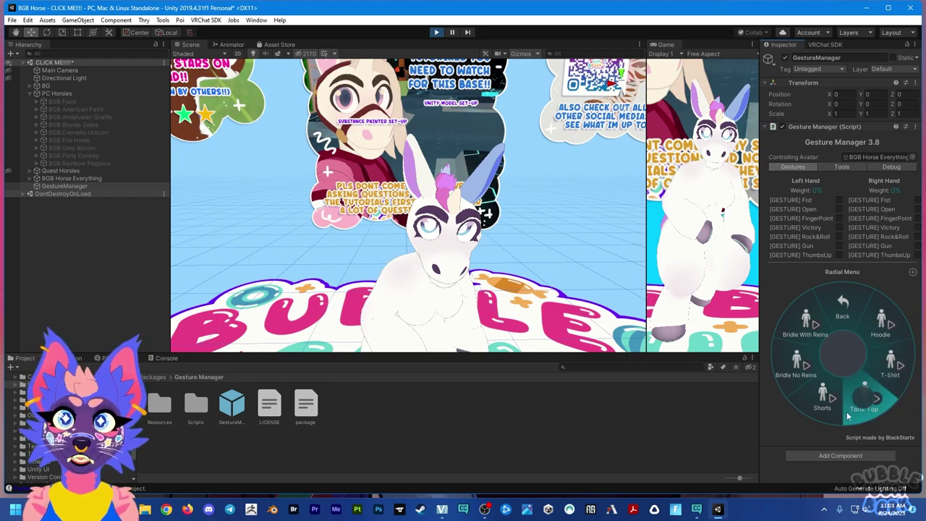
click(831, 410)
click(829, 409)
click(876, 325)
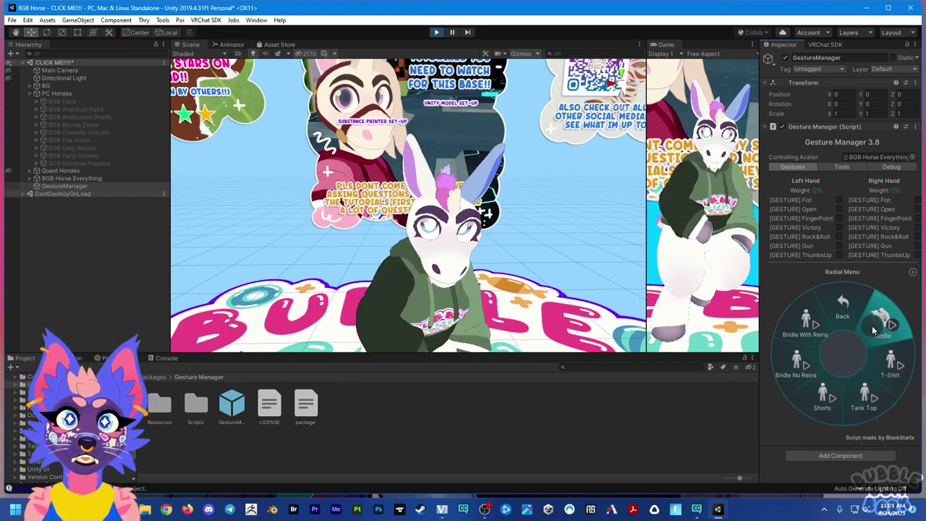
click(873, 330)
Test the Bridle With Reins and Bridle No Reins toggles, leaving the avatar without a bridle
click(802, 335)
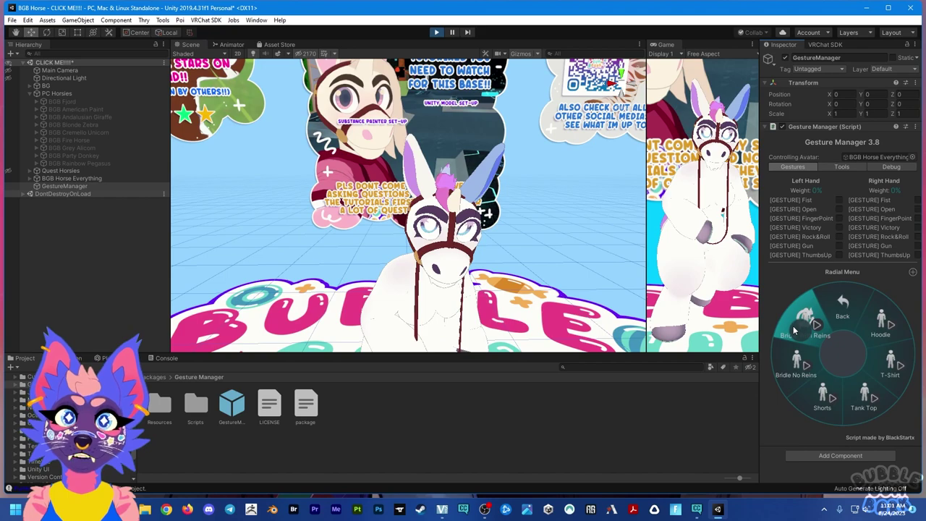
click(794, 340)
click(795, 339)
click(798, 342)
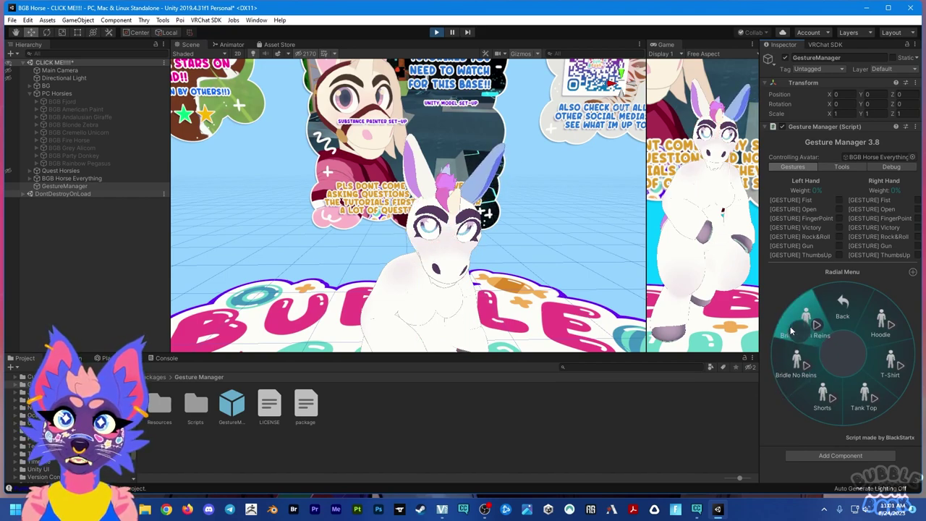
click(792, 367)
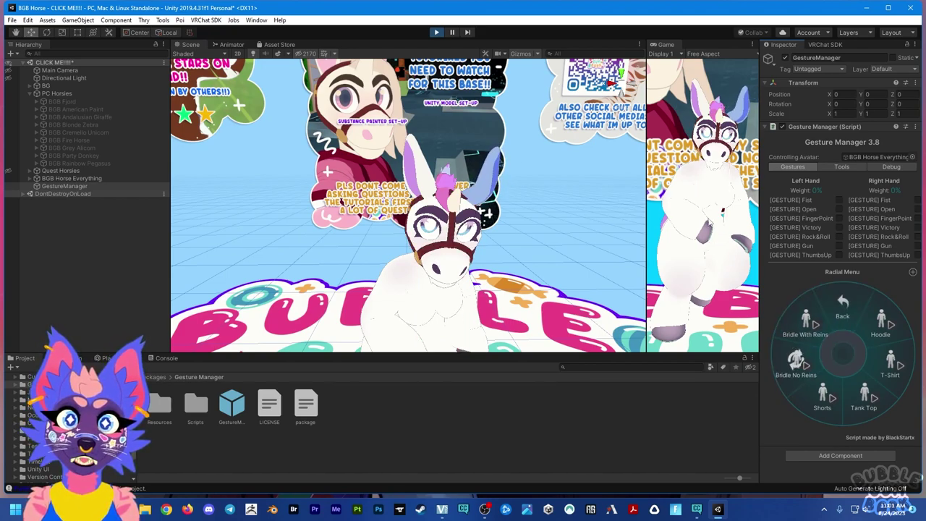
click(803, 330)
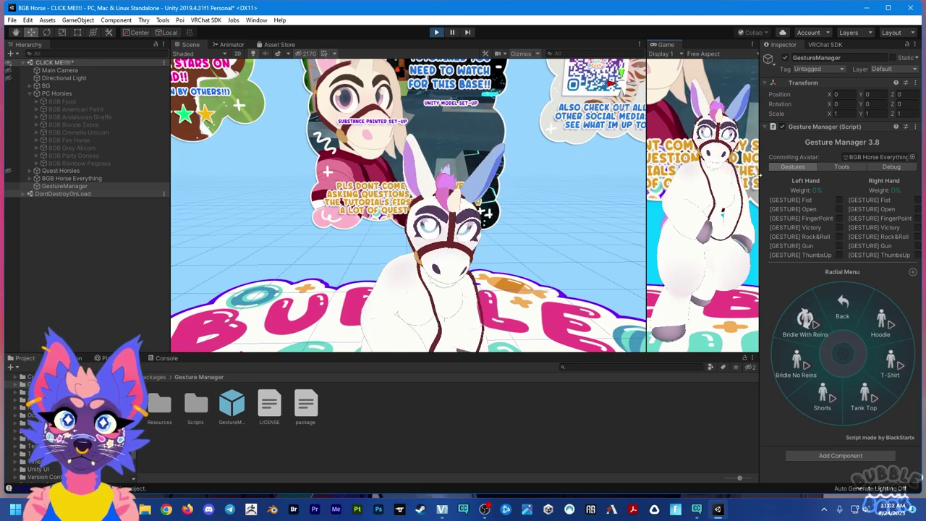
click(812, 334)
click(844, 307)
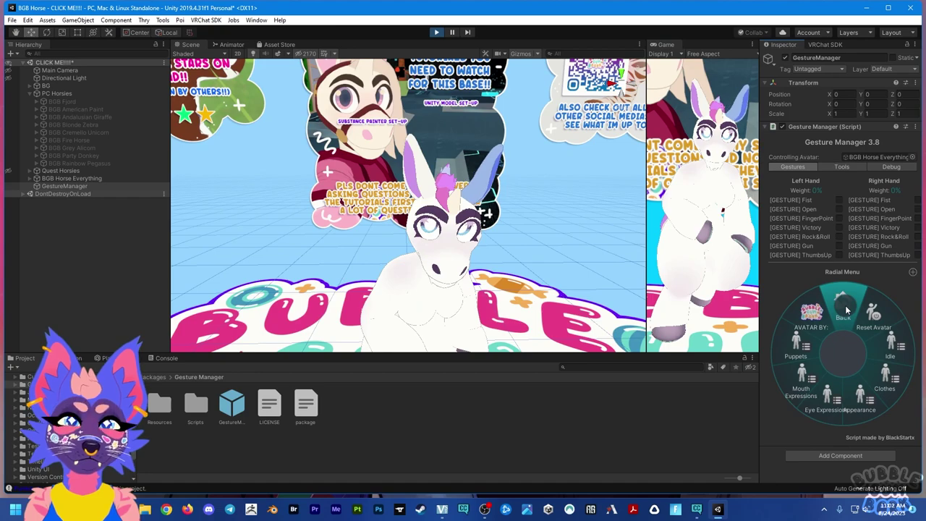
Review the avatar's Idle toggles and return to the start of the radial menu
click(890, 348)
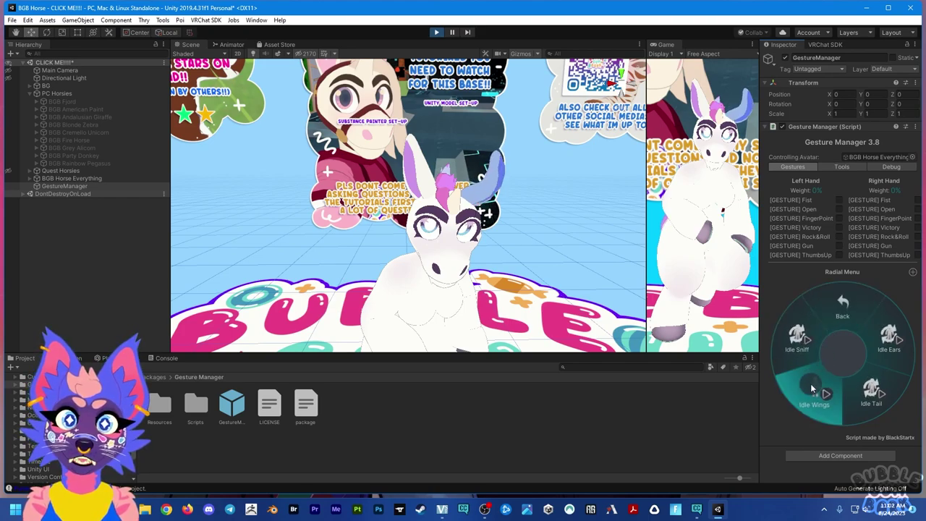
click(843, 304)
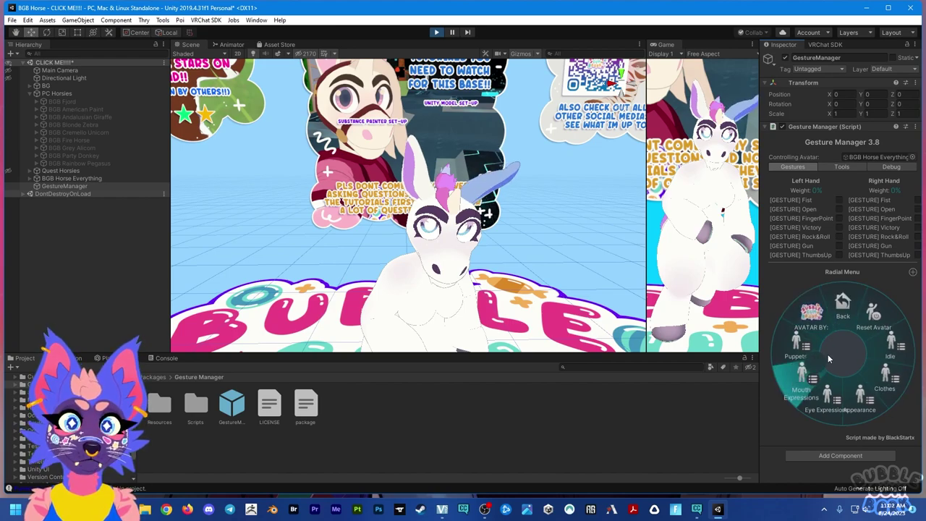
click(844, 307)
click(850, 321)
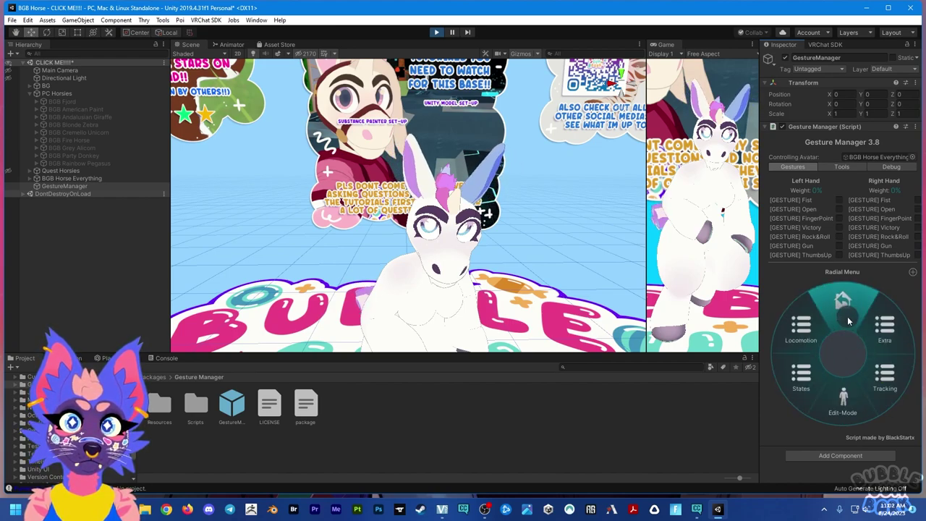
click(850, 320)
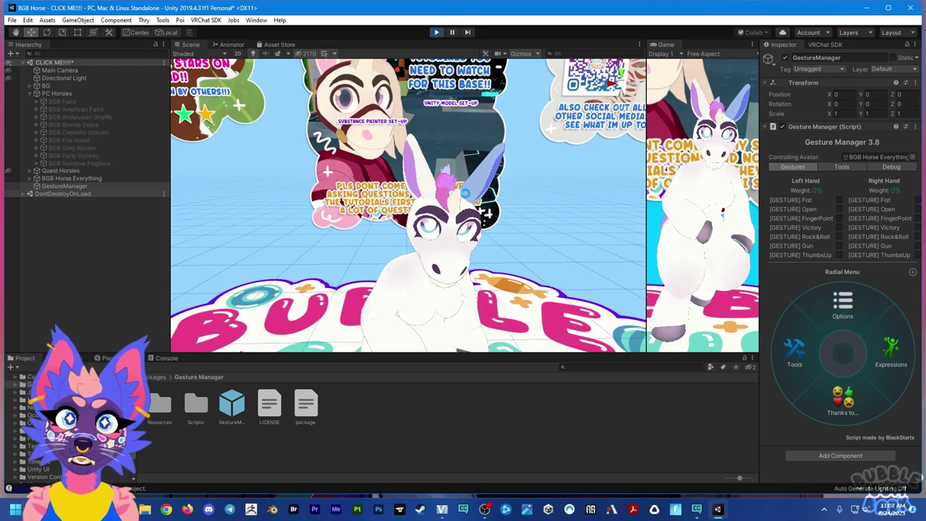
Exit play mode and delete the GestureManager object from the scene
key(ctrl+p)
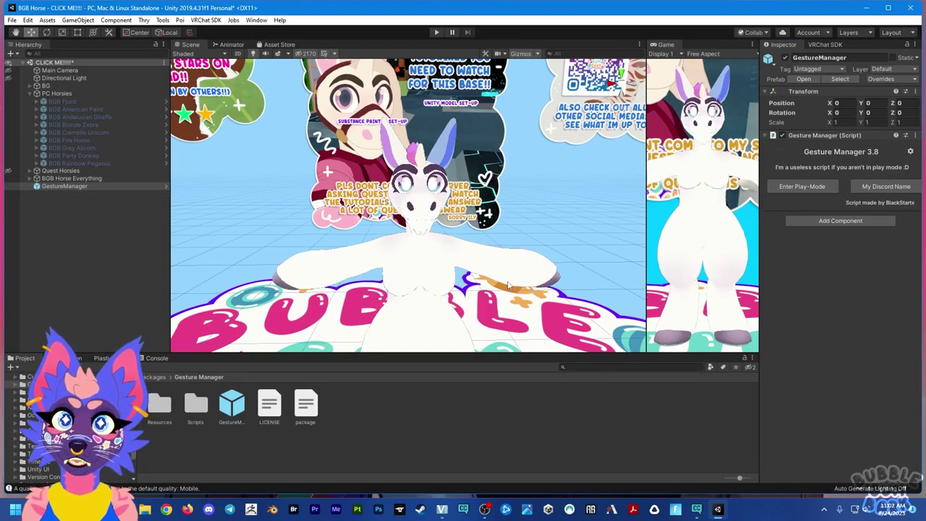
click(100, 186)
key(Delete)
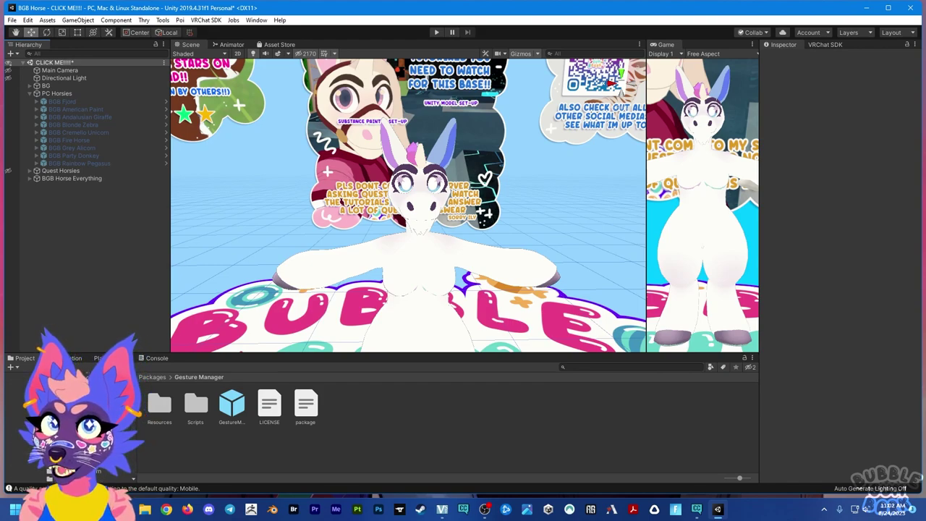
Select the BGB Horse Everything avatar and frame its body in the scene view
click(91, 180)
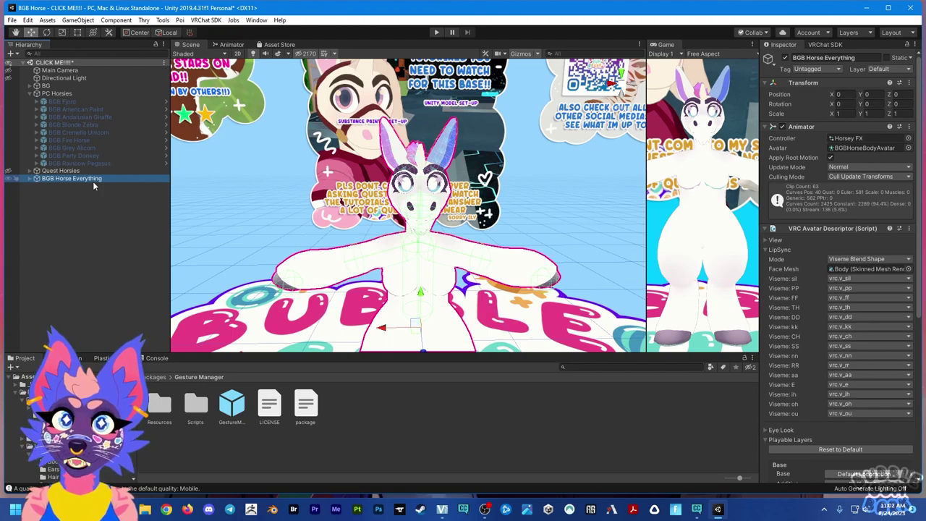
scroll(398, 284, down, 2)
scroll(420, 244, up, 2)
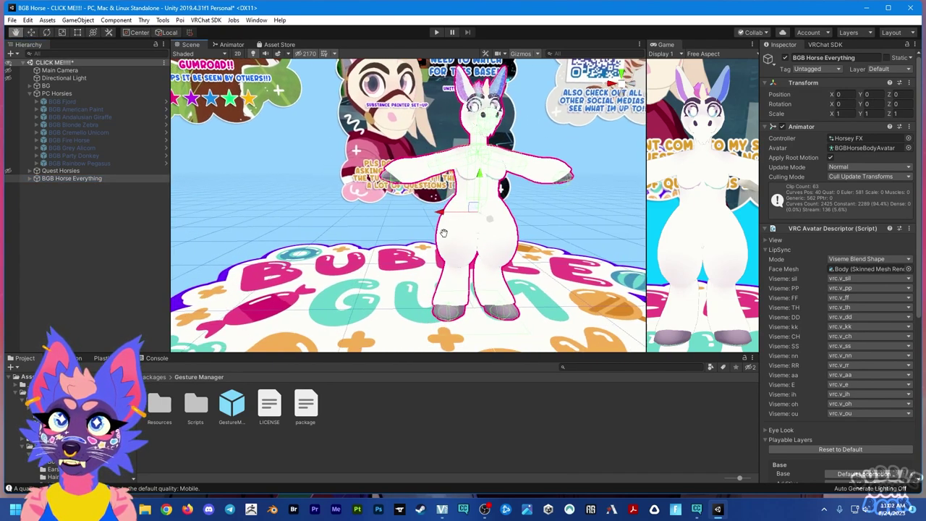
alt+drag(420, 243, 437, 236)
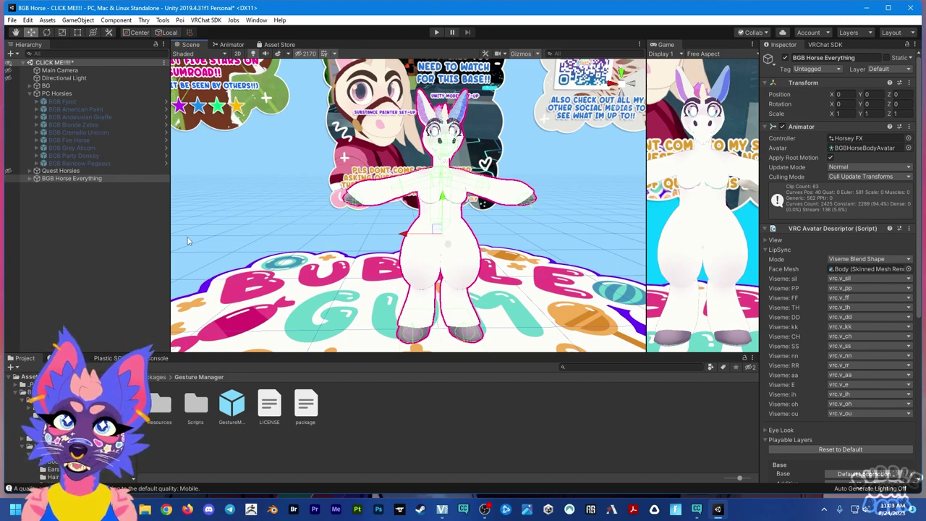
alt+drag(427, 273, 434, 197)
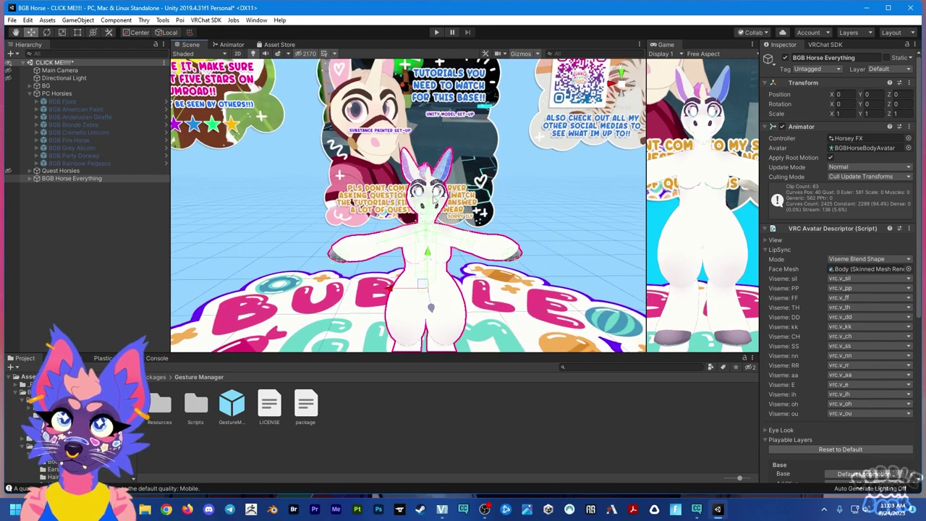
Check the avatar list in the VRChat SDK Builder and rename the selected avatar to BGB Horse Video
click(829, 45)
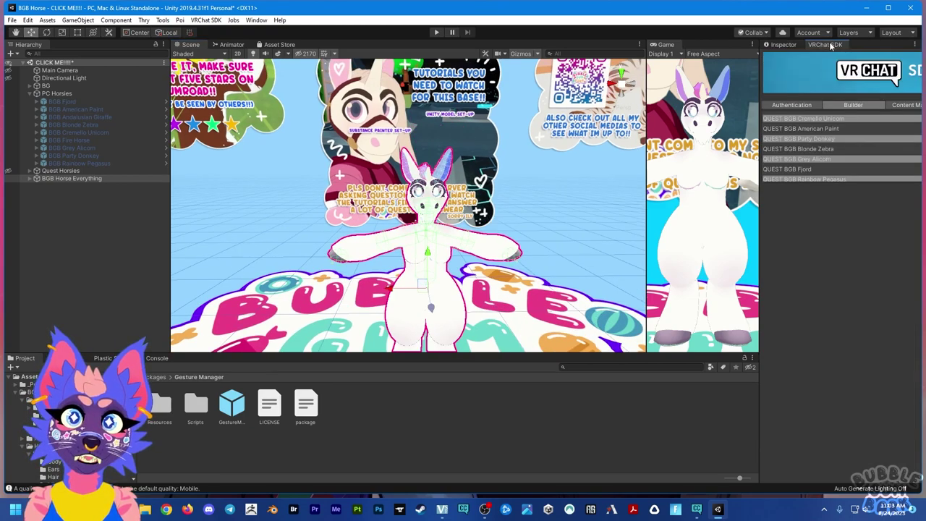
scroll(797, 141, down, 2)
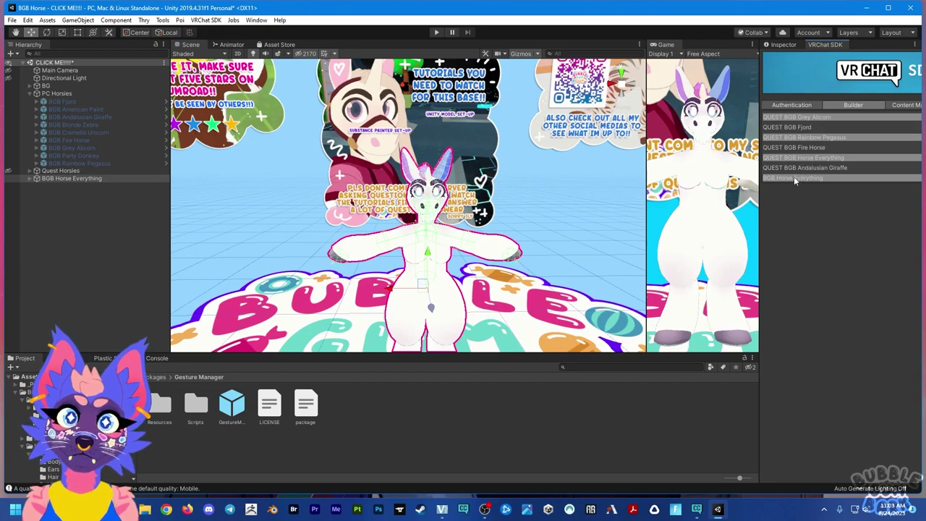
click(783, 45)
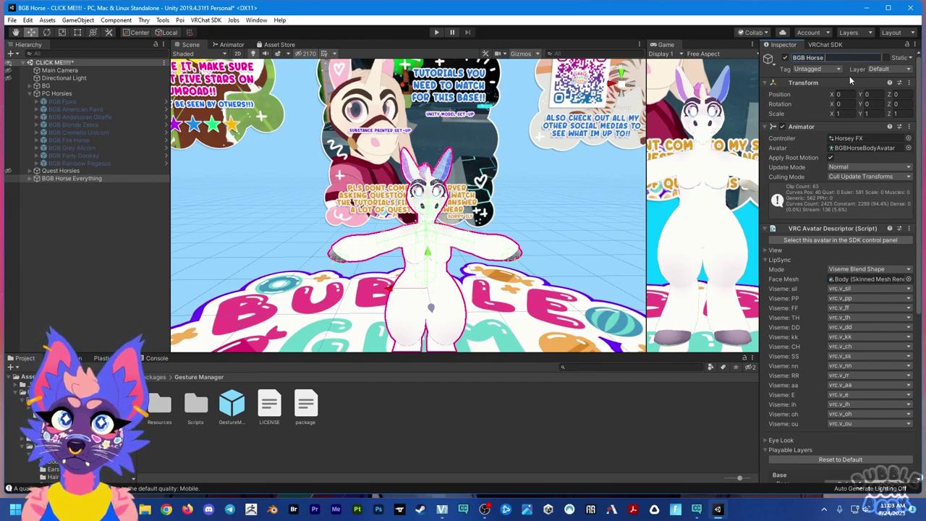
key(Return)
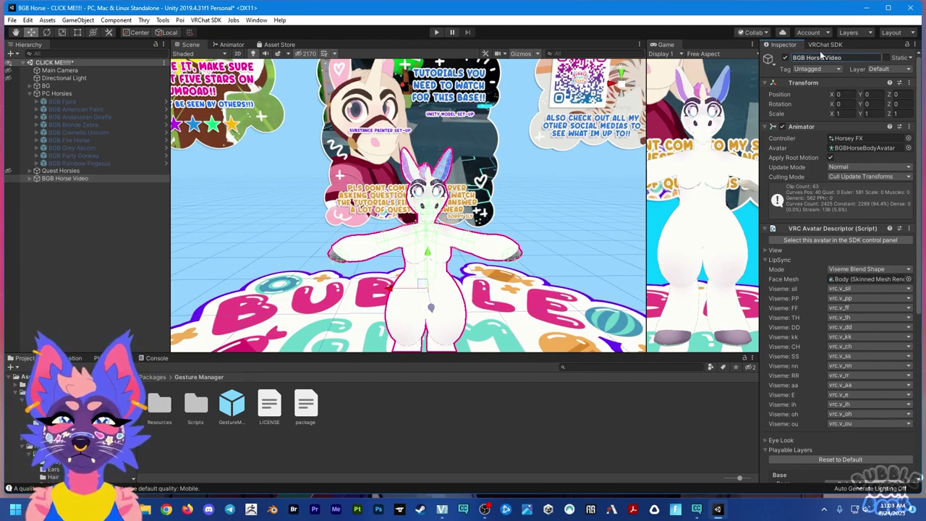
Choose BGB Horse Video in the VRChat SDK Builder and auto-fix its mipmapped textures that lack Streaming Mip Maps
click(821, 45)
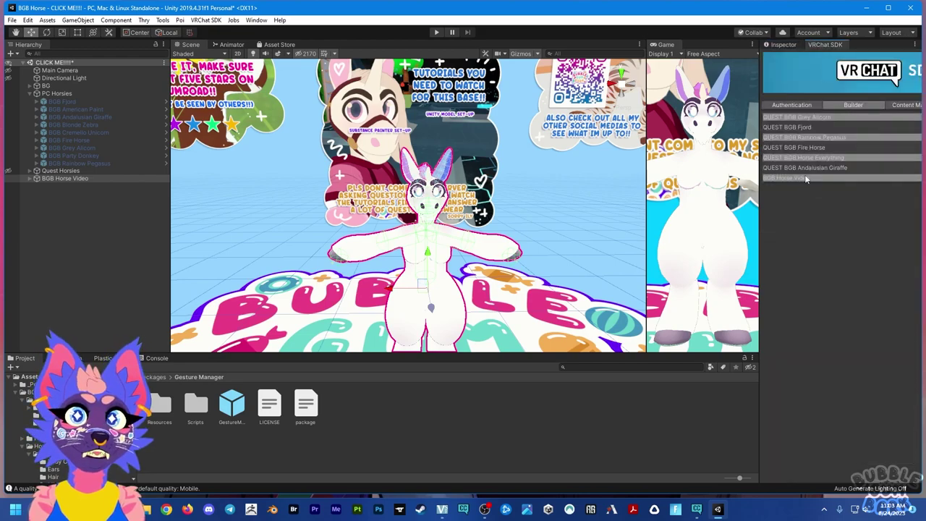
click(806, 179)
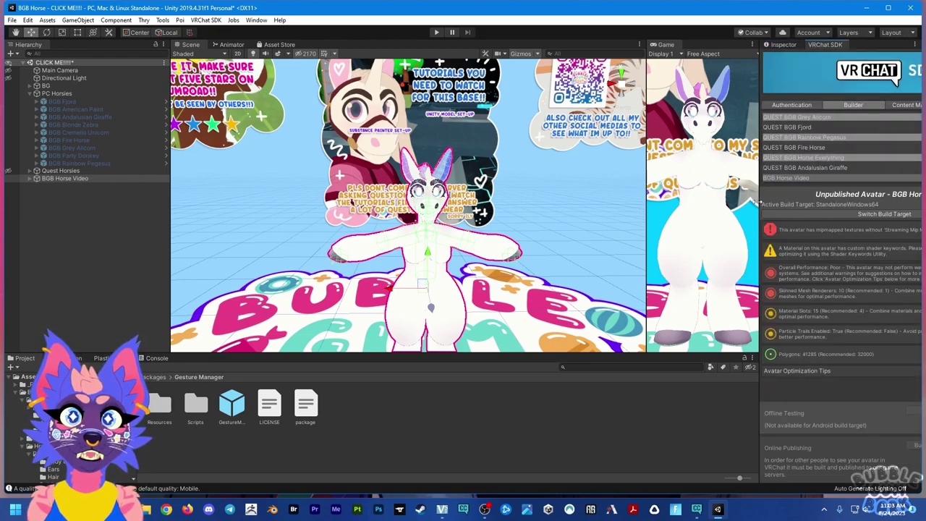
drag(759, 204, 662, 208)
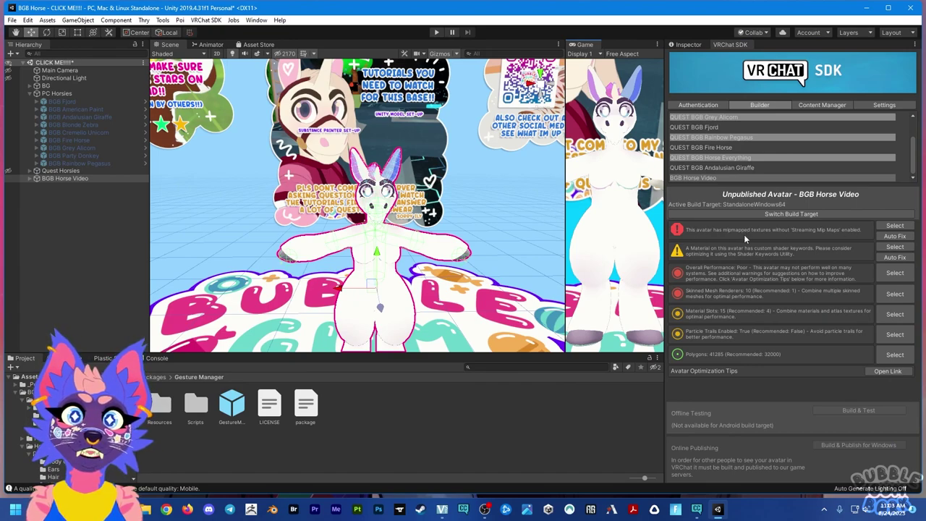
click(893, 236)
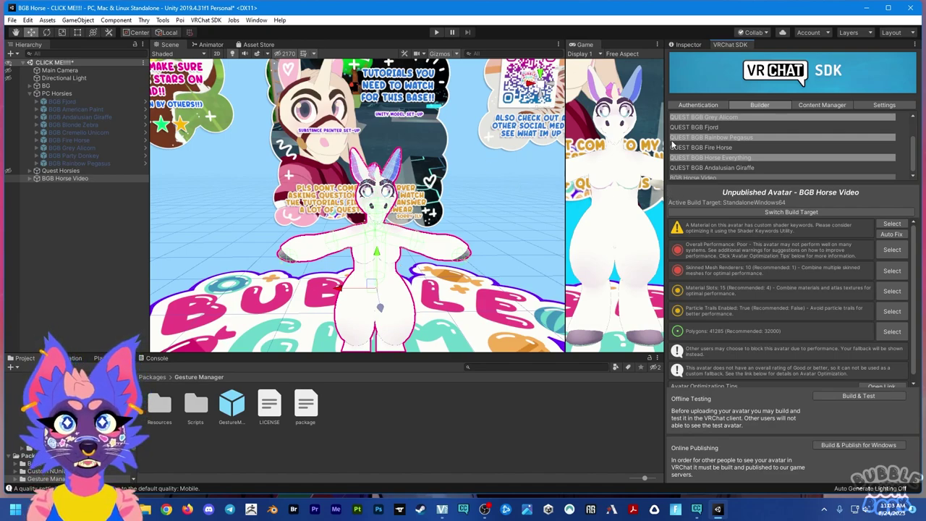
Collapse the PC Horsies group and deactivate it in the scene
click(103, 201)
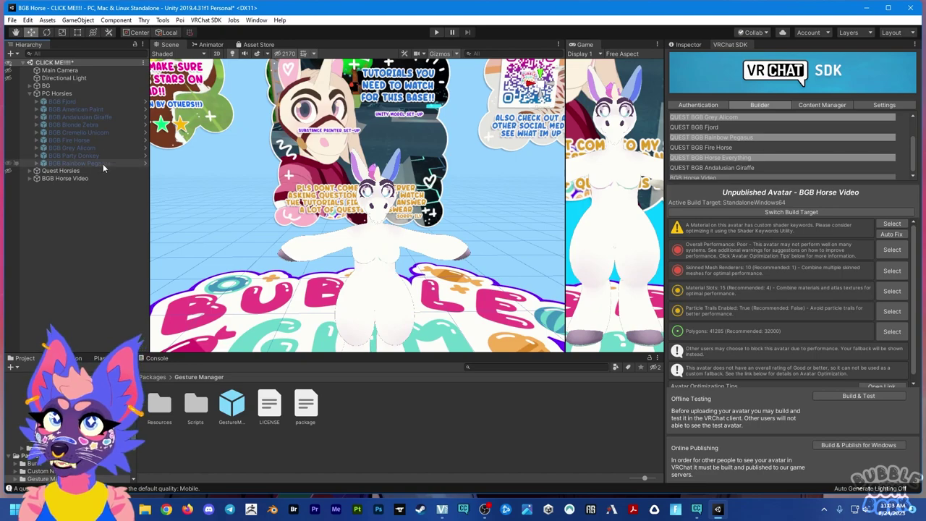
click(56, 93)
click(31, 94)
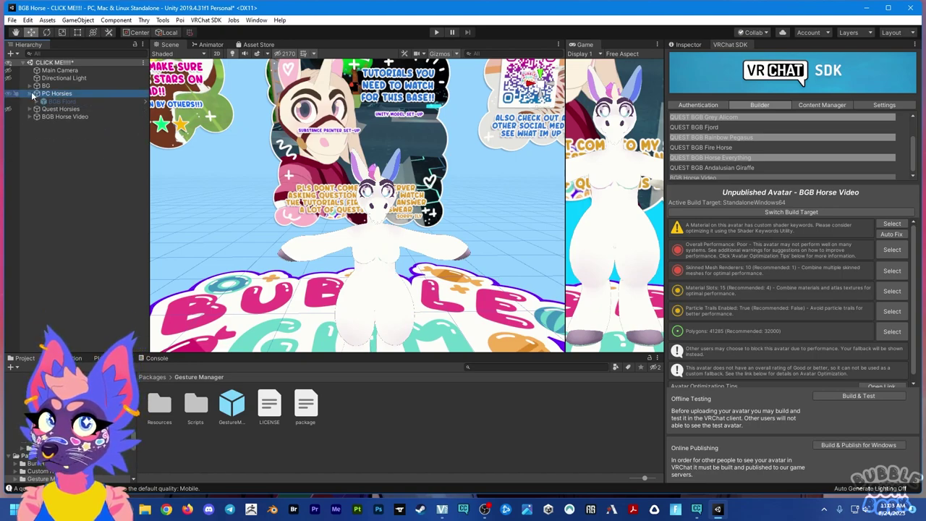
click(674, 45)
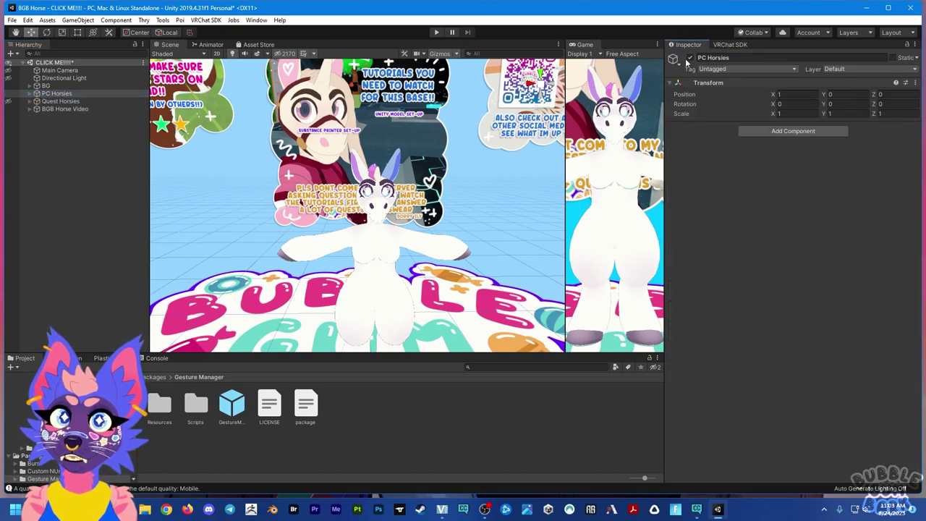
click(691, 58)
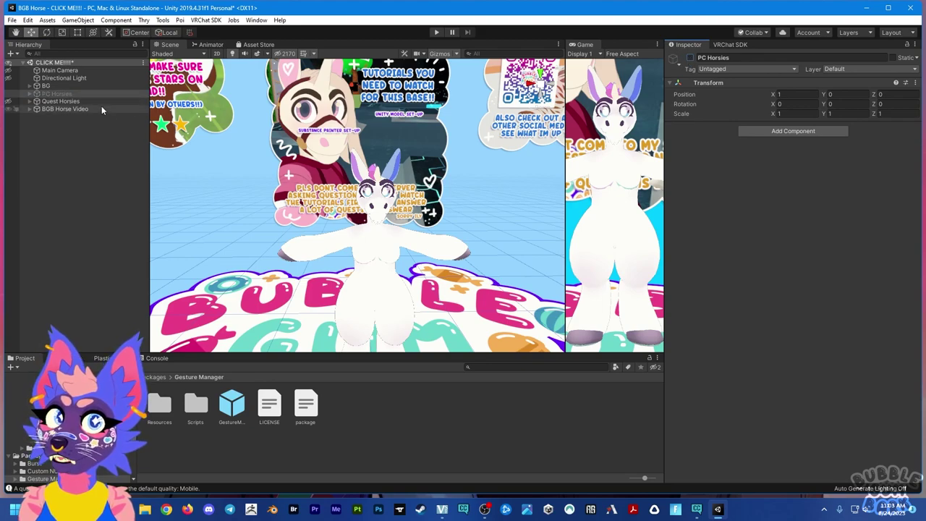
Deactivate the Quest Horsies group in the scene
click(101, 102)
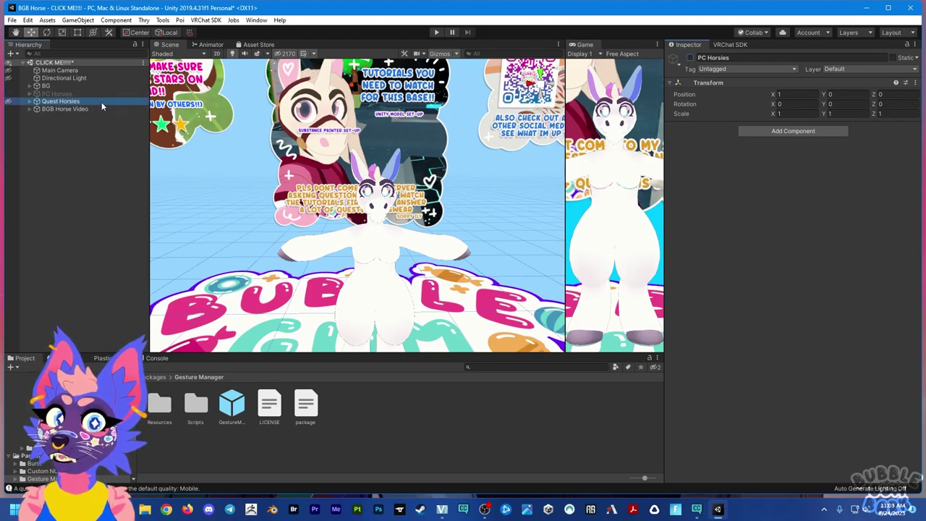
click(9, 95)
click(691, 57)
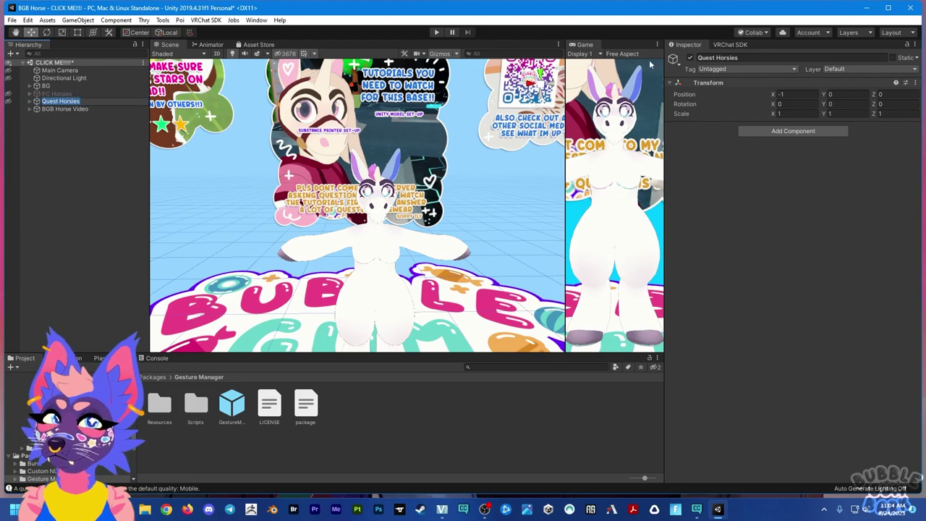
scroll(391, 227, down, 2)
scroll(376, 230, down, 2)
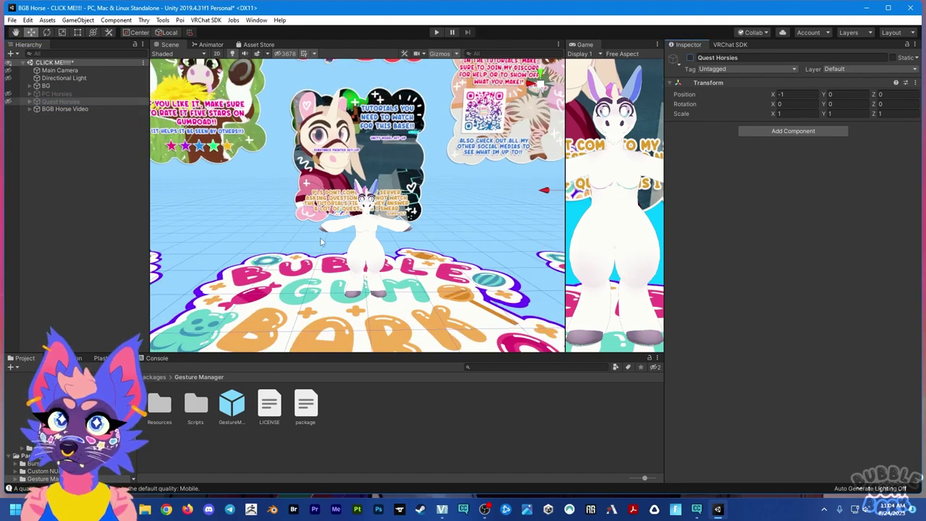
scroll(385, 250, up, 1)
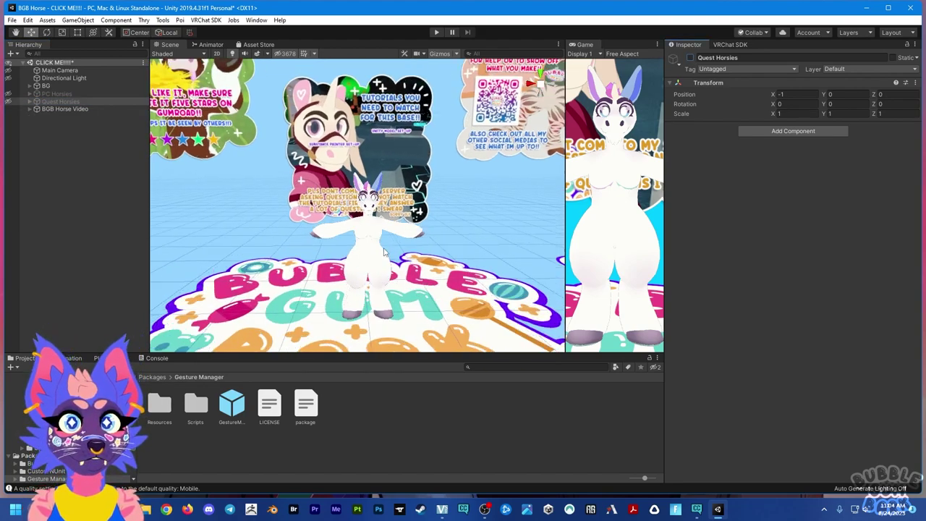
scroll(385, 250, up, 2)
Duplicate the BGB Horse Video avatar and rename the copy Quest BGB Horse Video (1)
click(90, 110)
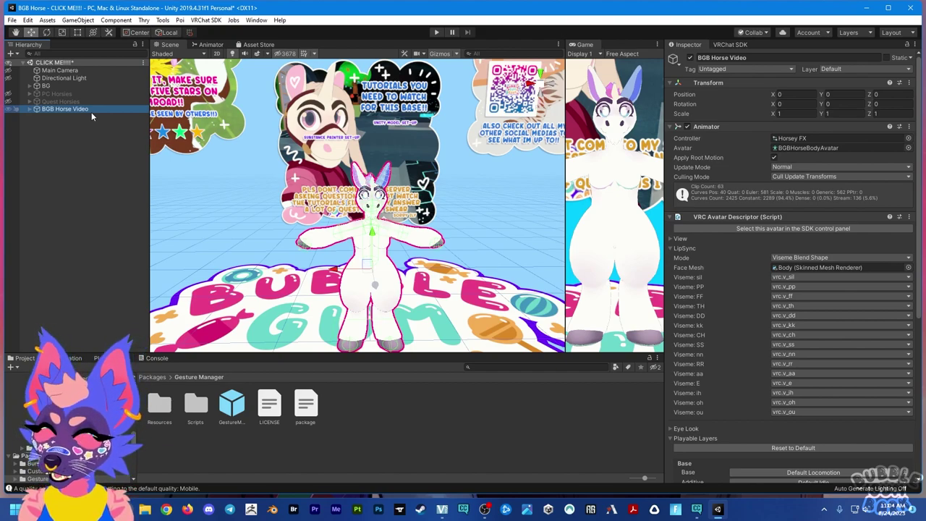
click(71, 145)
click(94, 111)
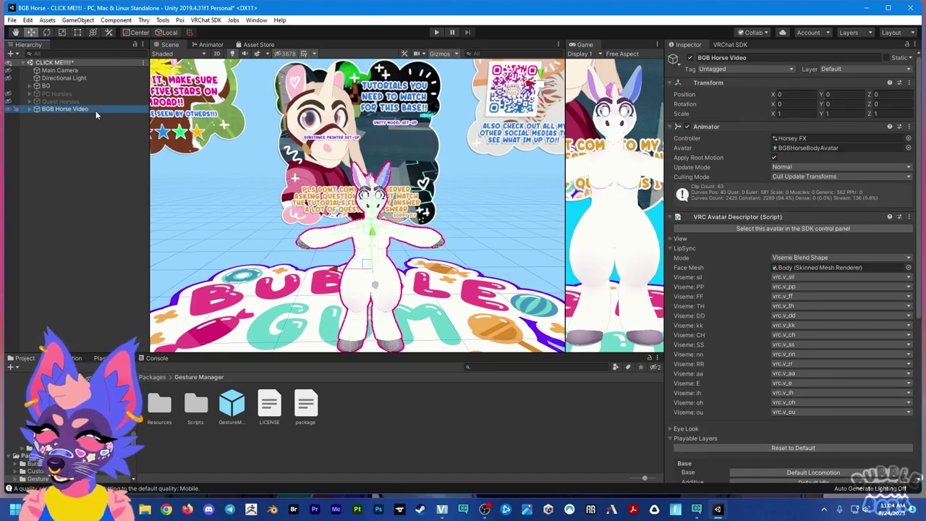
key(ctrl+d)
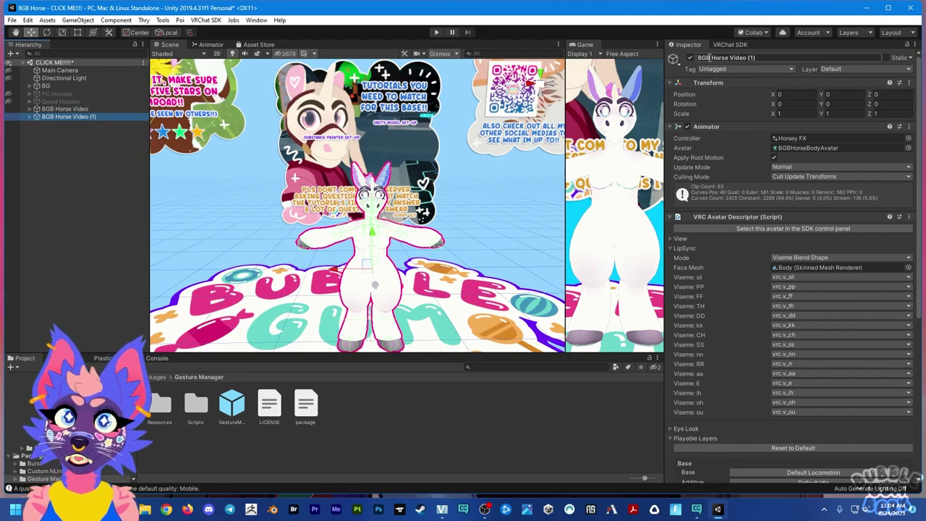
click(709, 58)
click(699, 57)
text(Quest)
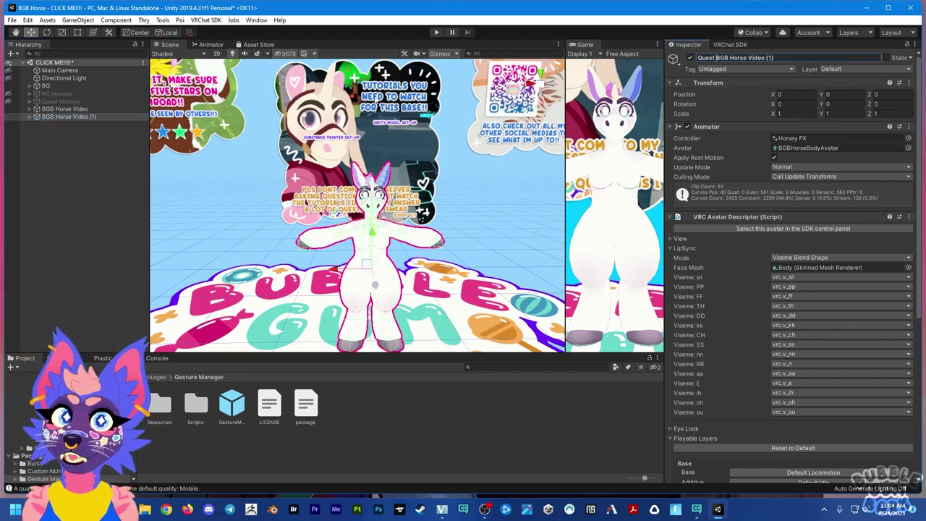
click(68, 116)
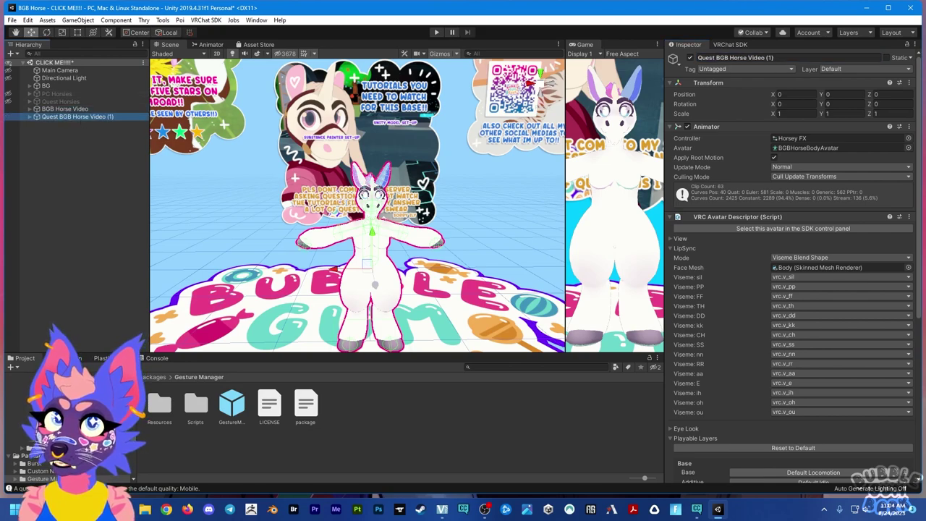
Check the Quest copy's Pipeline Manager and browse the uploaded avatars in the SDK's Content Manager
scroll(816, 324, down, 5)
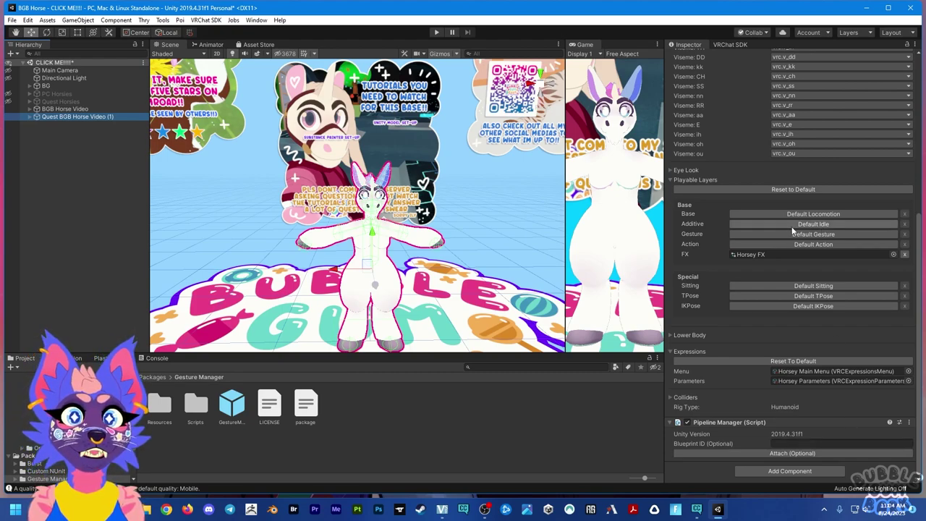
click(745, 46)
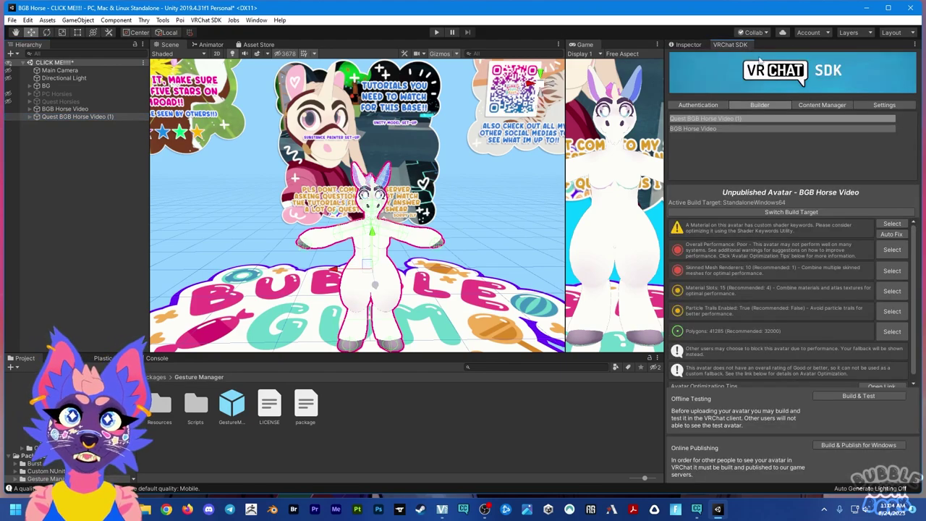
click(822, 105)
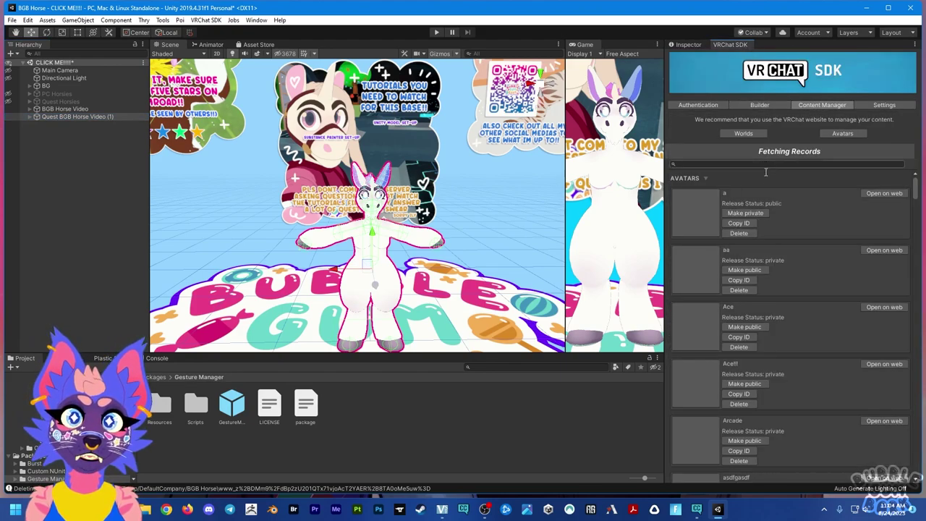
scroll(772, 317, down, 5)
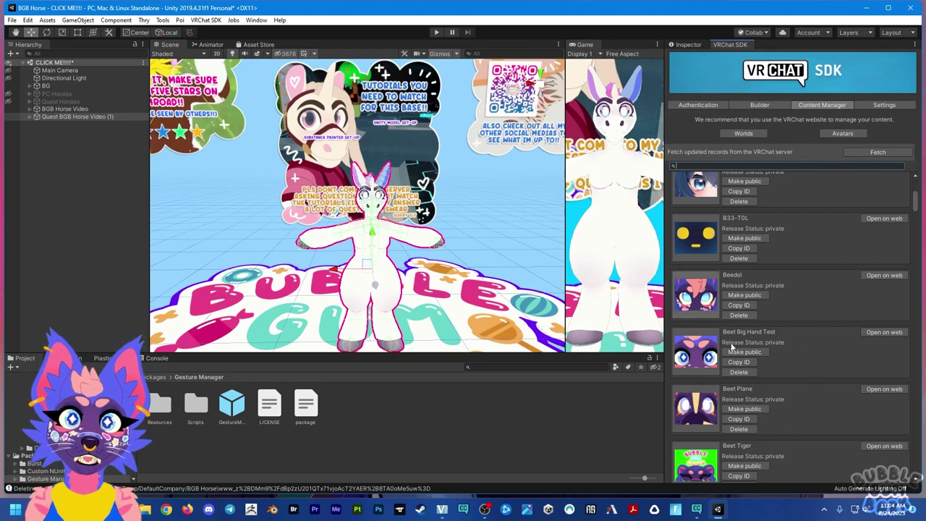
Paste an avatar blueprint ID into the Quest copy's Pipeline Manager and attach it
click(691, 44)
click(797, 443)
key(ctrl+v)
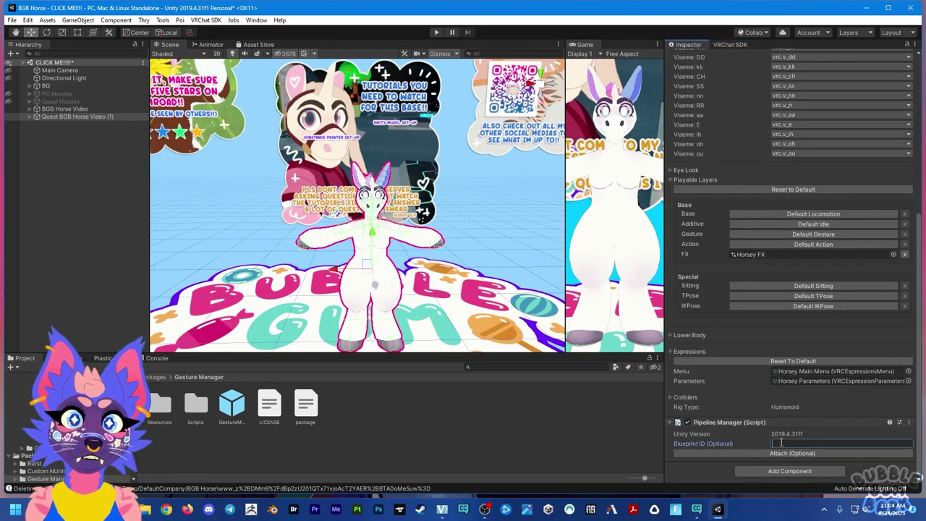
click(780, 453)
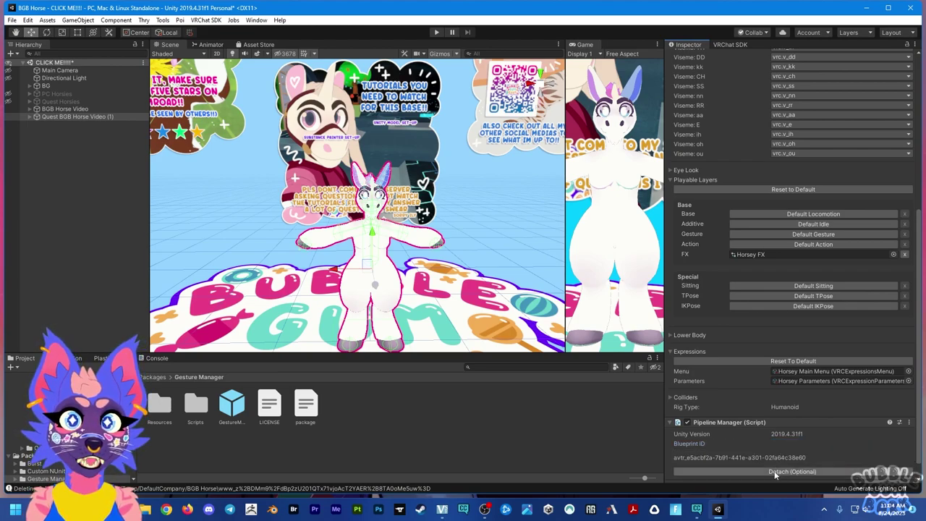
Detach the blueprint ID from the Quest copy and clear its Blueprint ID field
click(775, 472)
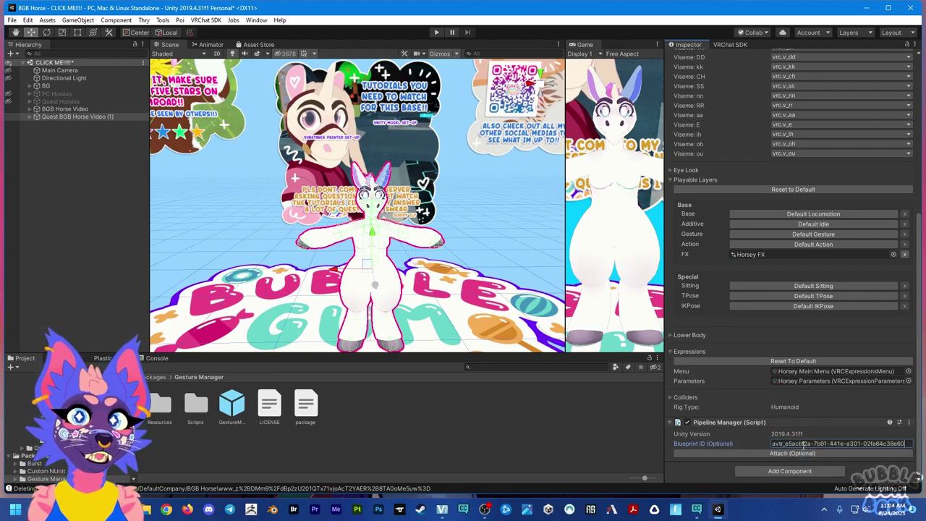
click(803, 443)
key(BackSpace)
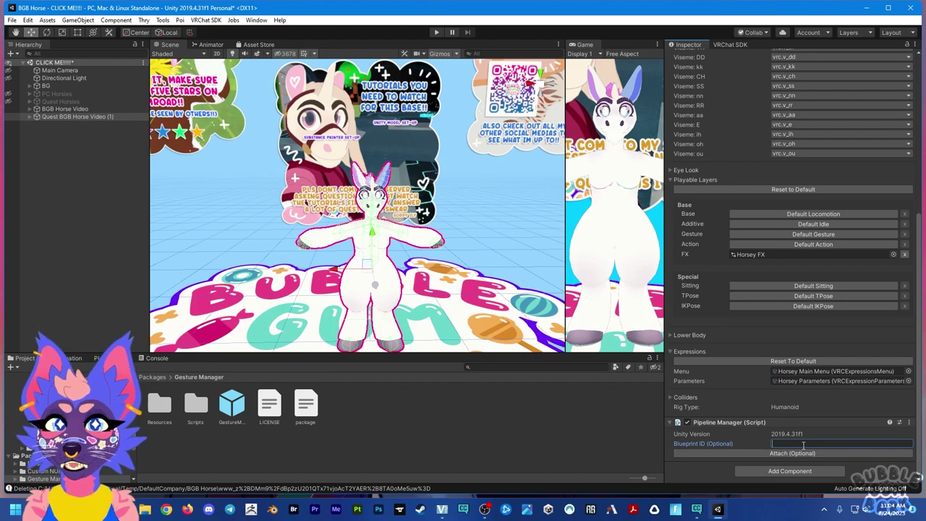
scroll(739, 278, up, 8)
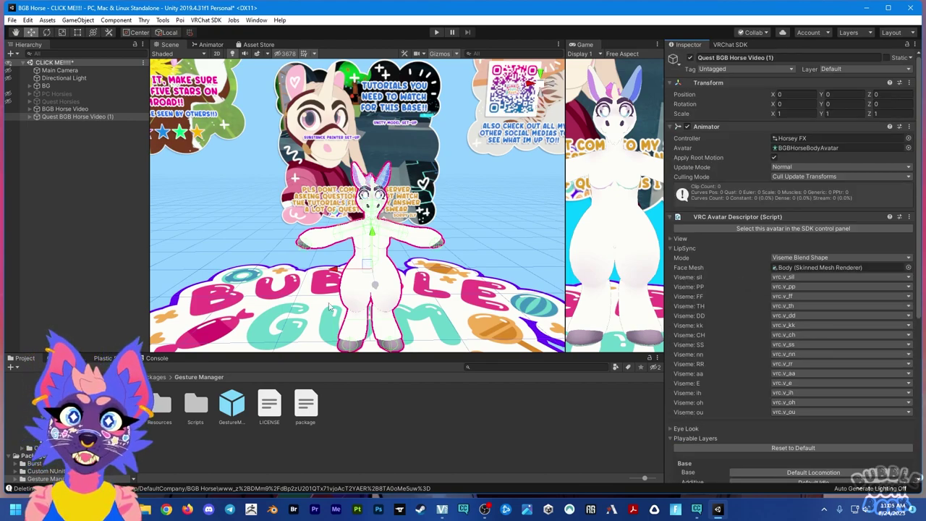
Delete the Horsey High Five particle systems under hand.L and hand.R of the Quest copy, then collapse its hierarchy
click(29, 117)
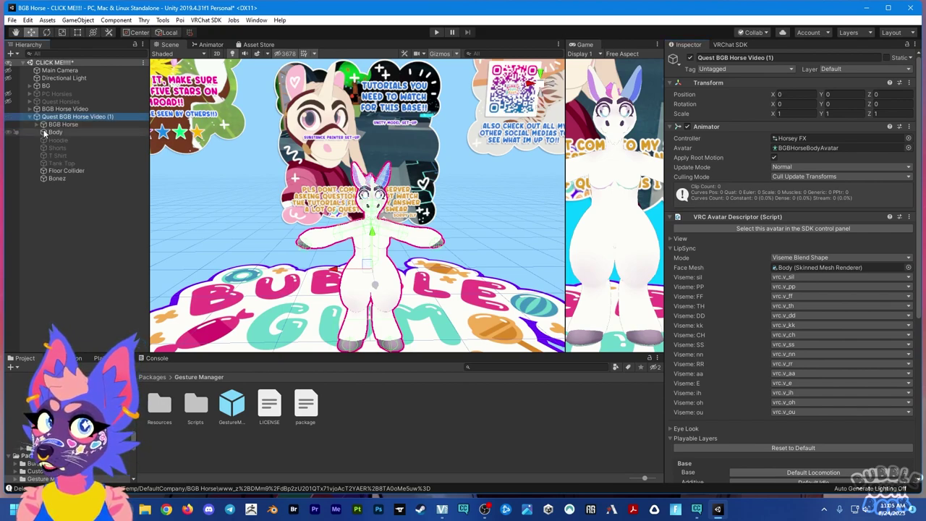
click(36, 124)
click(49, 132)
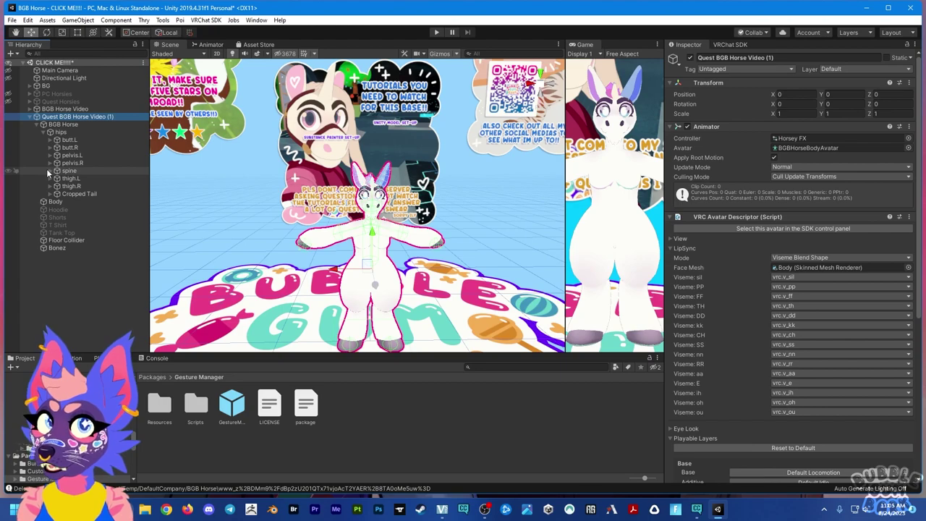
click(57, 171)
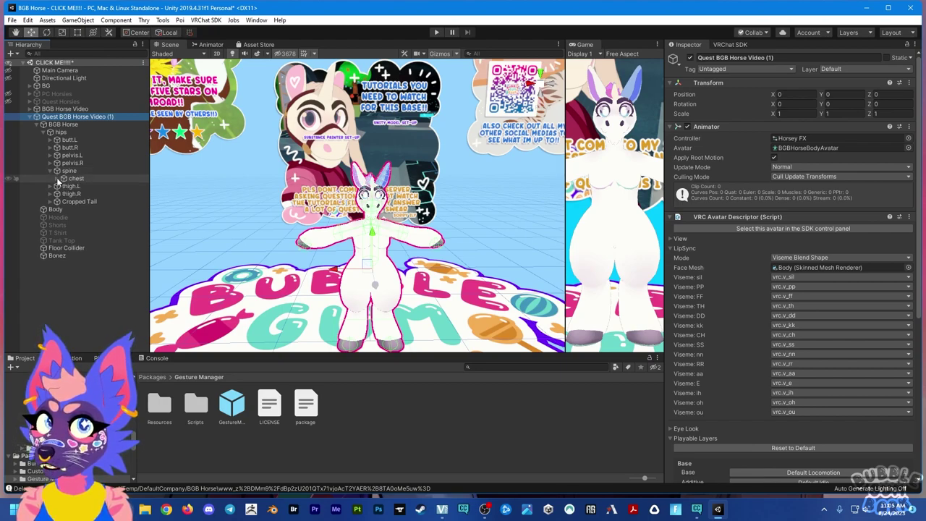
click(64, 178)
alt+click(64, 209)
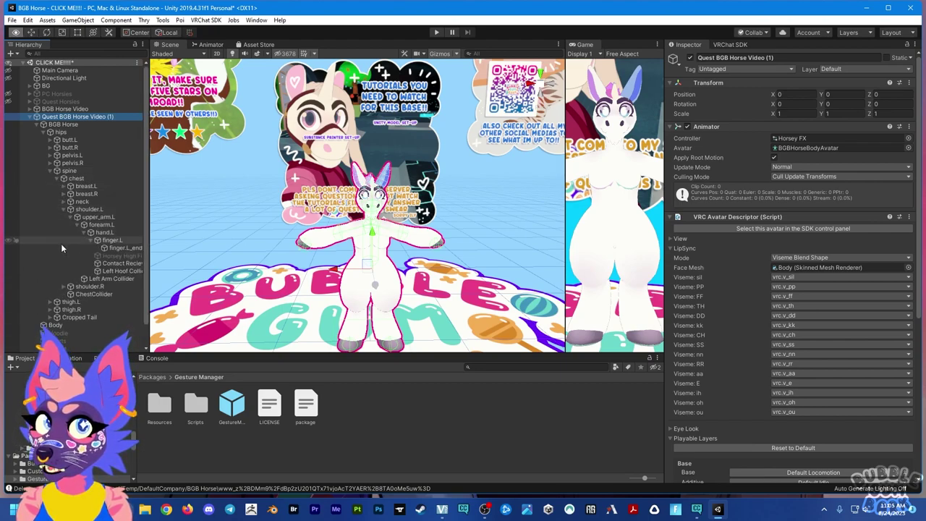
alt+click(64, 286)
click(108, 255)
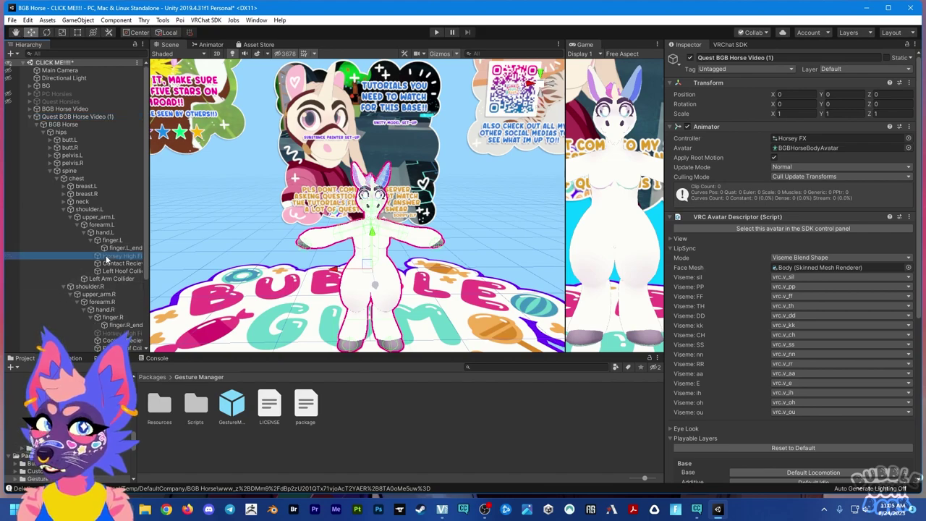
scroll(111, 272, down, 2)
ctrl+click(116, 303)
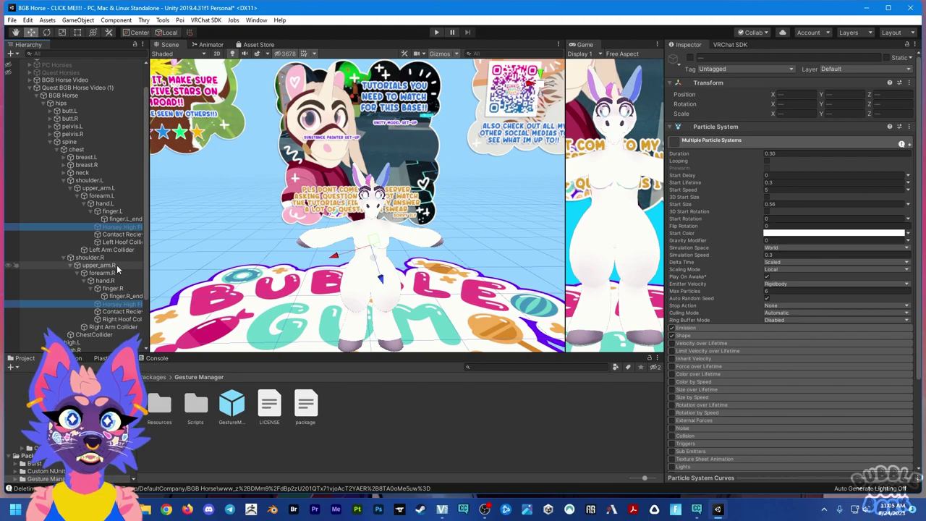
key(Delete)
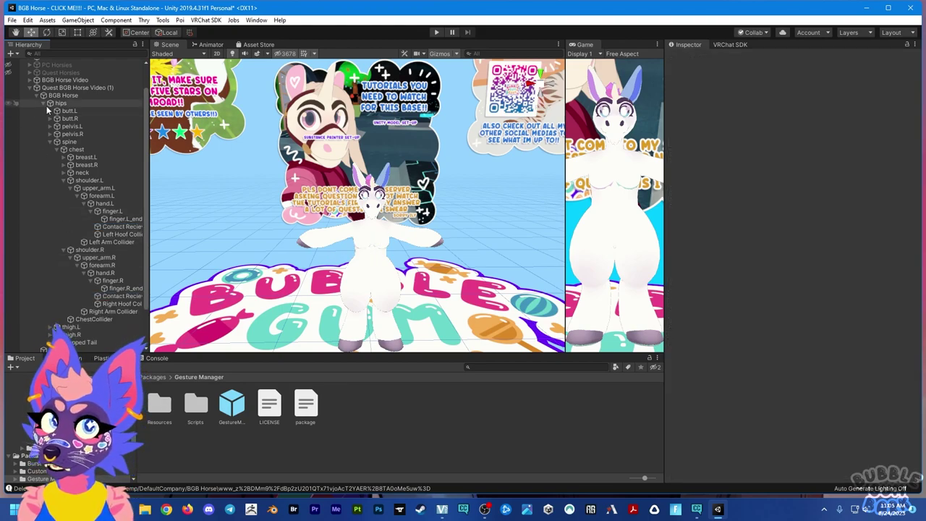
click(32, 88)
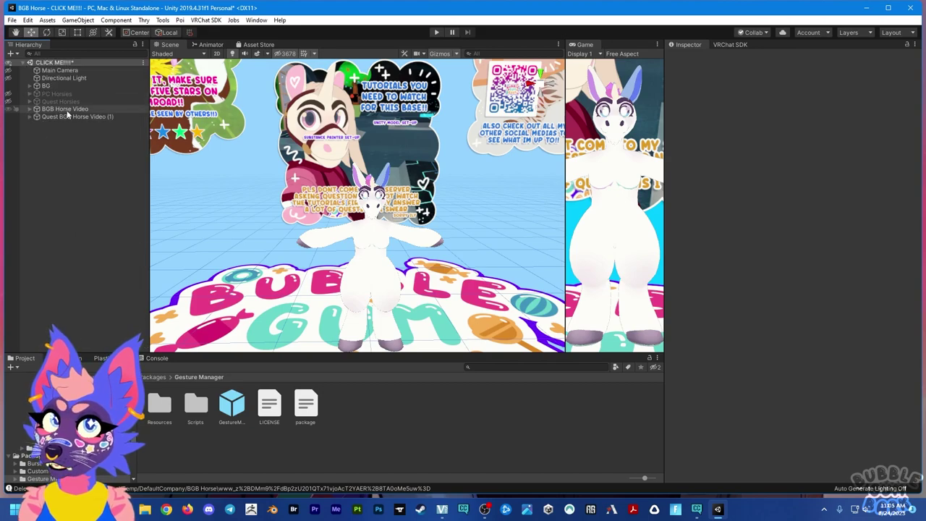
scroll(436, 296, up, 2)
scroll(436, 297, up, 4)
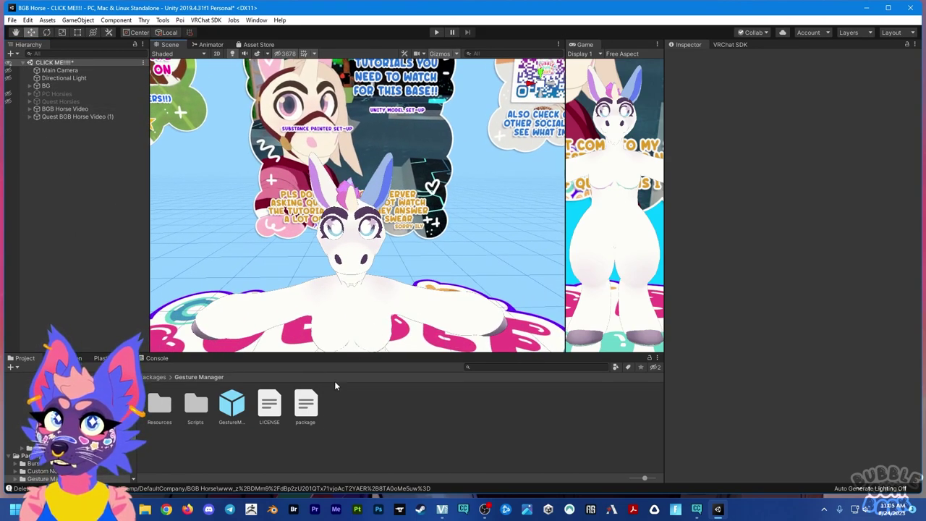
Create a folder named Quest inside Assets/BGB Horse/Horsies/Textures/Custom
click(156, 377)
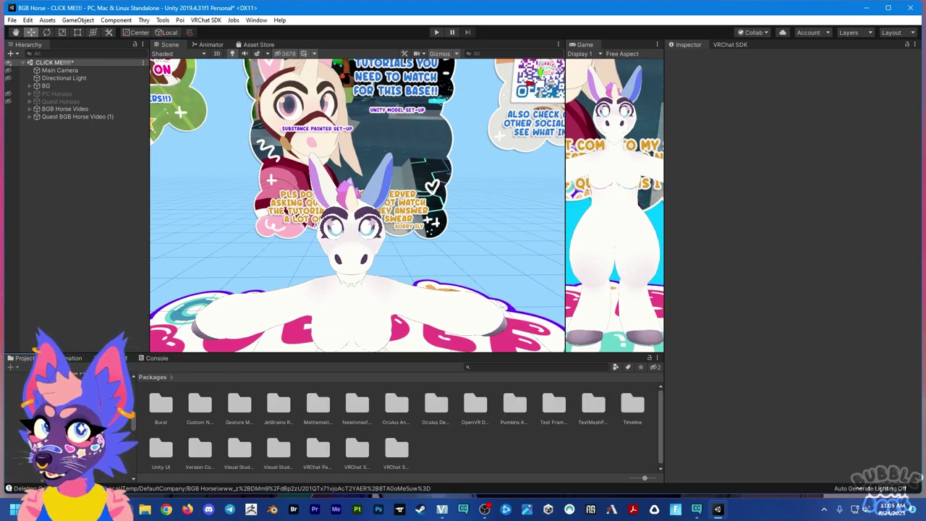
click(343, 403)
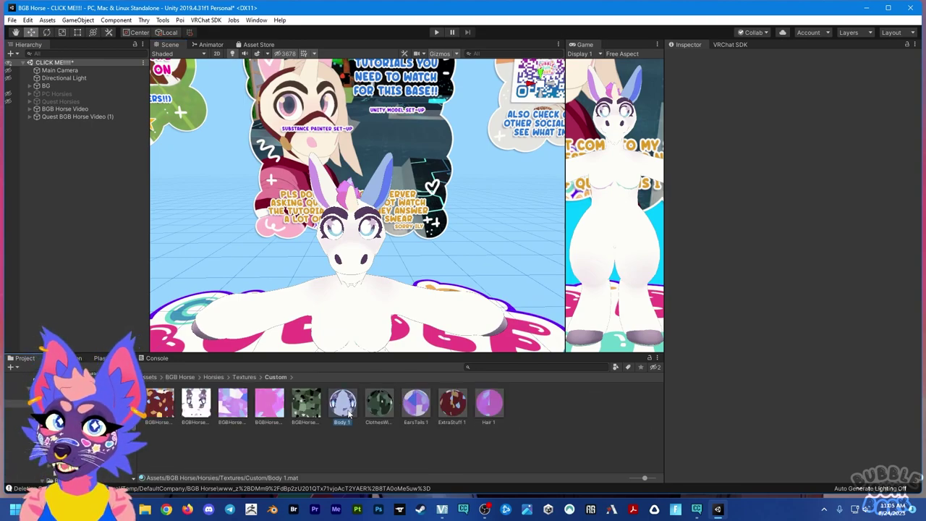
right_click(497, 446)
mouse_move(550, 173)
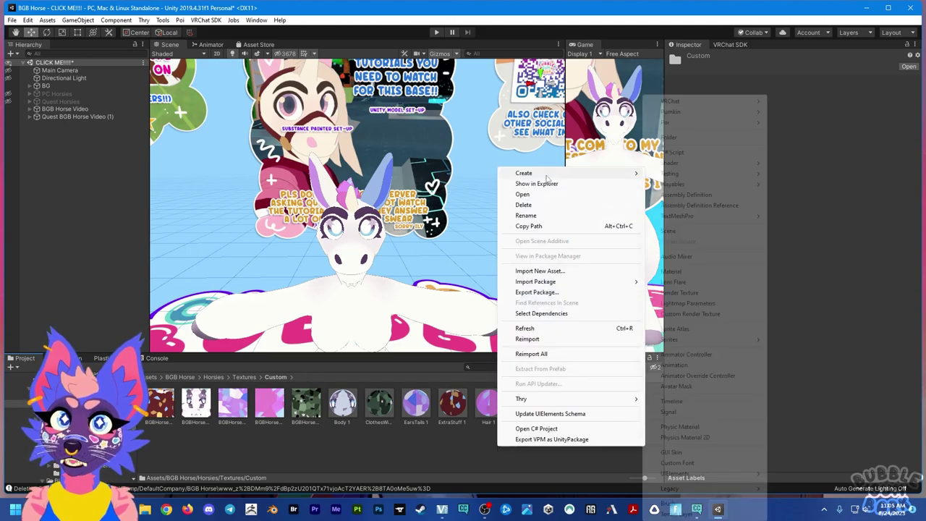
click(675, 137)
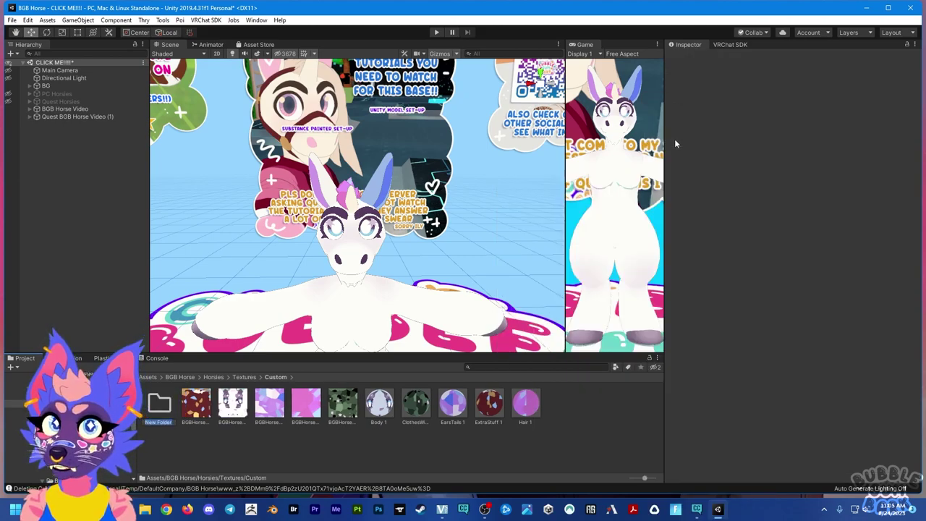
text(Quest)
key(Return)
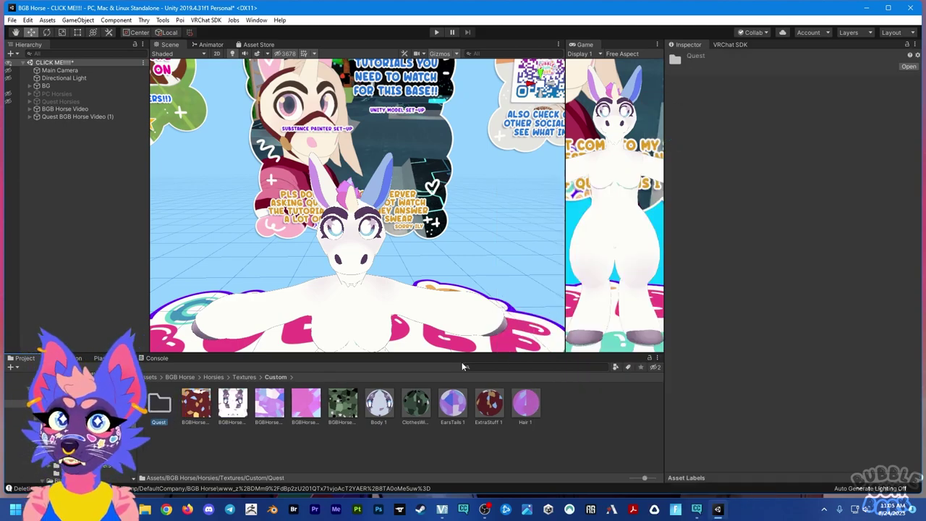
Duplicate the five custom materials from Body 1 to Hair 1, move the copies into the Quest folder and open it
click(379, 403)
shift+click(526, 403)
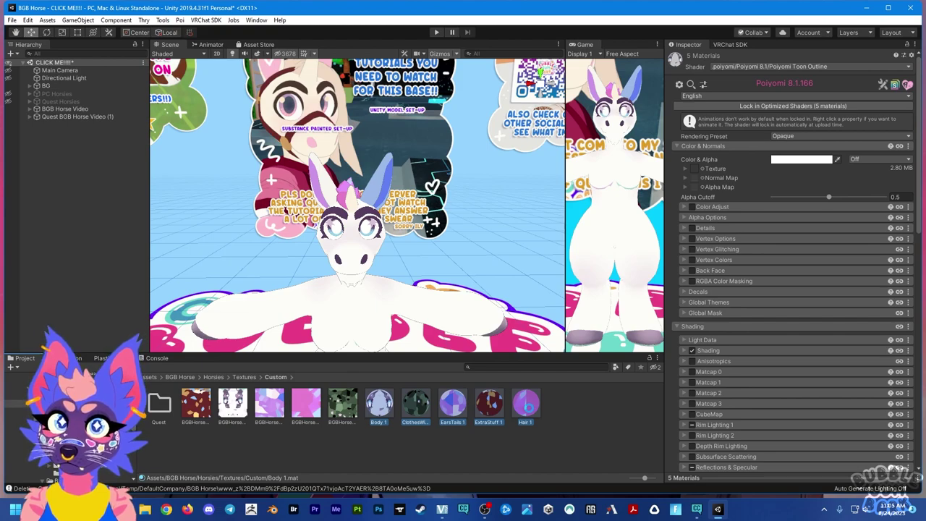
key(ctrl+d)
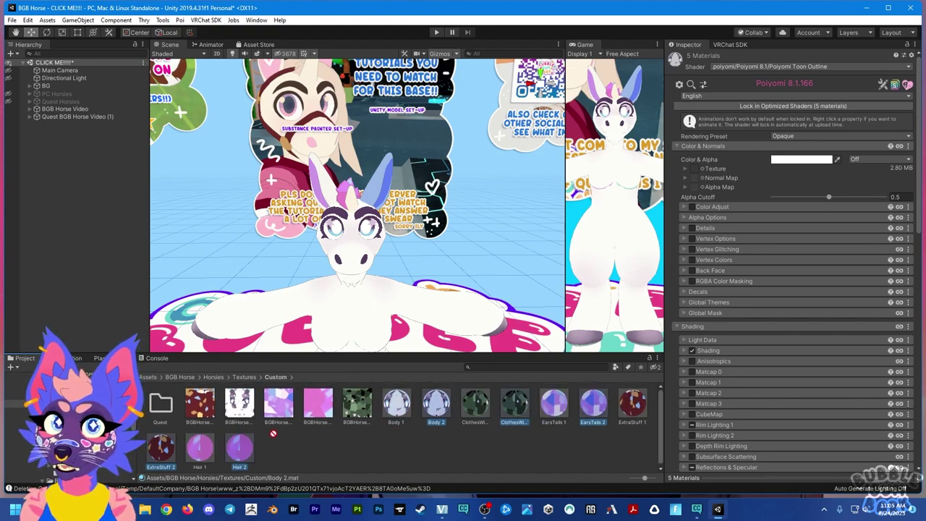
drag(160, 403, 161, 405)
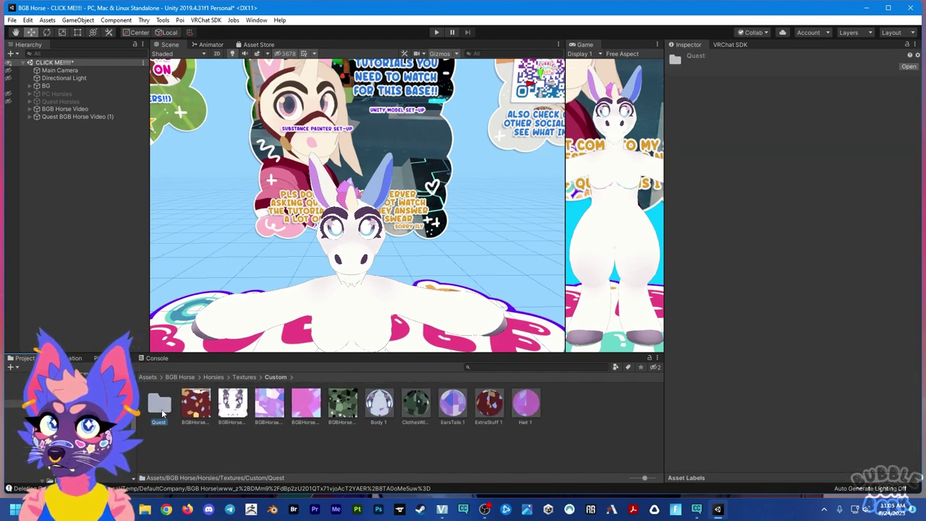
double_click(159, 406)
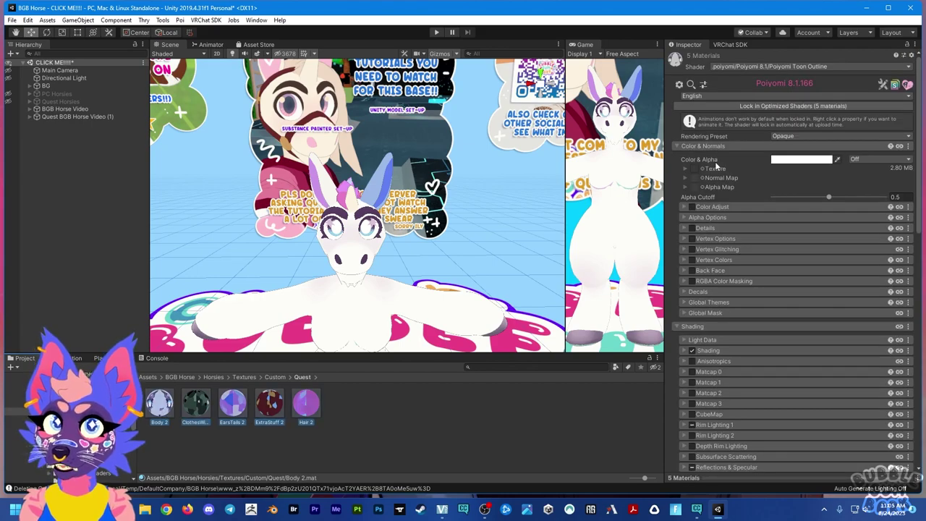
Change the shader of the five Quest materials to VRChat/Mobile/Toon Lit and check Body 2's settings
click(775, 64)
click(751, 97)
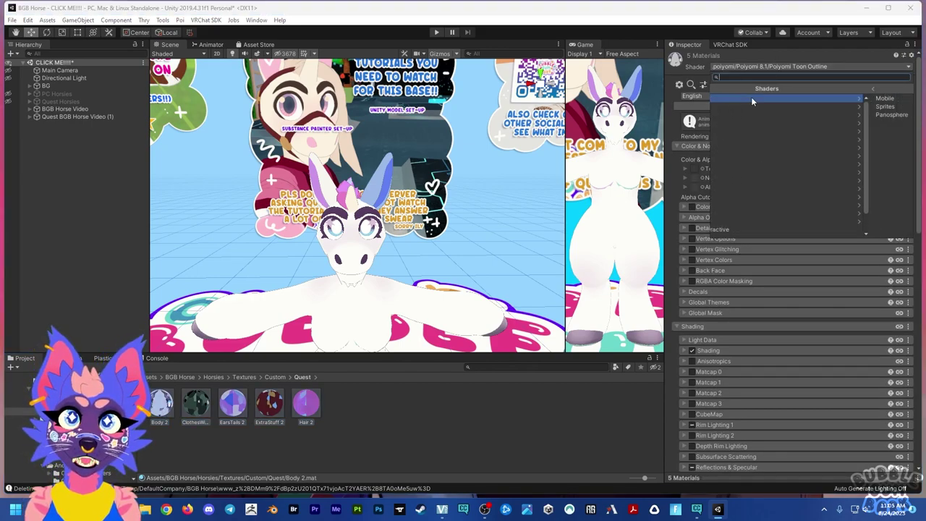
click(748, 99)
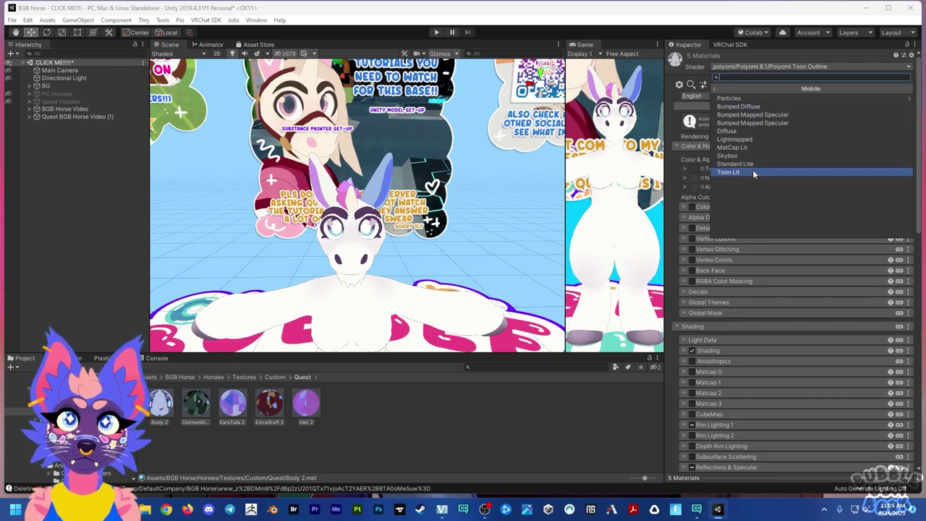
click(753, 169)
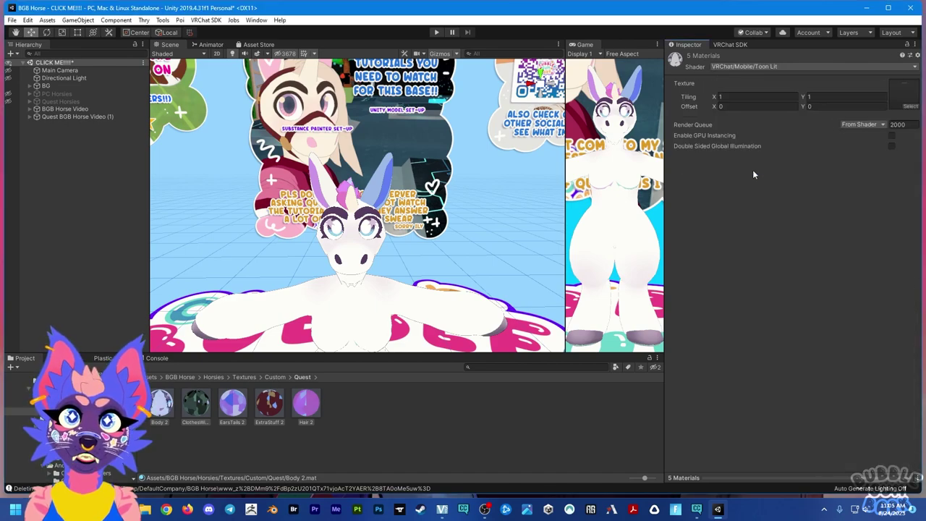
click(270, 404)
click(158, 407)
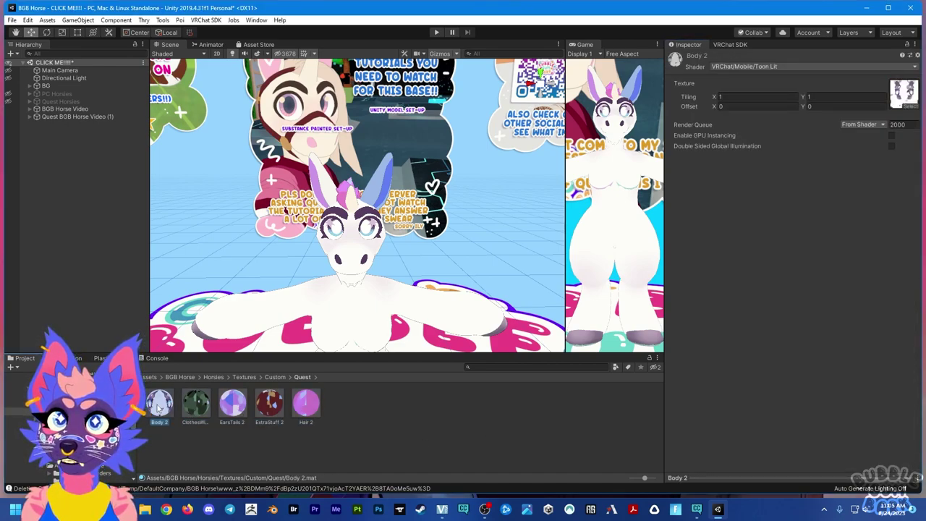
Move the BGB Horse Video avatar sideways to X 1.8, beside the Quest copy
click(65, 109)
key(f)
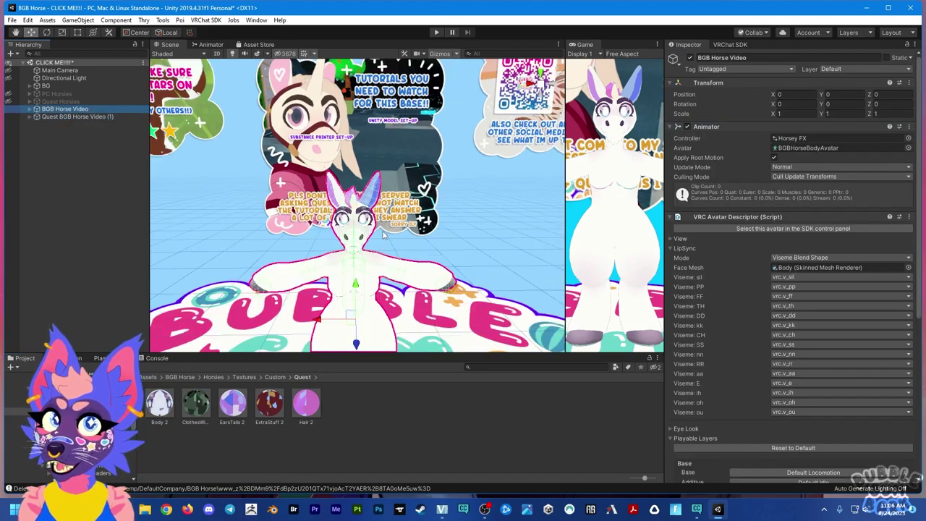
drag(319, 291, 154, 291)
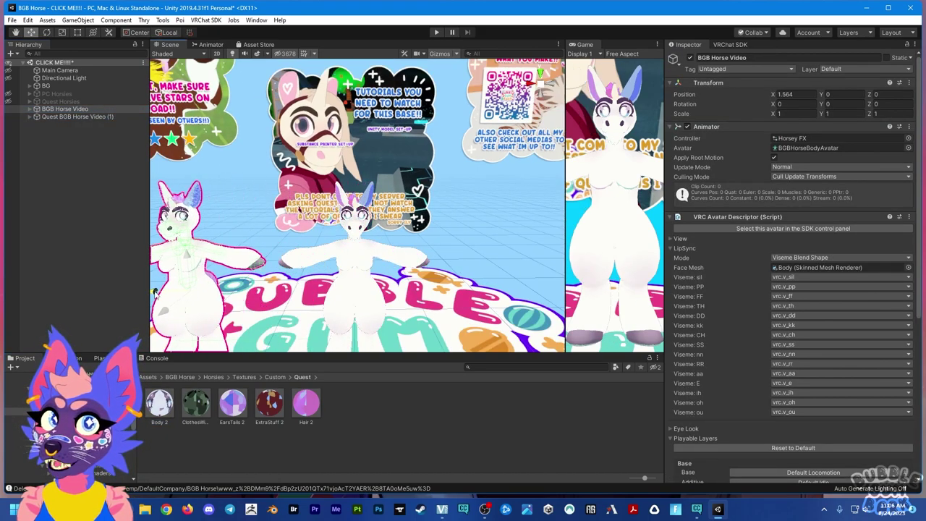
right_drag(315, 273, 272, 290)
drag(275, 281, 260, 285)
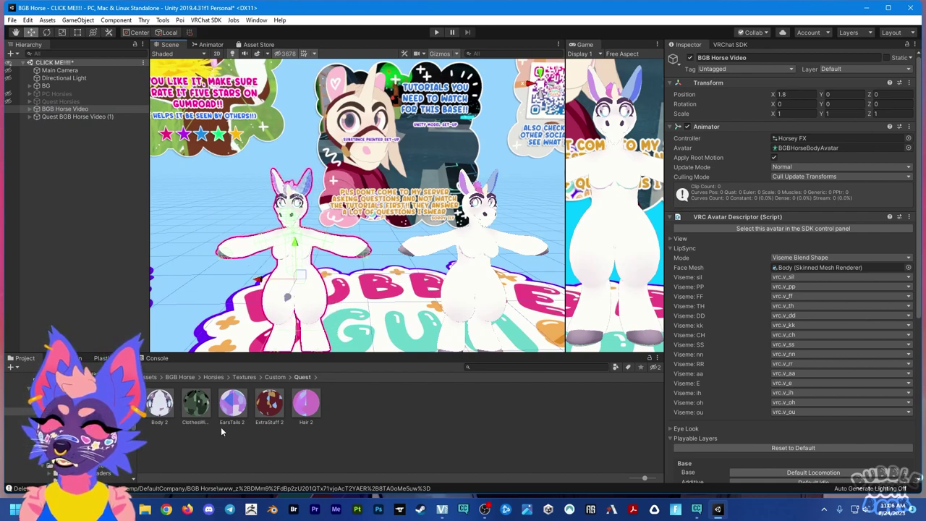
Save BGB Horse Video as a prefab in the Custom folder and delete the avatar from the scene
click(276, 377)
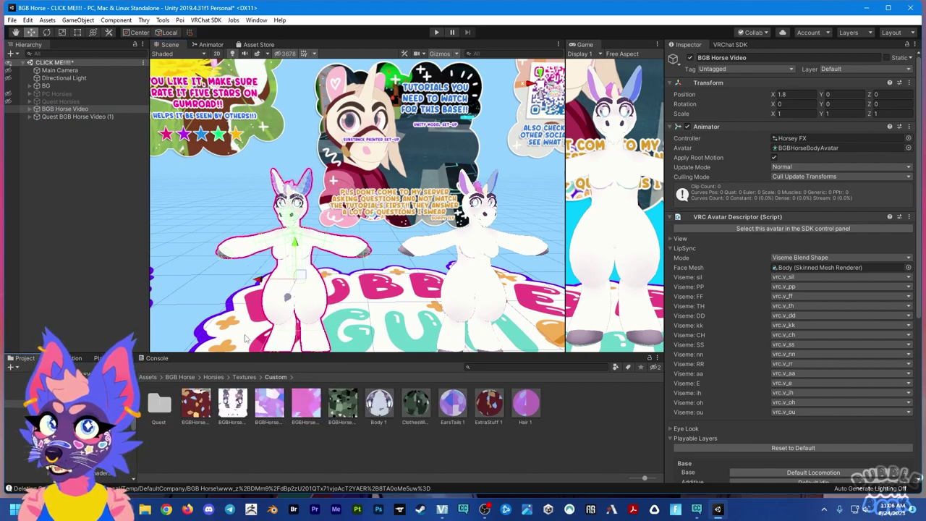
drag(66, 112, 400, 458)
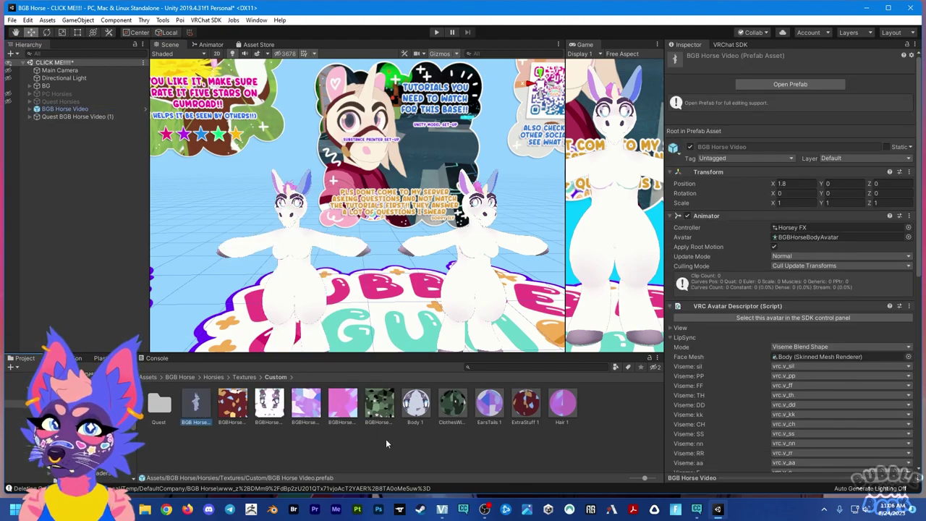
click(110, 112)
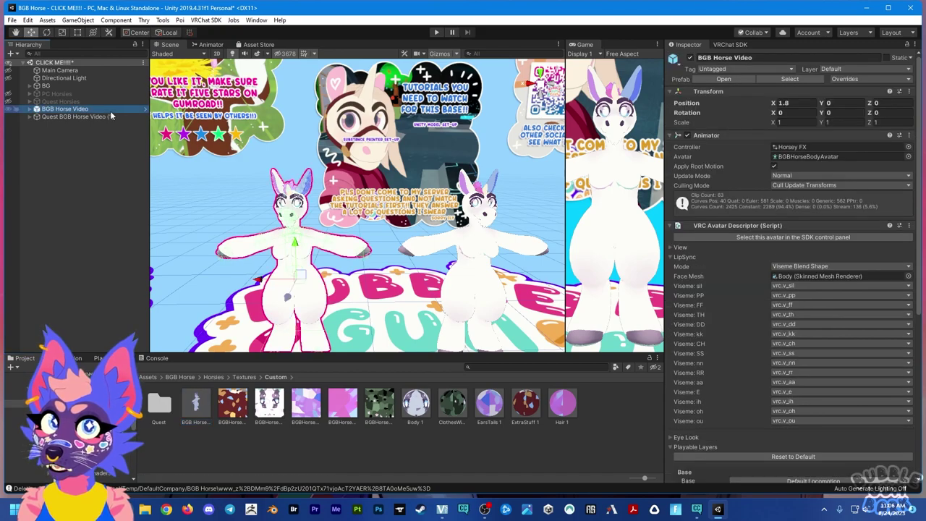
key(Delete)
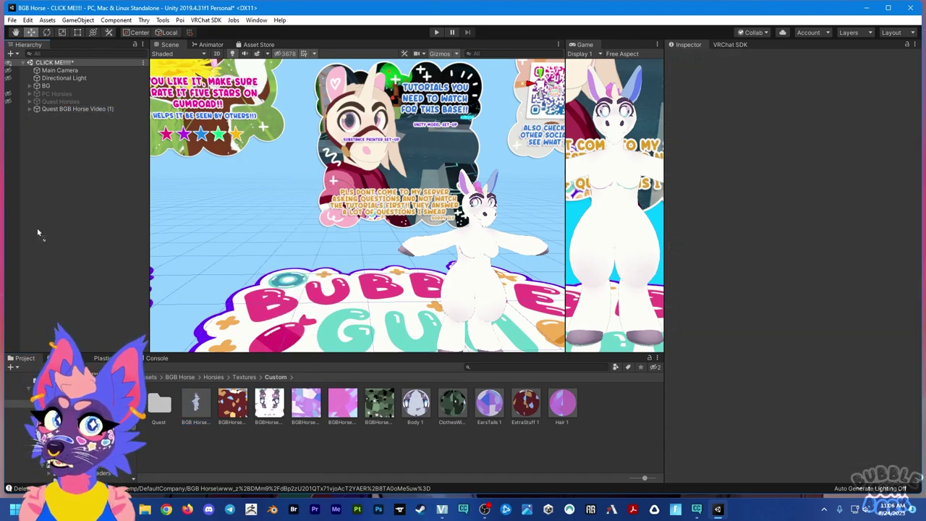
key(ctrl+z)
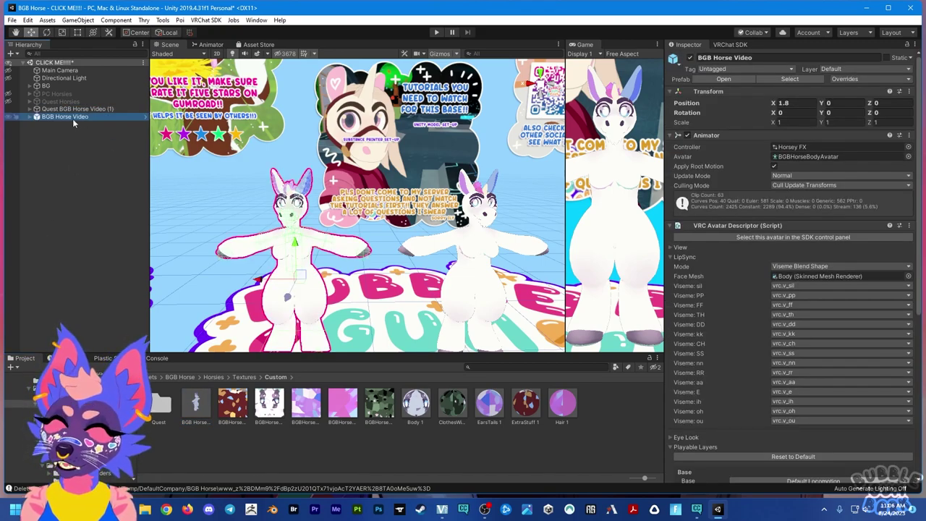
key(Delete)
Apply the Quest material Body 2 to the Quest copy's body and EarsTails 2 to its ears
click(98, 108)
key(f)
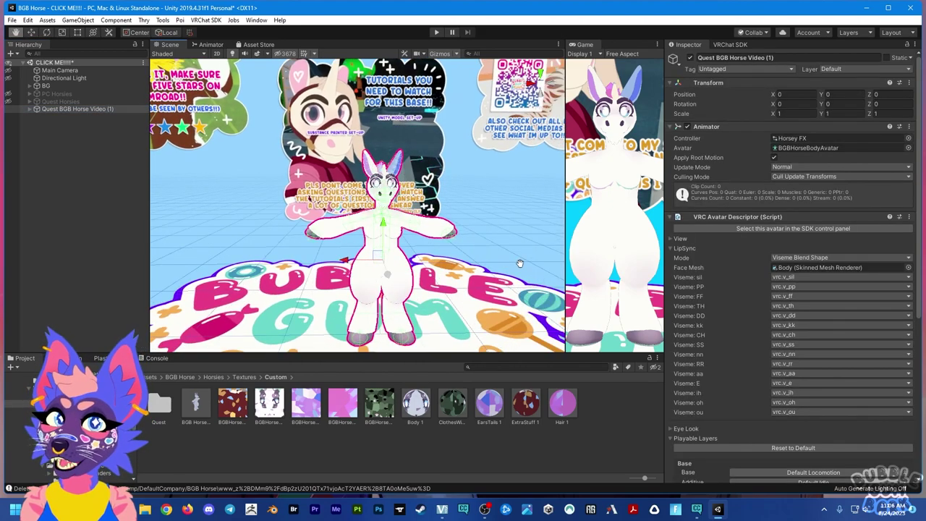
scroll(471, 239, up, 5)
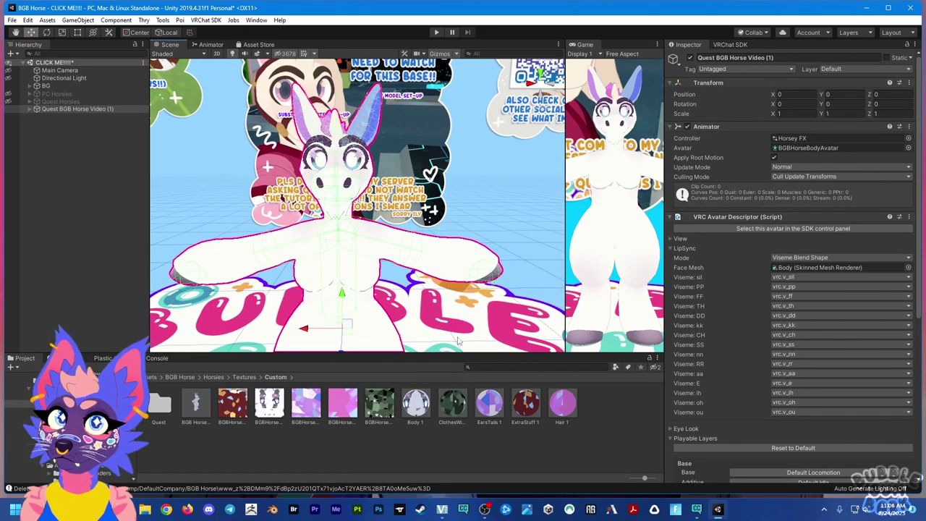
double_click(166, 415)
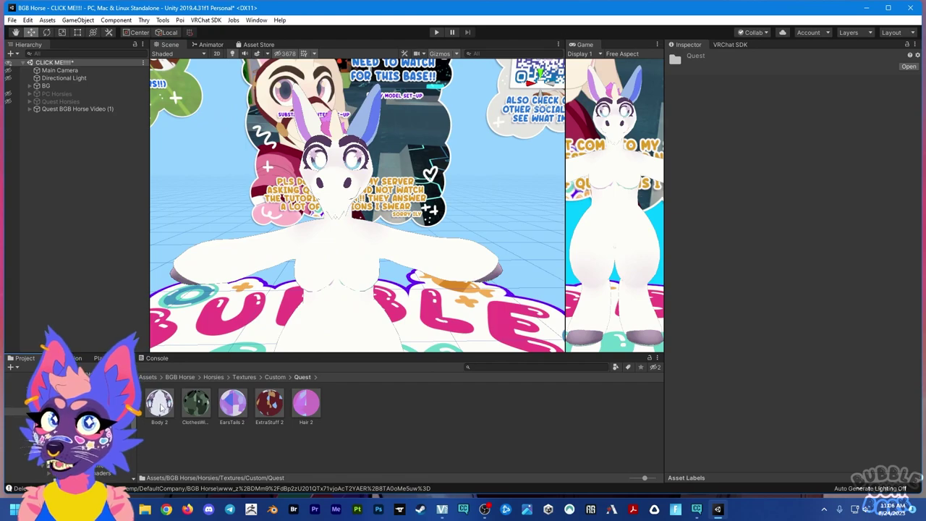
drag(160, 409, 334, 323)
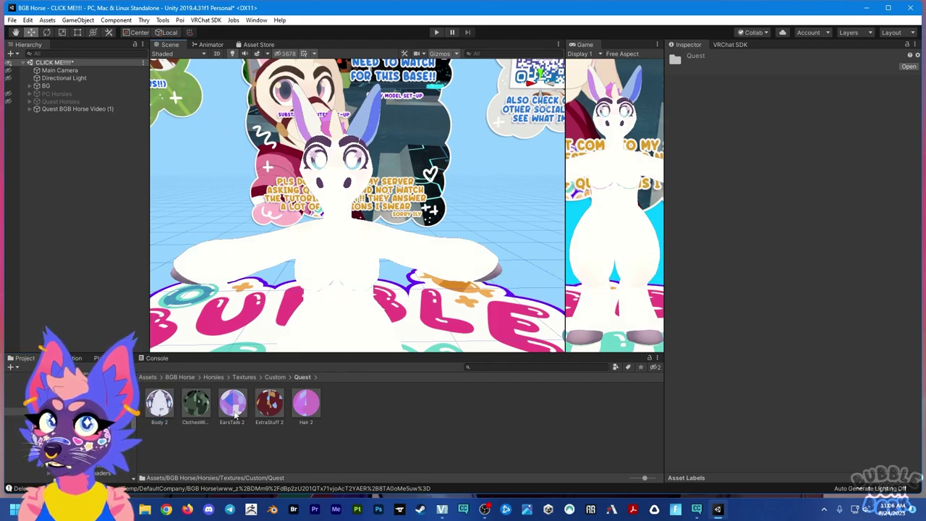
drag(234, 415, 374, 127)
Apply EarsTails 2 to the Quest copy's tail and Hair 2 to its hair
right_drag(366, 255, 278, 249)
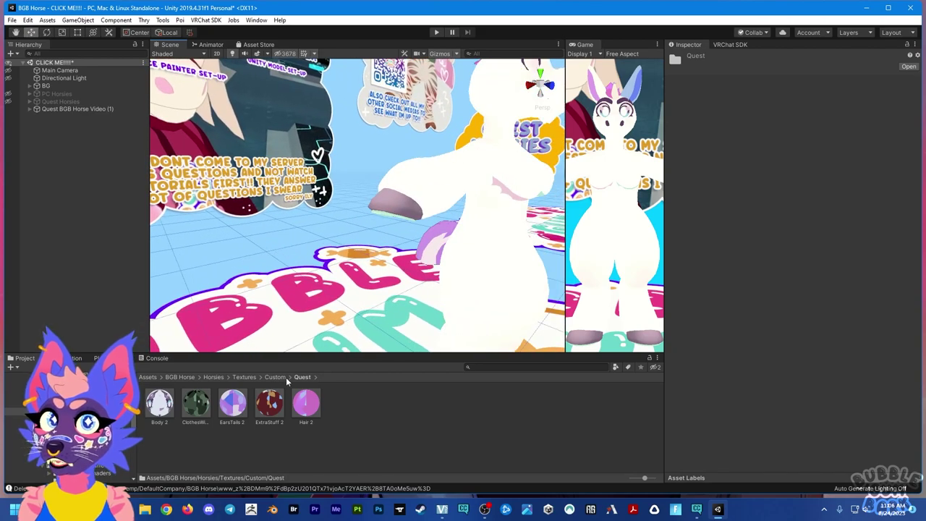
drag(232, 402, 443, 257)
right_drag(474, 250, 445, 249)
drag(305, 403, 356, 200)
Set the body's Hide Bridle blend shape to 0 to check the bridle's ExtraStuff 2 material, and return it to 100
scroll(777, 357, down, 15)
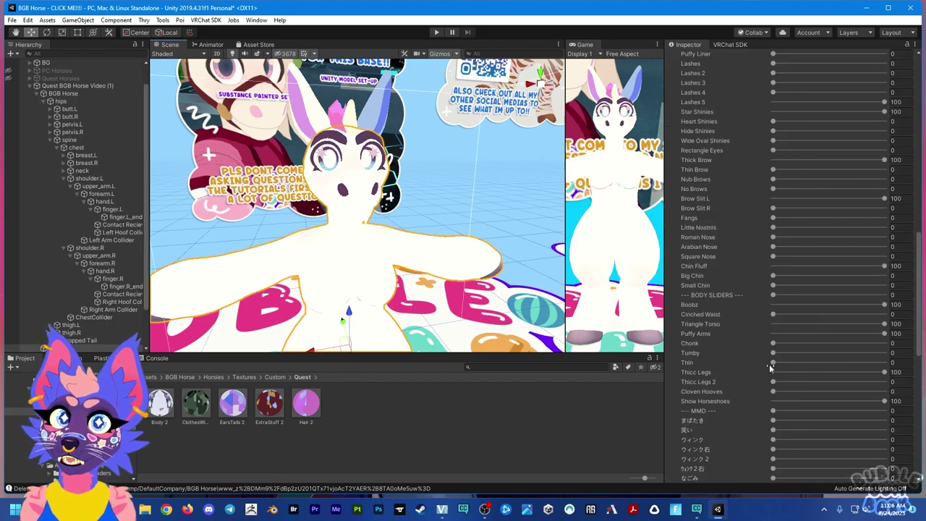
drag(799, 321, 773, 319)
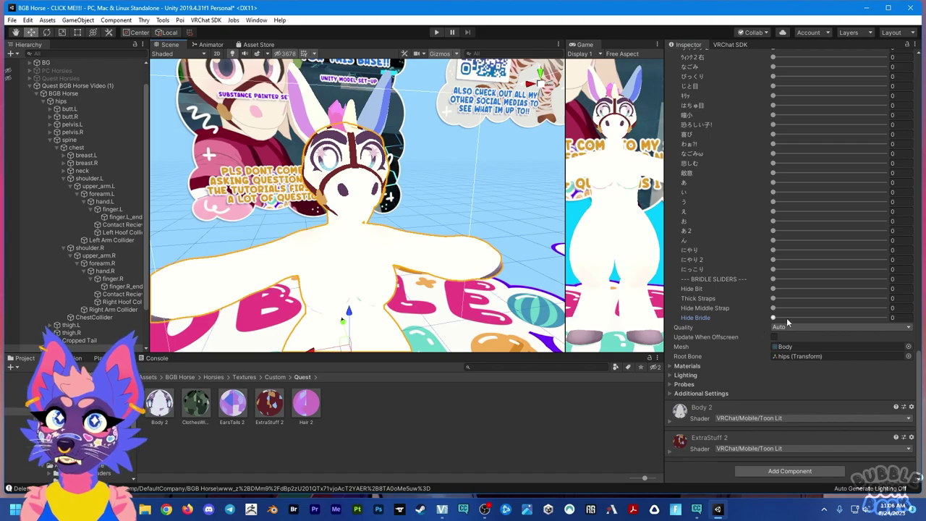
drag(786, 317, 885, 318)
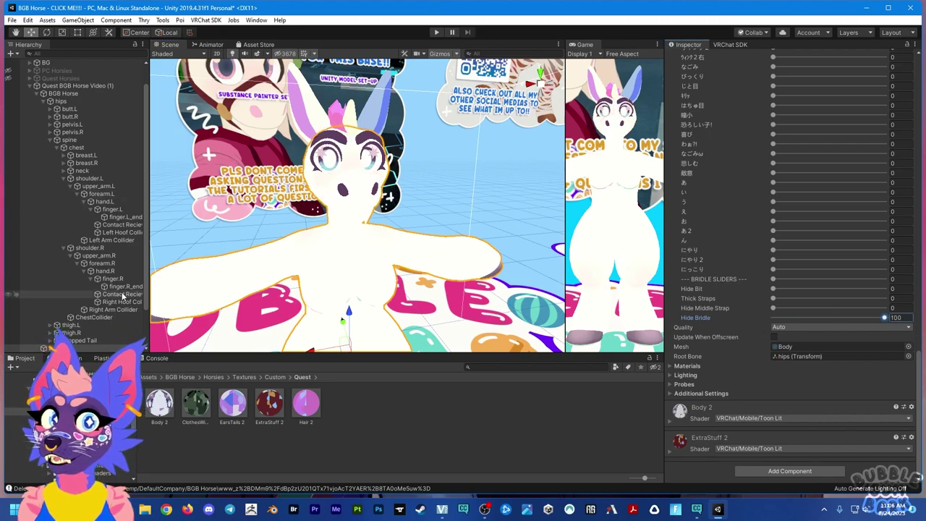
Enable the Reins object under the head, apply the ExtraStuff 2 material to the reins, and disable the object again
click(64, 170)
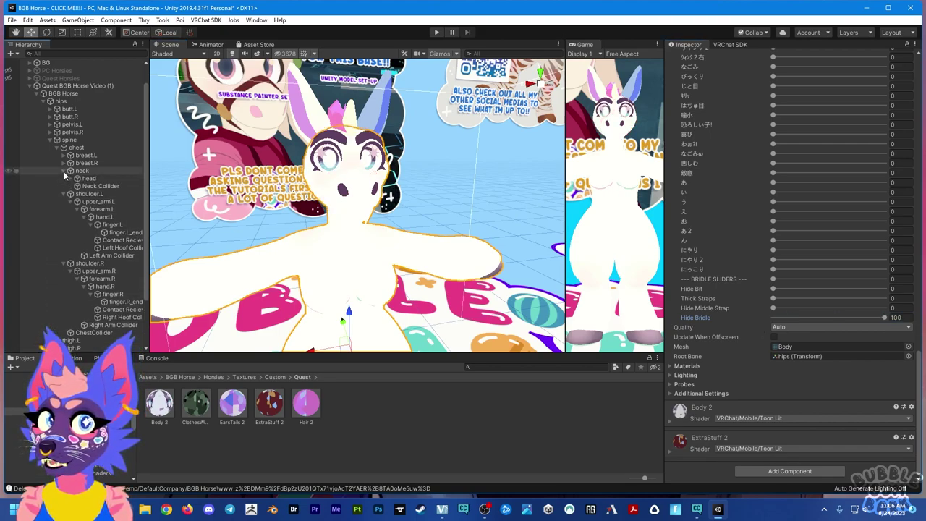
click(71, 178)
click(101, 263)
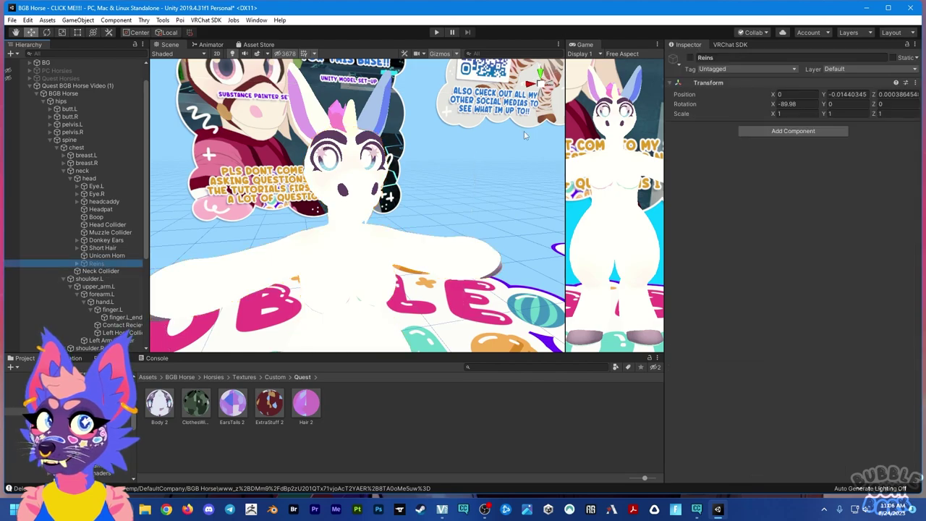
click(689, 57)
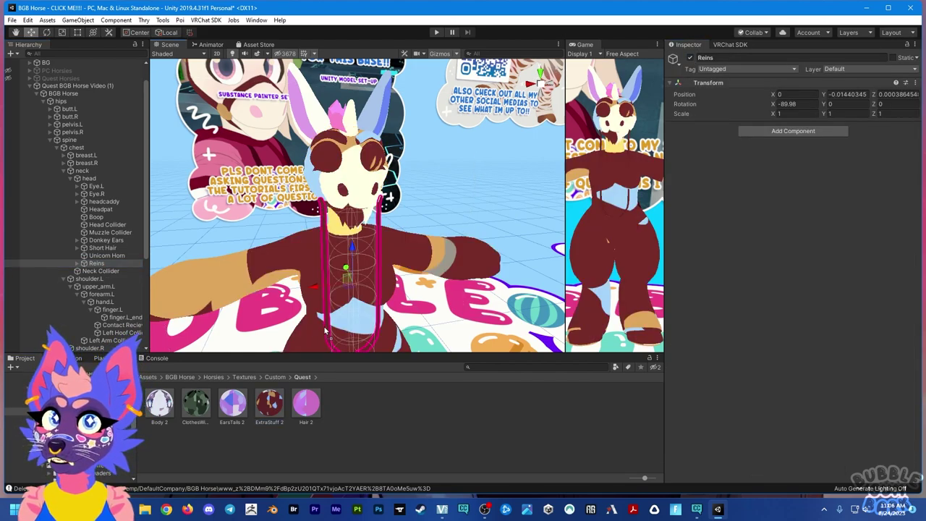
click(689, 57)
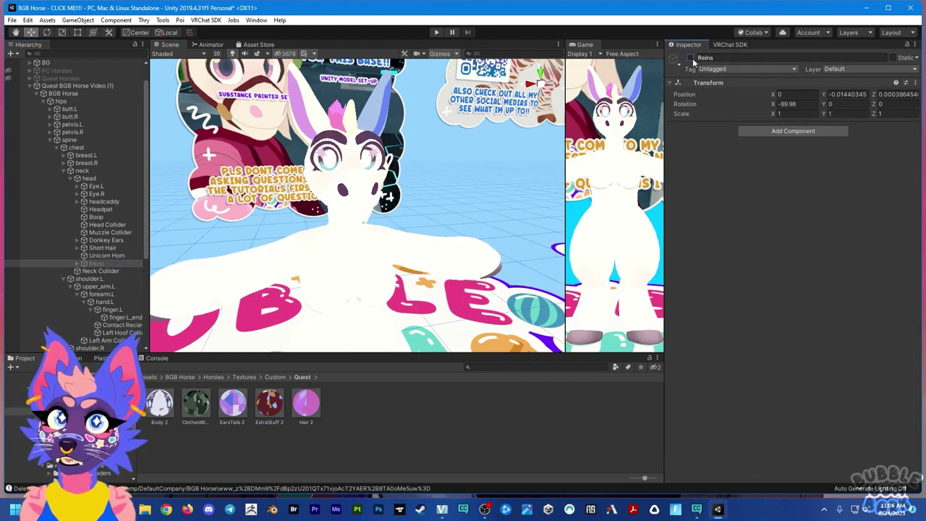
Apply the Quest material ClothesWings 2 to the Quest copy's Hoodie, Shorts, T Shirt and Tank Top
click(41, 93)
click(56, 132)
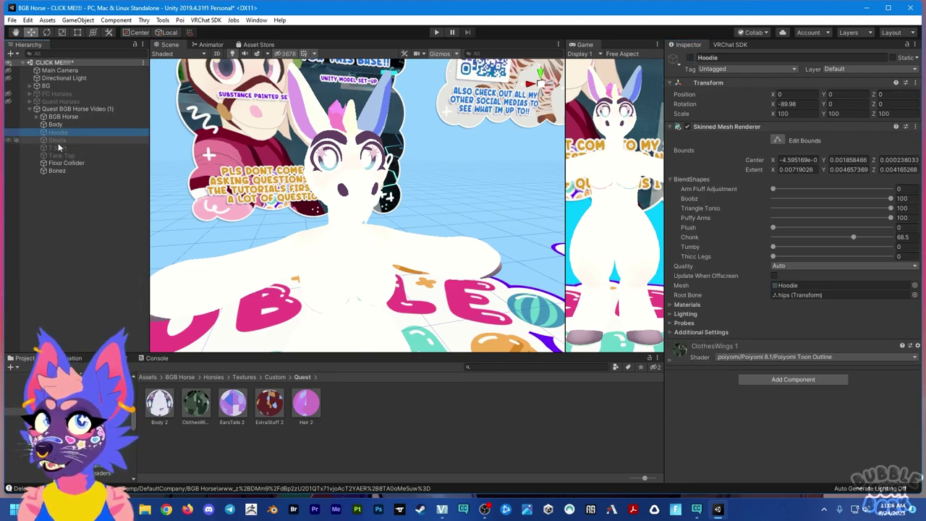
click(59, 156)
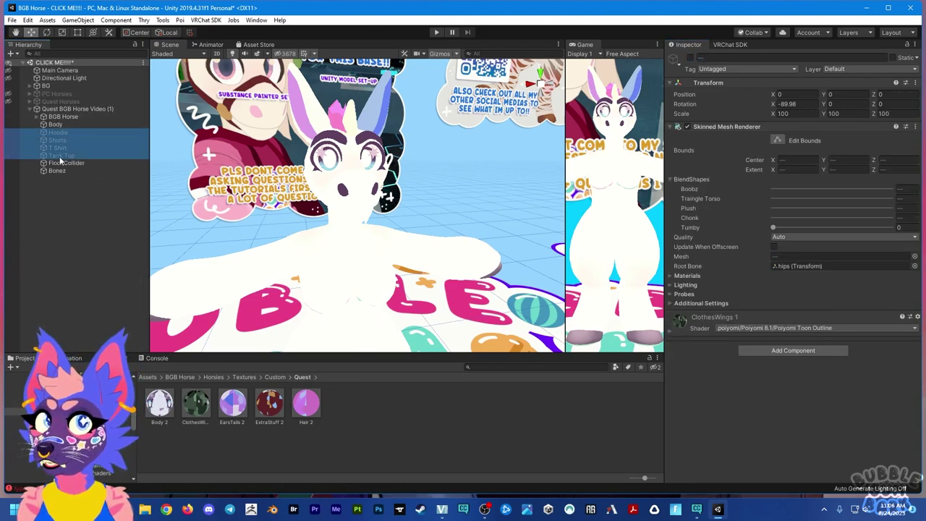
Enable the Tank Top, T Shirt, Shorts and Hoodie one at a time to check their ClothesWings 2 material, disabling each again
click(685, 57)
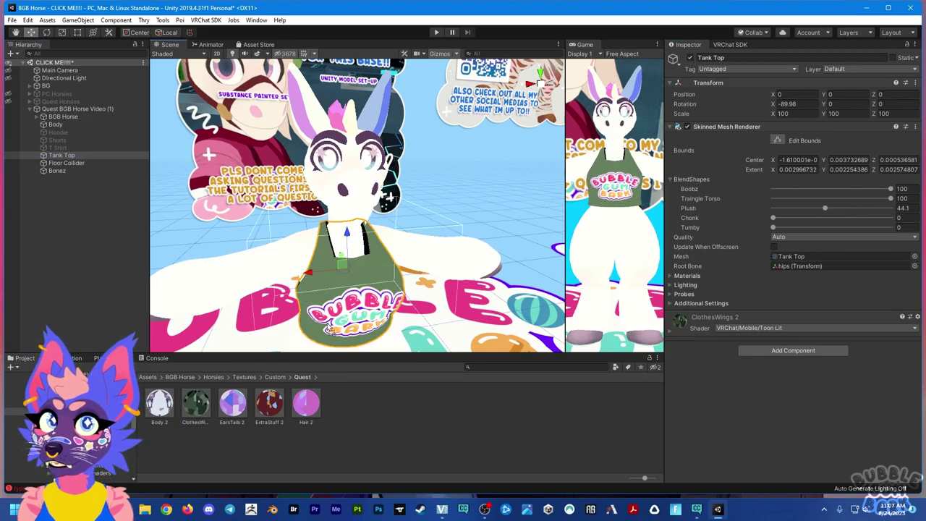
click(687, 57)
click(76, 149)
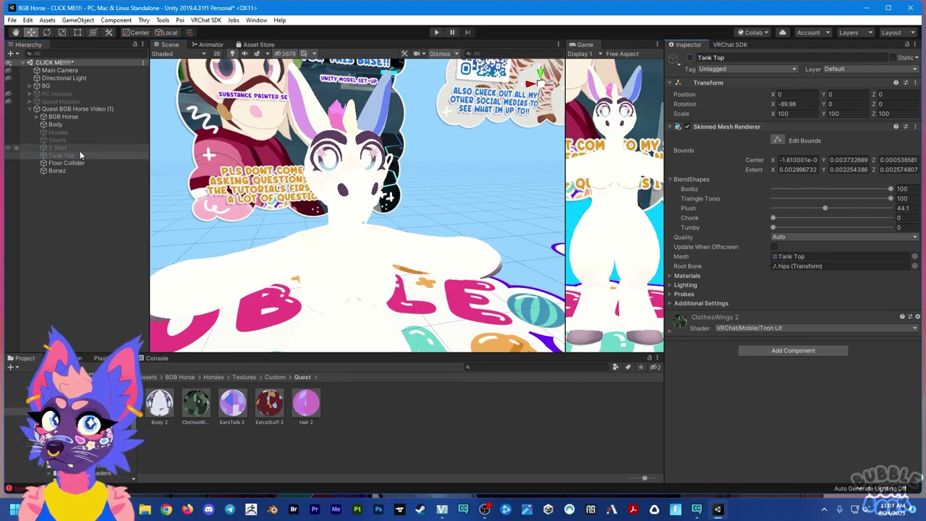
click(686, 58)
click(687, 57)
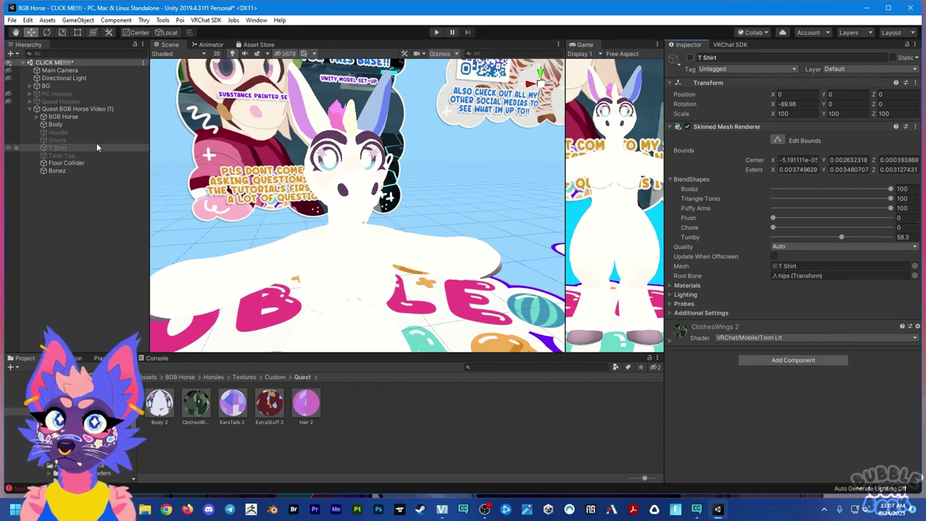
key(Up)
click(691, 57)
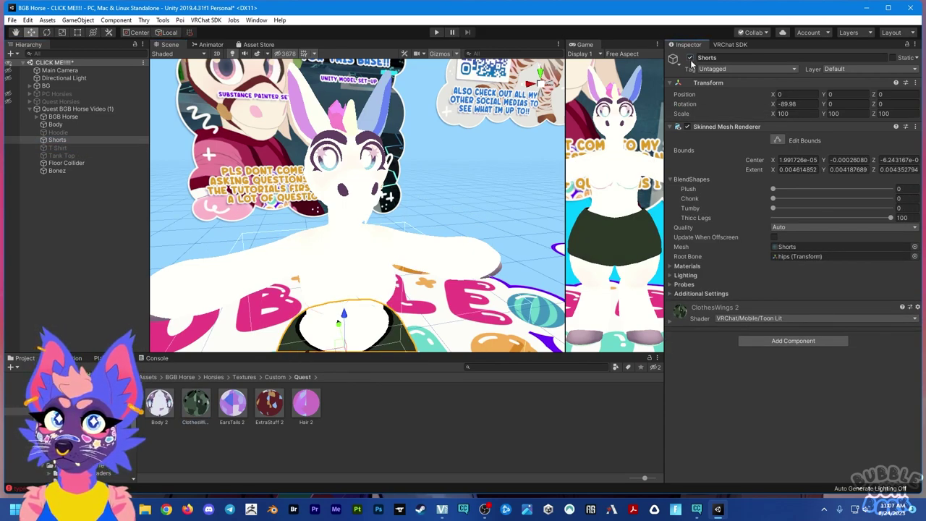
click(689, 57)
key(Up)
click(689, 57)
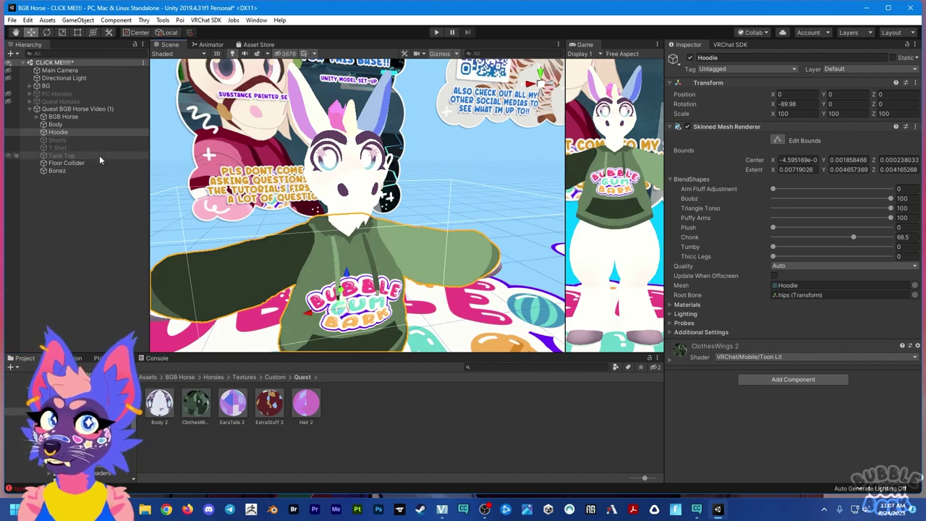
click(689, 57)
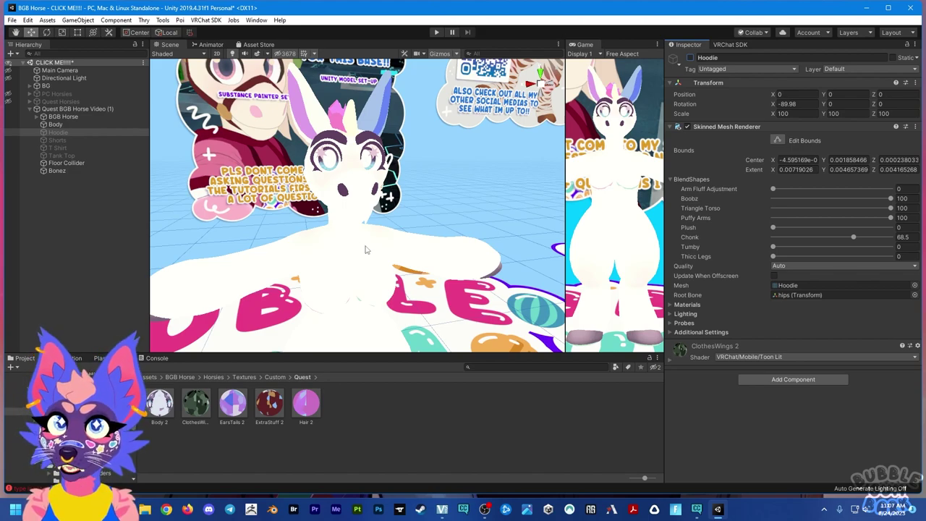
Select the avatar Quest BGB Horse Video (1) and switch the VRChat SDK build target to Android
click(116, 110)
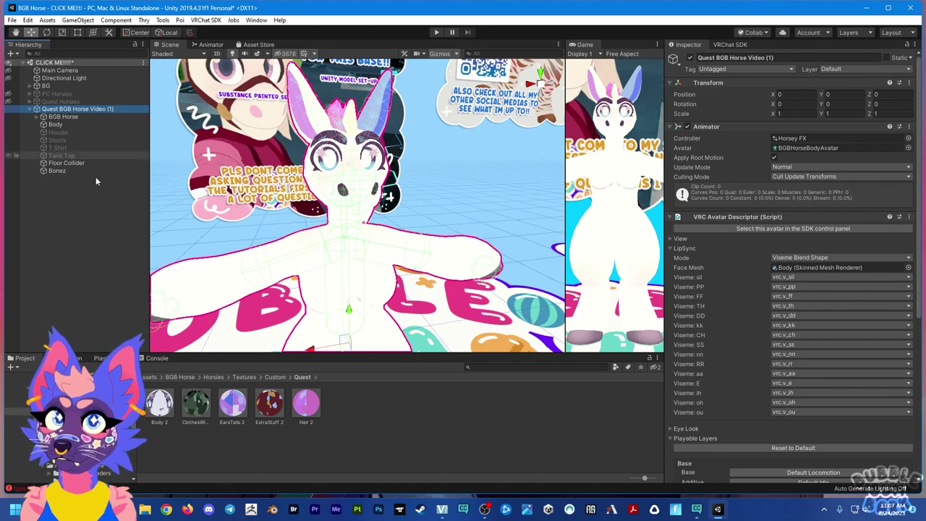
click(727, 45)
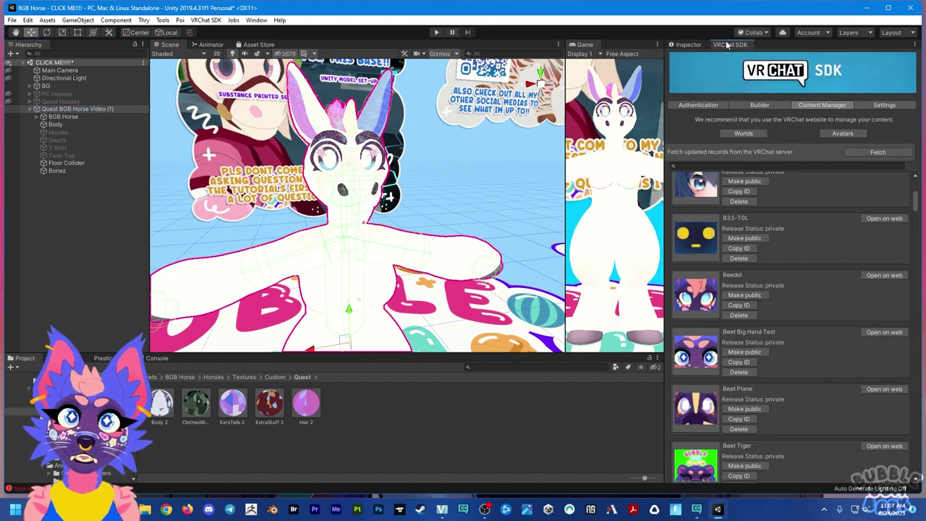
click(739, 103)
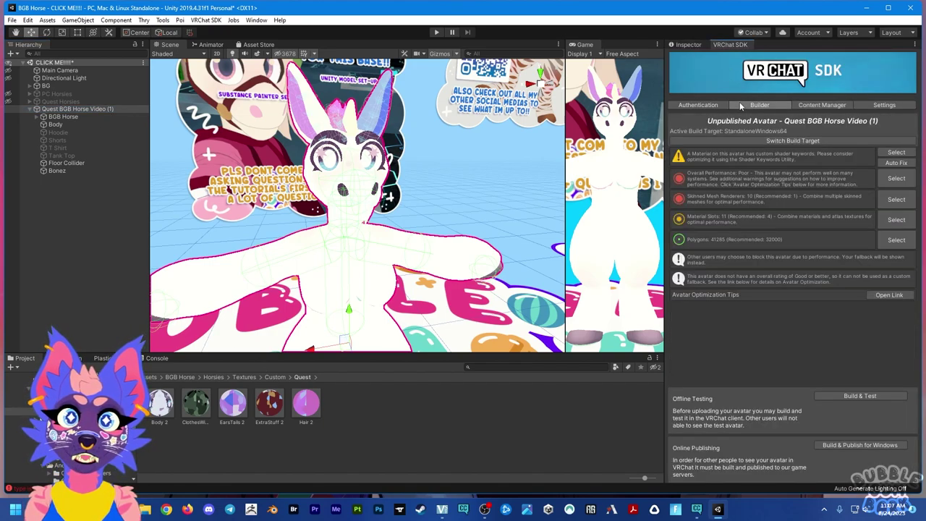
click(768, 139)
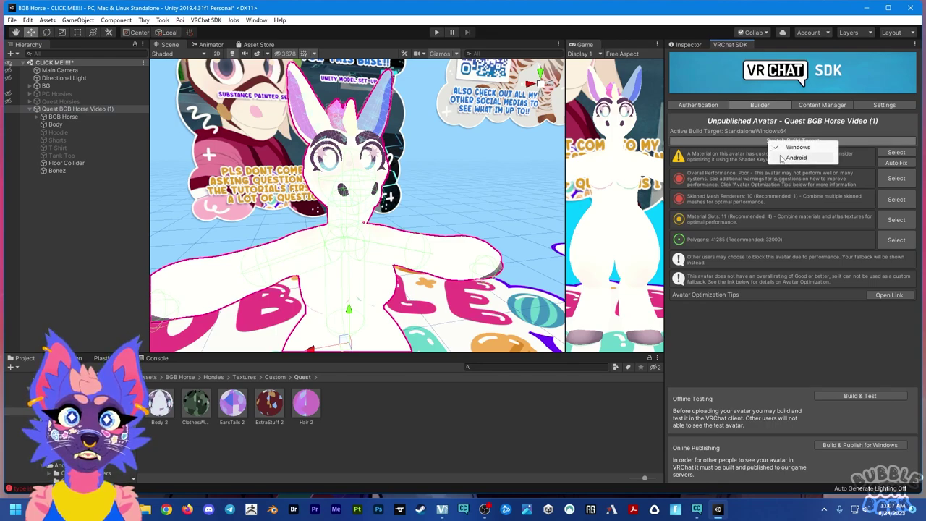
click(781, 158)
click(489, 274)
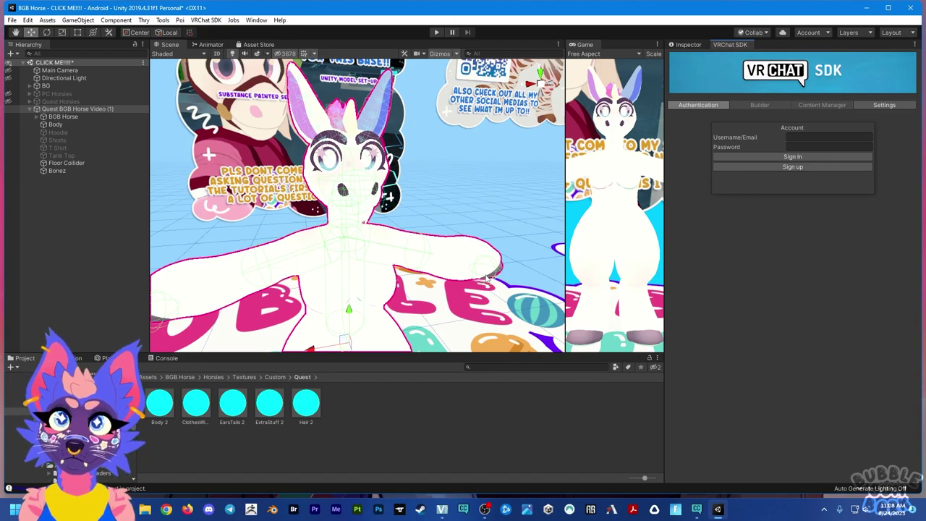
Reopen the VRChat SDK Builder and examine the Quest avatar's performance warnings and publishing option for Android
click(301, 416)
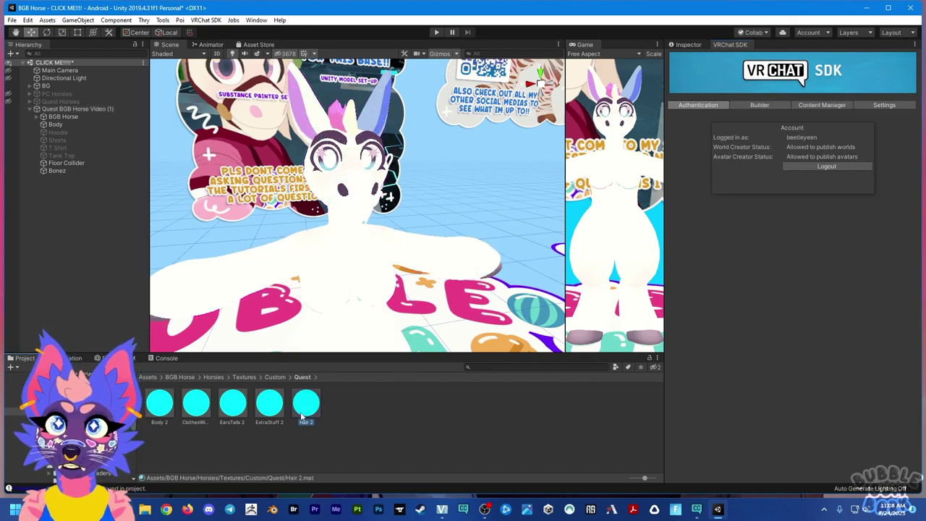
click(766, 320)
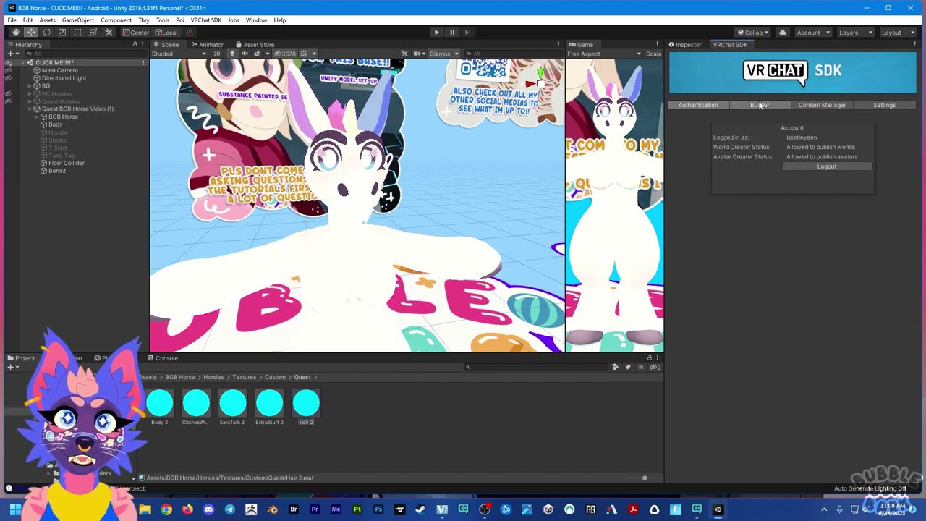
click(760, 106)
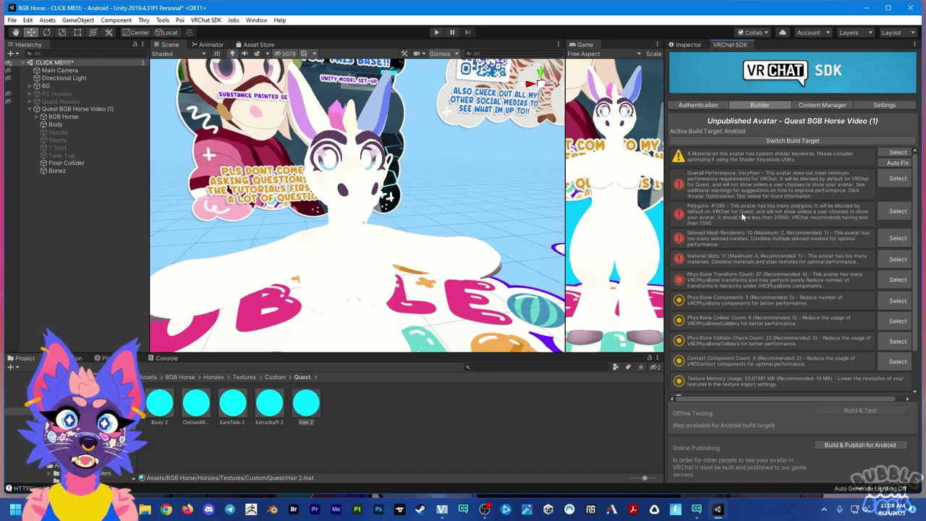
click(860, 444)
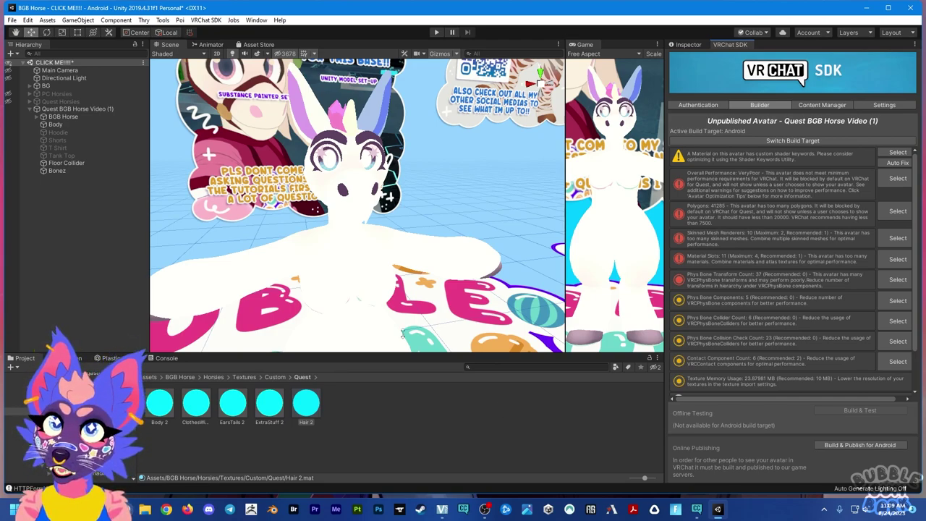
Try deleting the Bonez object under the head's Donkey Ears, and undo the deletion
alt+click(37, 119)
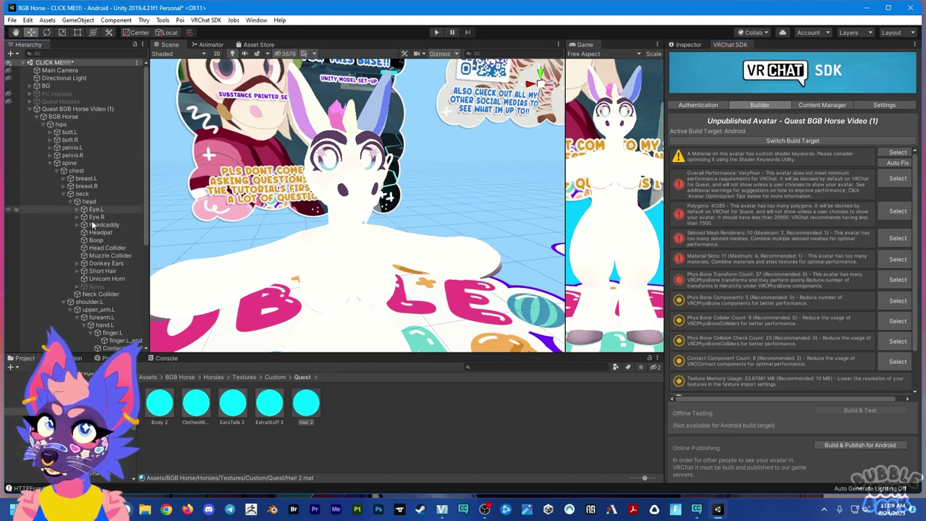
click(101, 266)
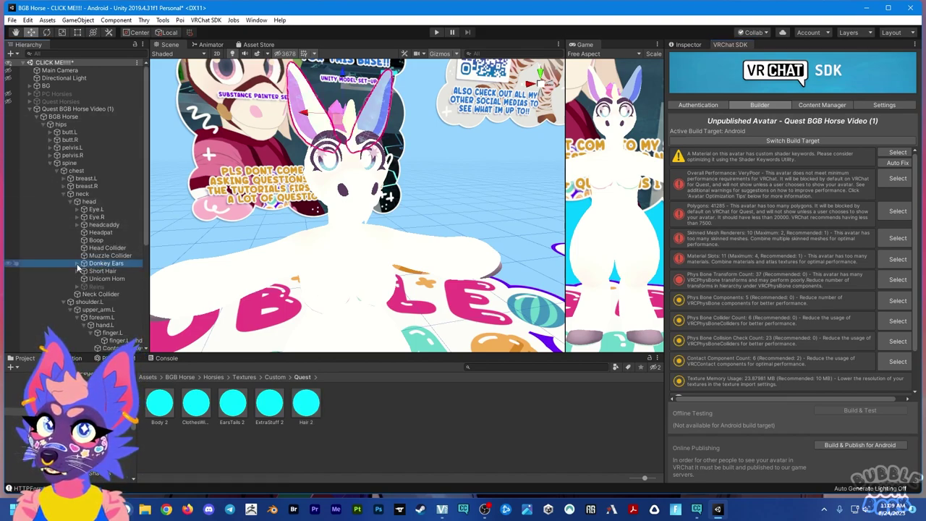
click(77, 263)
click(104, 287)
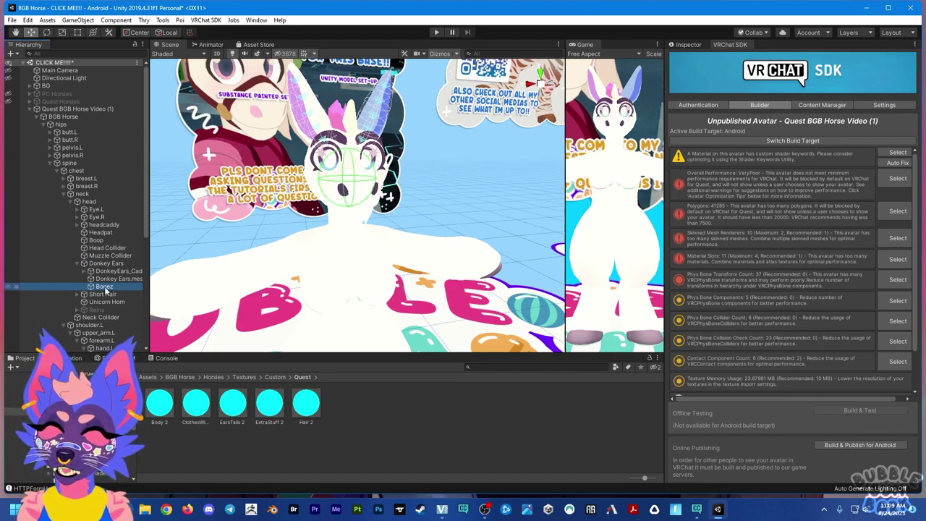
key(Delete)
key(ctrl+z)
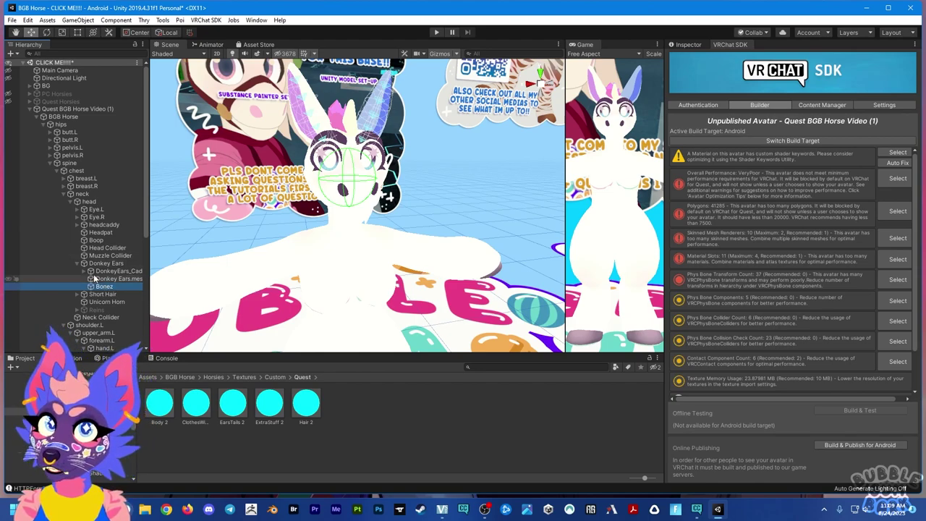
click(77, 263)
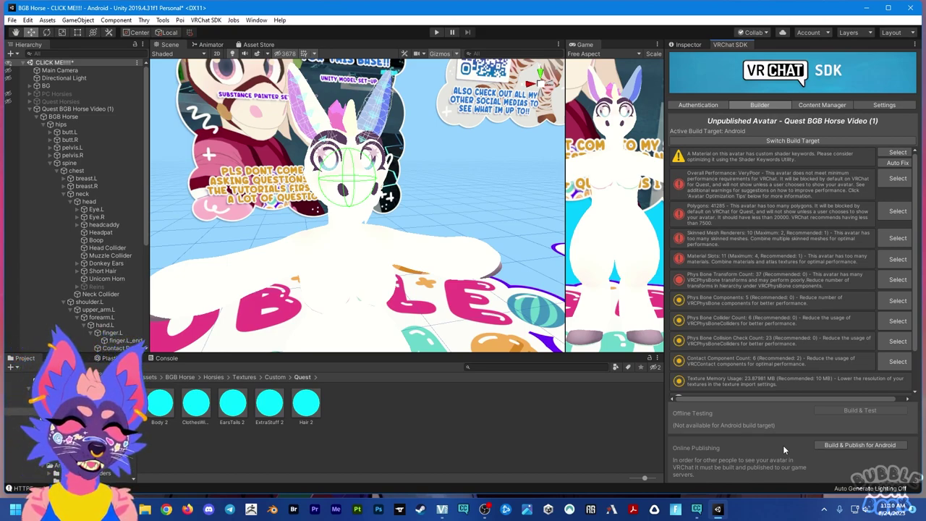
Check the remaining Builder warnings, and open the import settings of the five BGBHorse textures in the Custom folder
click(95, 287)
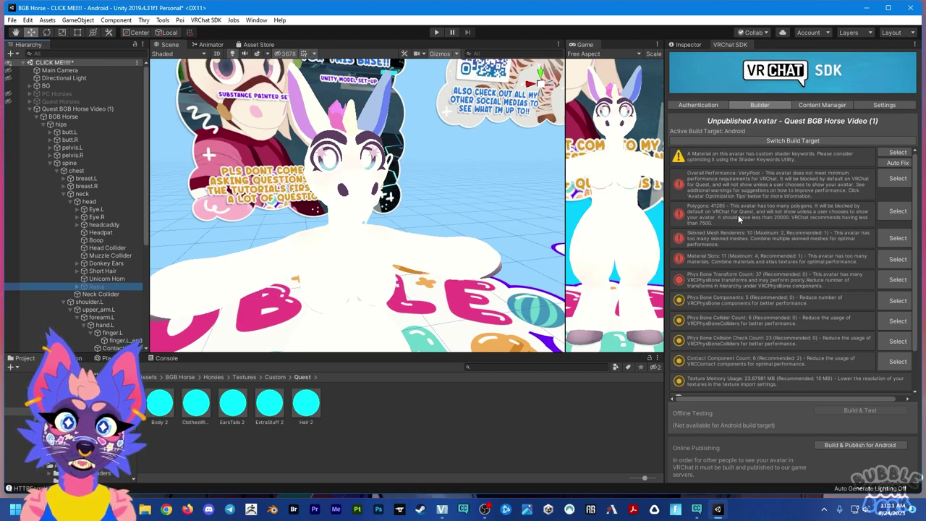
scroll(738, 215, down, 1)
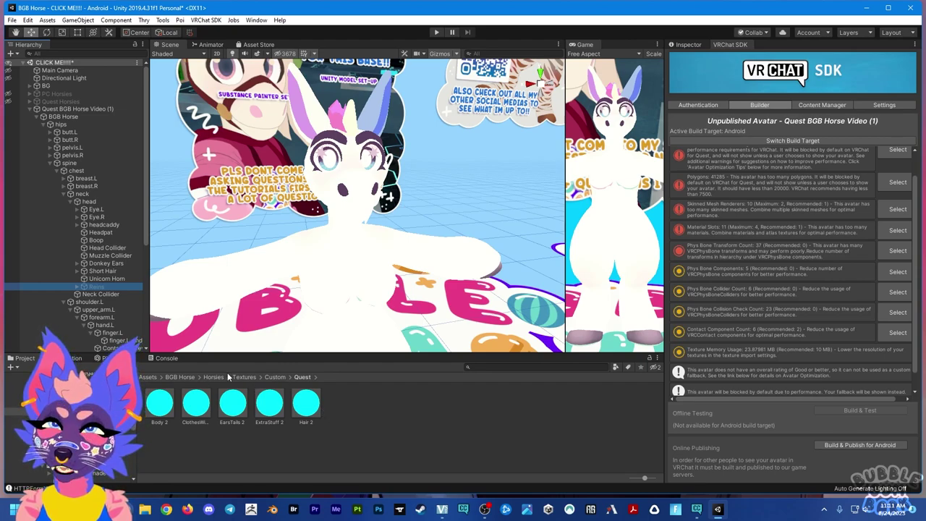
click(275, 377)
click(233, 409)
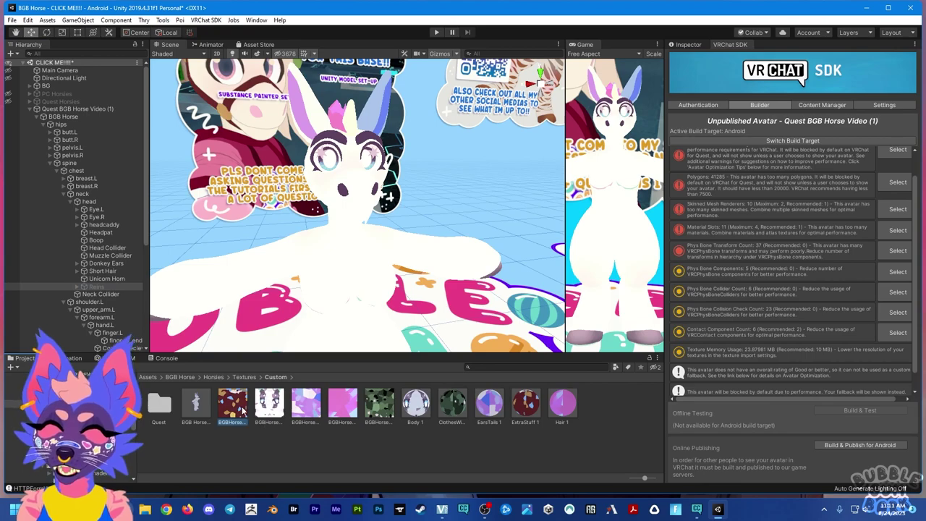
shift+click(387, 405)
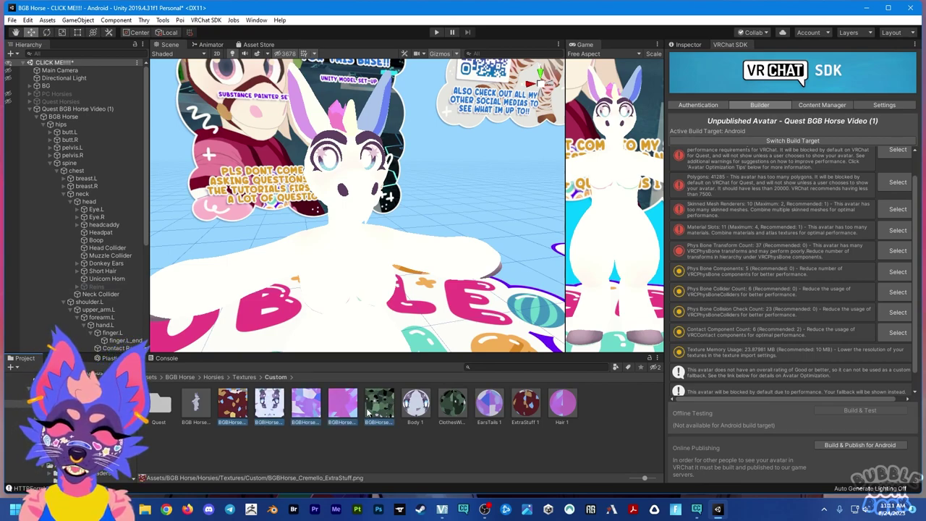
click(680, 45)
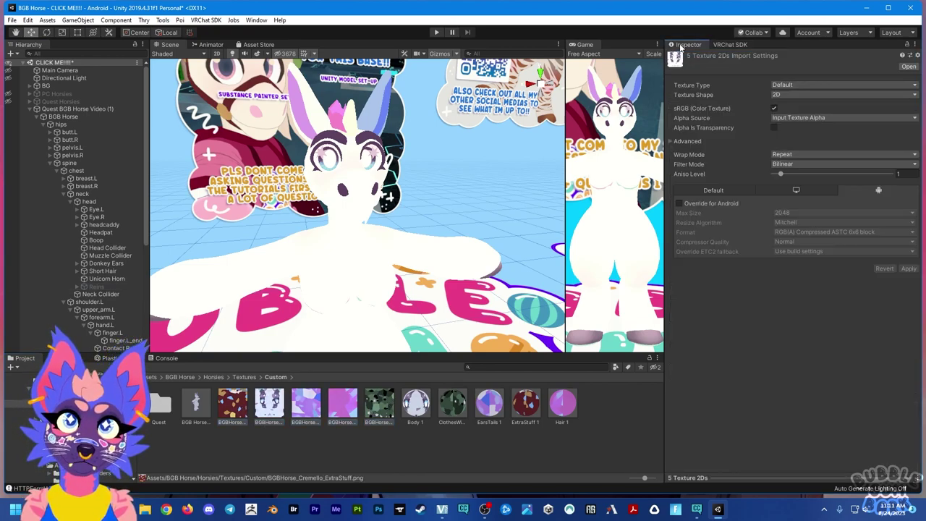
Review the Max Size options in the five textures' default import settings, and return to the VRChat SDK Builder
click(727, 189)
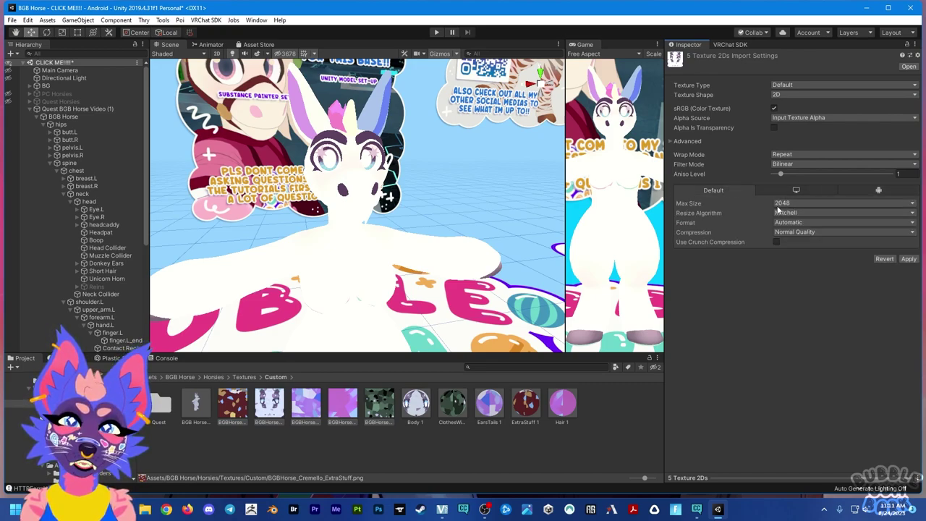
click(789, 204)
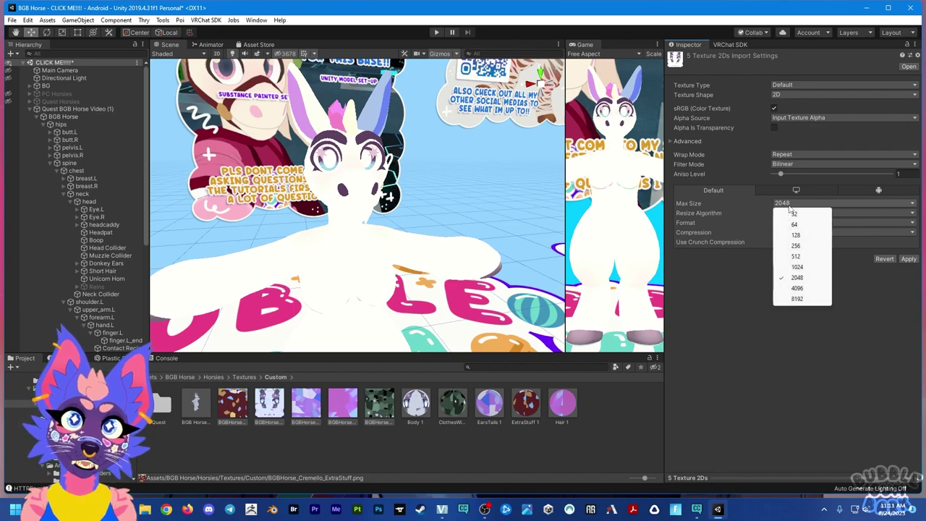
click(702, 363)
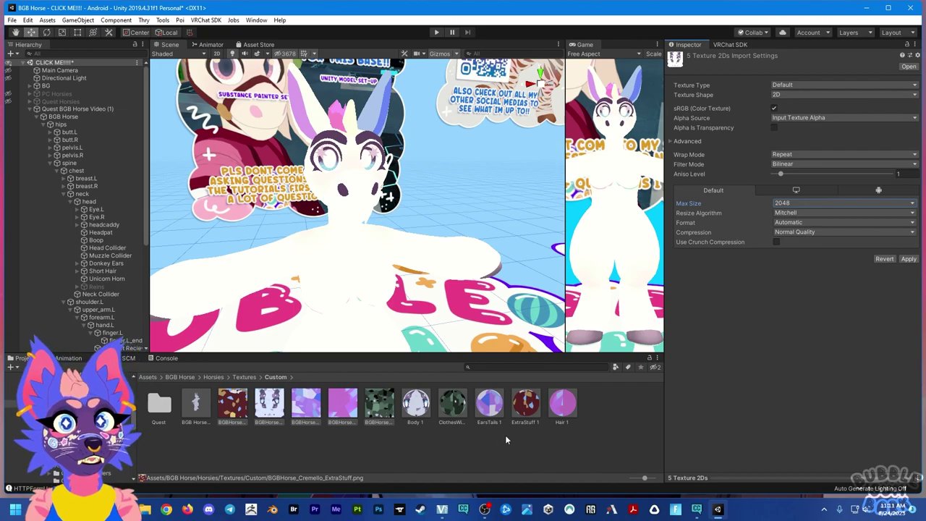
click(813, 202)
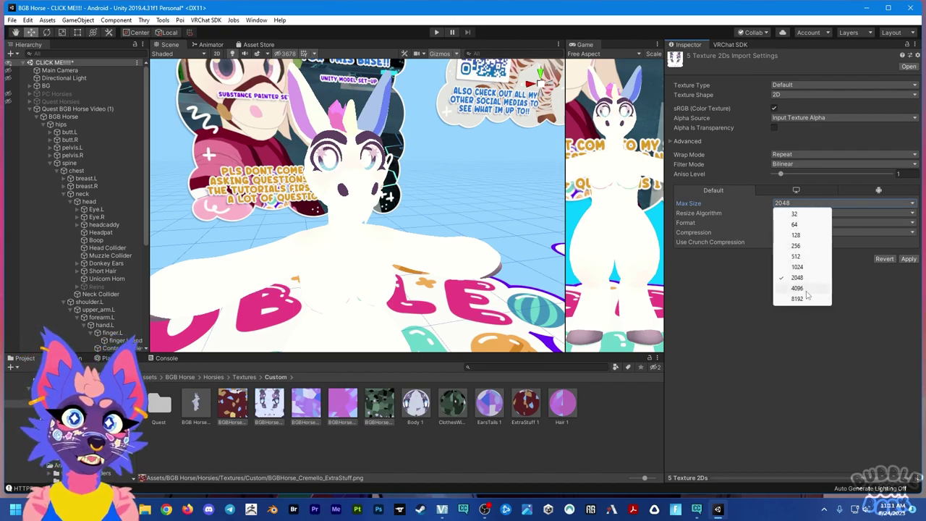
click(783, 388)
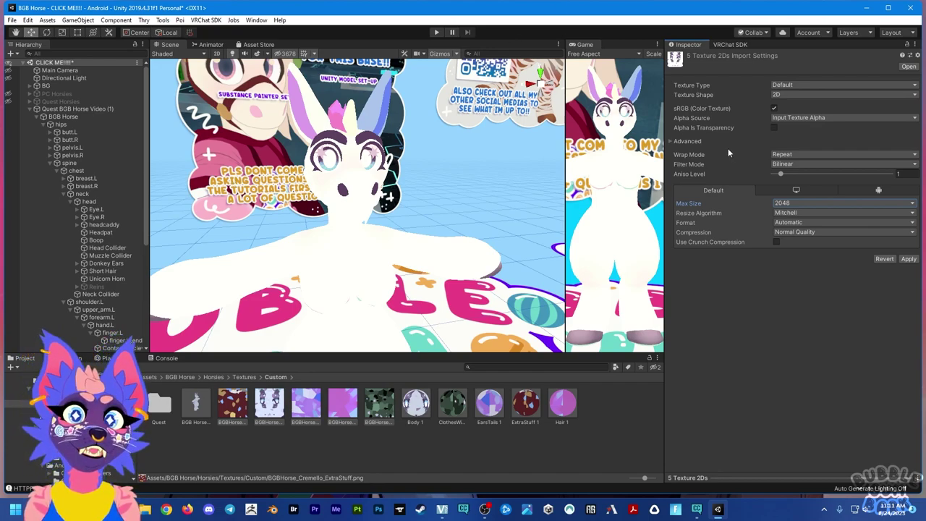
click(854, 201)
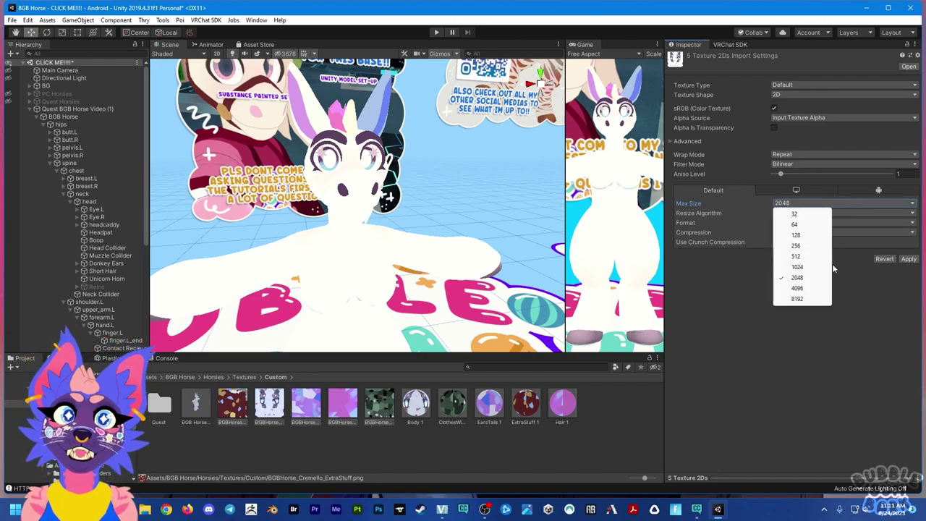
click(826, 389)
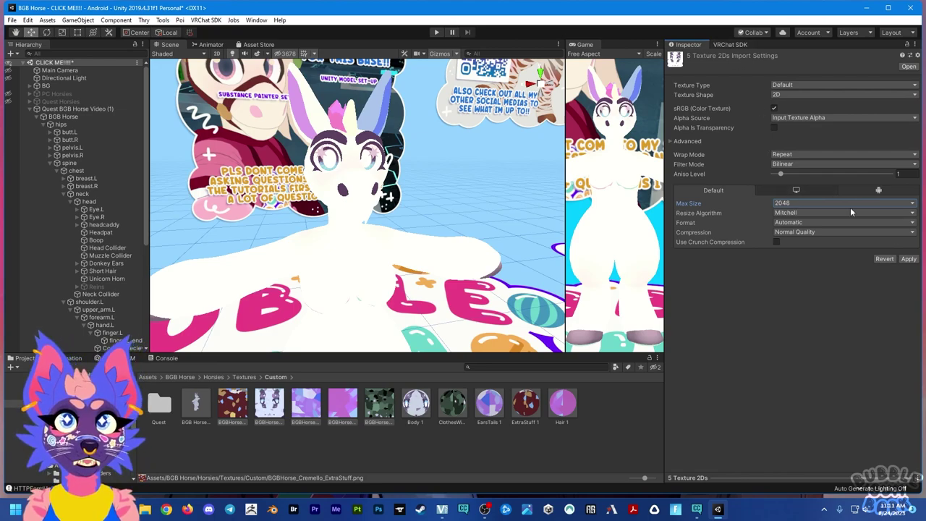
click(730, 44)
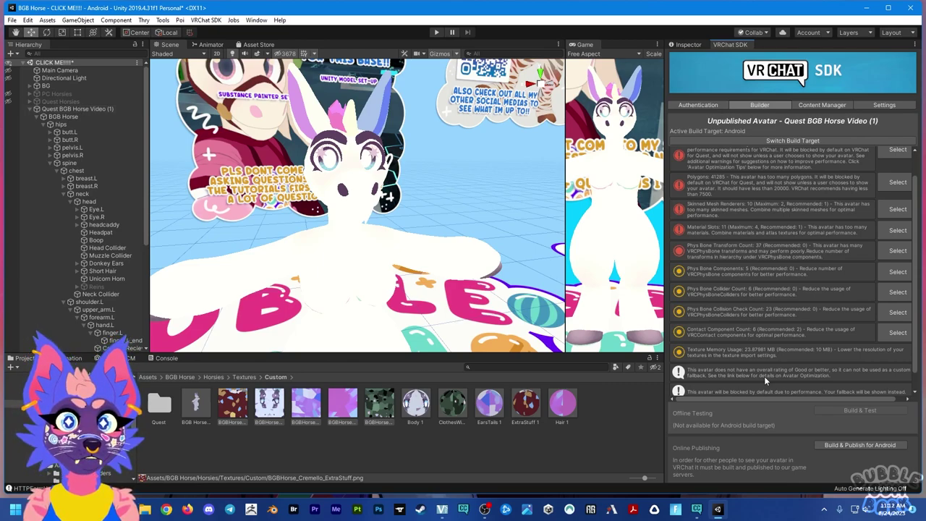
Check the remaining Builder warnings, clear the Console log, and return to the assets in the Custom folder
scroll(763, 376, down, 1)
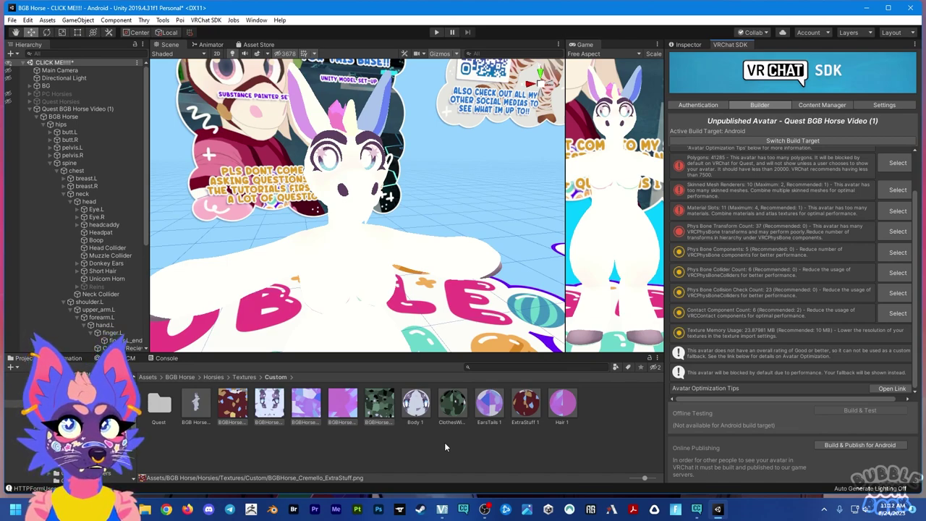
click(165, 359)
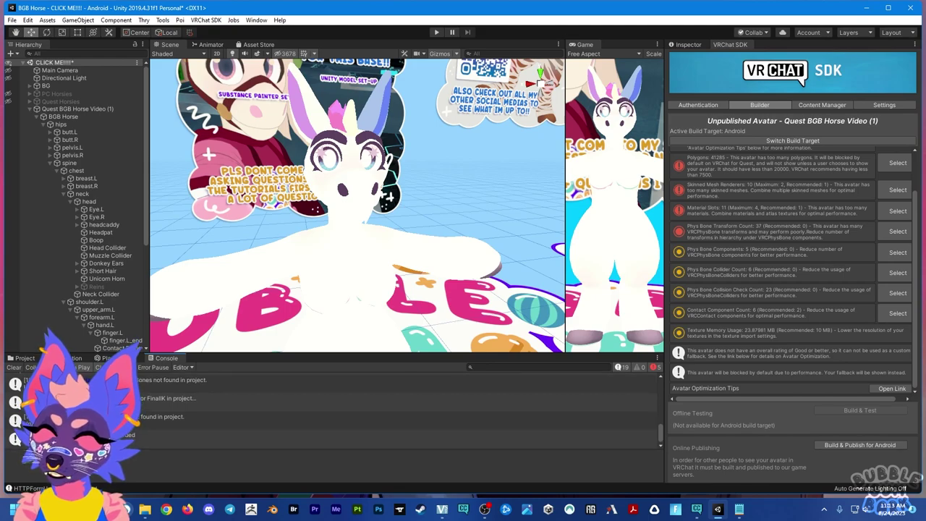
click(14, 367)
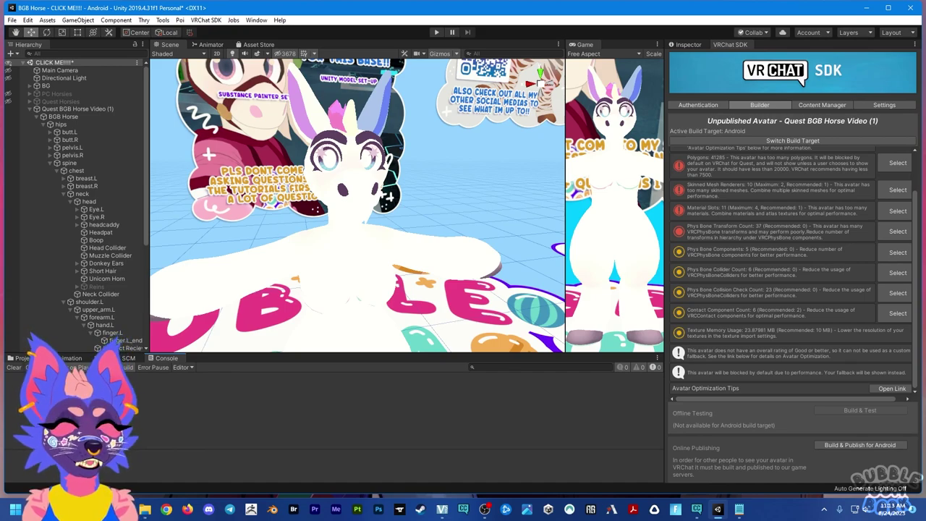
click(25, 357)
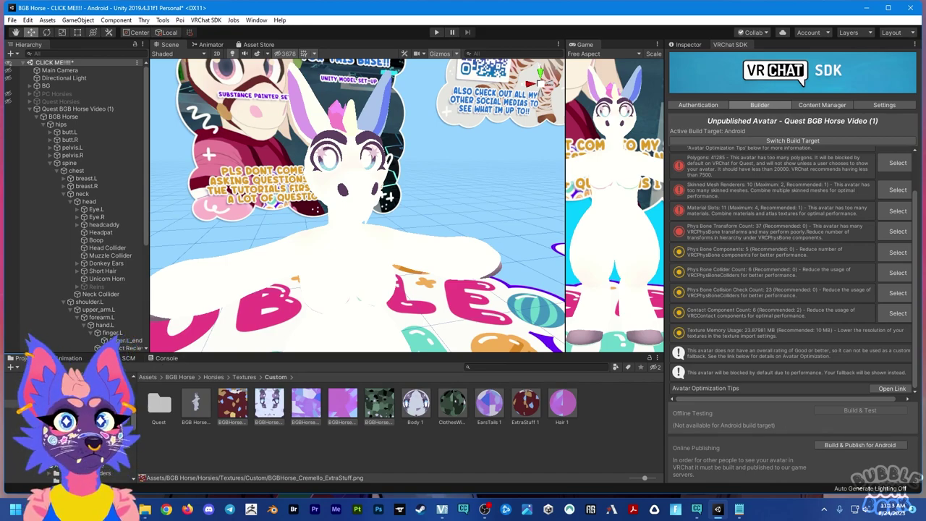
Revert the unapplied import settings of the five textures and inspect the Hair 1 material's shader settings
click(564, 405)
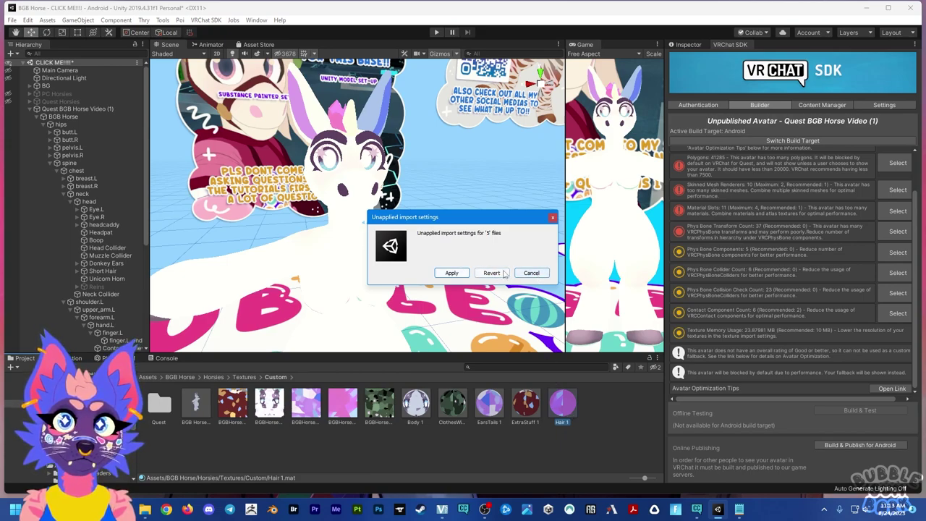
click(504, 274)
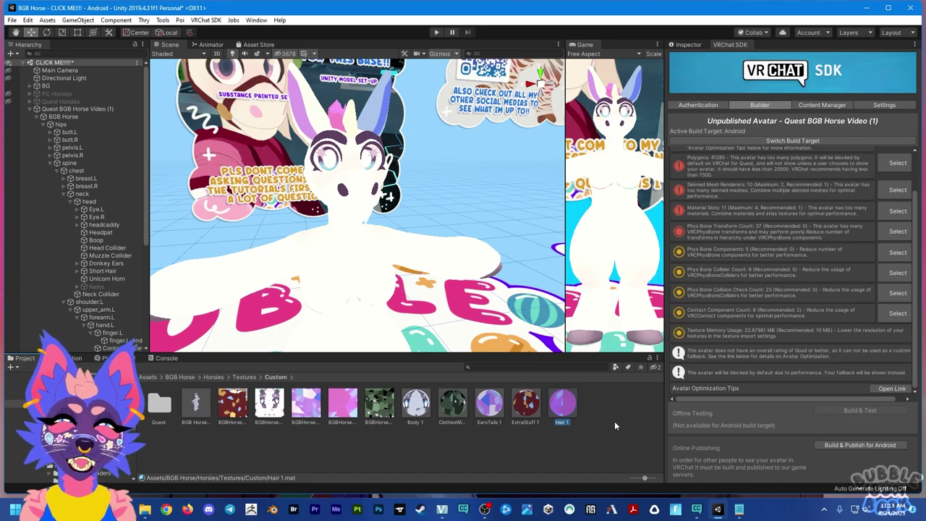
click(526, 405)
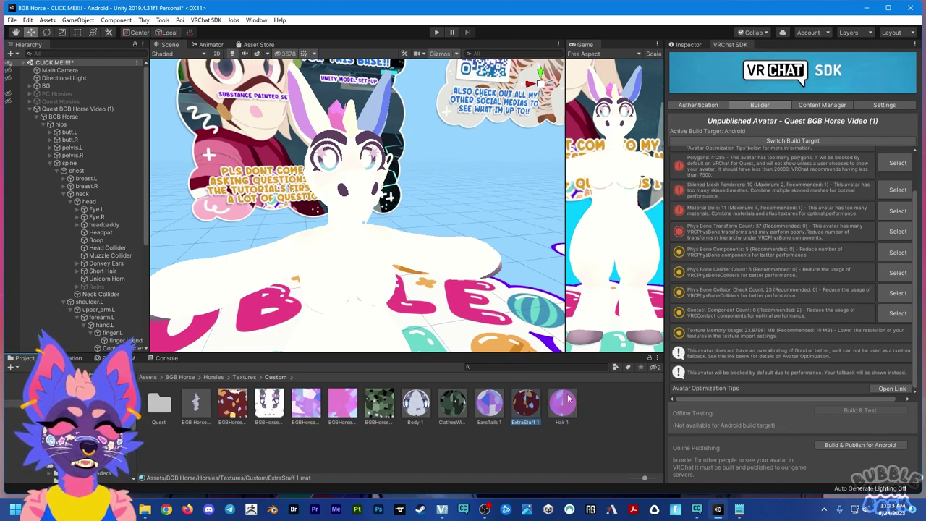
click(558, 403)
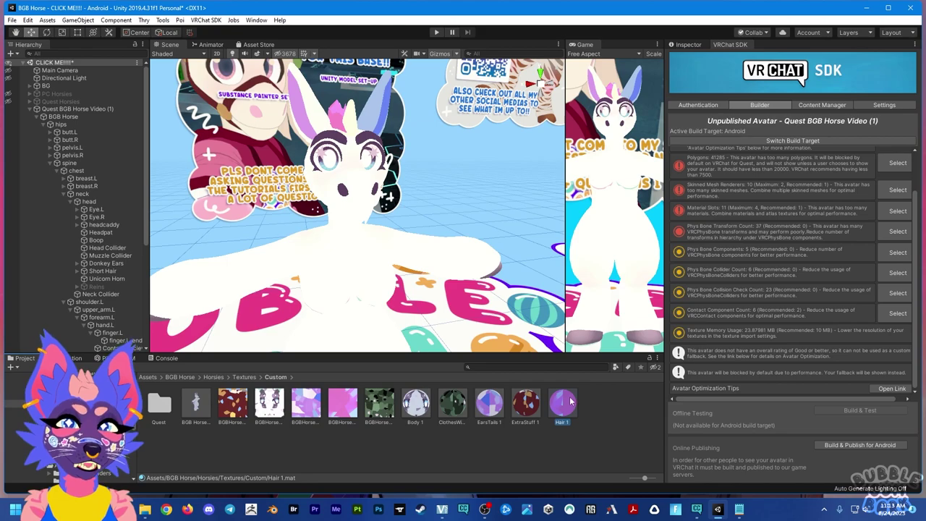
click(699, 45)
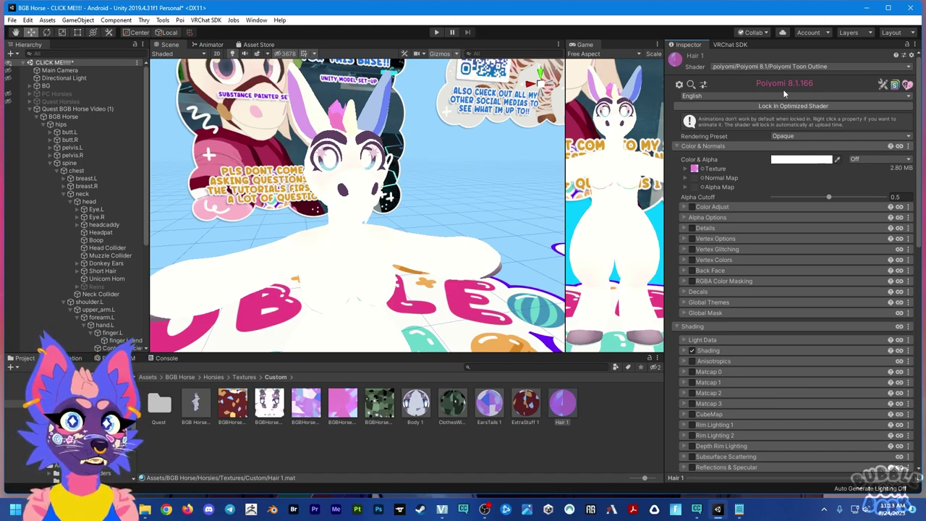
Switch the VRChat SDK build target to Windows
click(730, 44)
click(793, 140)
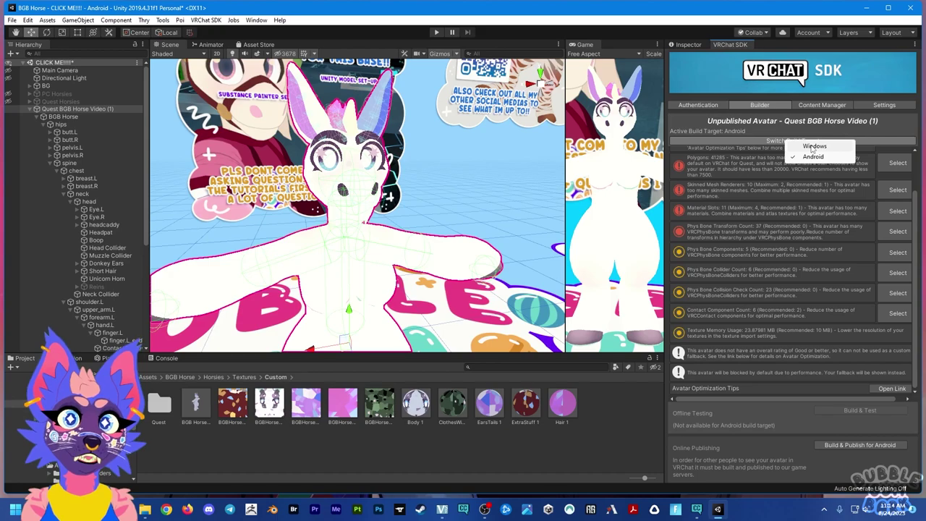
click(814, 147)
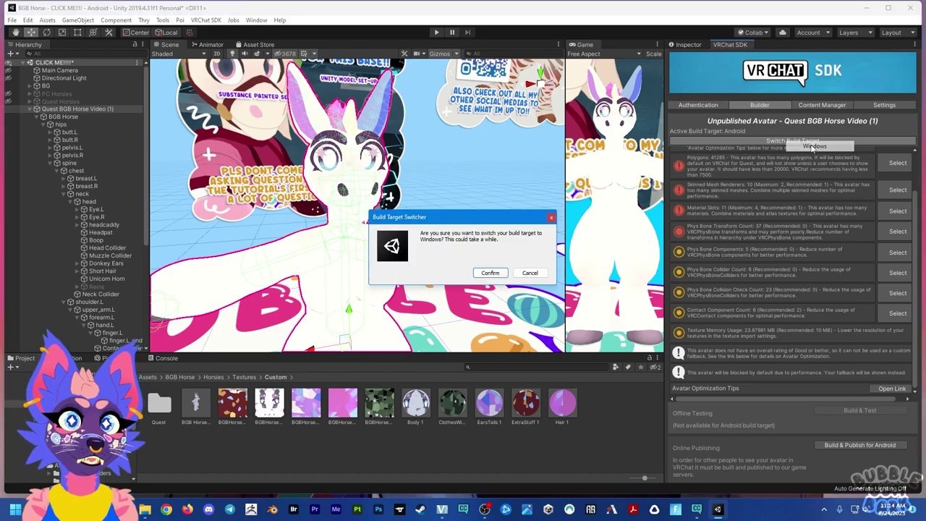
click(490, 274)
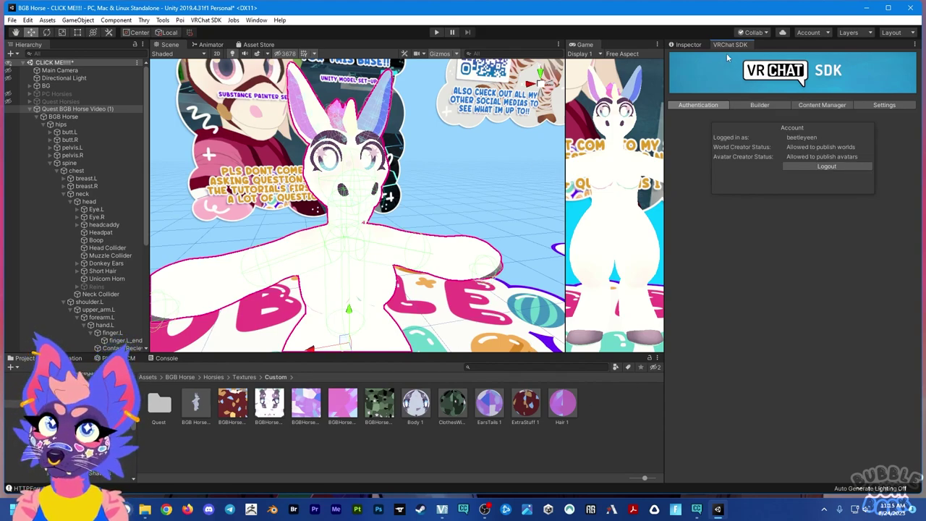
Save Quest BGB Horse Video (1) as a prefab in the Custom folder's Quest subfolder, and delete the avatar from the scene
click(691, 44)
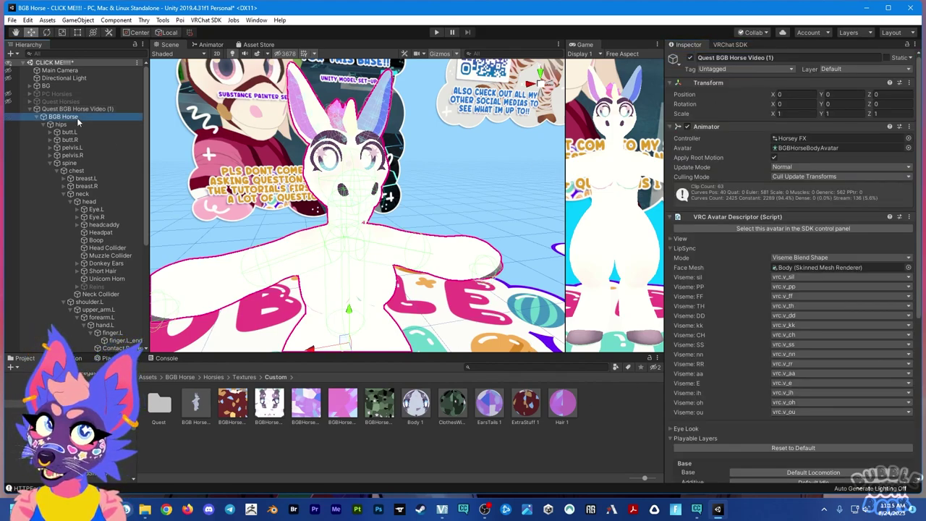
drag(59, 102, 361, 452)
click(604, 447)
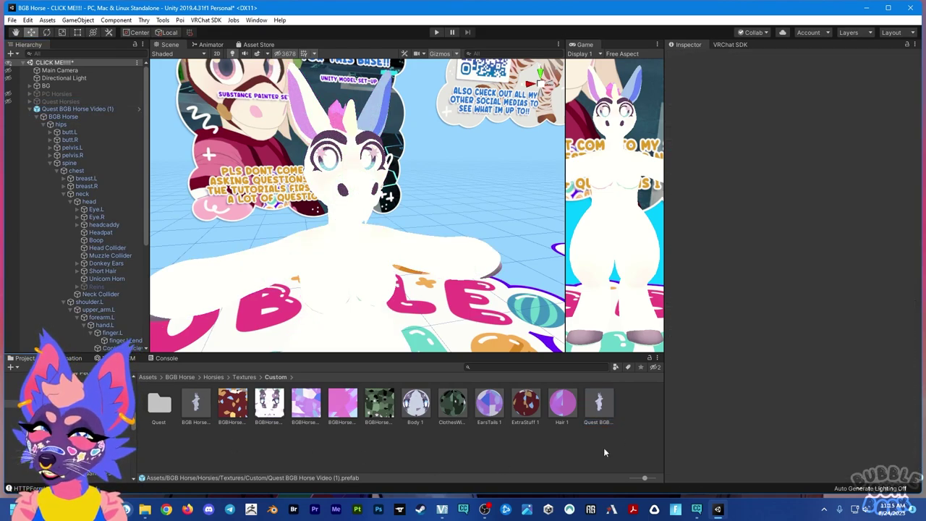
click(606, 418)
click(197, 406)
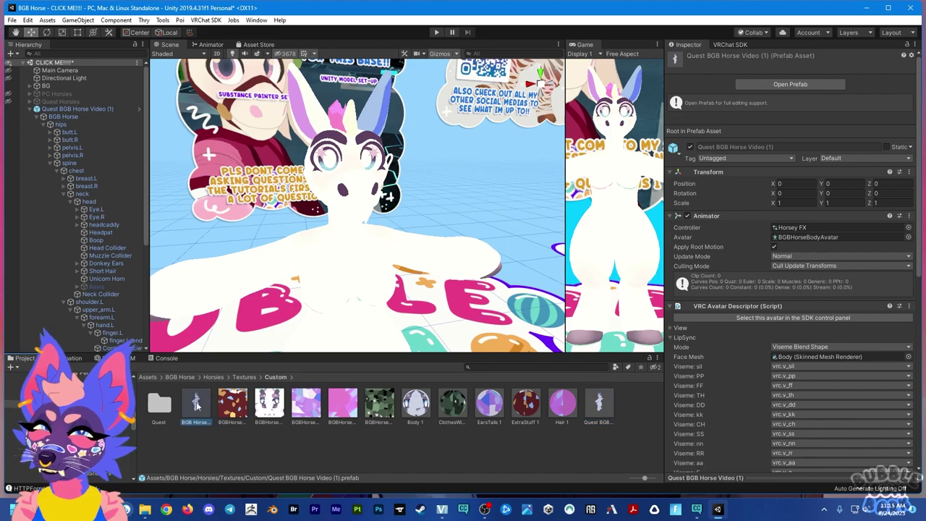
click(579, 465)
drag(599, 403, 158, 403)
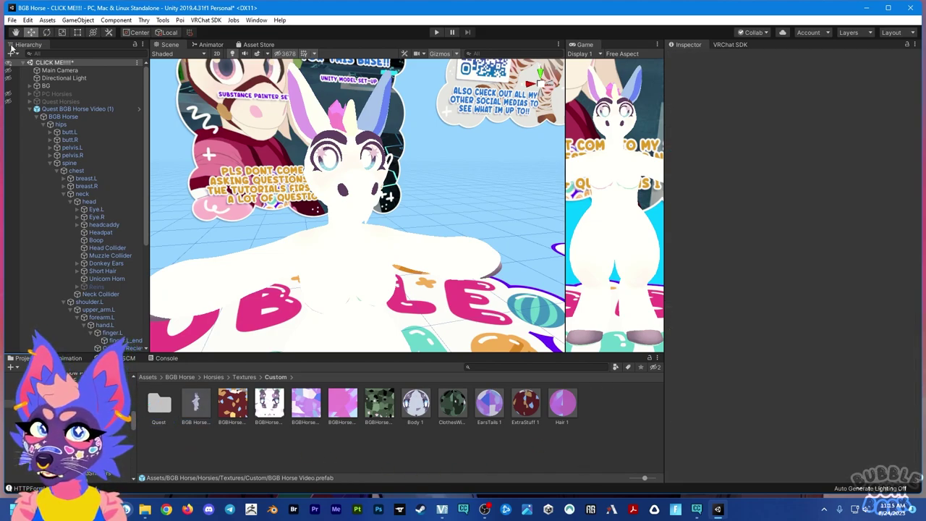
click(58, 108)
key(Delete)
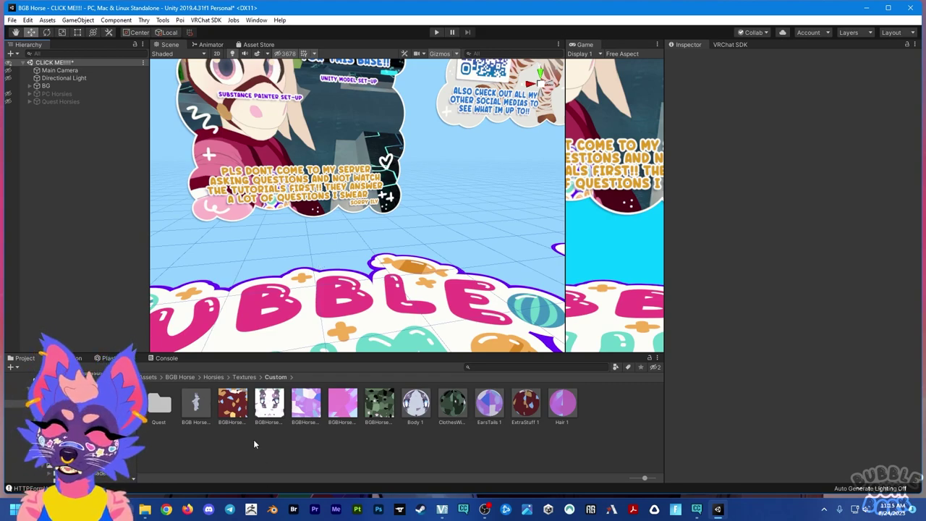
Add the BGB Horse Body prefab from Horsies/Parts/Body Only to the scene
click(207, 377)
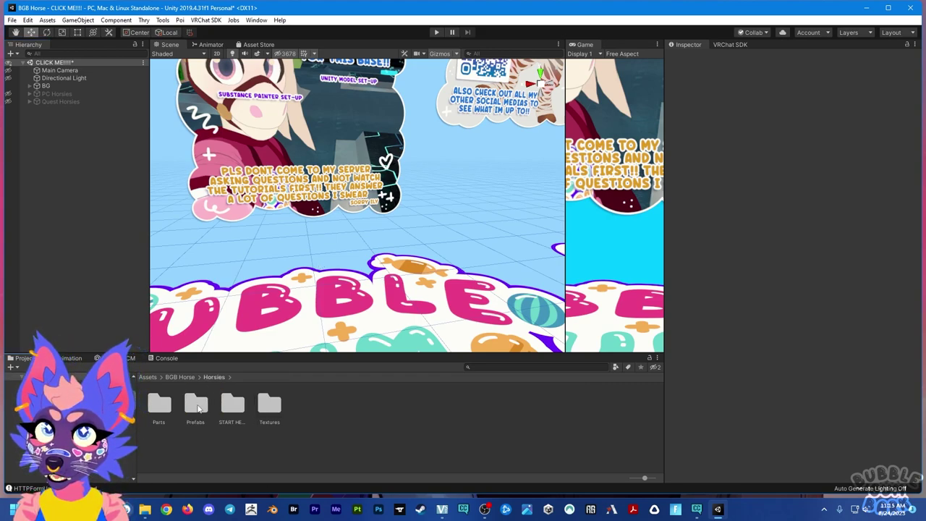
double_click(196, 405)
click(219, 379)
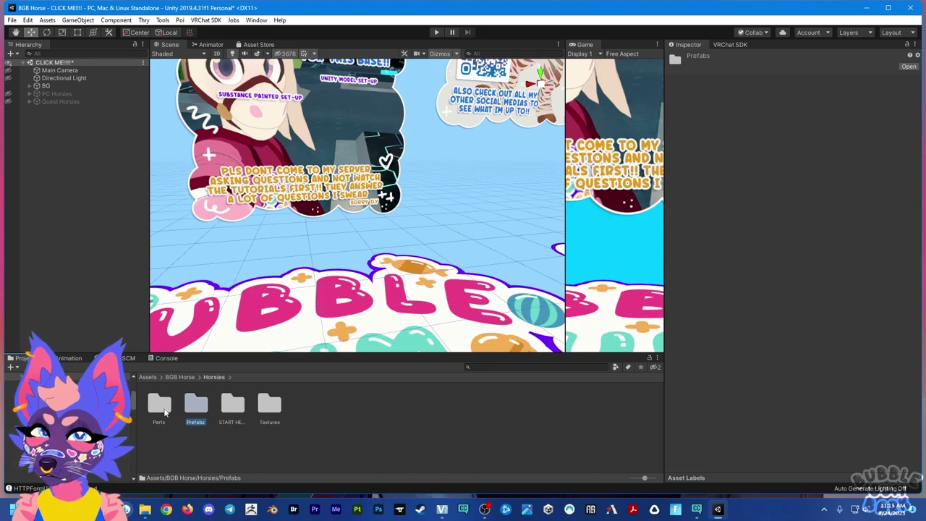
double_click(160, 403)
double_click(159, 404)
drag(163, 409, 45, 209)
Add the Horse Ears prefab from the Parts/Ears folder to the scene
click(240, 377)
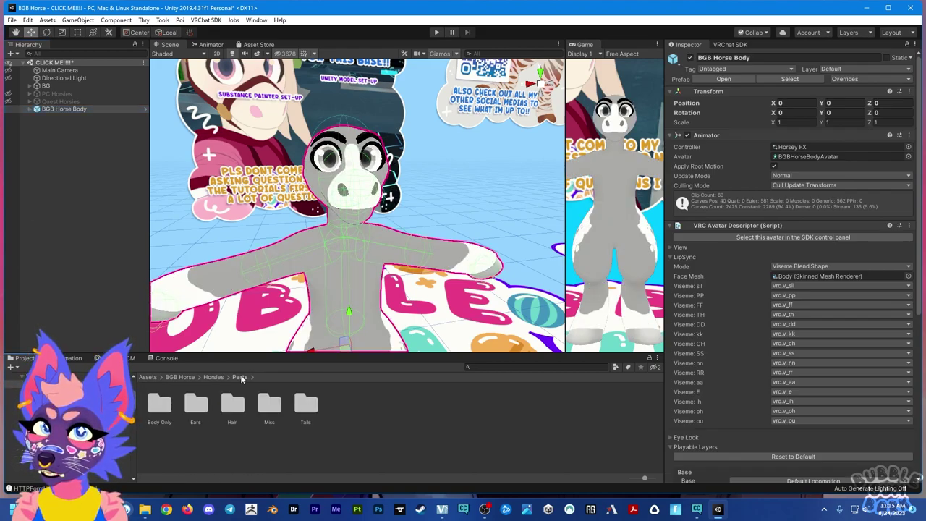
double_click(196, 405)
click(232, 405)
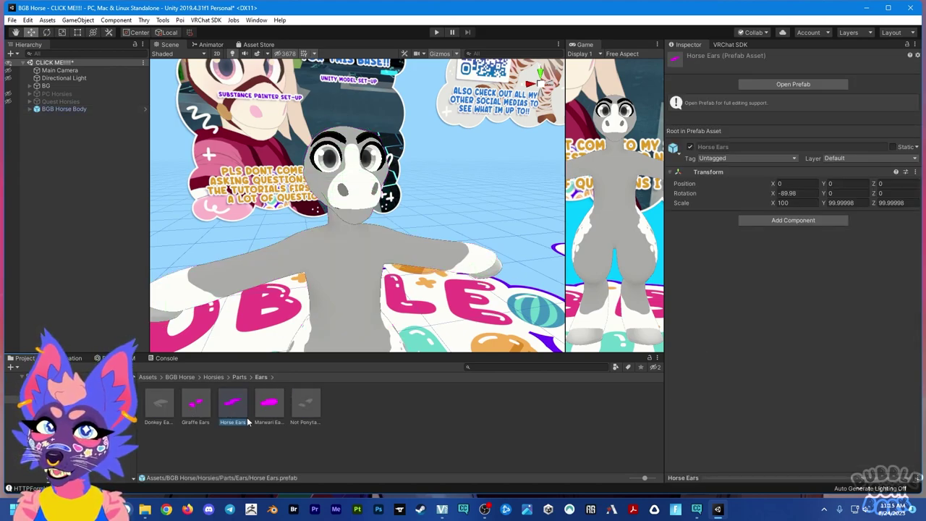
drag(232, 405, 53, 293)
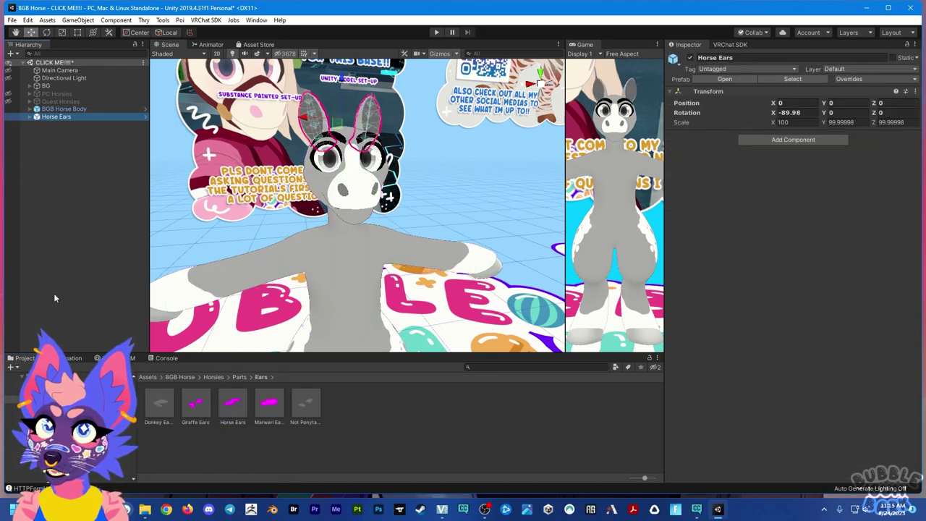
Add the Braided Hair Right prefab from the Parts/Hair folder to the scene
click(240, 377)
click(233, 405)
double_click(235, 405)
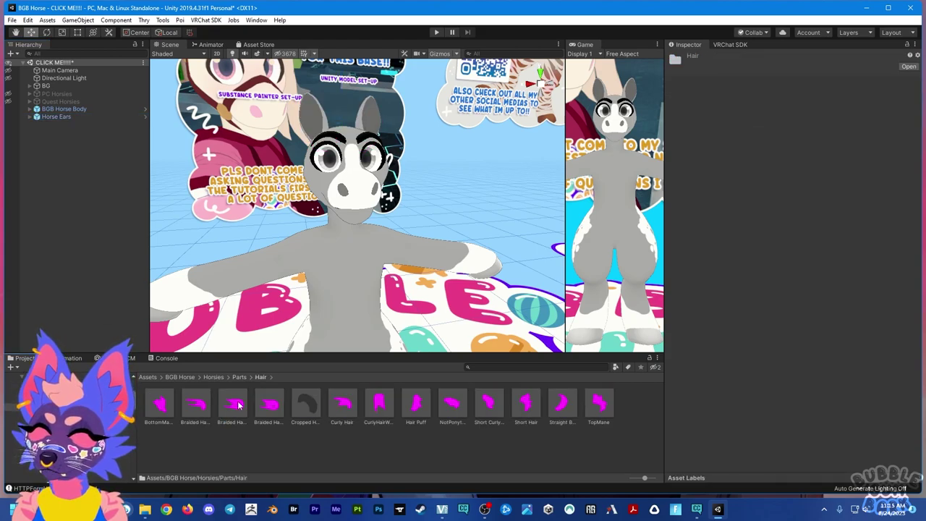
click(232, 403)
drag(233, 404, 98, 300)
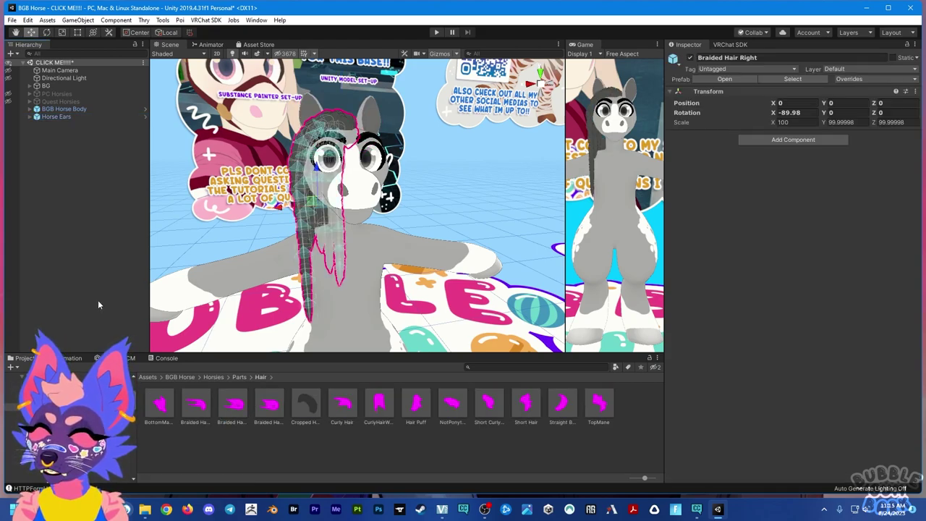
Add the Long Tail prefab from the Parts/Tails folder to the scene
click(240, 377)
double_click(306, 406)
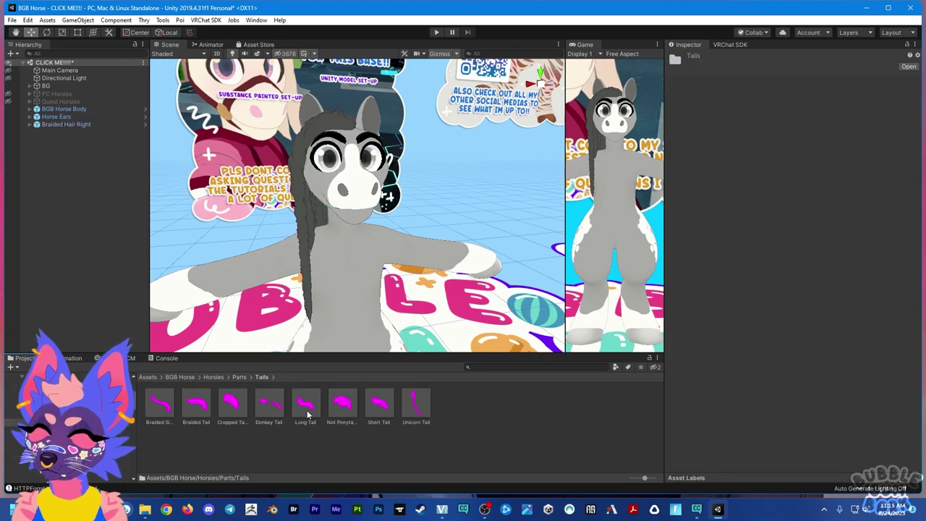
click(307, 407)
drag(307, 408, 72, 278)
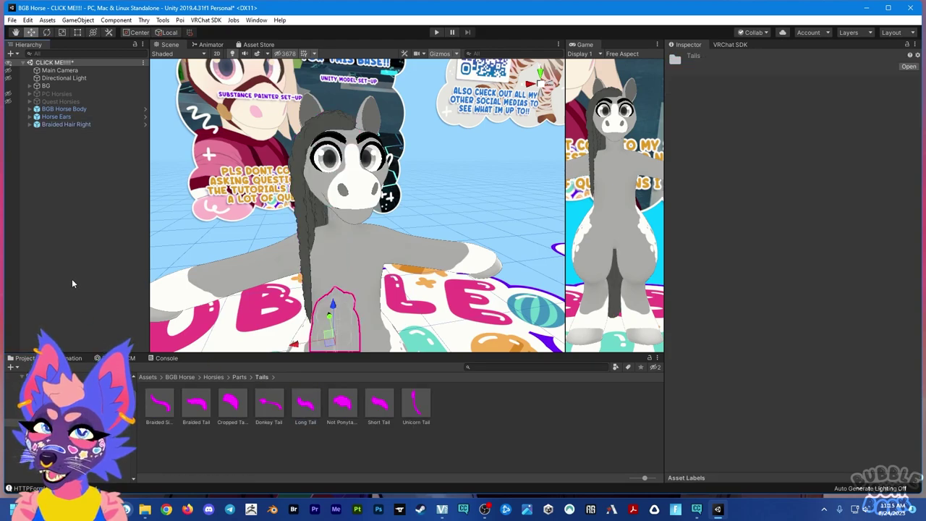
Add the Arm Fluff.R, Arm Fluff.L, Reins and Wings prefabs from the Parts/Misc folder to the scene
click(239, 377)
click(269, 405)
double_click(269, 405)
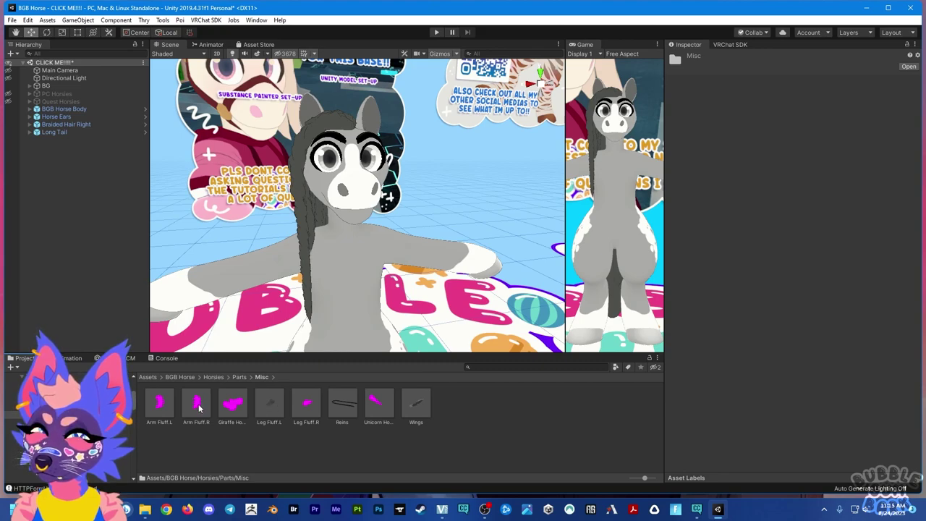
drag(200, 409, 37, 275)
drag(169, 402, 93, 290)
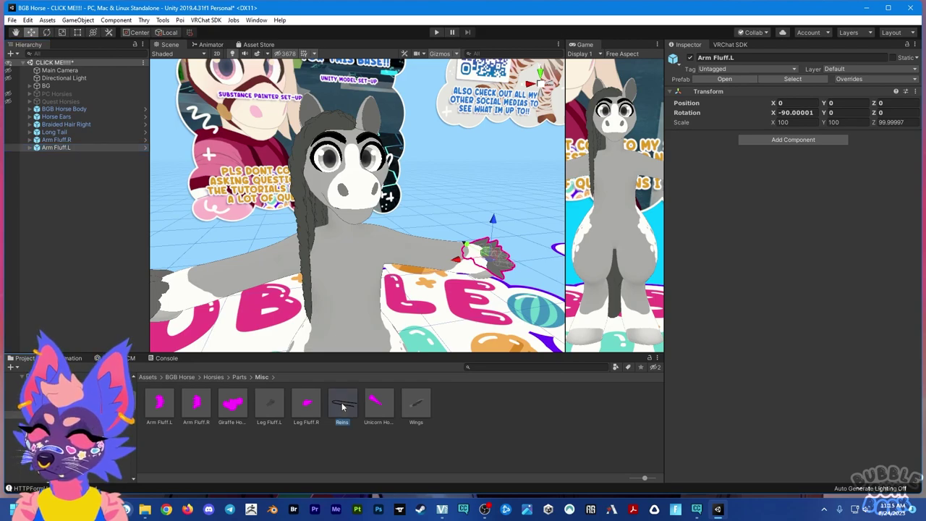
drag(343, 407, 49, 155)
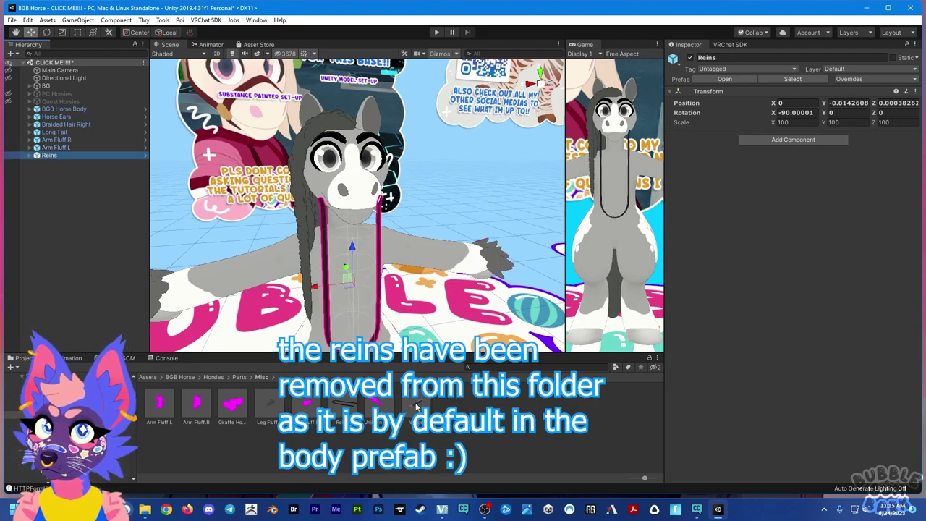
drag(417, 408, 114, 293)
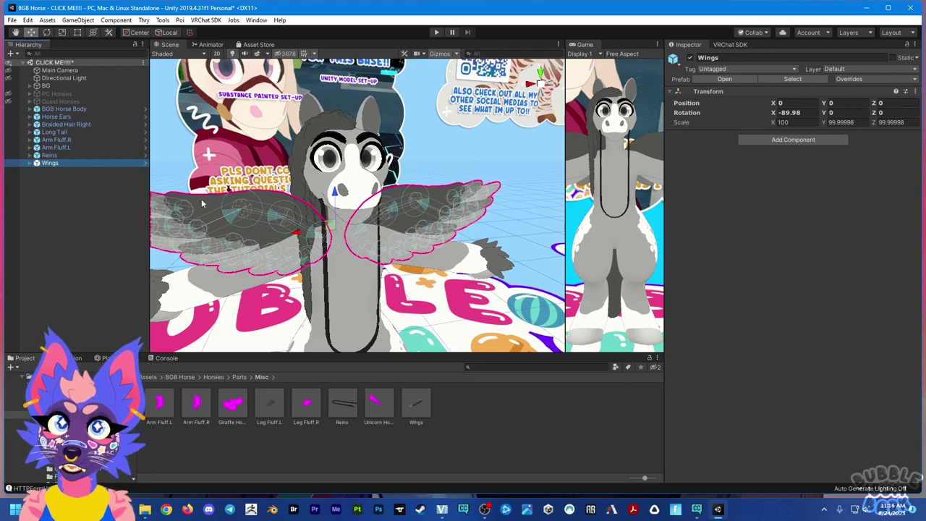
Unpack the BGB Horse Body prefab instance in the scene
click(43, 110)
right_click(43, 109)
click(76, 227)
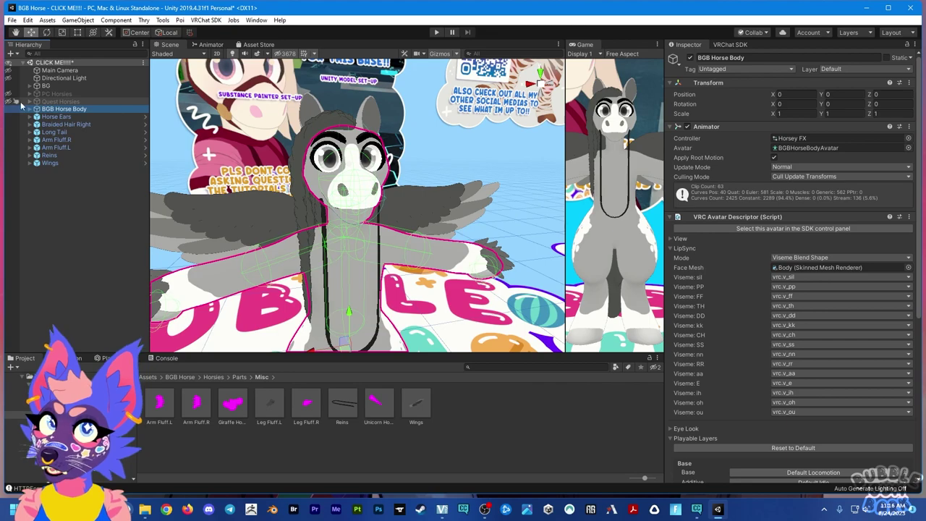
Parent the Long Tail to the hips bone of BGB Horse Body's armature
click(31, 109)
click(43, 117)
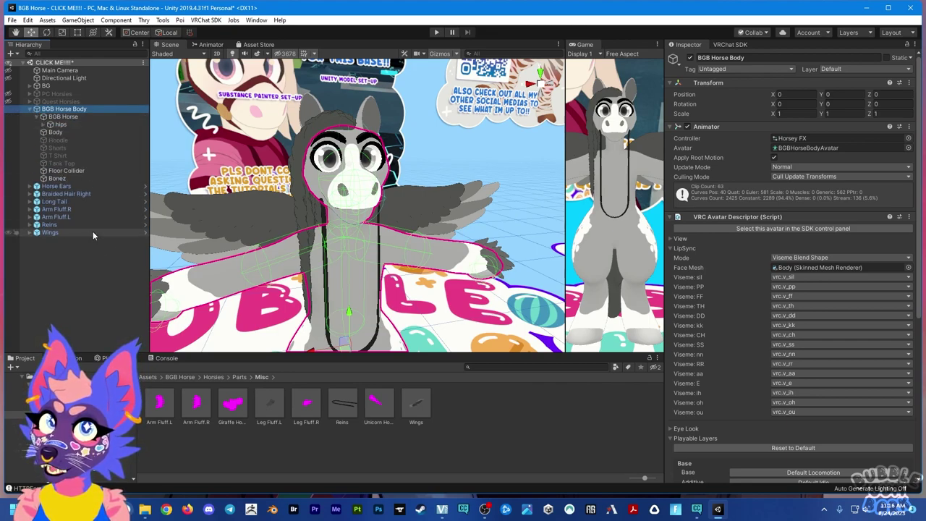
click(61, 202)
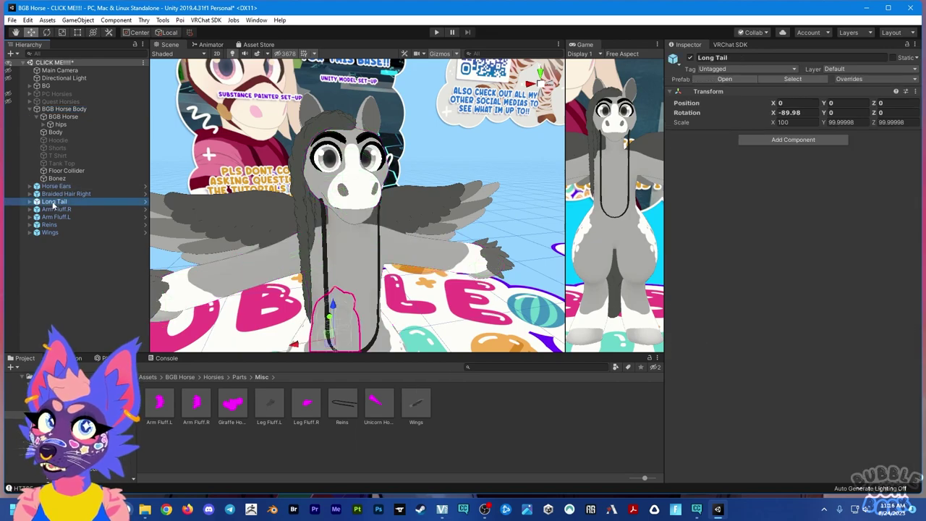
drag(62, 133, 64, 125)
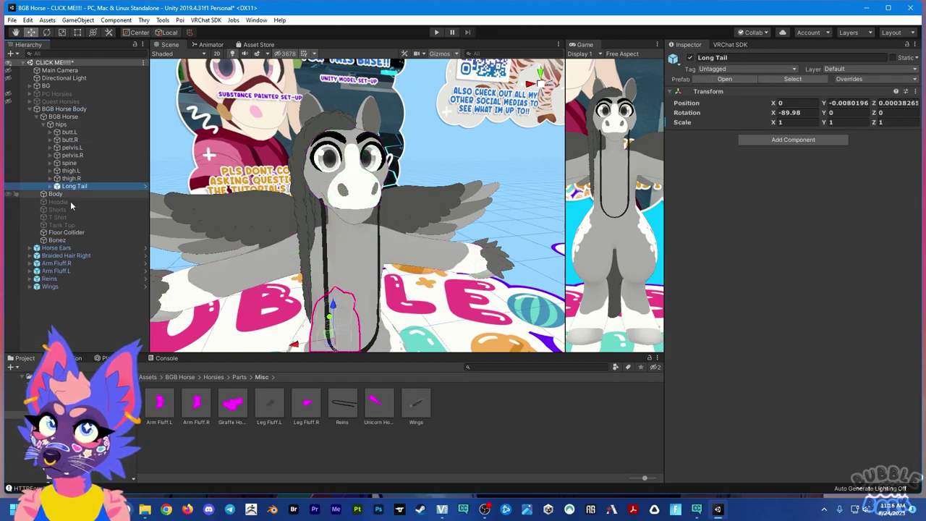
Parent Wings to the chest bone, and Horse Ears, Braided Hair Right and Reins to the head bone
click(51, 163)
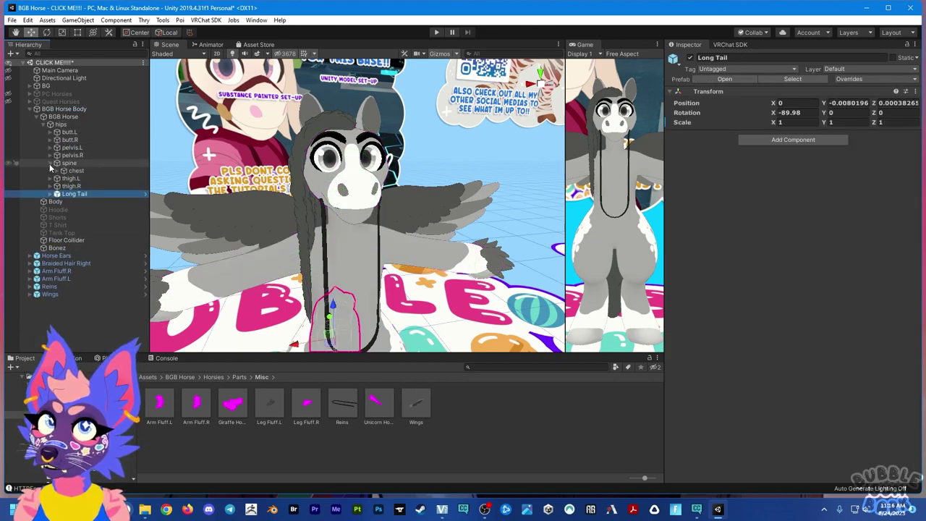
drag(49, 294, 70, 175)
click(64, 194)
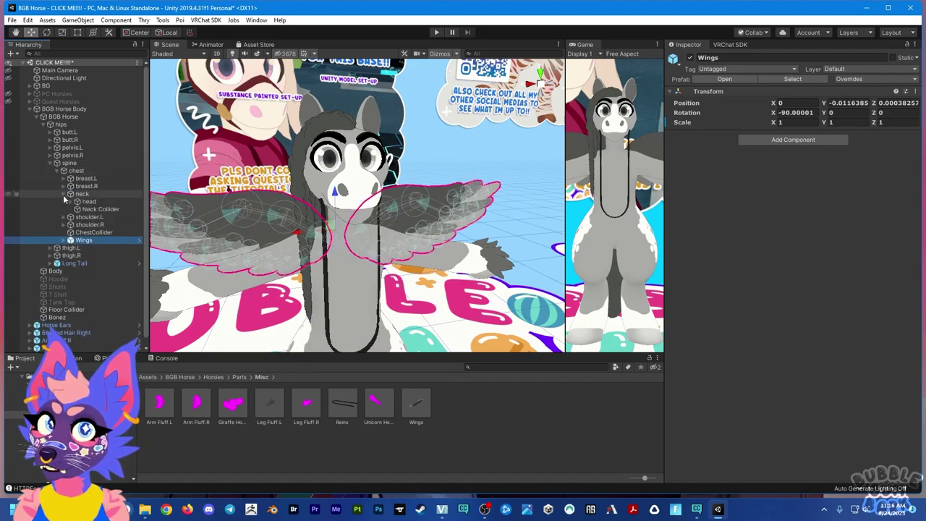
scroll(81, 190, down, 1)
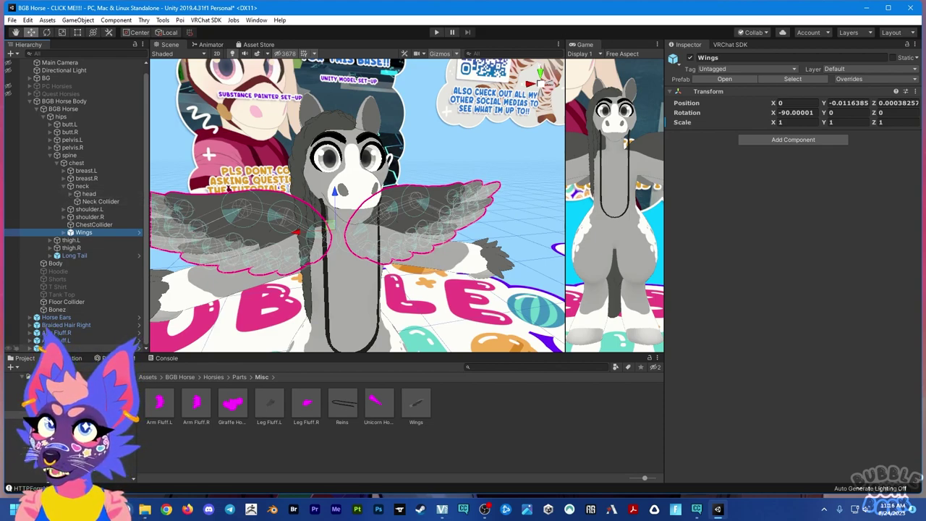
click(58, 340)
shift+click(58, 317)
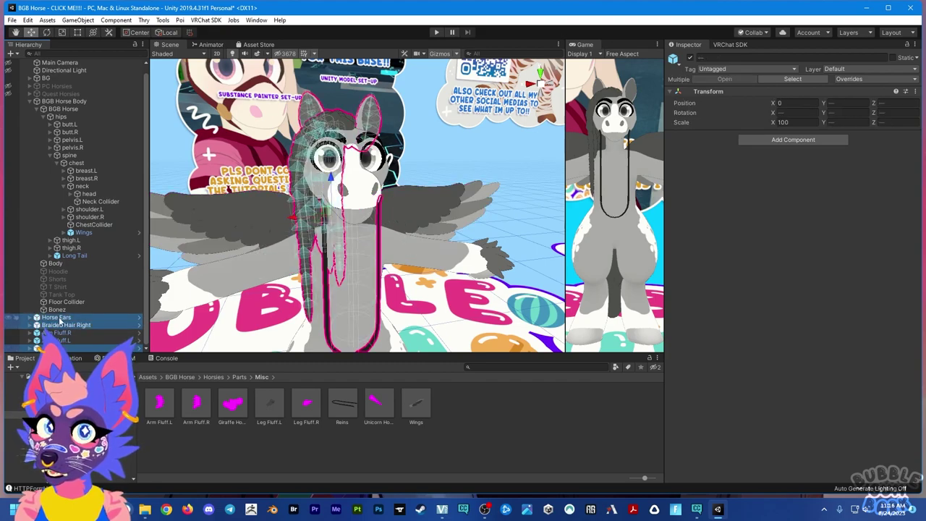
drag(59, 319, 90, 194)
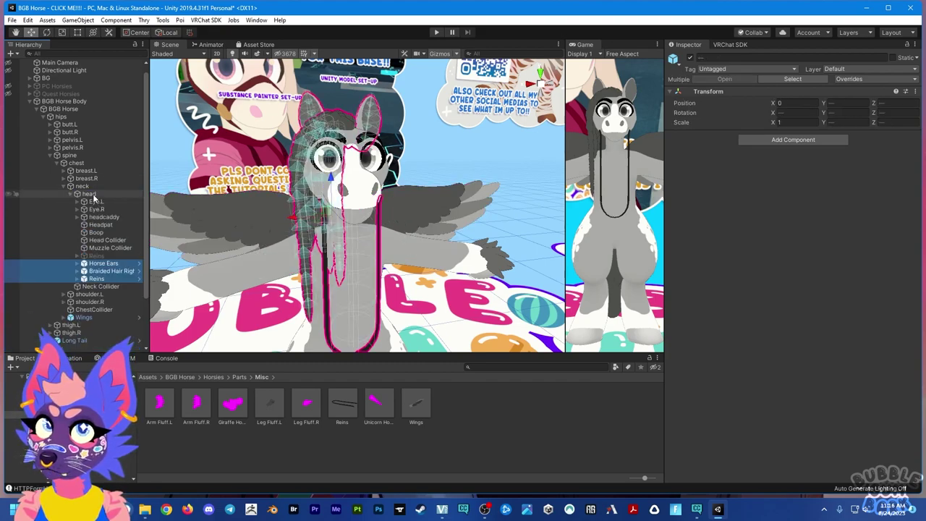
Parent Arm Fluff.R to the hand.R bone and Arm Fluff.L to the hand.L bone of the horse armature
scroll(76, 218, down, 3)
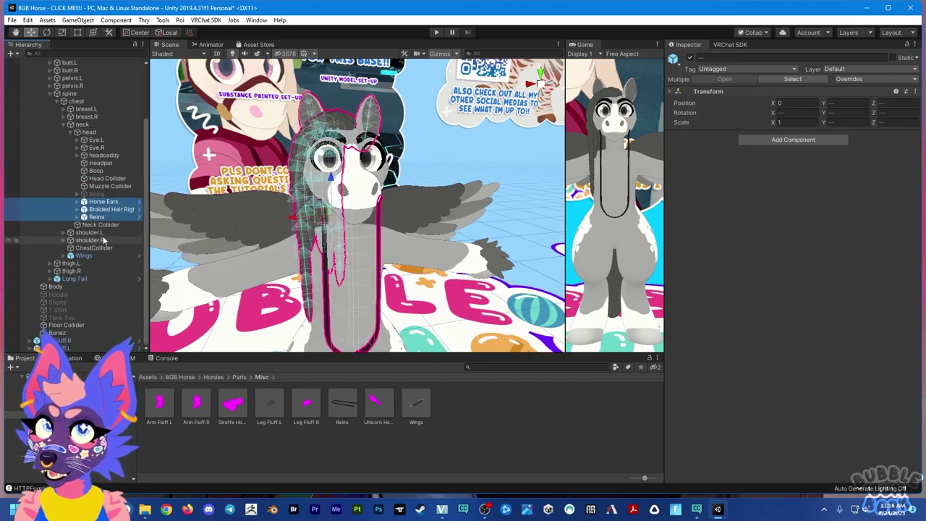
click(63, 232)
click(65, 263)
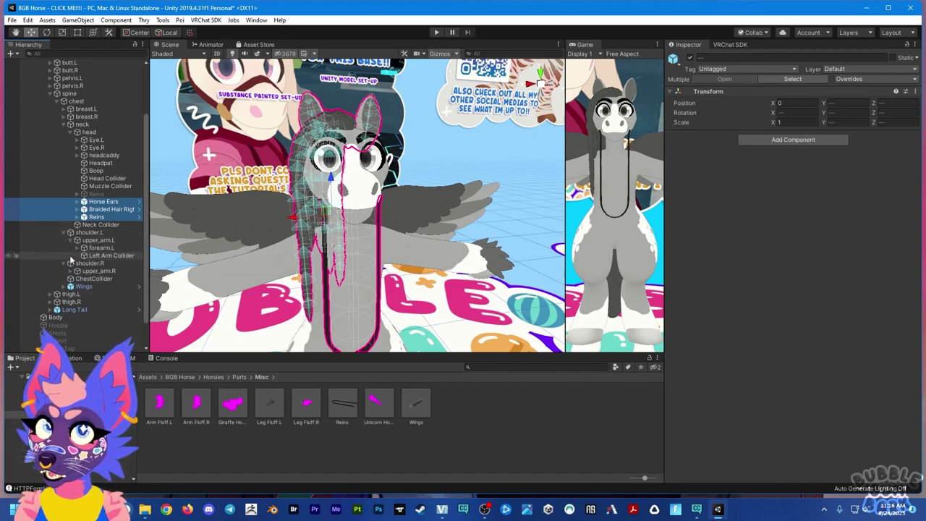
click(76, 247)
click(72, 279)
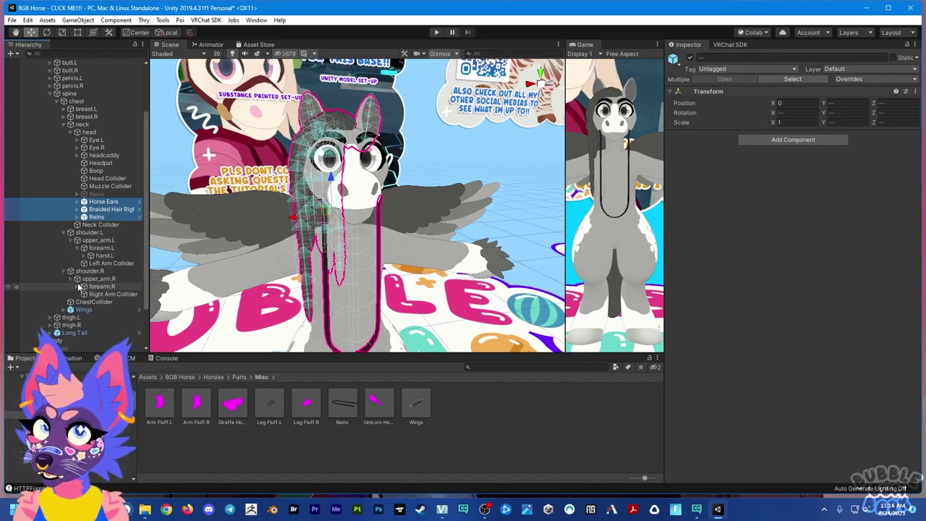
click(77, 287)
scroll(75, 290, down, 3)
click(60, 340)
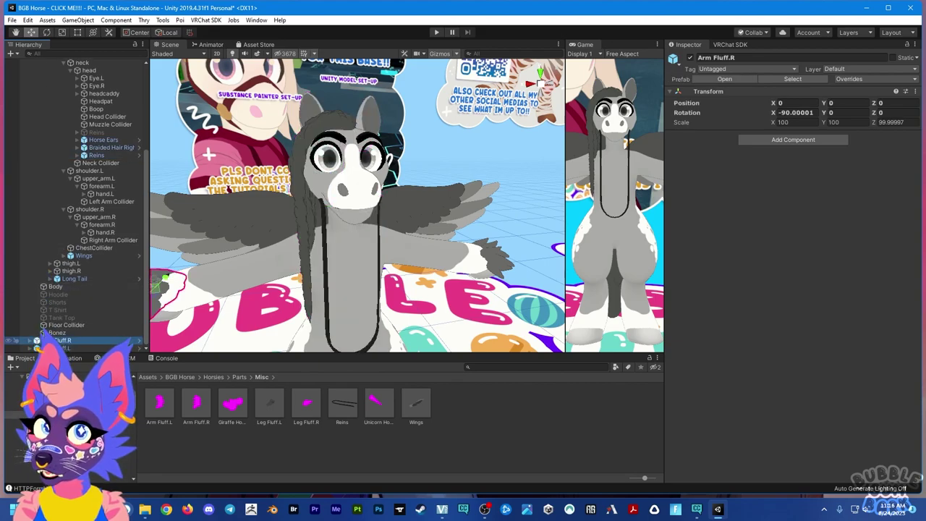
drag(60, 340, 103, 233)
drag(159, 402, 106, 165)
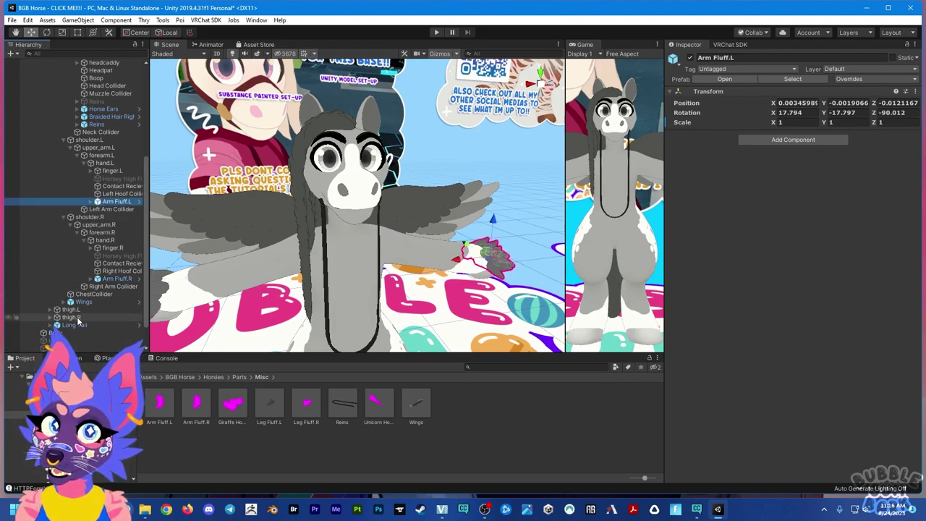
Expand the Reins, Braided Hair Right, Horse Ears, both Arm Fluffs and Long Tail in the hierarchy to expose their Bonez objects
click(70, 147)
click(62, 170)
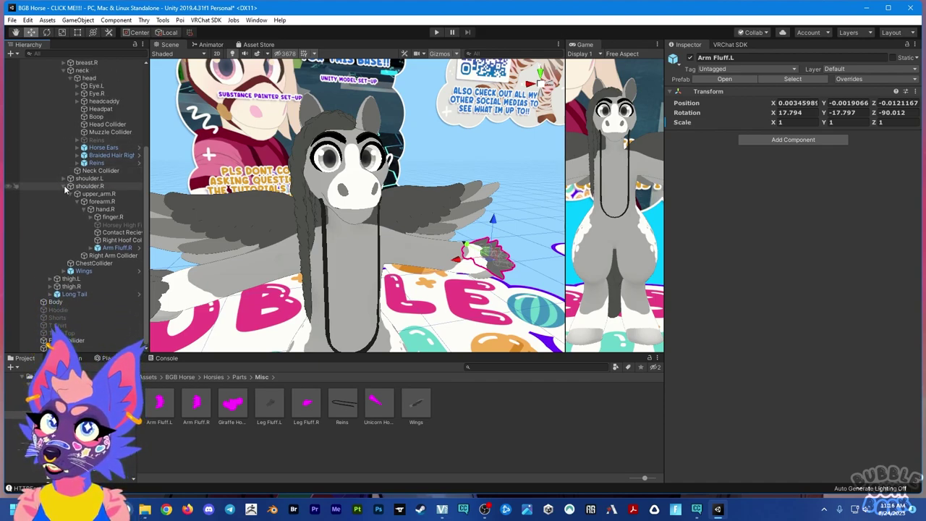
click(63, 186)
click(63, 256)
click(63, 247)
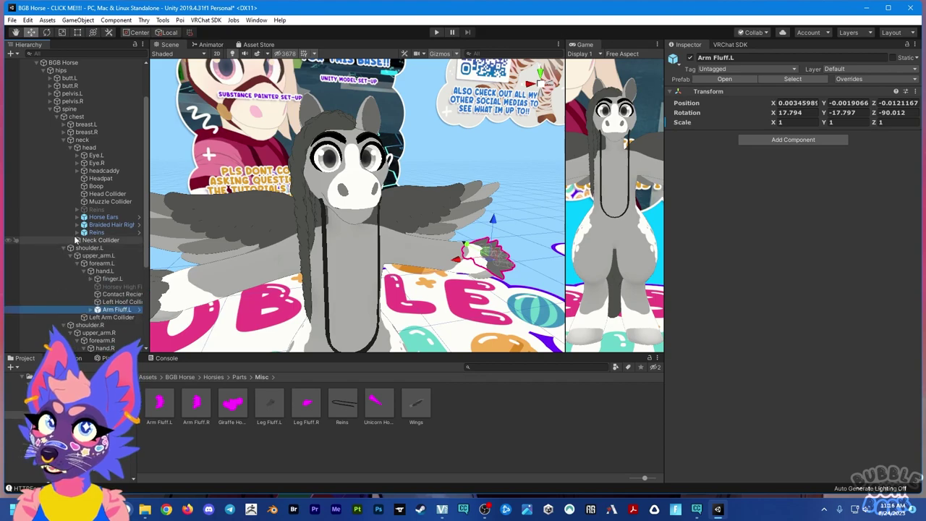
click(76, 233)
click(77, 224)
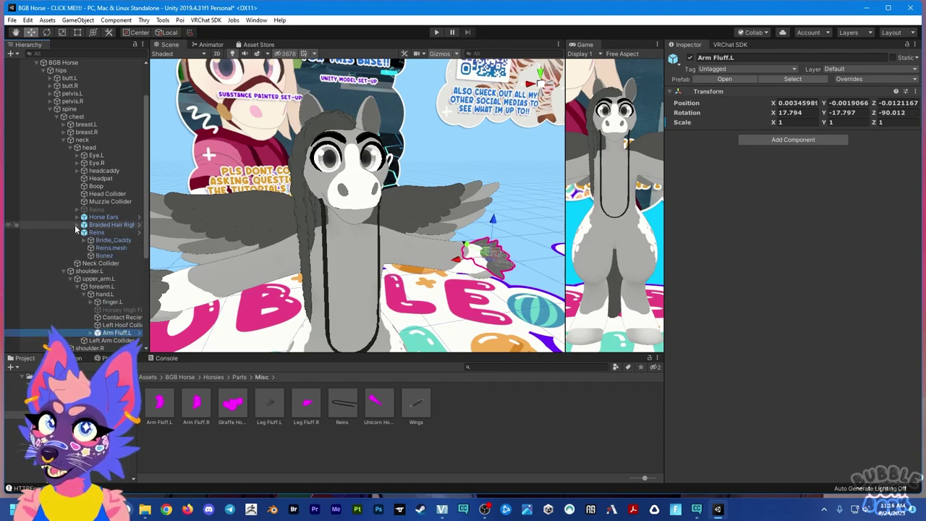
click(77, 216)
scroll(80, 238, down, 4)
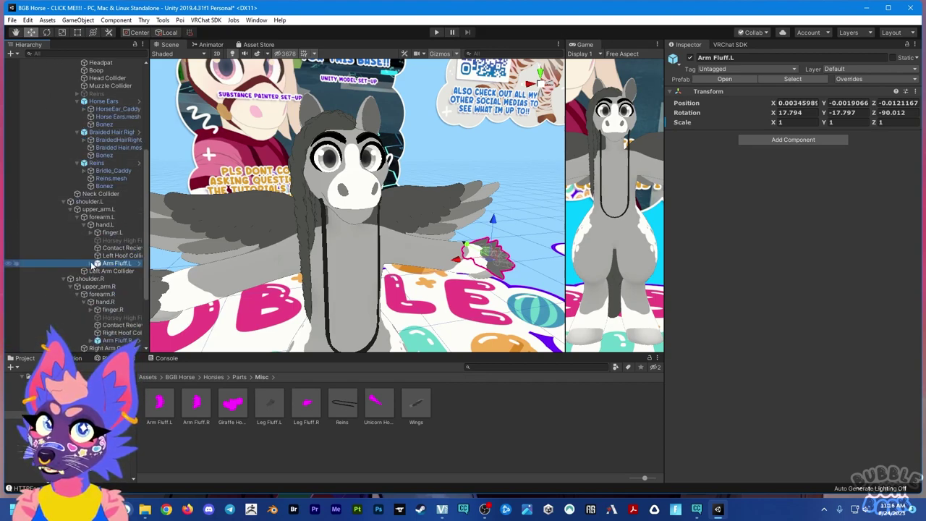
click(89, 263)
scroll(92, 259, down, 4)
click(90, 248)
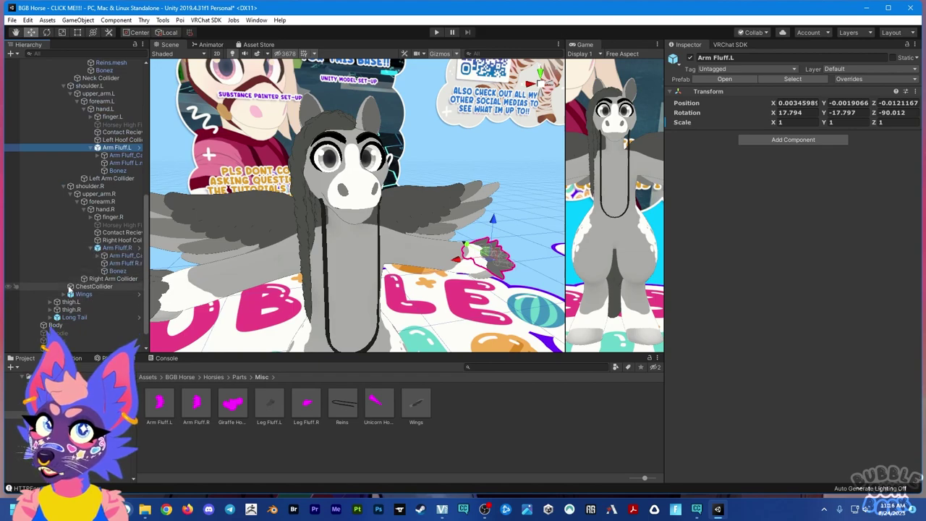
scroll(73, 275, down, 1)
click(49, 295)
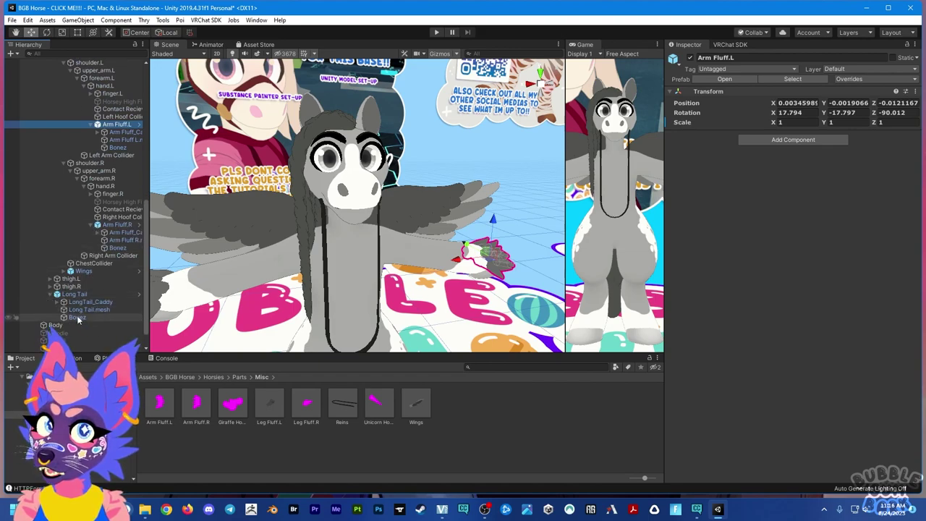
Assign the scene's Floor Collider to Element 0 of the Phys Bone colliders on Long Tail's Bonez object
click(76, 318)
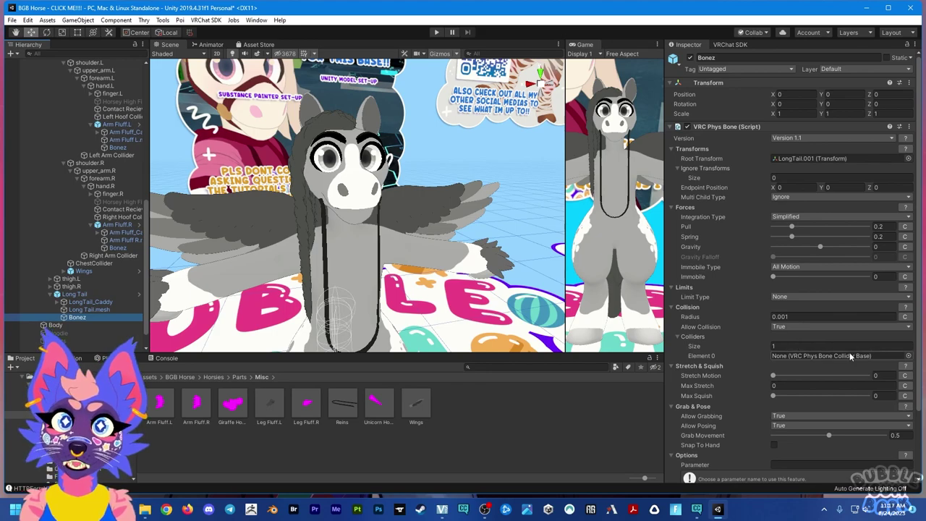
click(908, 358)
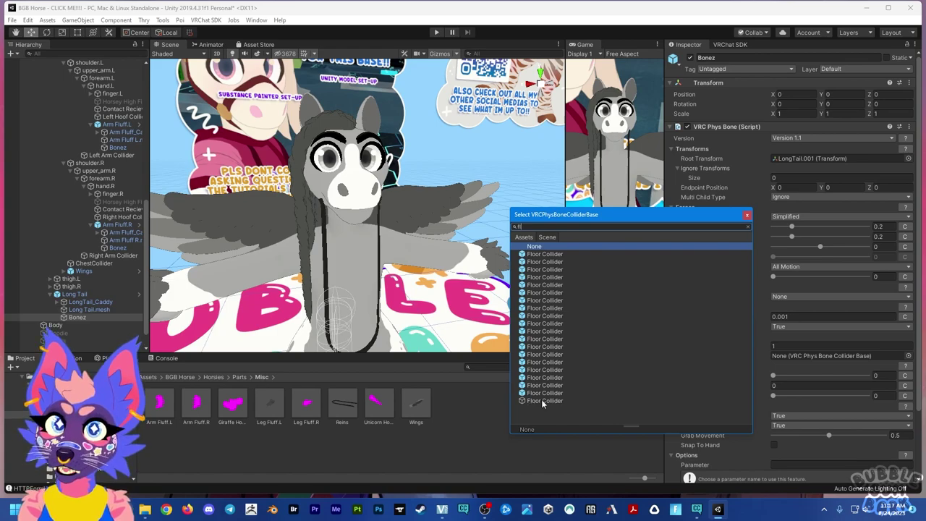
click(530, 401)
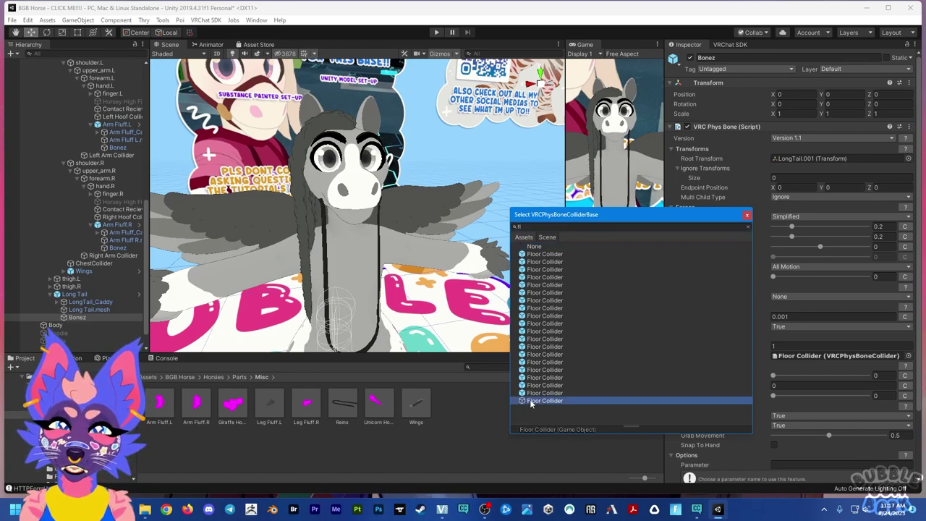
click(747, 215)
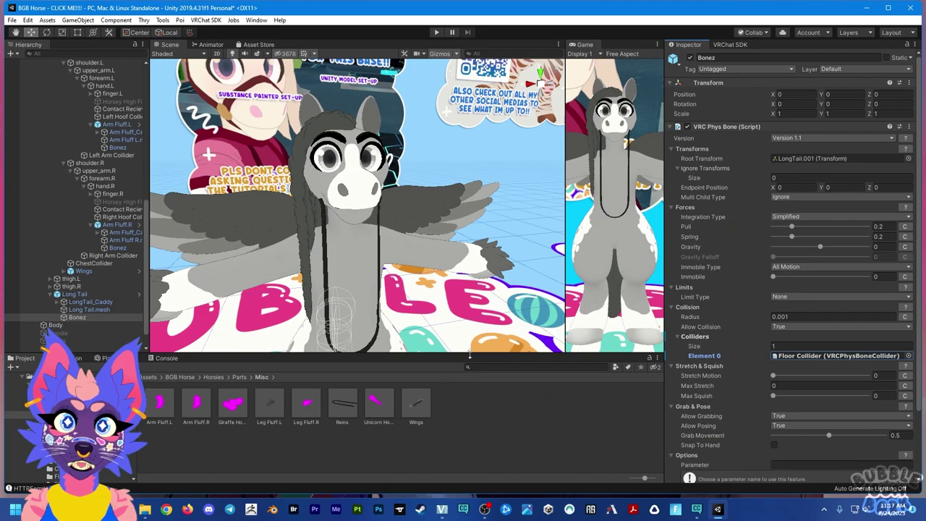
Assign the scene's Right Hoof Collider to Element 0 of the Phys Bone colliders on Arm Fluff.R's Bonez object
click(115, 248)
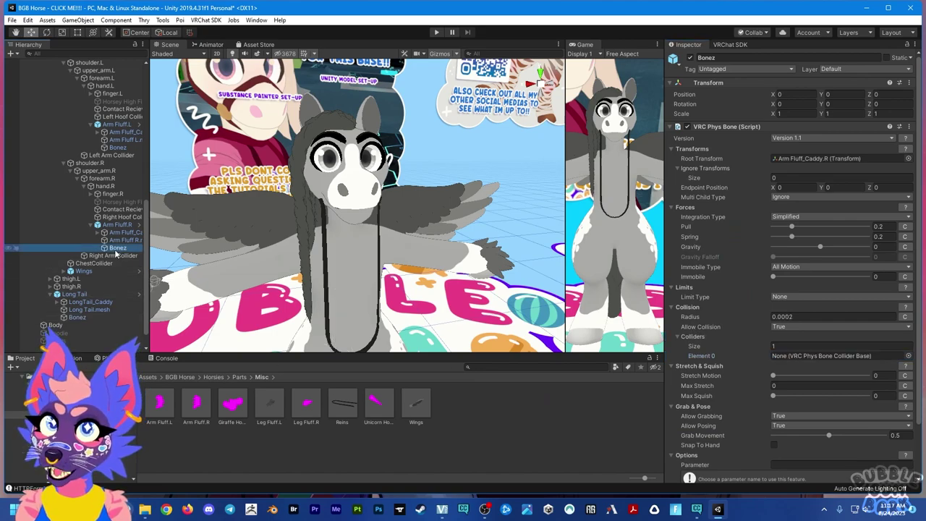
click(907, 355)
text(h)
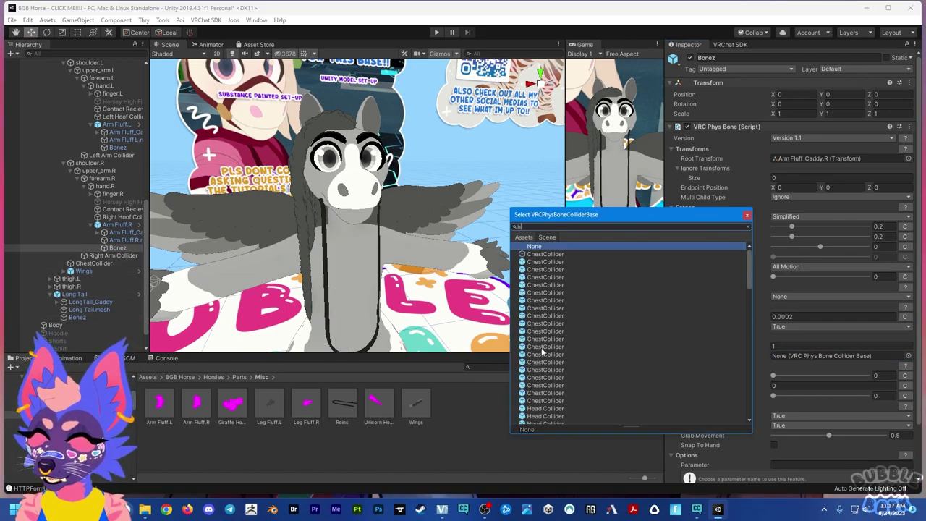
text(oof)
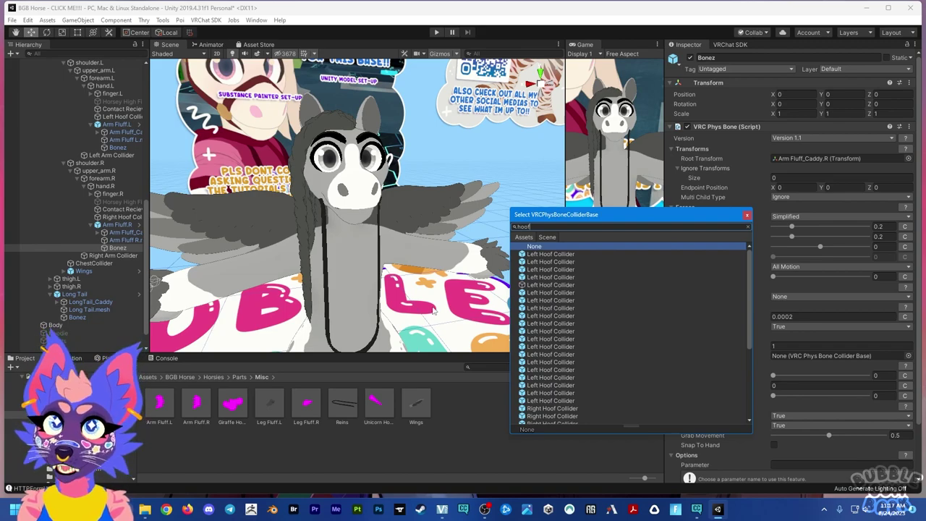
scroll(578, 371, down, 5)
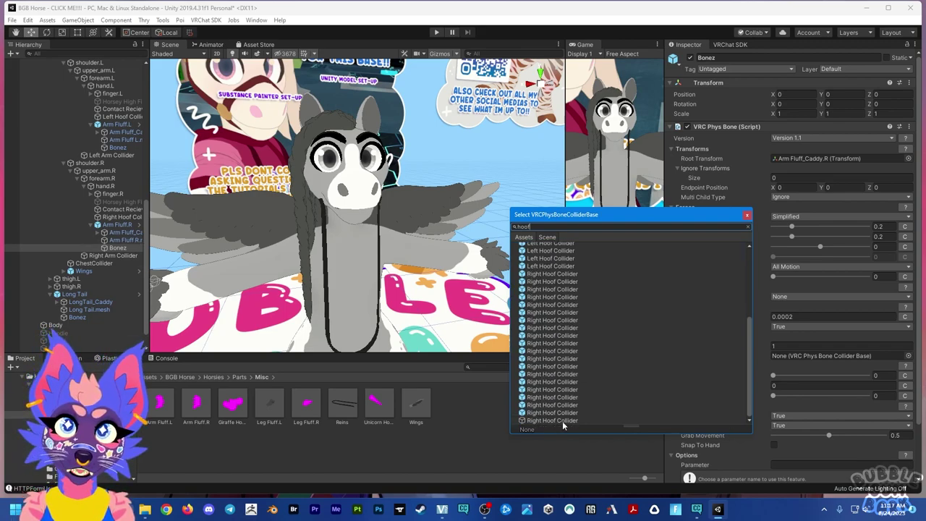
click(563, 421)
Assign the scene's Left Hoof Collider to Element 0 of the Phys Bone colliders on Arm Fluff.L's Bonez object
click(116, 153)
click(116, 148)
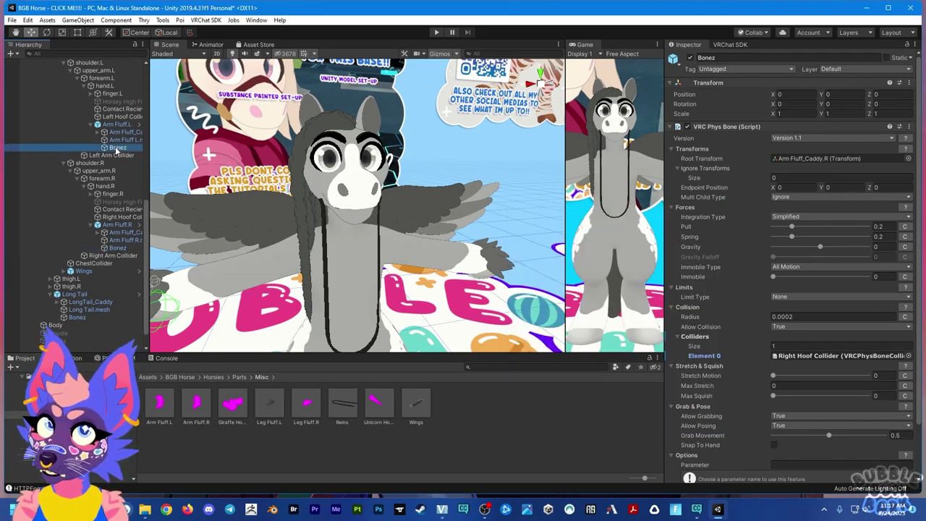
click(818, 356)
key(Delete)
click(907, 356)
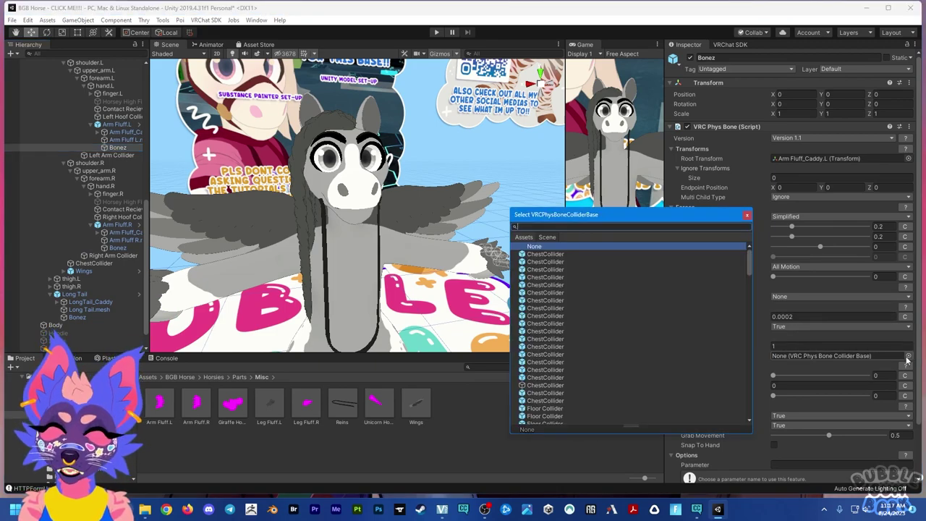
text(left)
scroll(599, 350, down, 5)
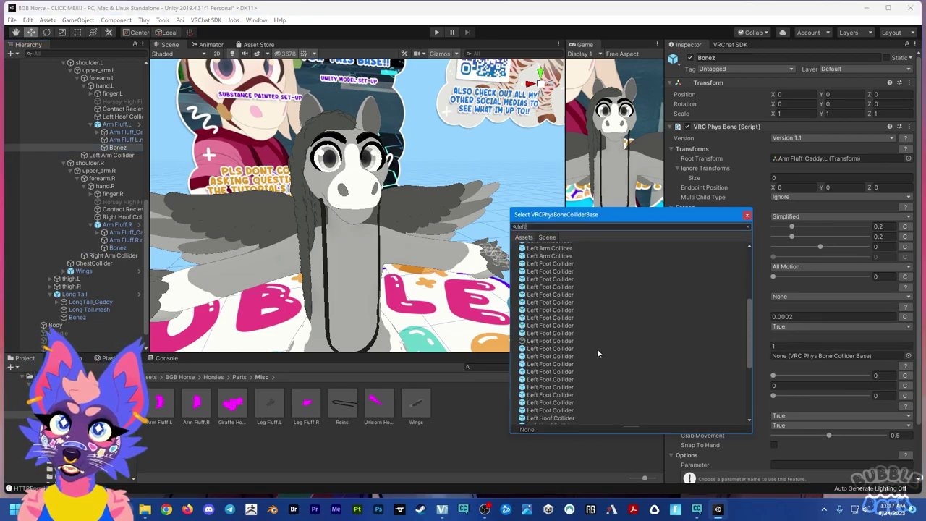
scroll(597, 354, down, 1)
click(553, 305)
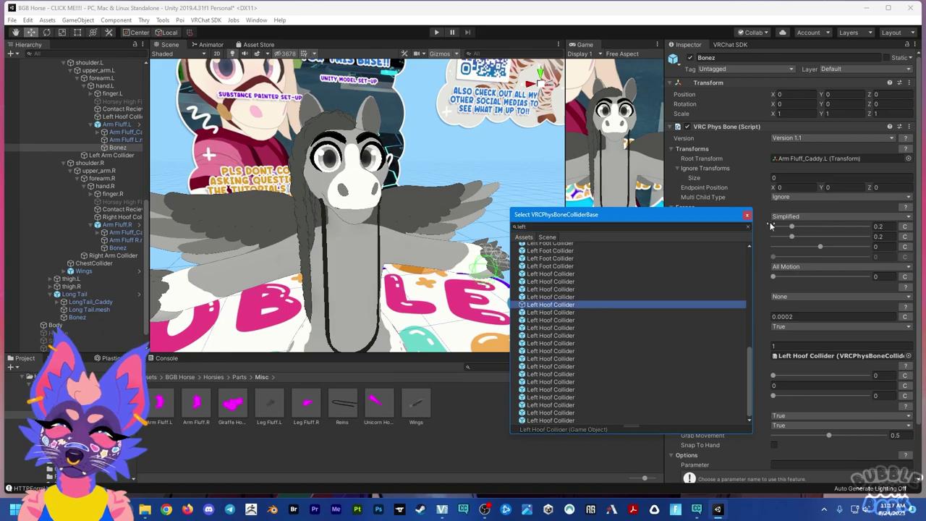
click(747, 215)
Assign the scene's Right Arm Collider and ChestCollider to Elements 0 and 1 of the Phys Bone colliders on Braided Hair Right's Bonez object
scroll(87, 181, up, 3)
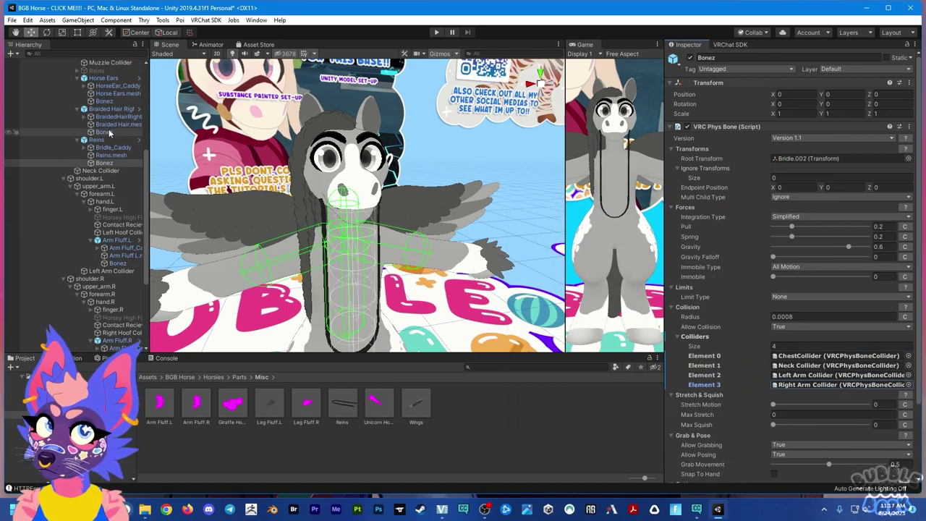
click(105, 132)
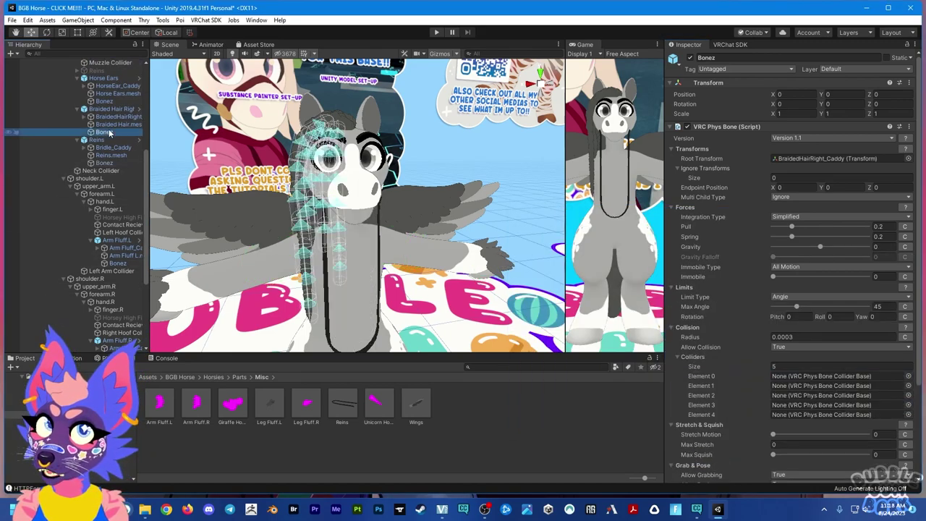
click(907, 376)
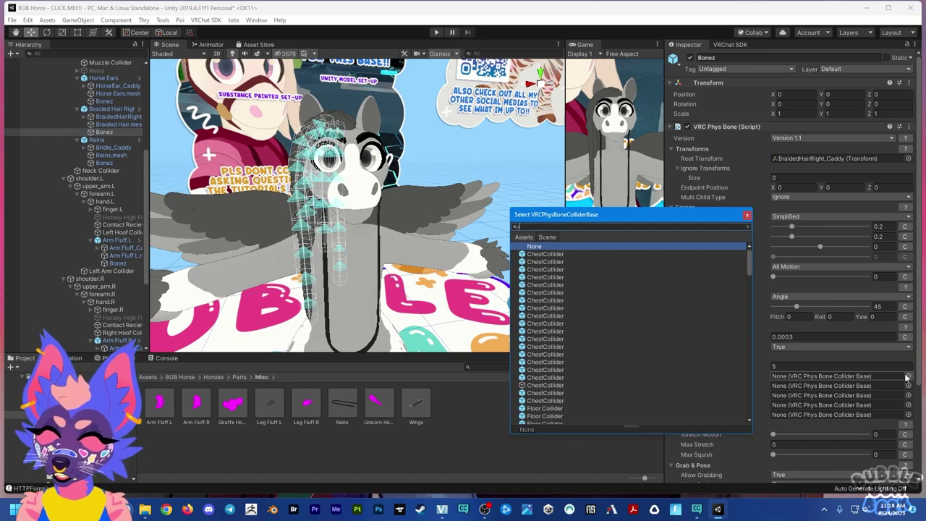
text(ri)
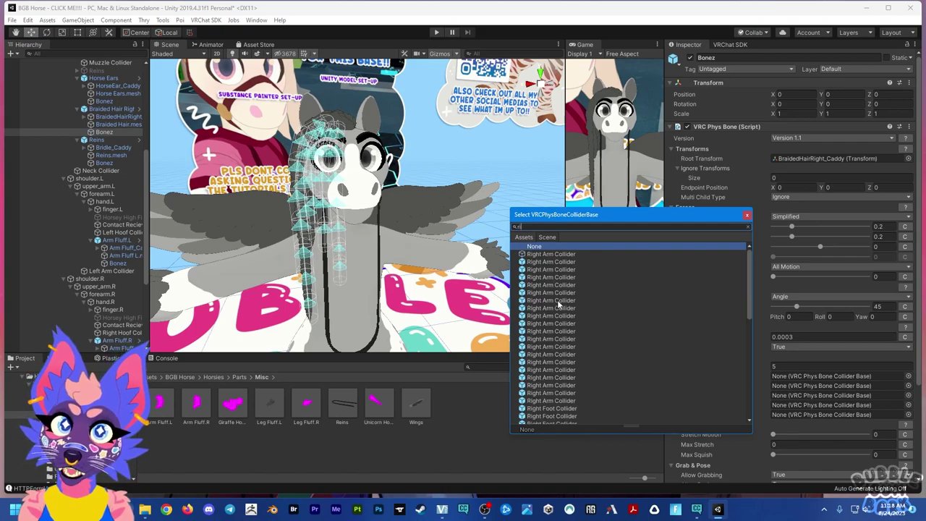
click(557, 255)
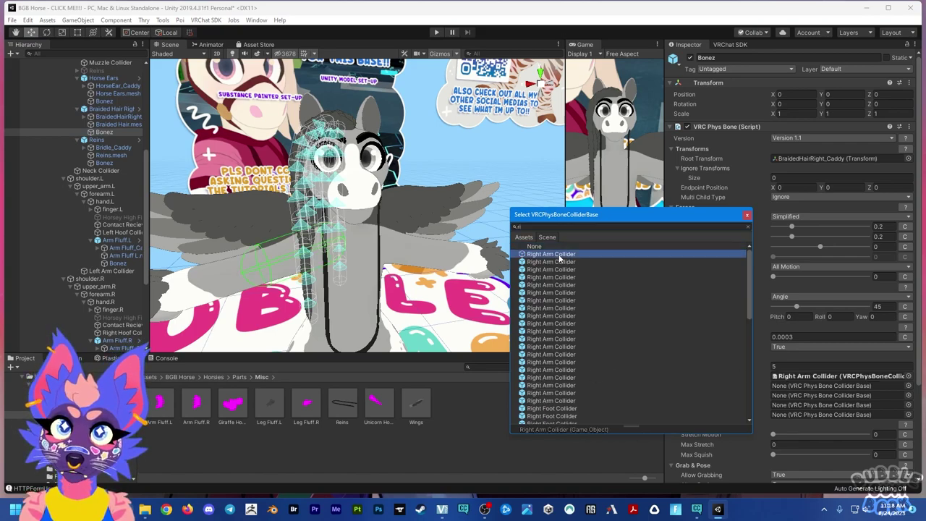
click(908, 391)
click(550, 400)
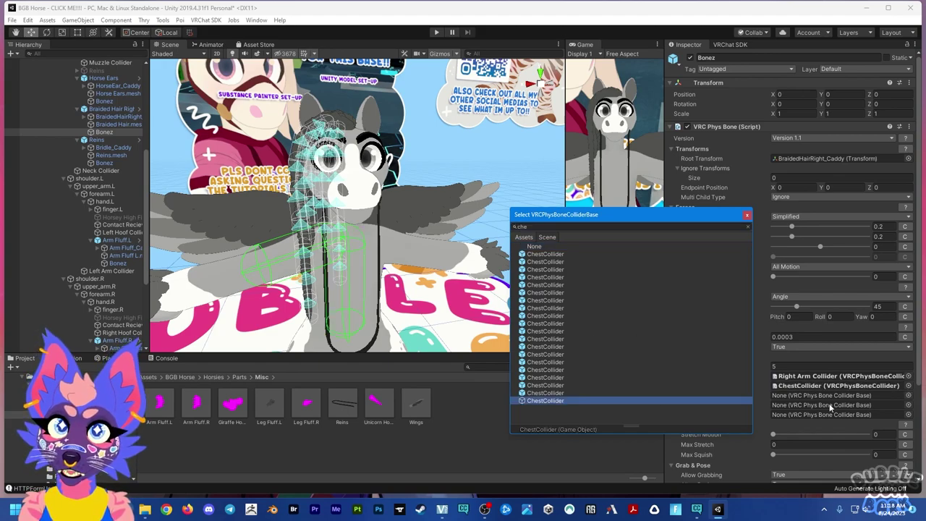
Assign the scene's Neck, Head and Muzzle Colliders to Elements 2, 3 and 4 of the Phys Bone colliders on Braided Hair Right's Bonez object
click(908, 396)
text(nec)
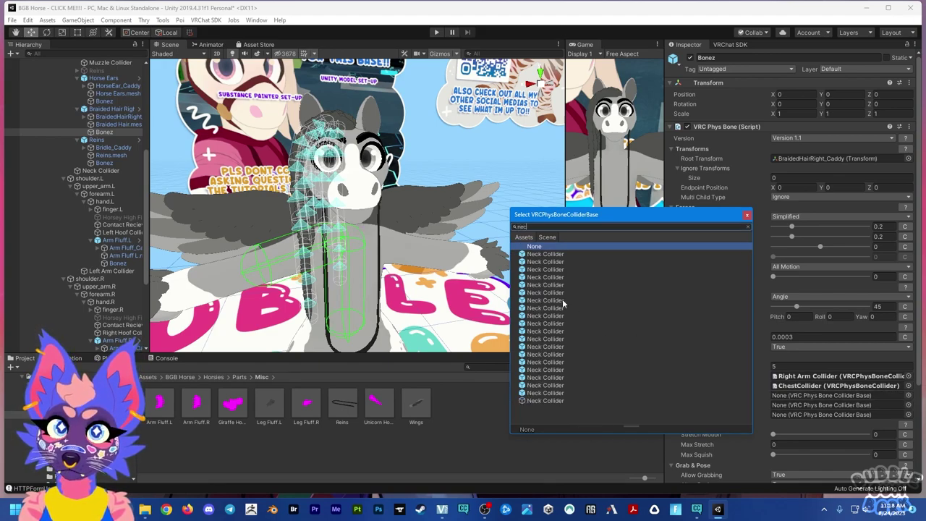
click(549, 400)
click(908, 406)
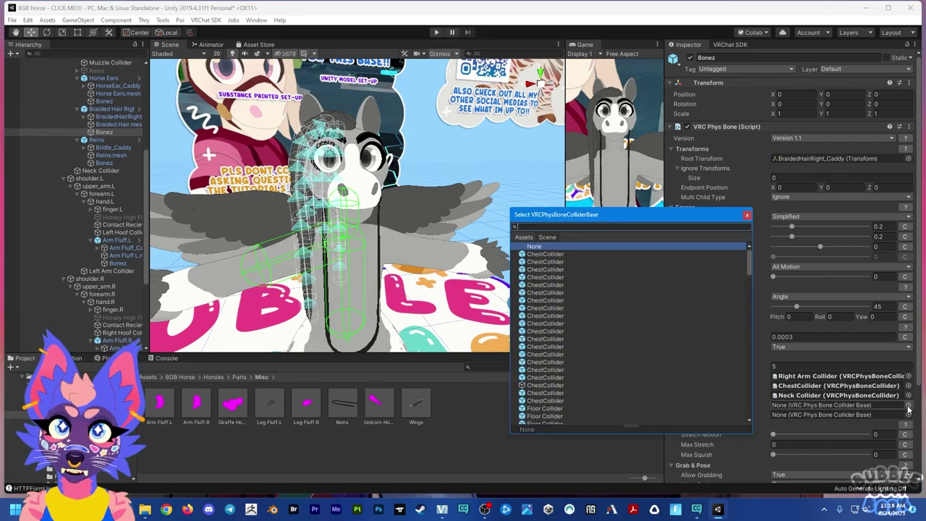
text(head)
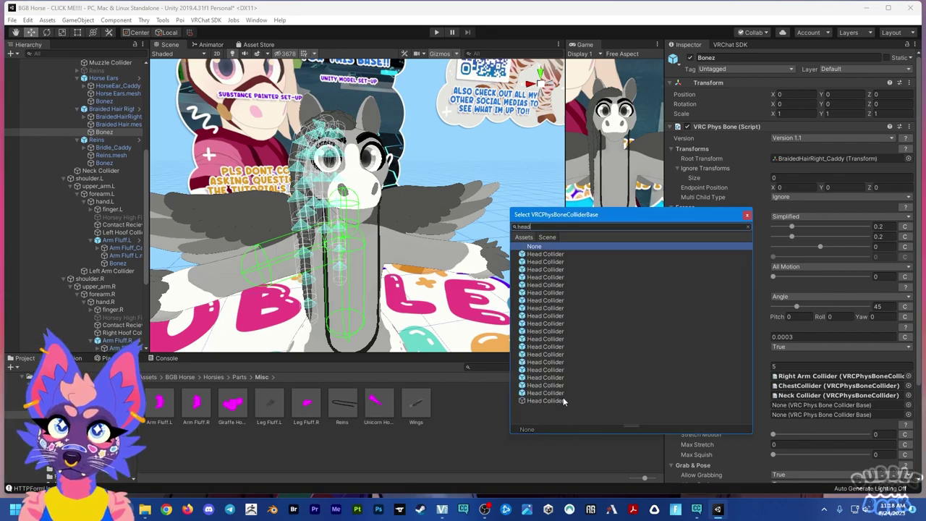
click(561, 400)
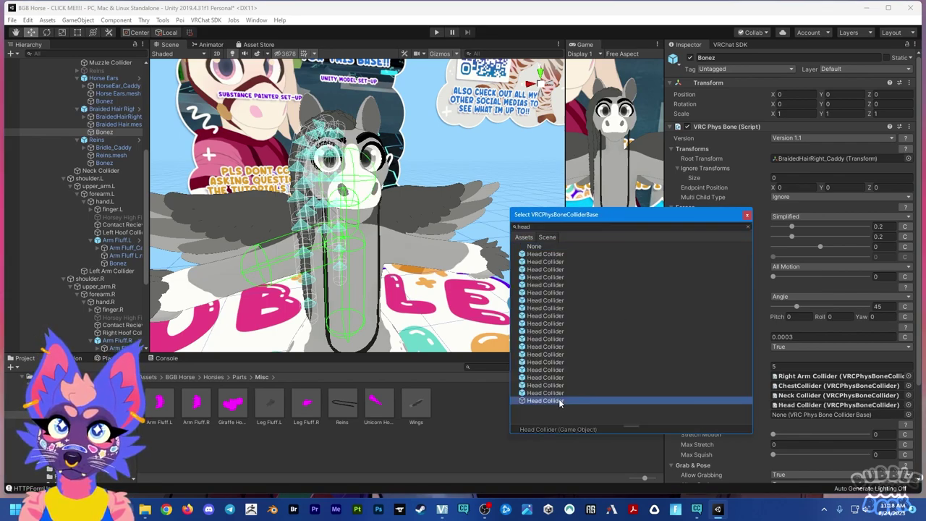
click(909, 415)
text(mu)
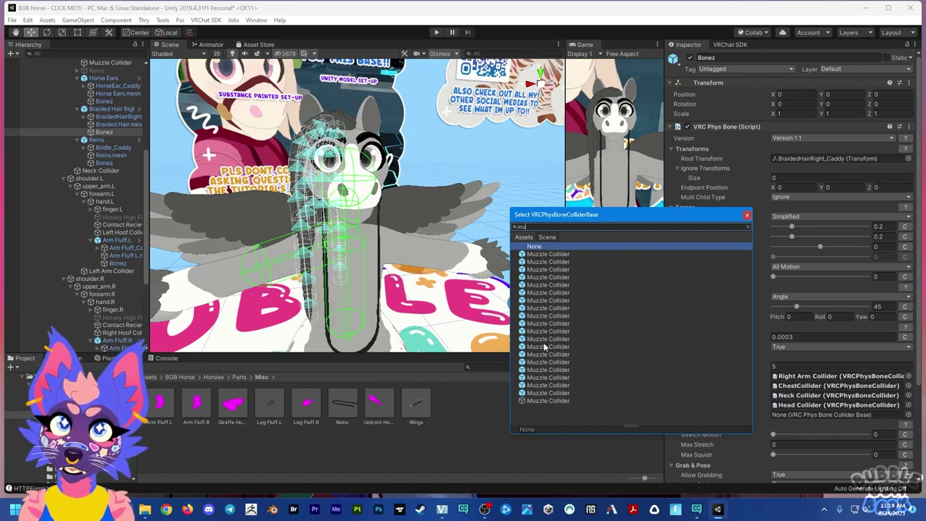
click(544, 402)
click(746, 217)
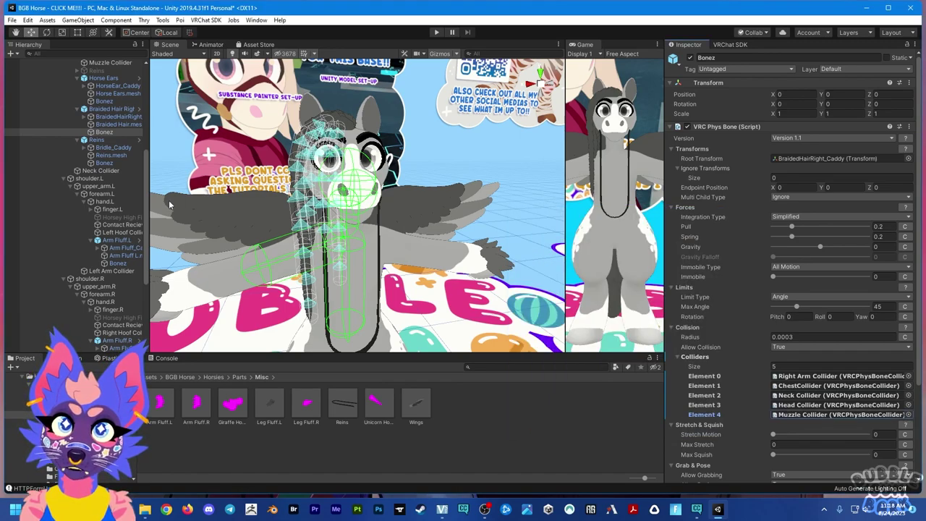
Assign the scene's Head Collider to Element 0 of the Phys Bone colliders on Horse Ears' Bonez object
click(105, 101)
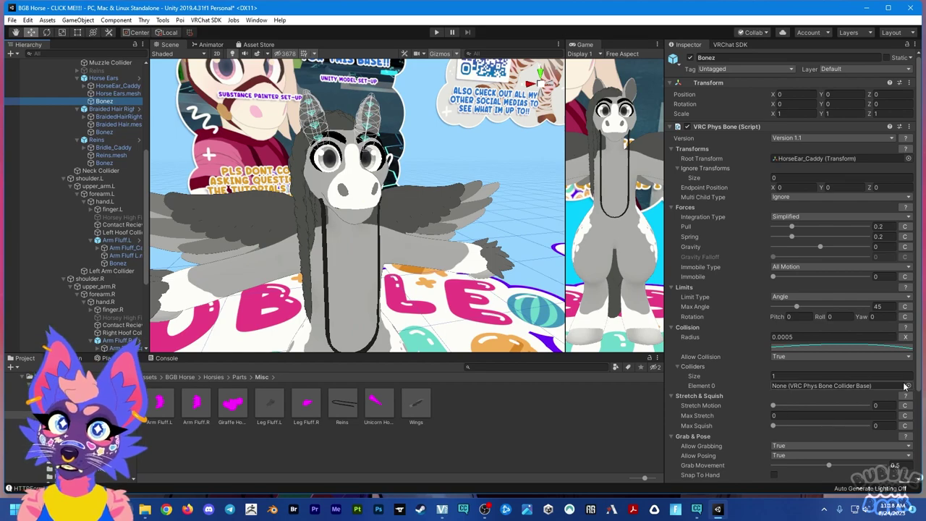
click(906, 386)
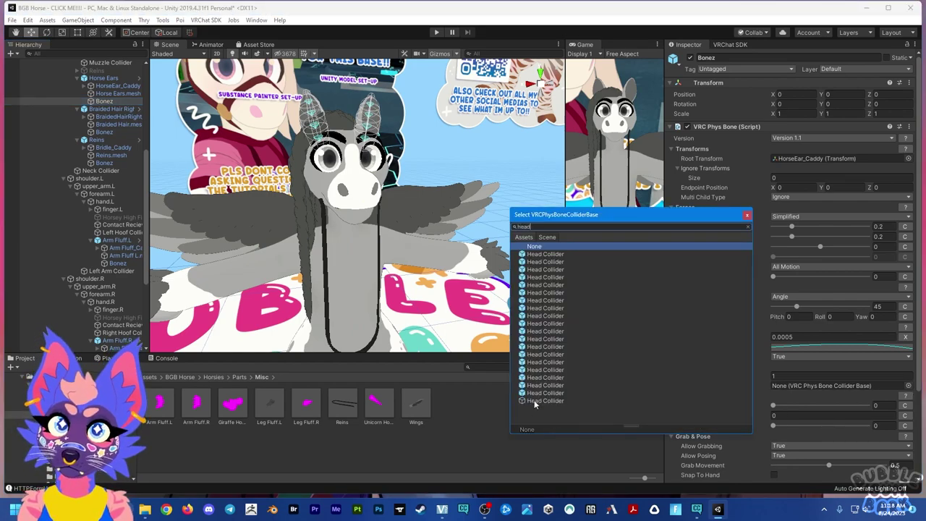
click(544, 401)
click(746, 216)
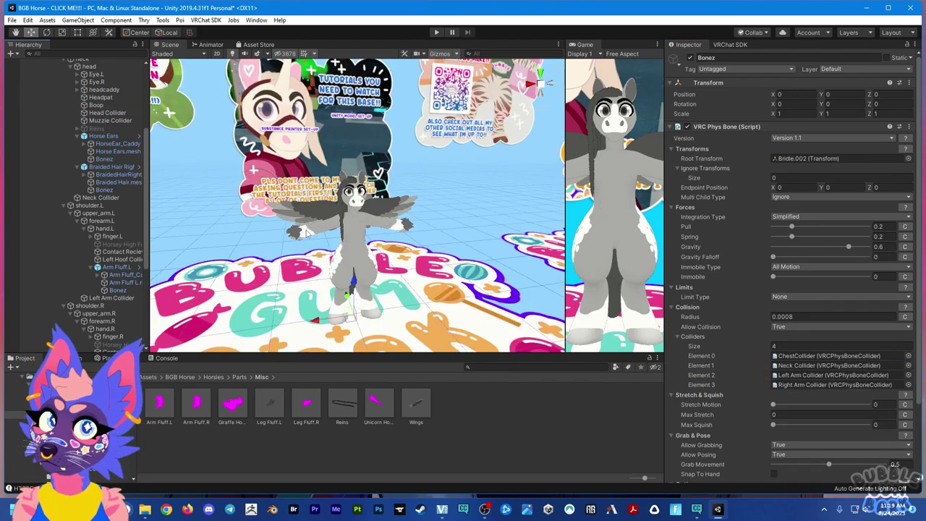
Enter Play mode with BGB Horse Body selected and move the avatar around to test its part physics, with the Game view widened
scroll(307, 231, up, 3)
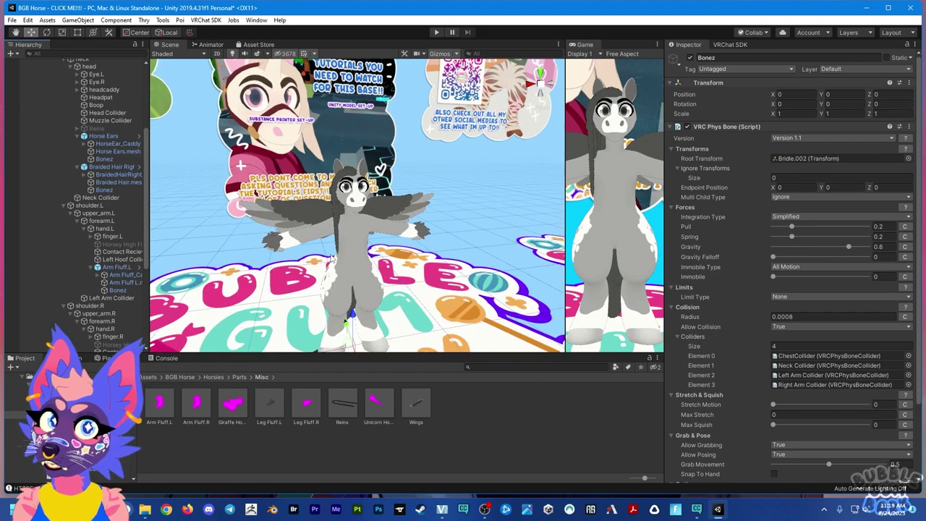
scroll(75, 165, up, 5)
click(64, 108)
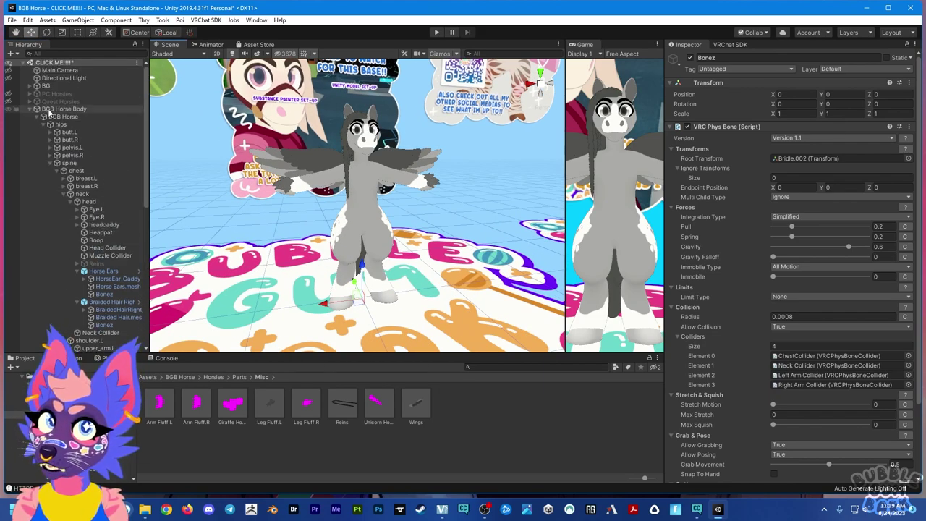
click(437, 32)
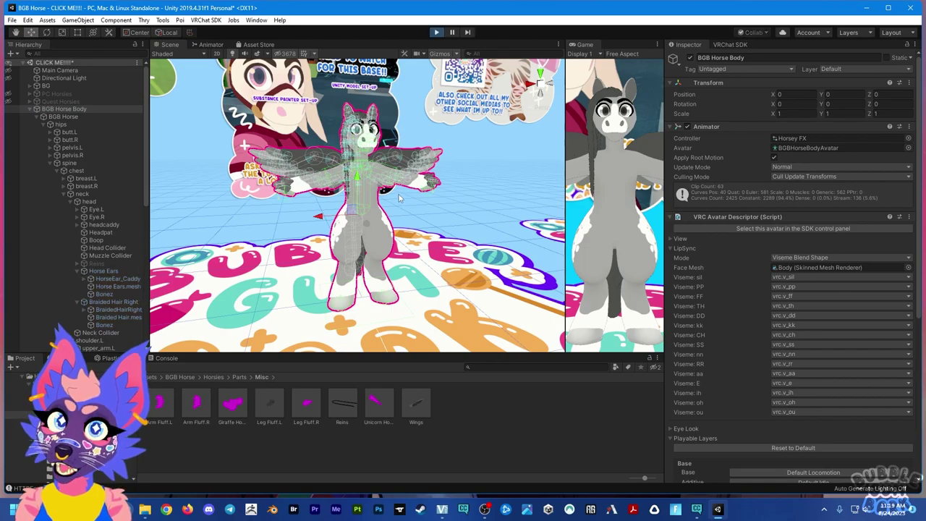
right_drag(399, 197, 434, 244)
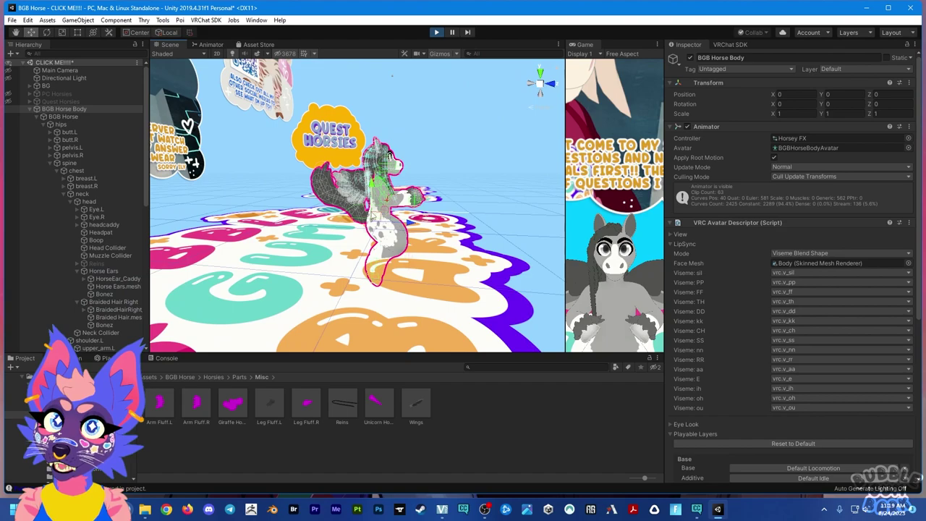
right_drag(373, 211, 326, 221)
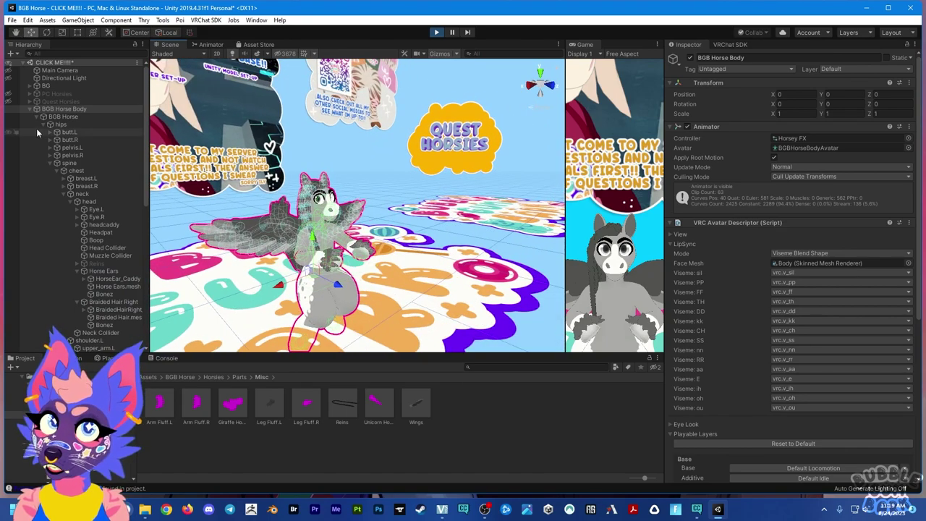
mouse_move(293, 292)
mouse_down()
mouse_move(264, 291)
mouse_move(292, 288)
mouse_up()
key(f)
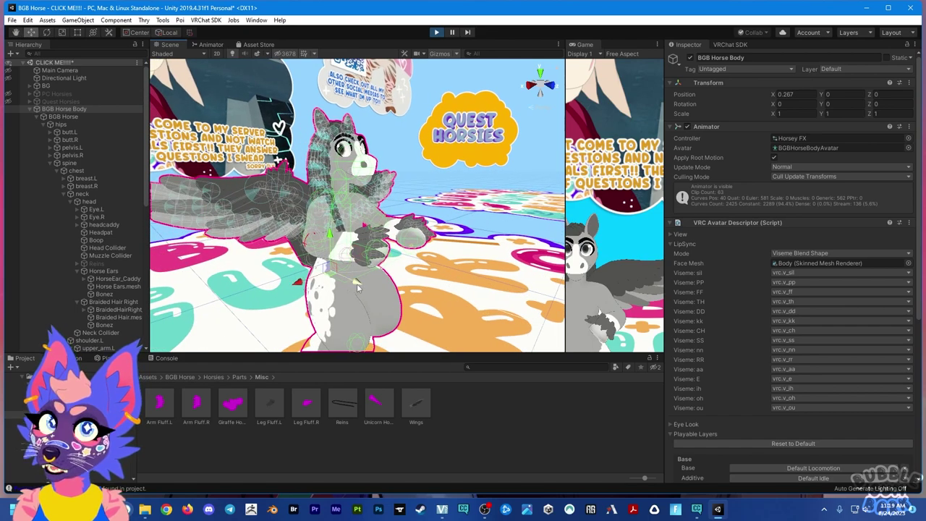
drag(356, 288, 366, 290)
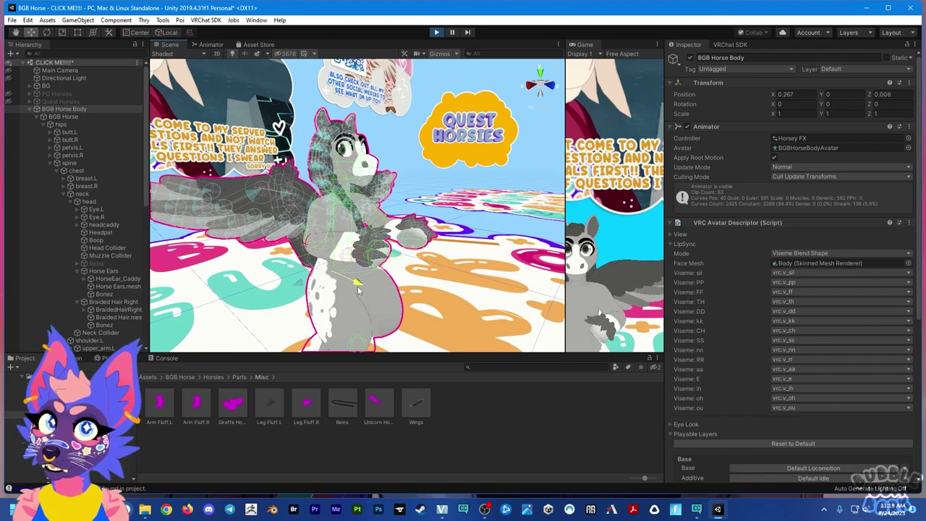
drag(565, 202, 510, 203)
Use Gesture Manager on BGB Horse Body to set the avatar's Upright value to 60% in the locomotion options
scroll(72, 217, down, 5)
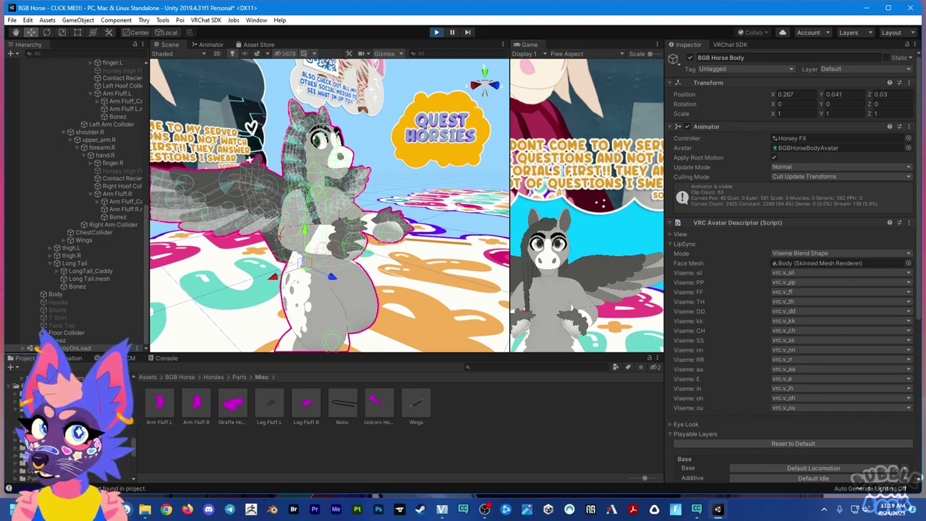
click(43, 434)
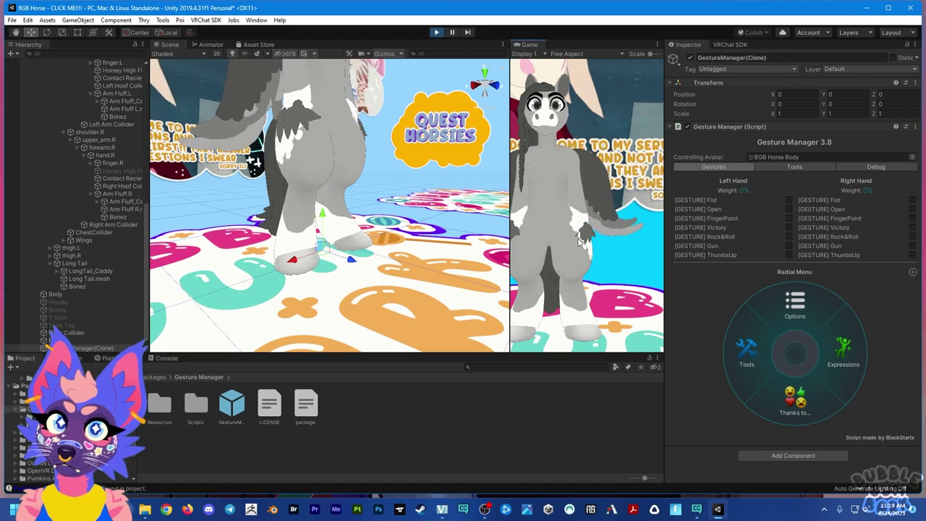
click(794, 303)
click(749, 346)
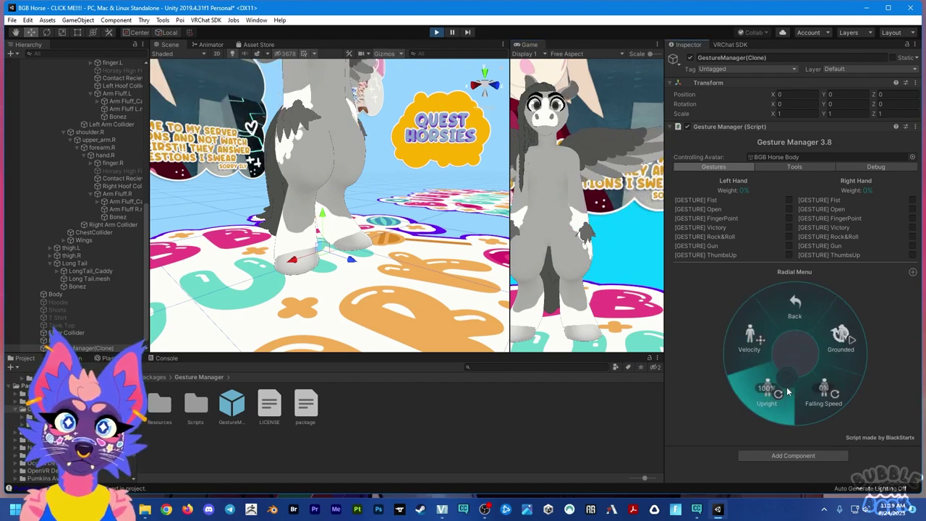
click(786, 389)
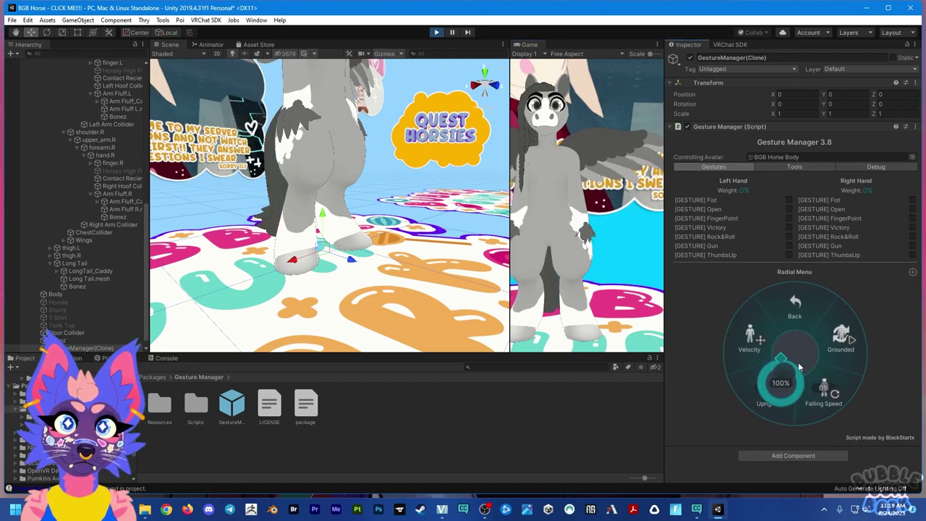
click(768, 399)
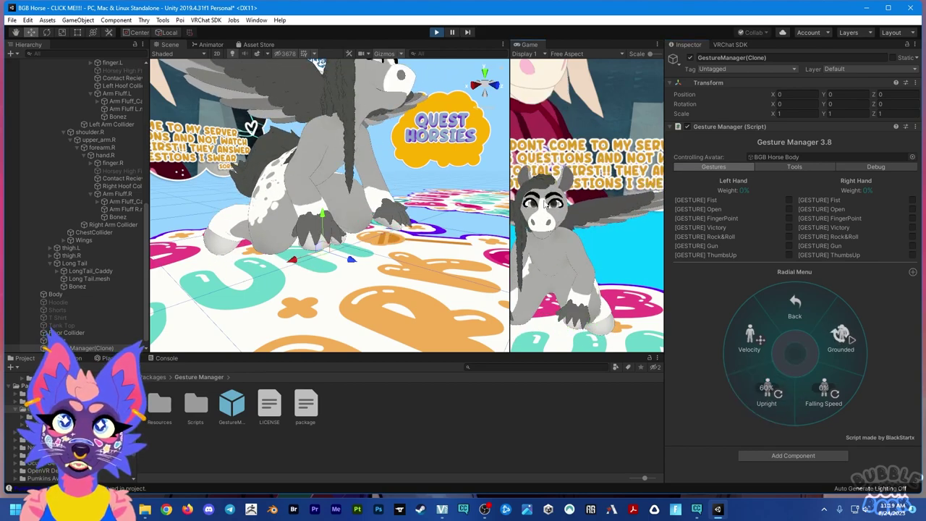
Examine the crouched avatar's attached parts up close, then exit Play mode
scroll(317, 174, up, 5)
scroll(318, 174, down, 4)
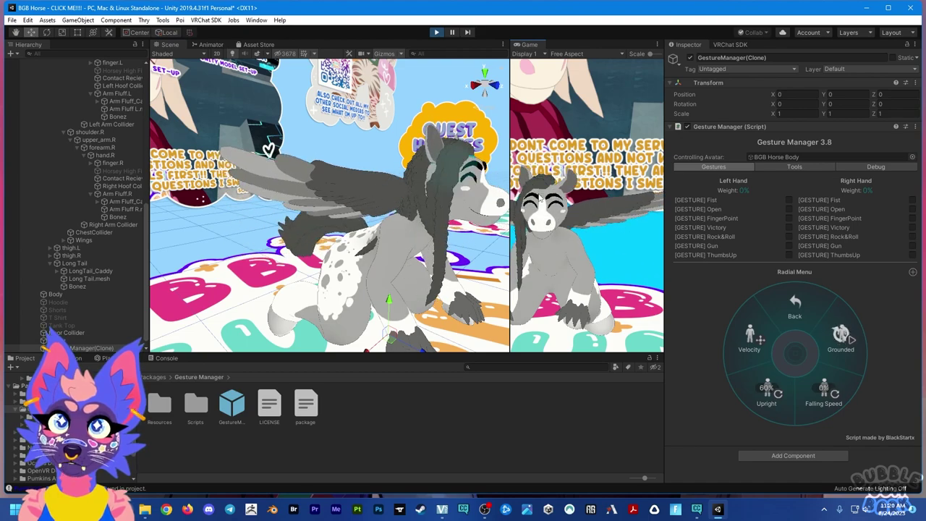
click(453, 142)
key(ctrl+p)
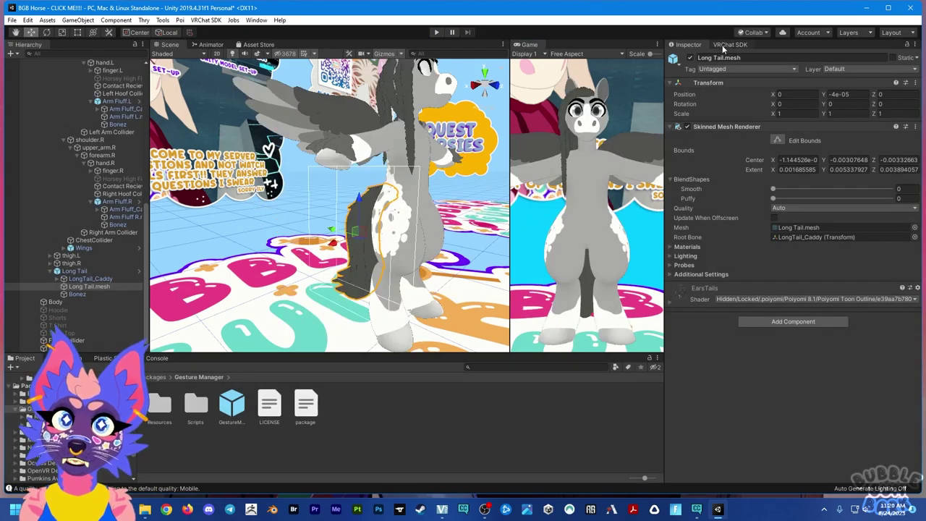
Show the animation clips of BGB Horse Body and open Idle Ear Flick + Rotation to check its bone properties
scroll(49, 277, up, 5)
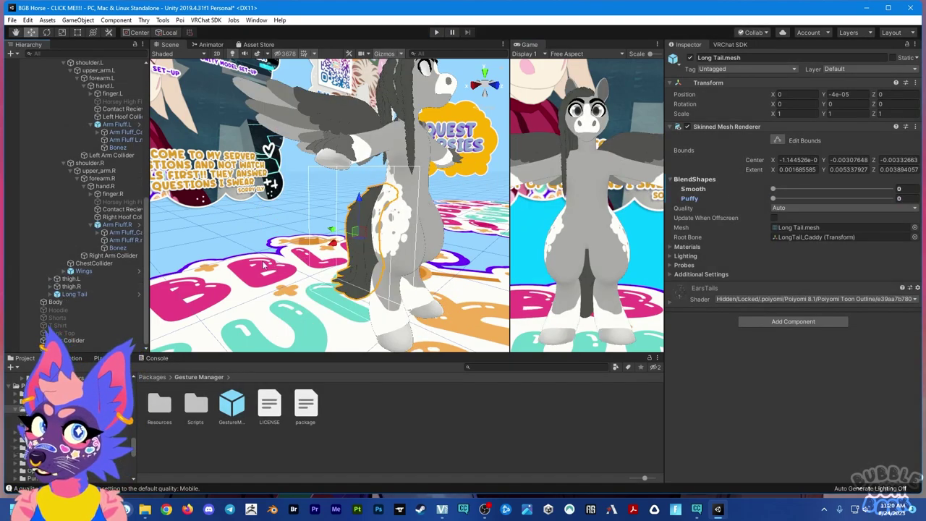
scroll(112, 130, up, 5)
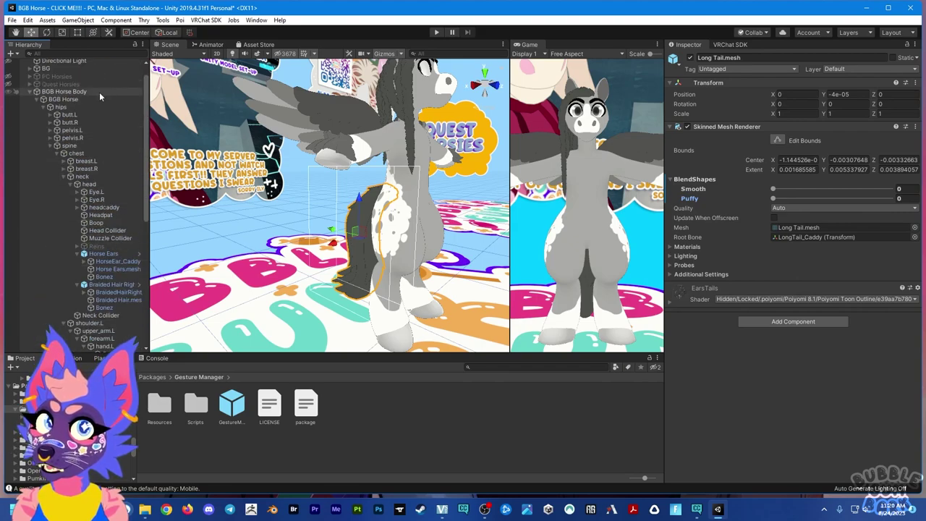
click(99, 91)
click(80, 360)
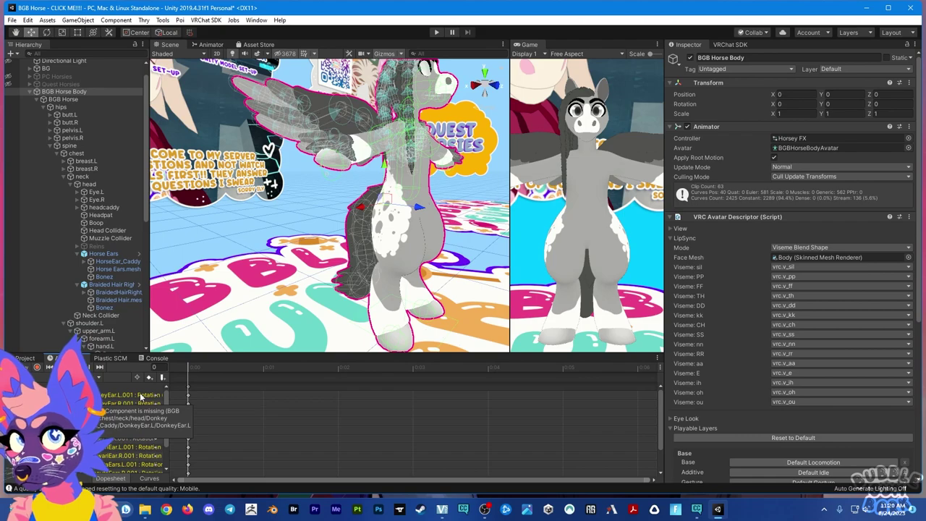
alt+drag(319, 174, 375, 170)
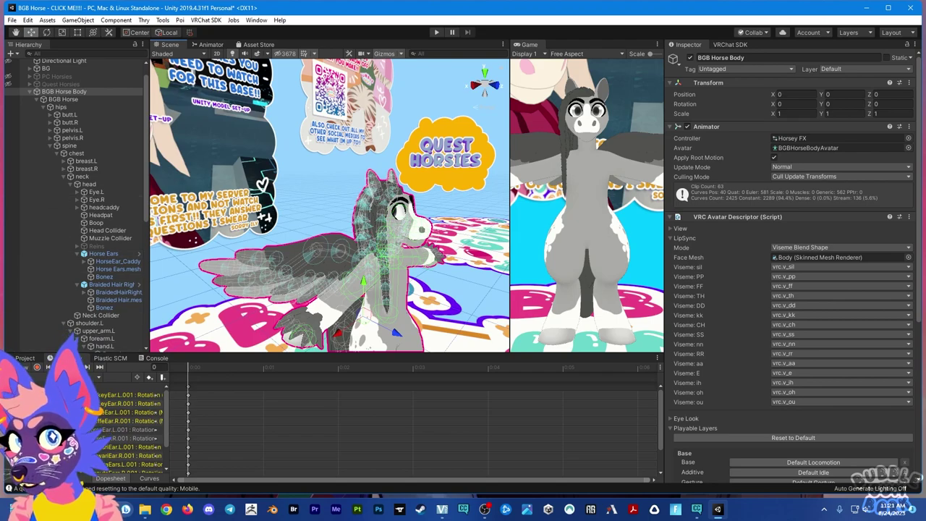
click(72, 377)
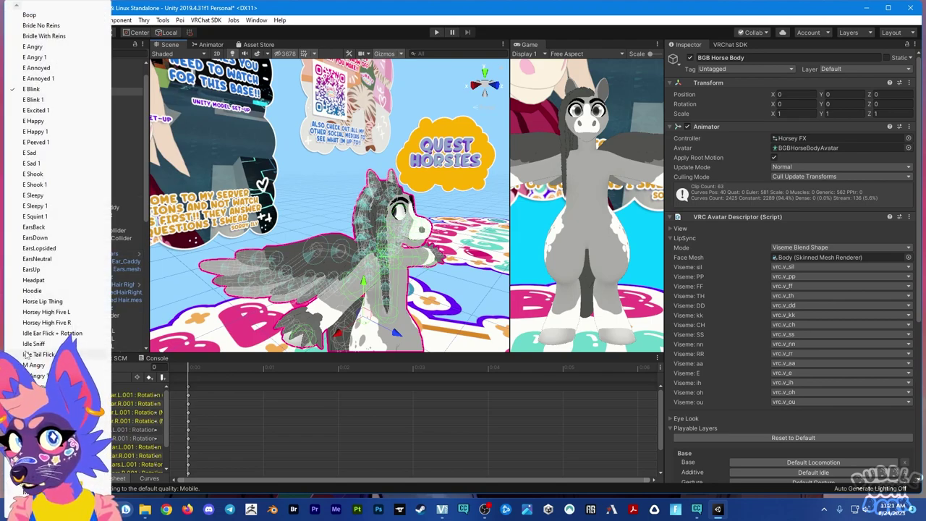
click(54, 314)
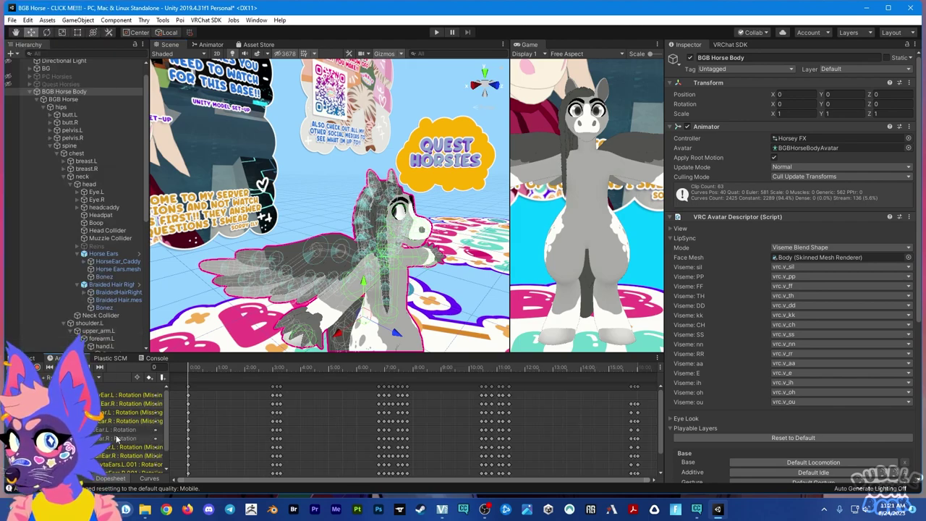
Open the Idle Tail Flick clip and preview it on the avatar, checking the tail's motion, then end the preview
click(72, 377)
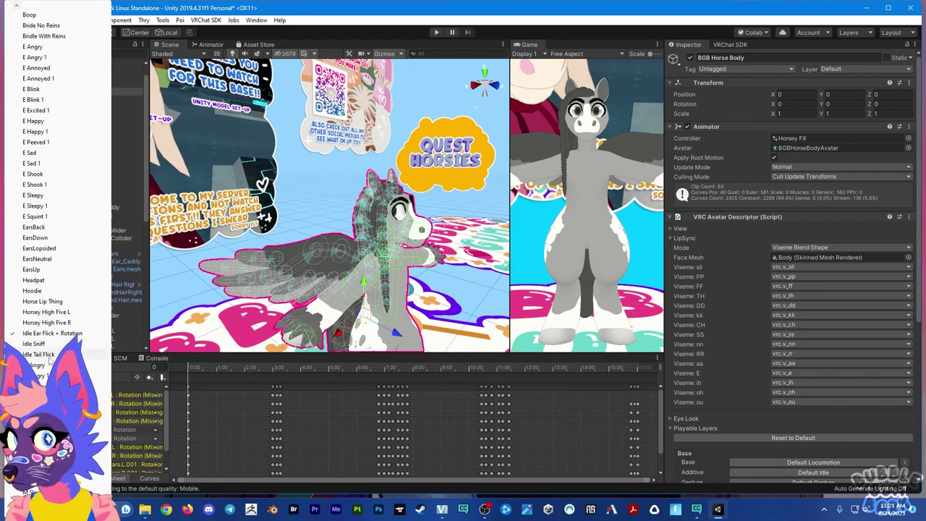
click(58, 340)
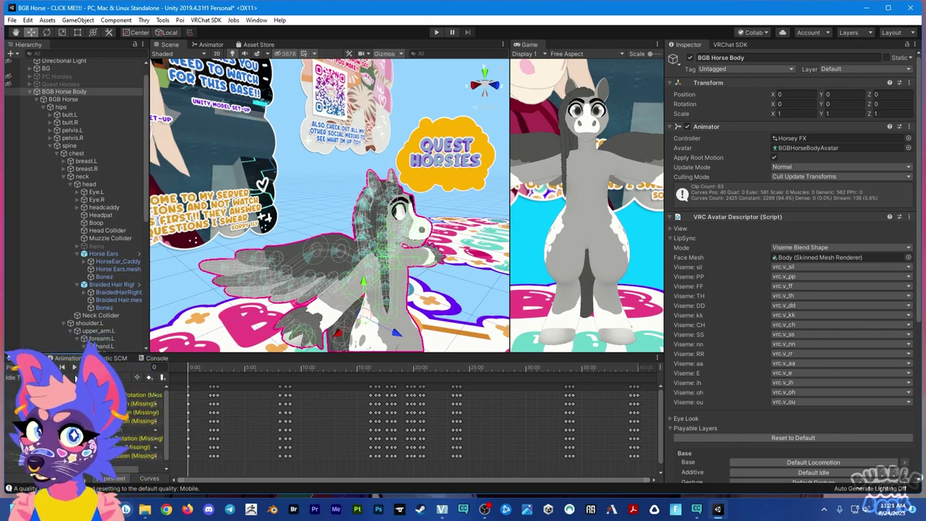
click(74, 368)
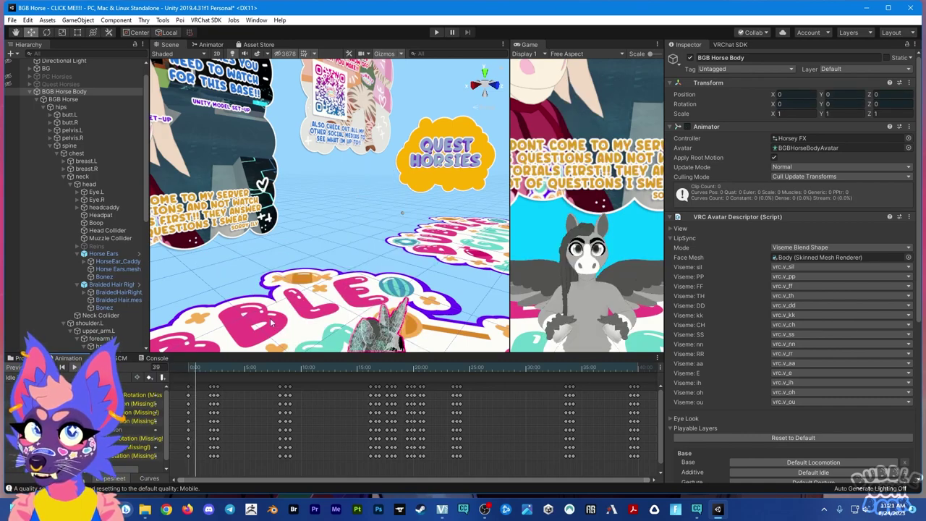
drag(269, 278, 275, 318)
key(w)
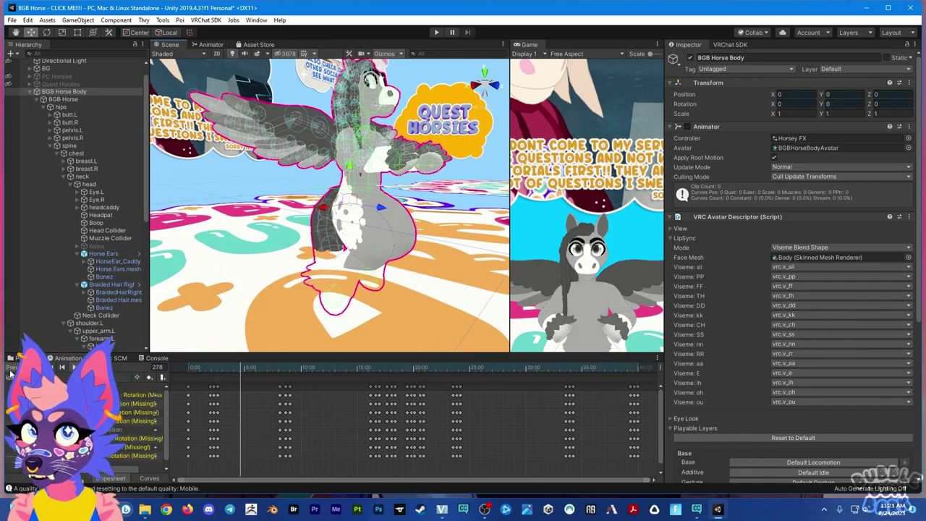
alt+drag(317, 235, 368, 295)
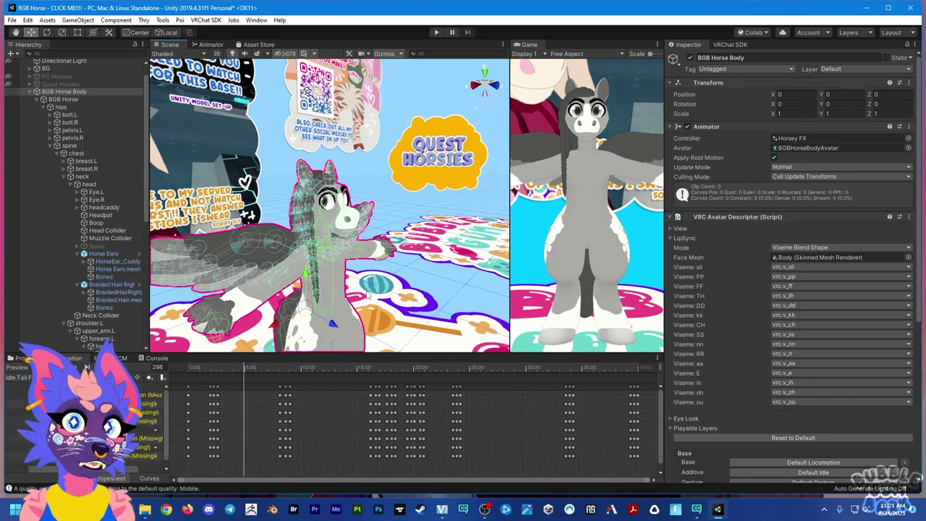
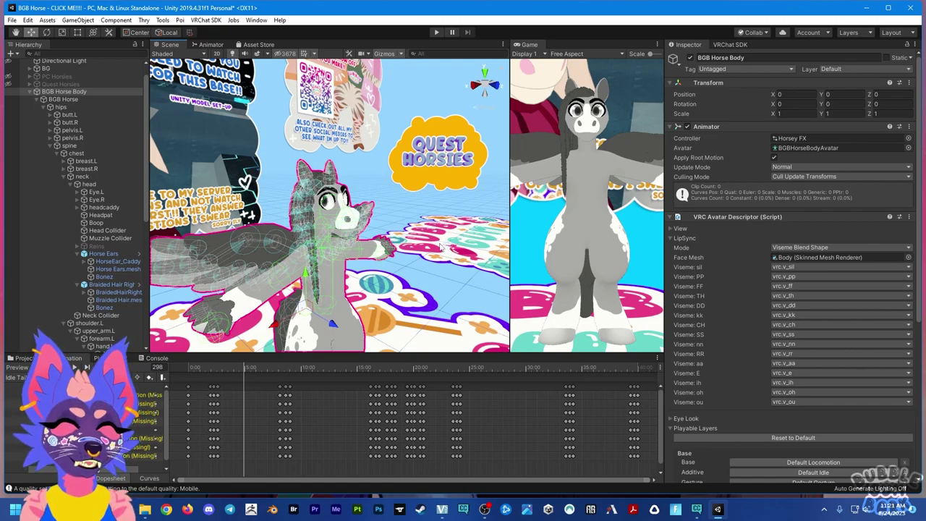
Collapse BGB Horse Body in the scene hierarchy and save it as a prefab in the Gesture Manager package folder
scroll(43, 230, up, 1)
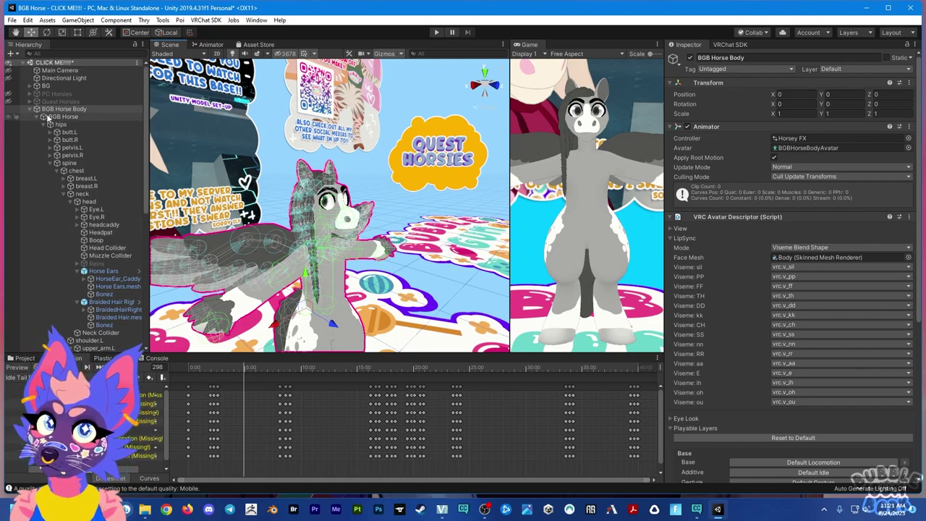
click(30, 109)
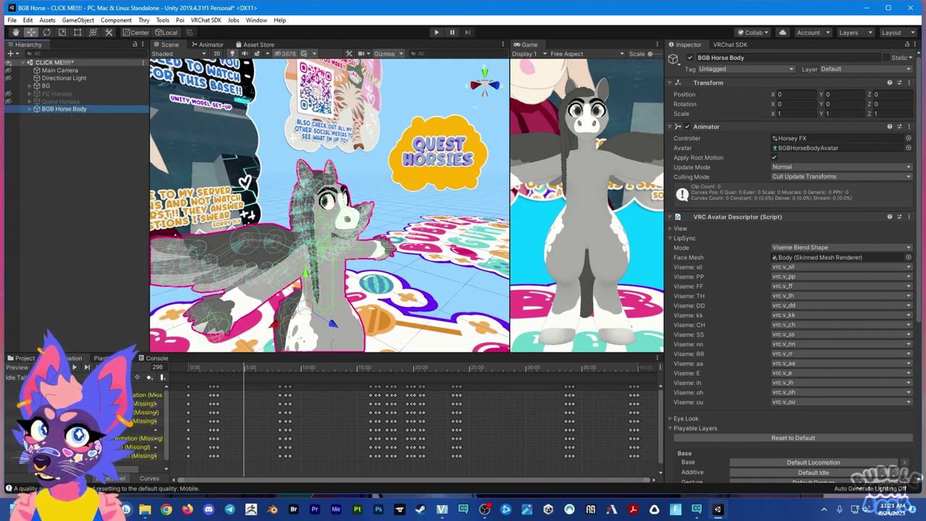
key(ctrl+5)
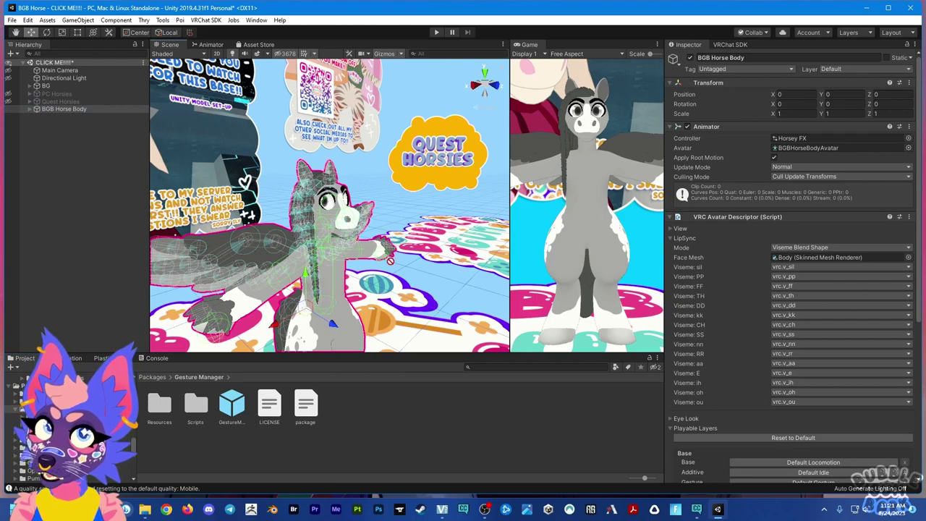
drag(389, 259, 413, 424)
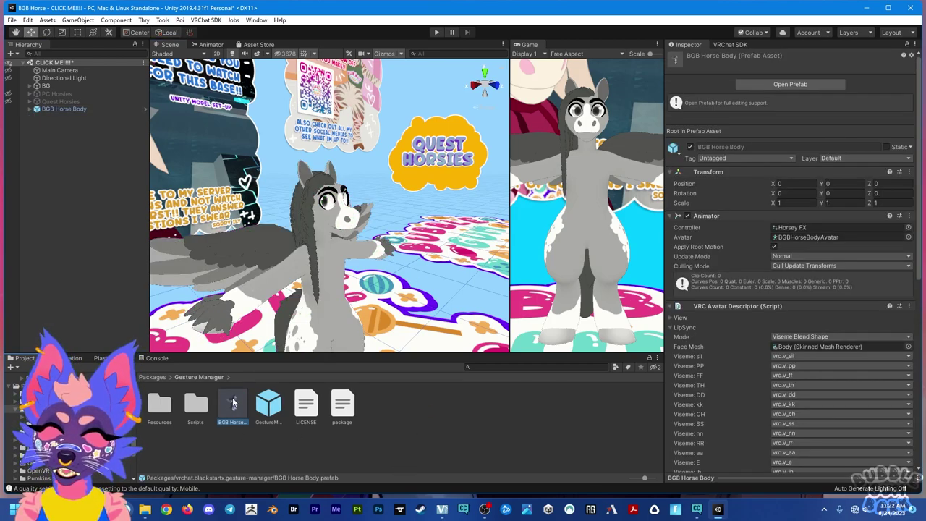
Delete the BGB Horse Body prefab asset from the Gesture Manager folder and completely unpack the scene's BGB Horse Body object
key(Delete)
click(495, 272)
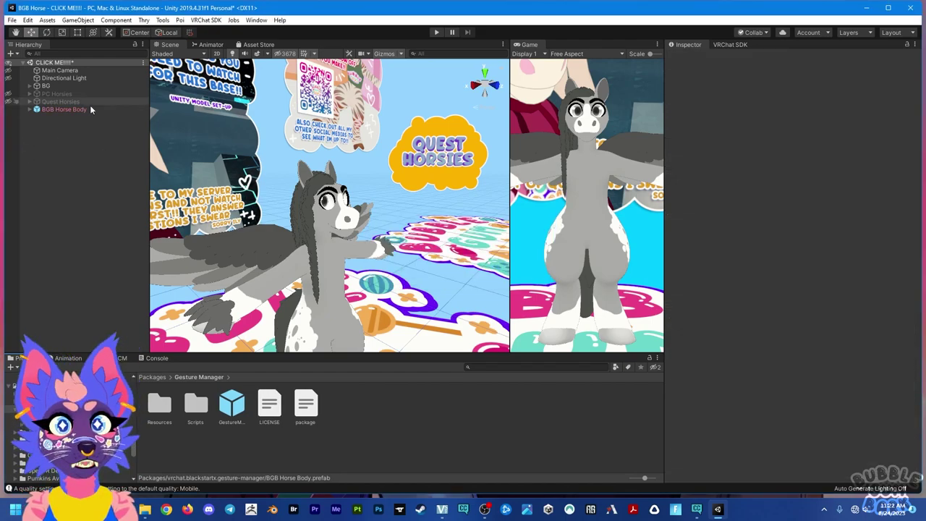
click(58, 109)
right_click(54, 108)
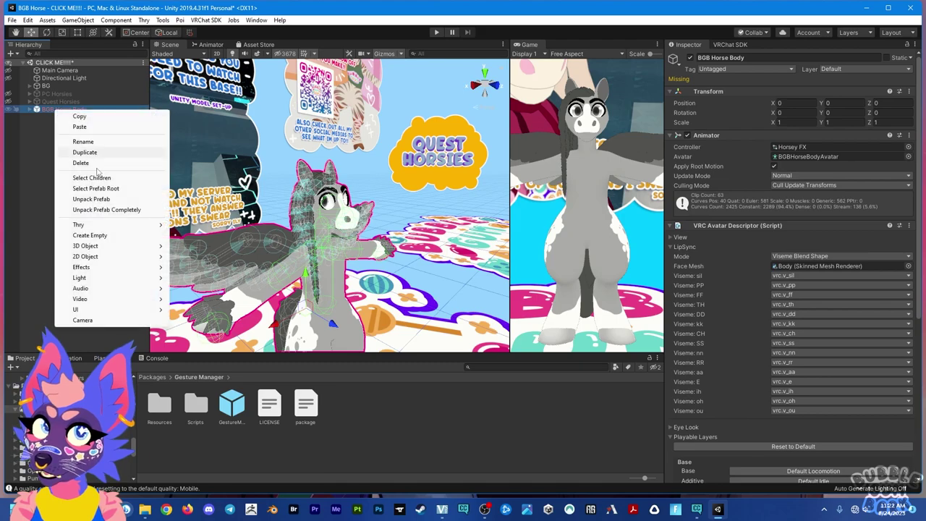
click(120, 210)
click(98, 151)
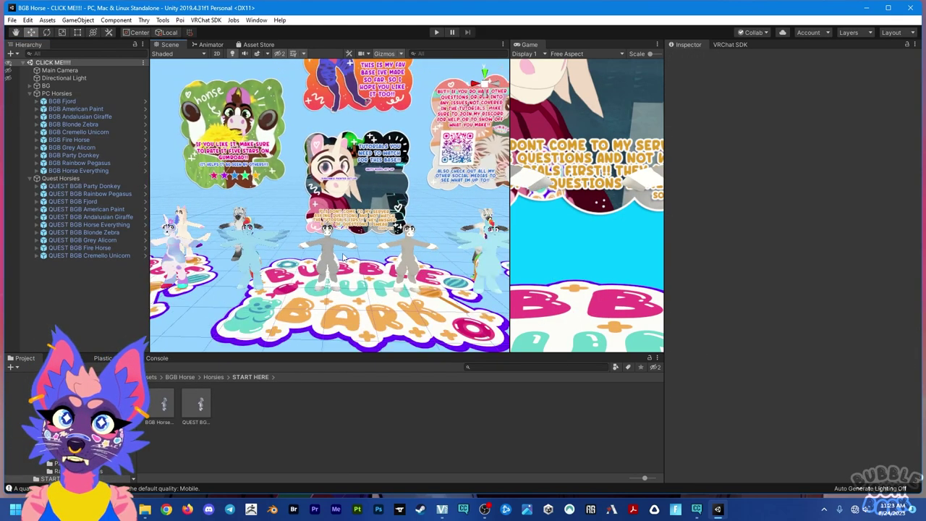
Examine the info boards above the lined-up horses in the CLICK ME!!!! scene, including the tutorial, thank-you and social media boards
scroll(373, 223, down, 2)
scroll(373, 223, up, 3)
middle_drag(372, 223, 325, 222)
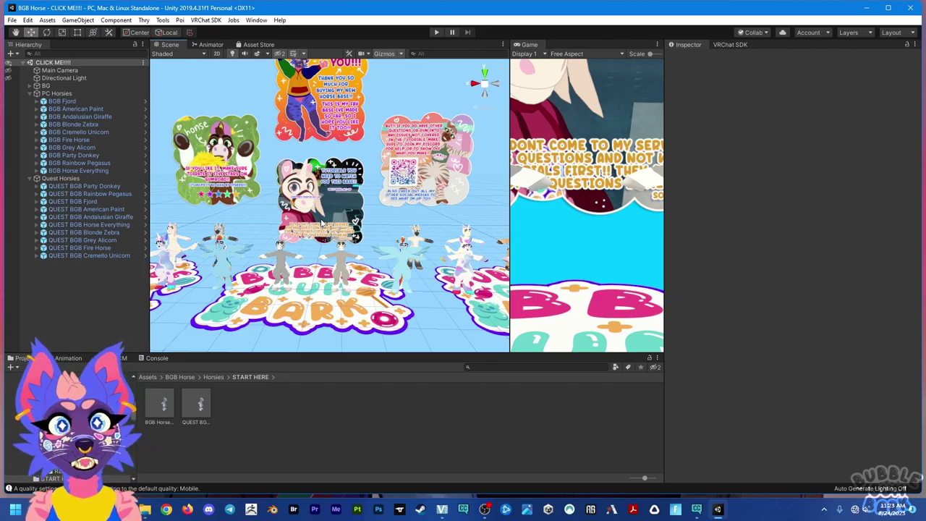
scroll(272, 173, up, 6)
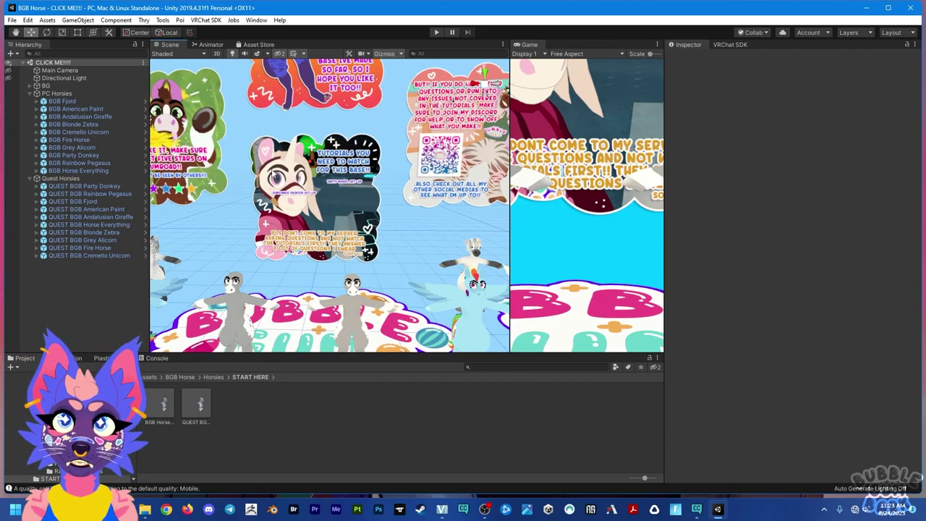
middle_drag(273, 172, 159, 144)
middle_drag(424, 312, 369, 273)
scroll(305, 197, down, 2)
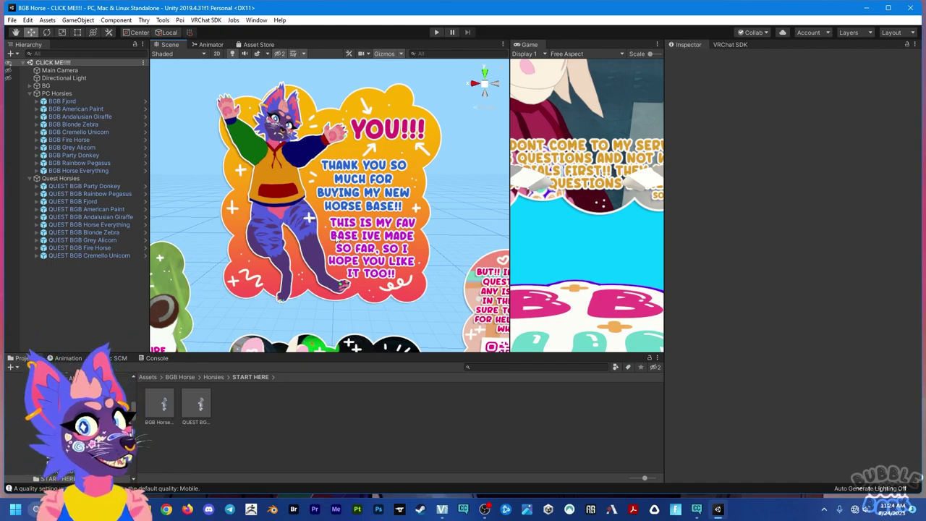
scroll(302, 151, down, 6)
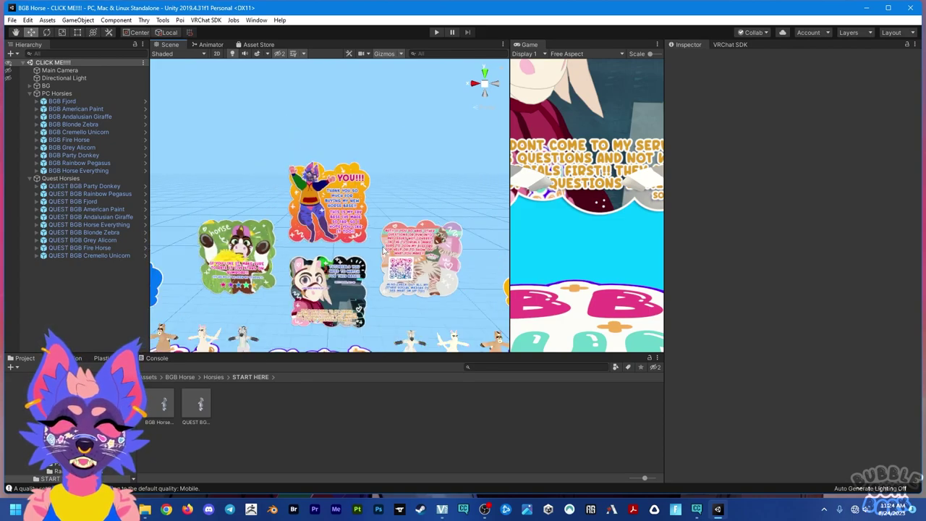
middle_drag(381, 269, 360, 230)
scroll(432, 194, up, 6)
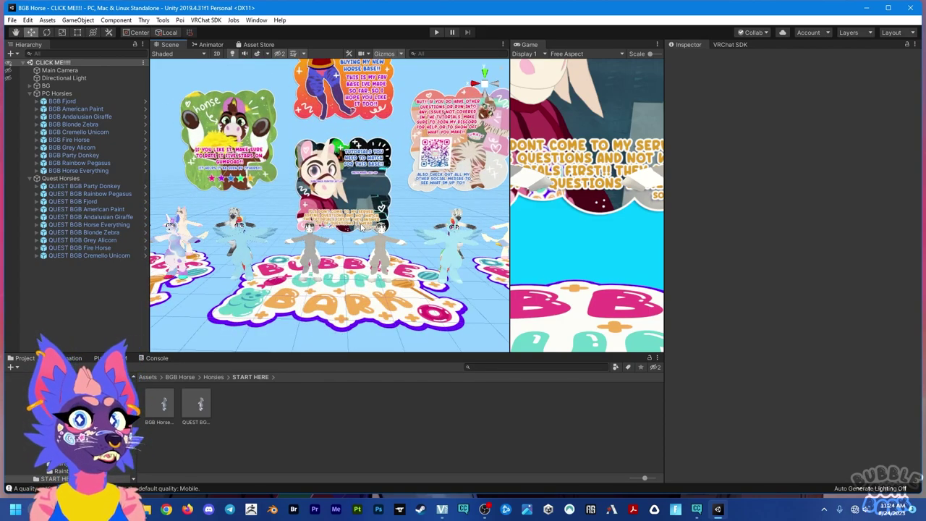